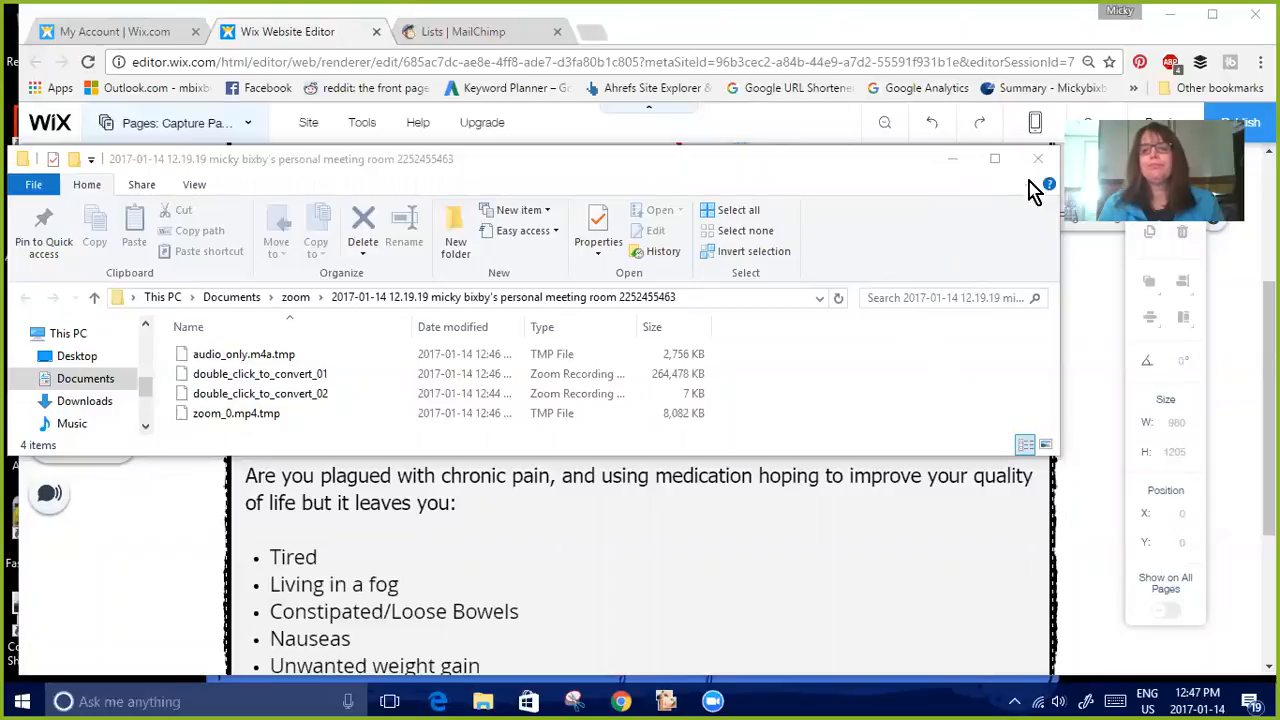
Close the file folder window and examine the signup form on the Wix capture page
left_click(1037, 160)
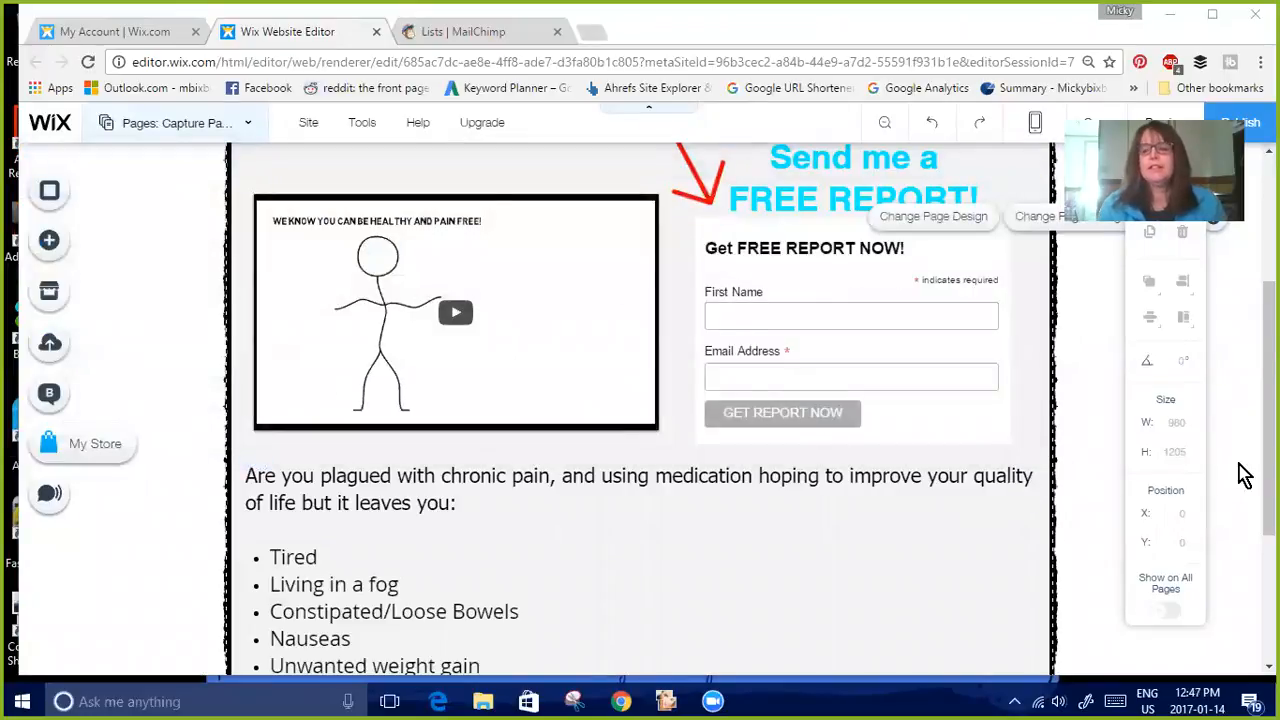
scroll(1240, 471, "up", 2)
mouse_move(1269, 371)
left_mouse_down()
mouse_move(1269, 354)
mouse_move(1269, 602)
mouse_move(1269, 353)
mouse_move(1269, 588)
mouse_move(1269, 374)
left_mouse_up()
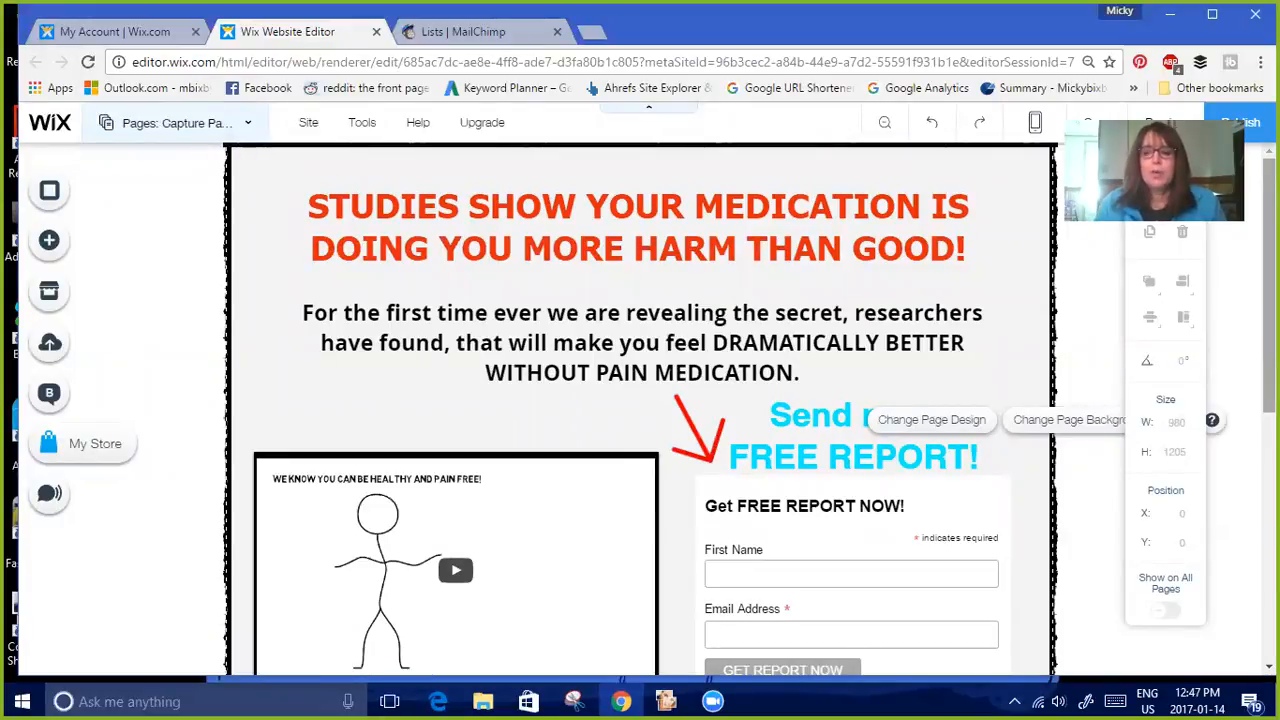
scroll(685, 402, "down", 3)
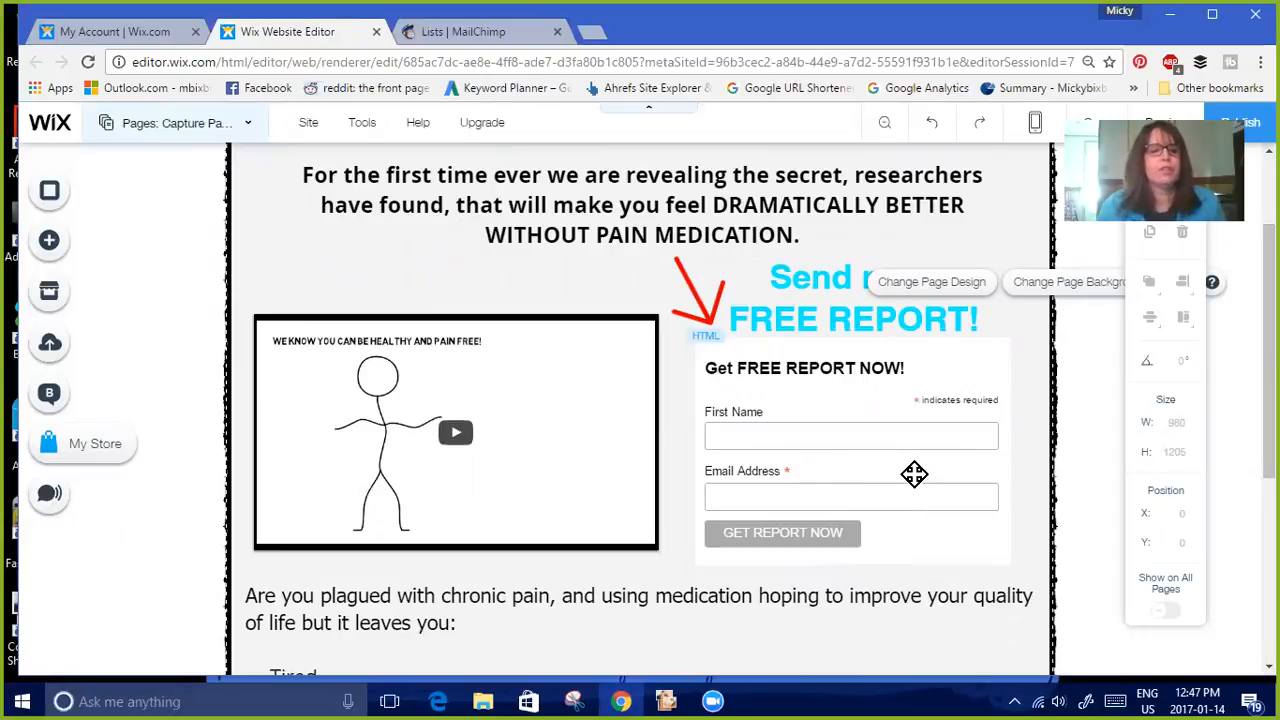
Switch to the MailChimp tab and open the Lists page from the dashboard
left_click(492, 36)
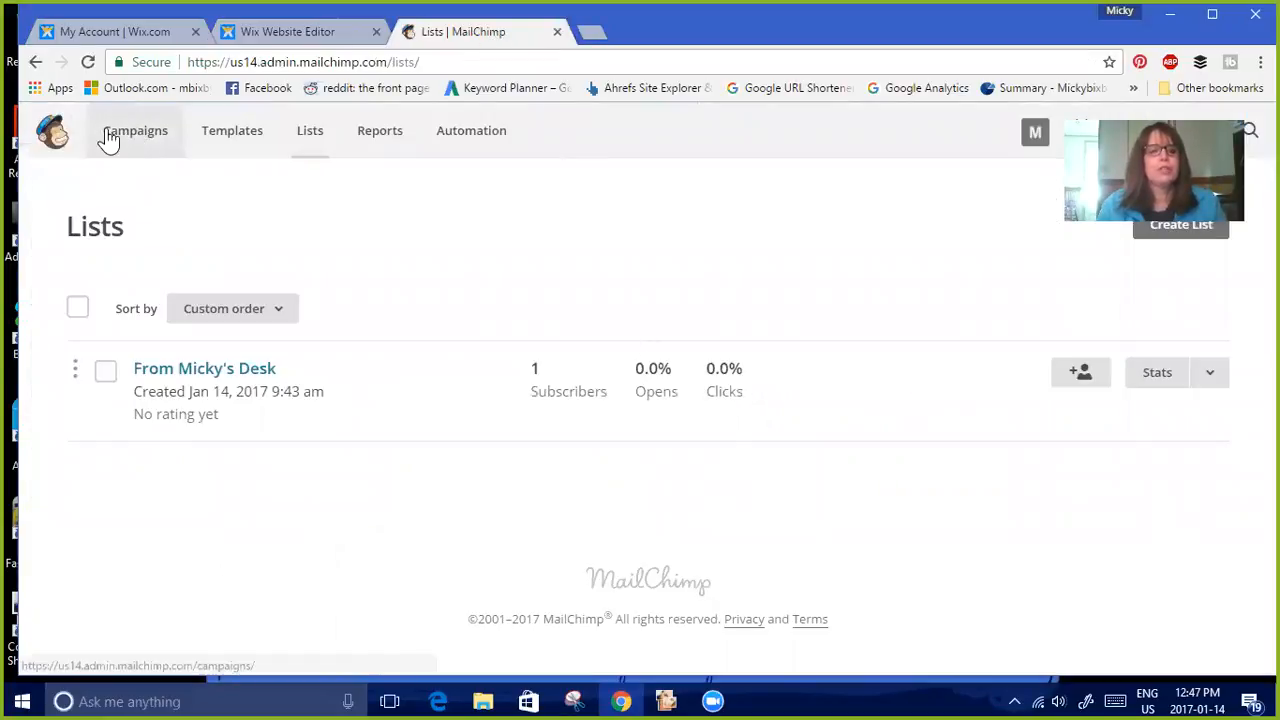
left_click(56, 138)
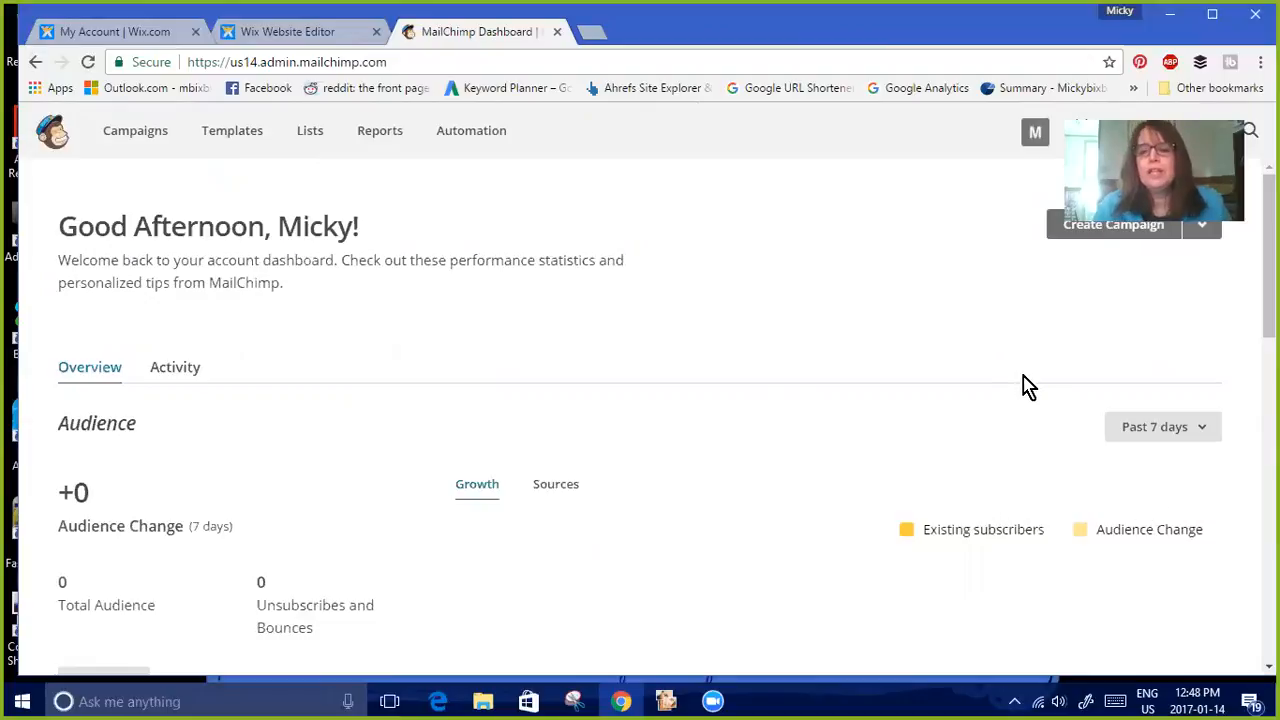
left_click(310, 136)
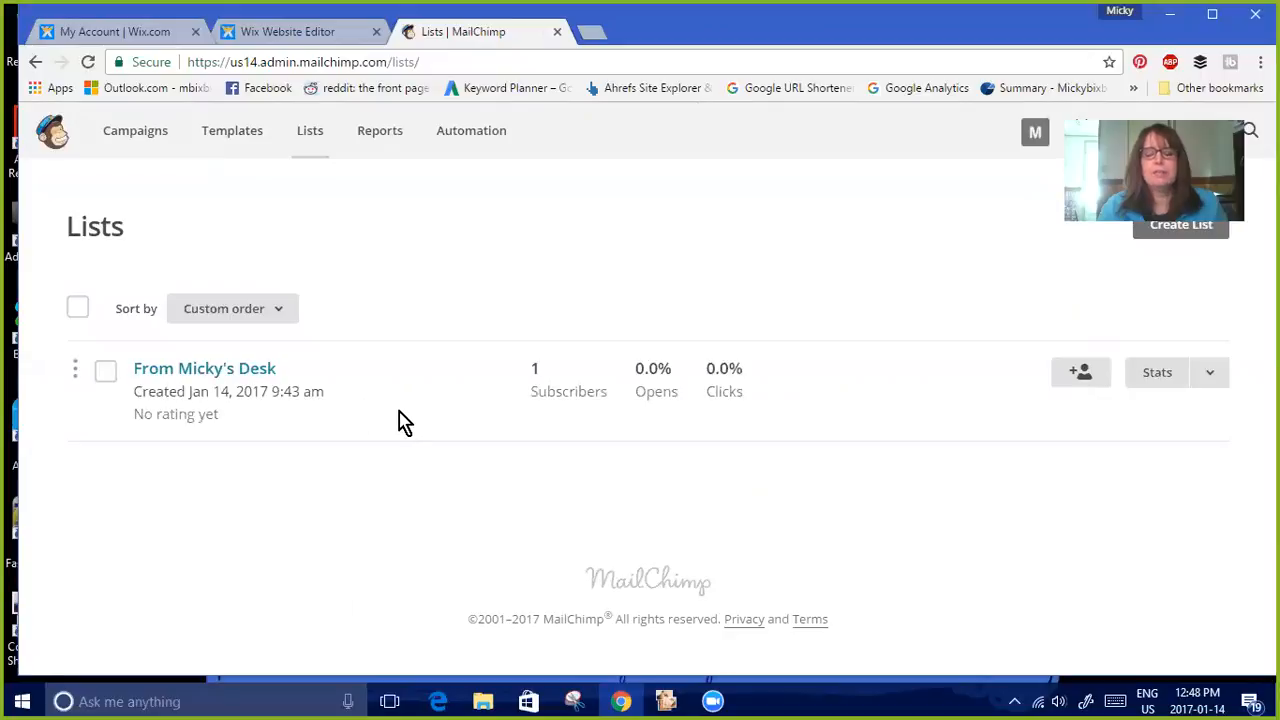
Start creating a new list and name it Micky's Desk
left_click(1182, 226)
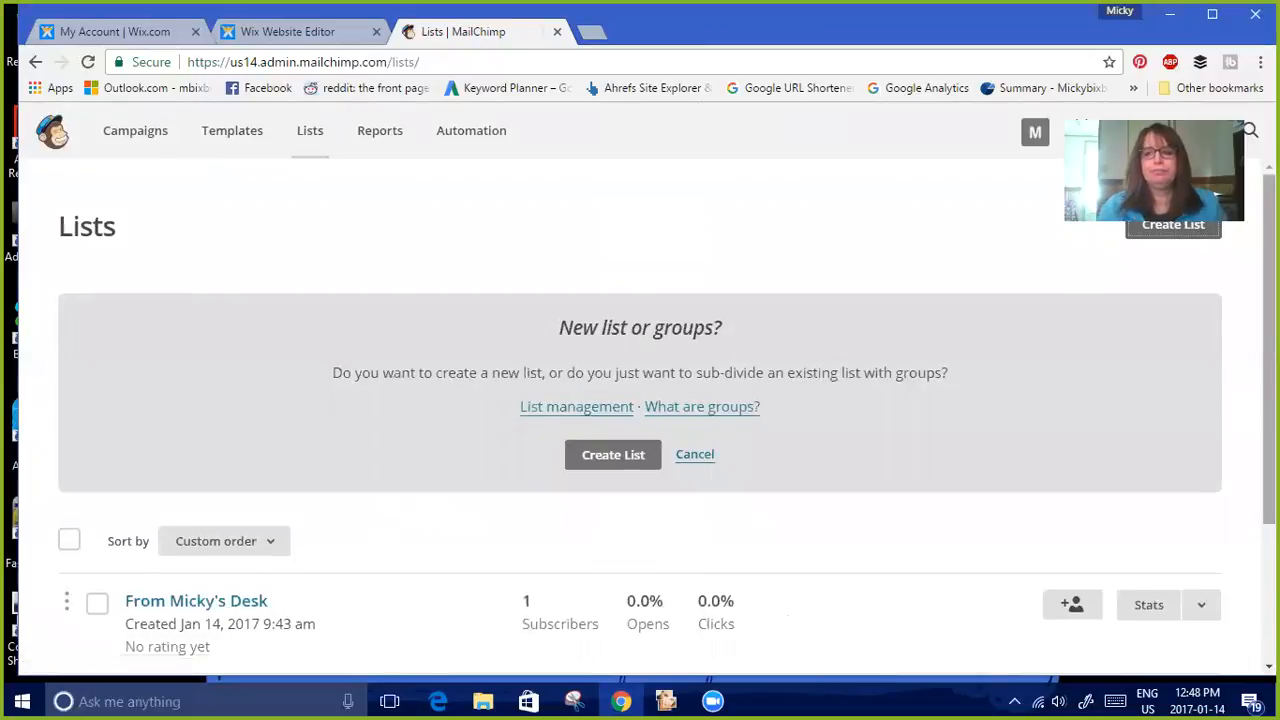
scroll(640, 400, "down", 2)
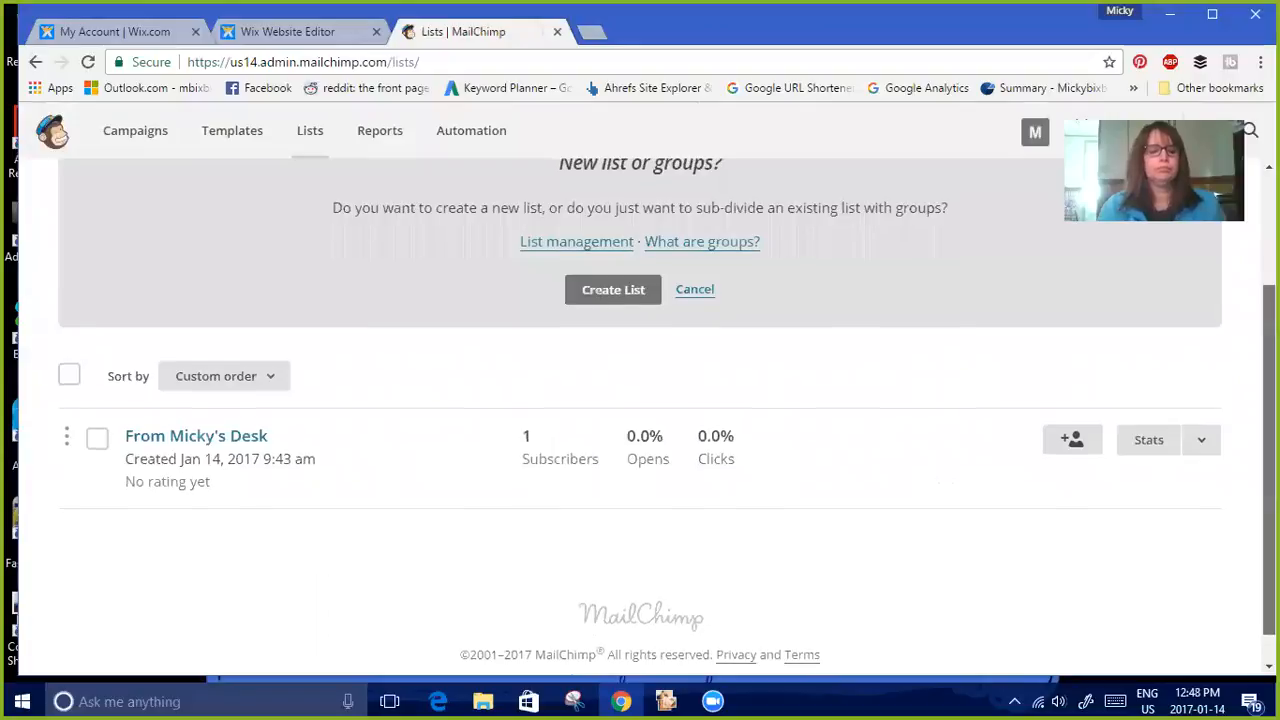
left_click_drag(1269, 420, 1269, 360)
left_click(630, 385)
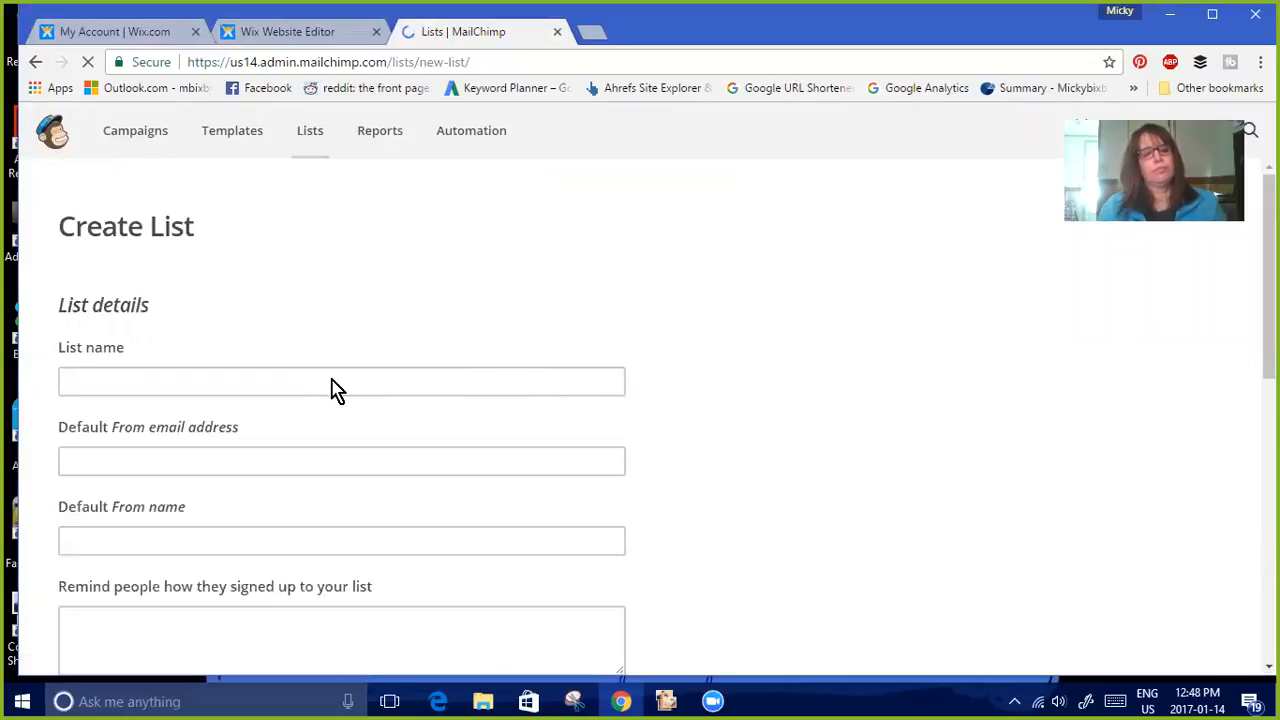
left_click(335, 380)
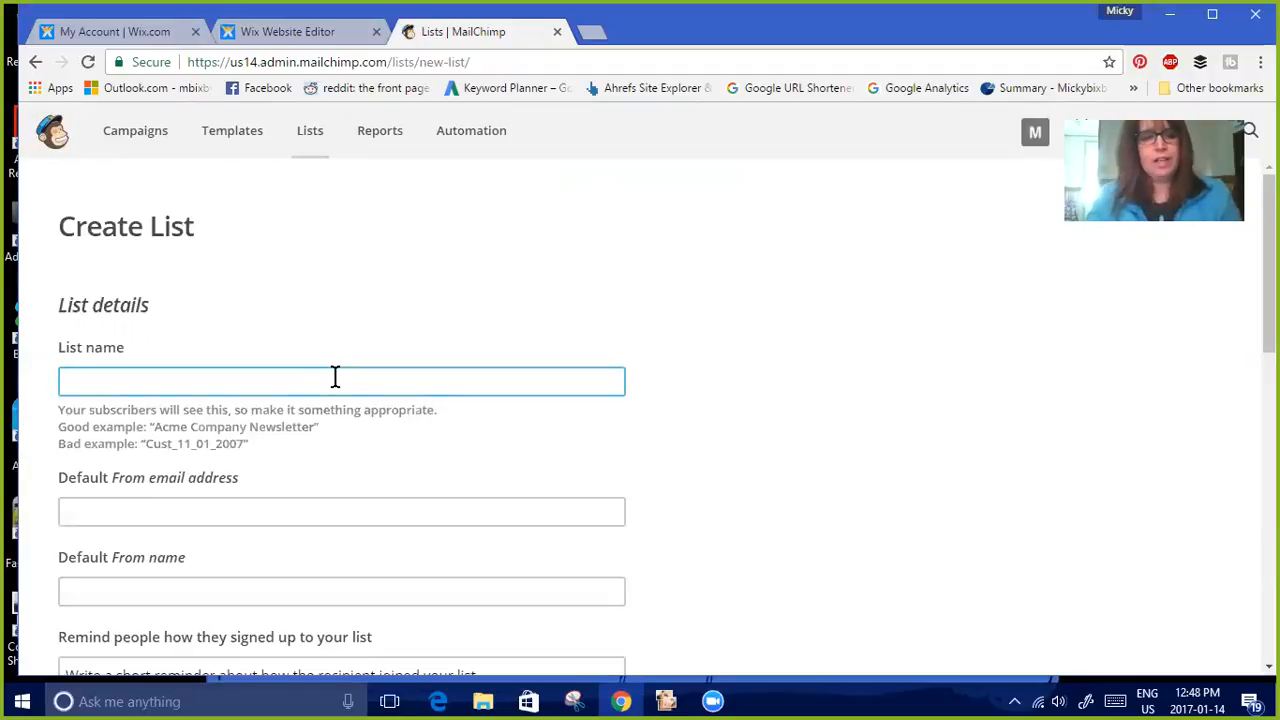
type("Micky's Desk")
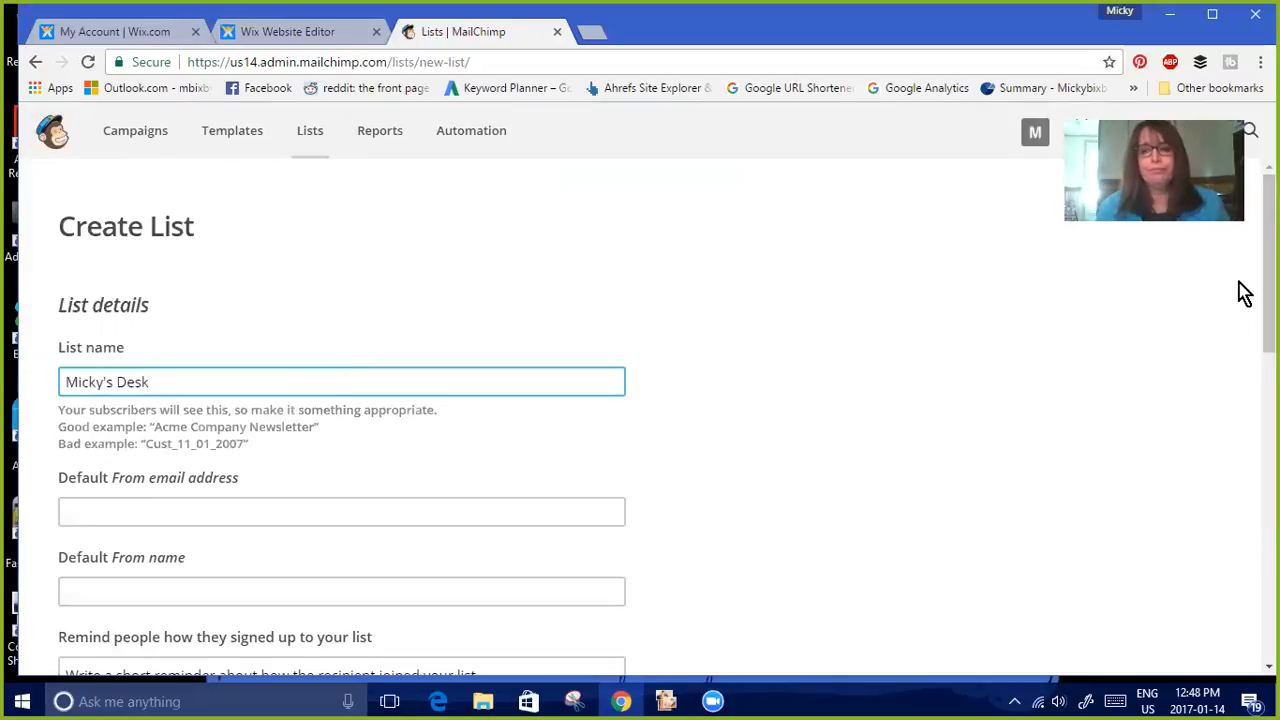
Enter the sender's e-mail address as the list's default From email address
scroll(1268, 300, "down", 2)
left_click_drag(1268, 304, 1268, 302)
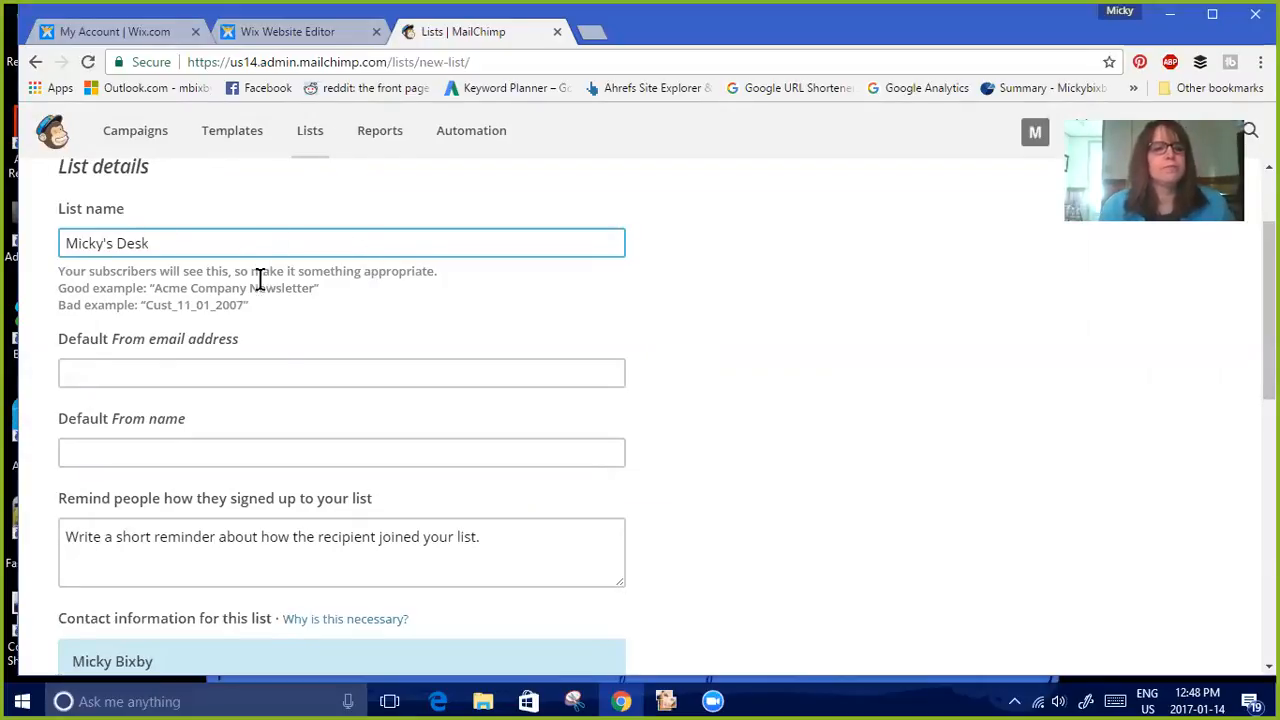
left_click(234, 376)
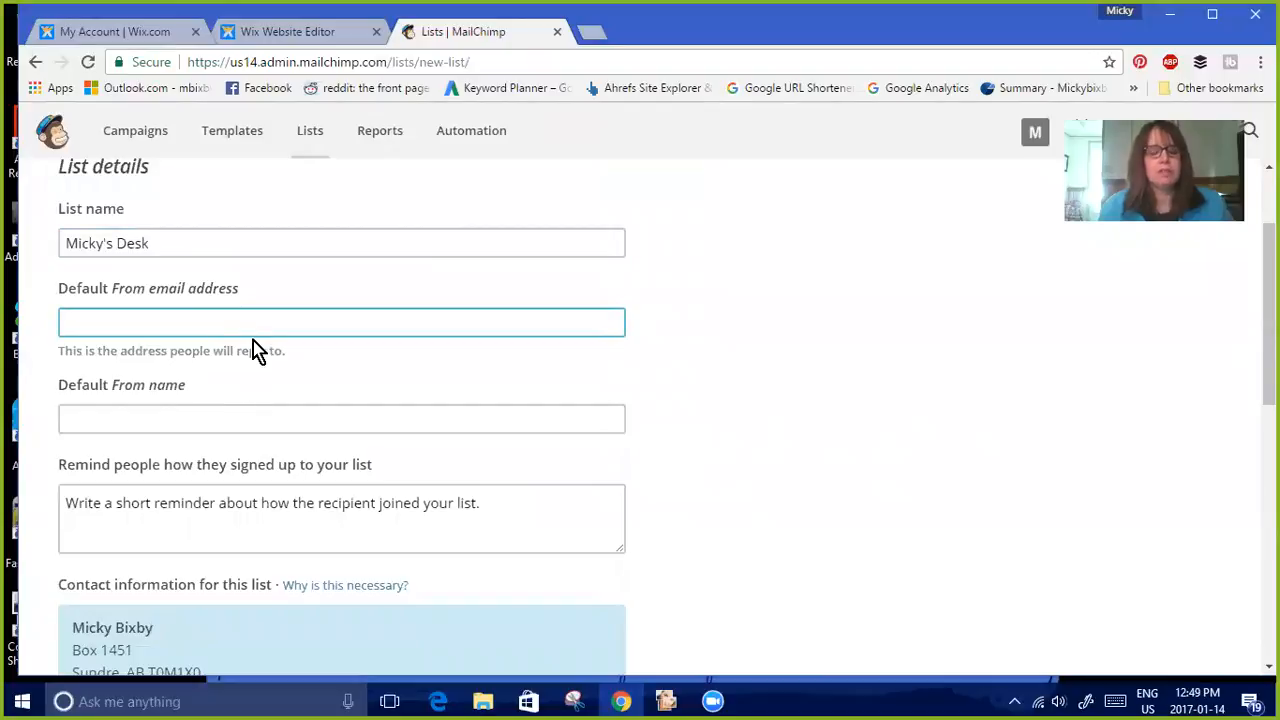
left_click(251, 352)
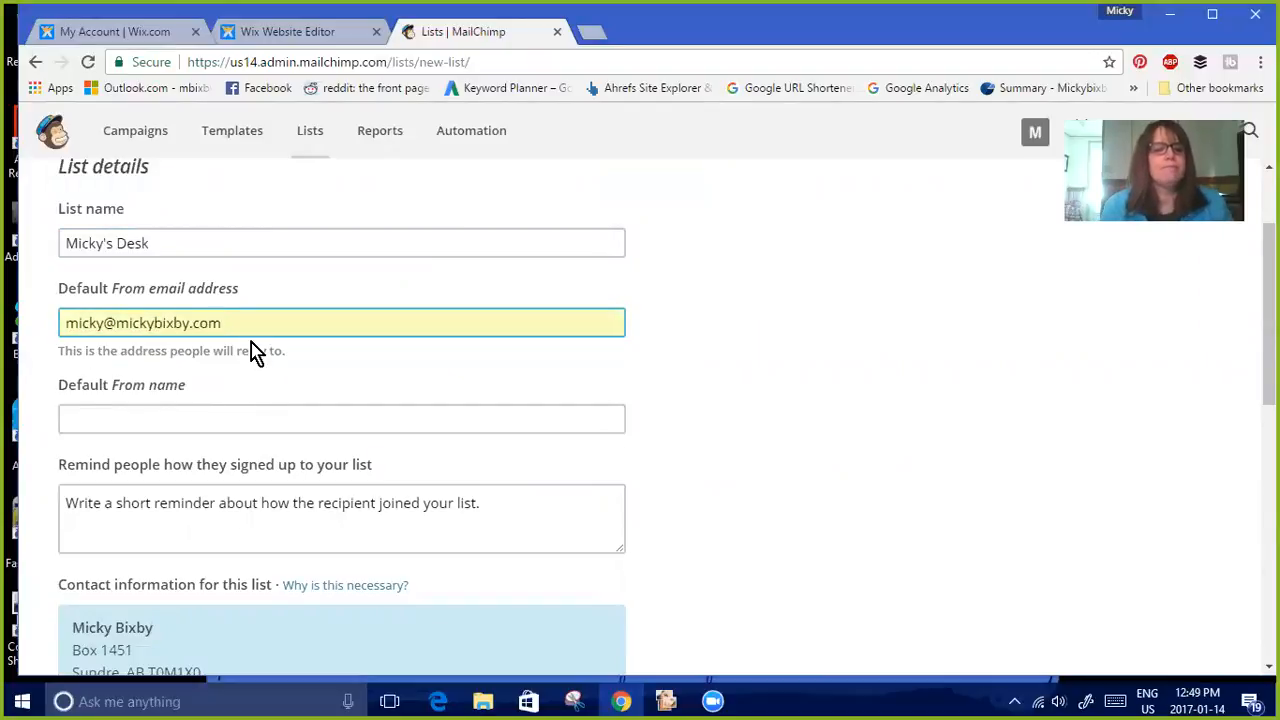
Fill in the sender's full name as the default From name, accepting the suggestion
left_click(208, 419)
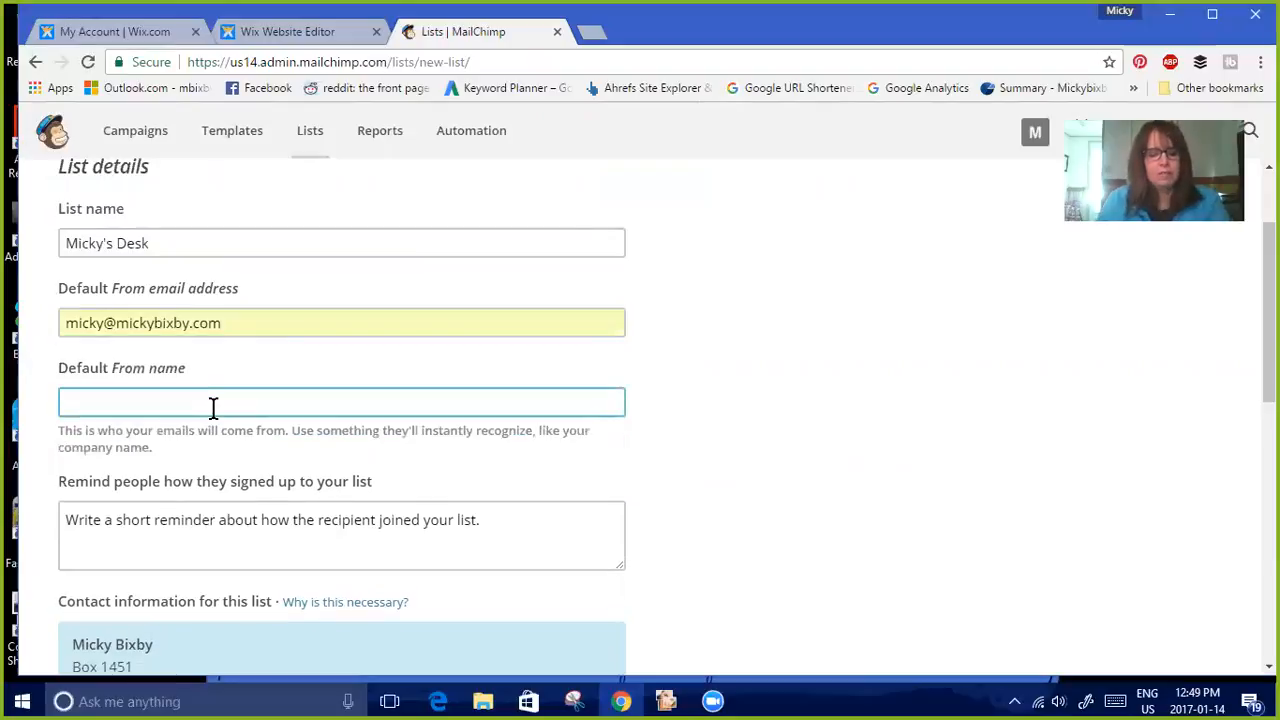
type("Micky B")
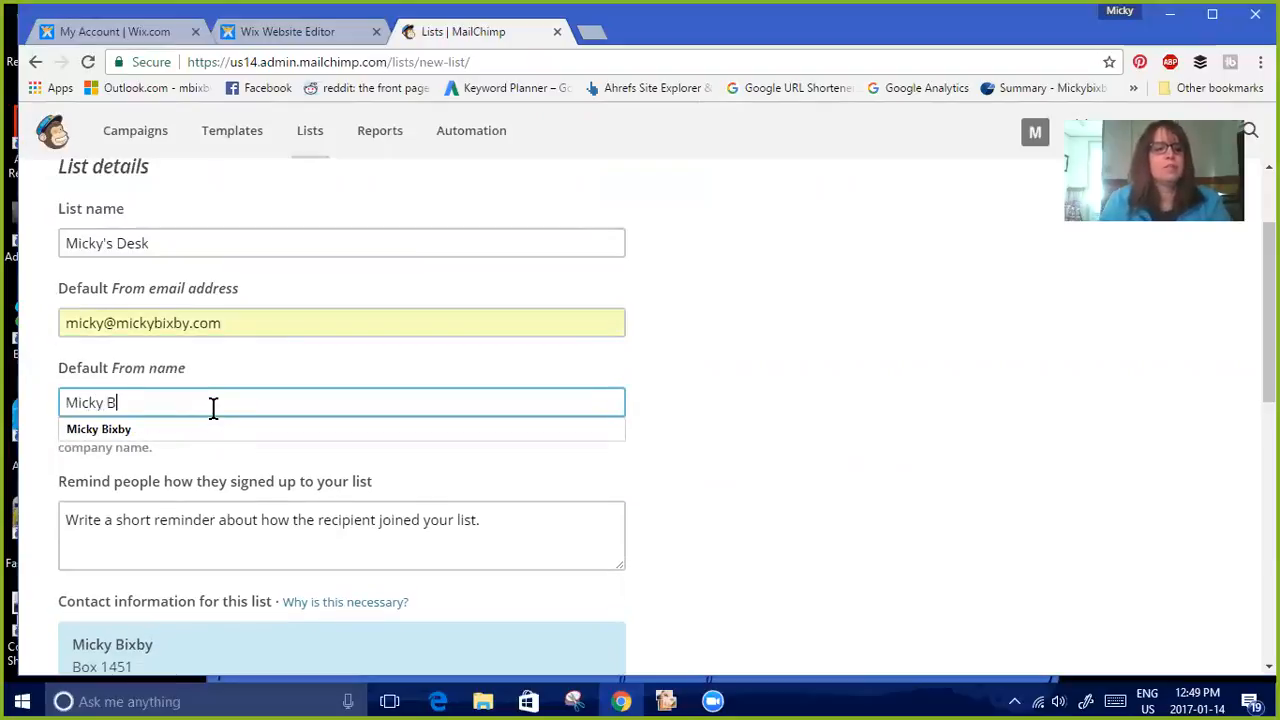
type("ixby")
left_click(218, 428)
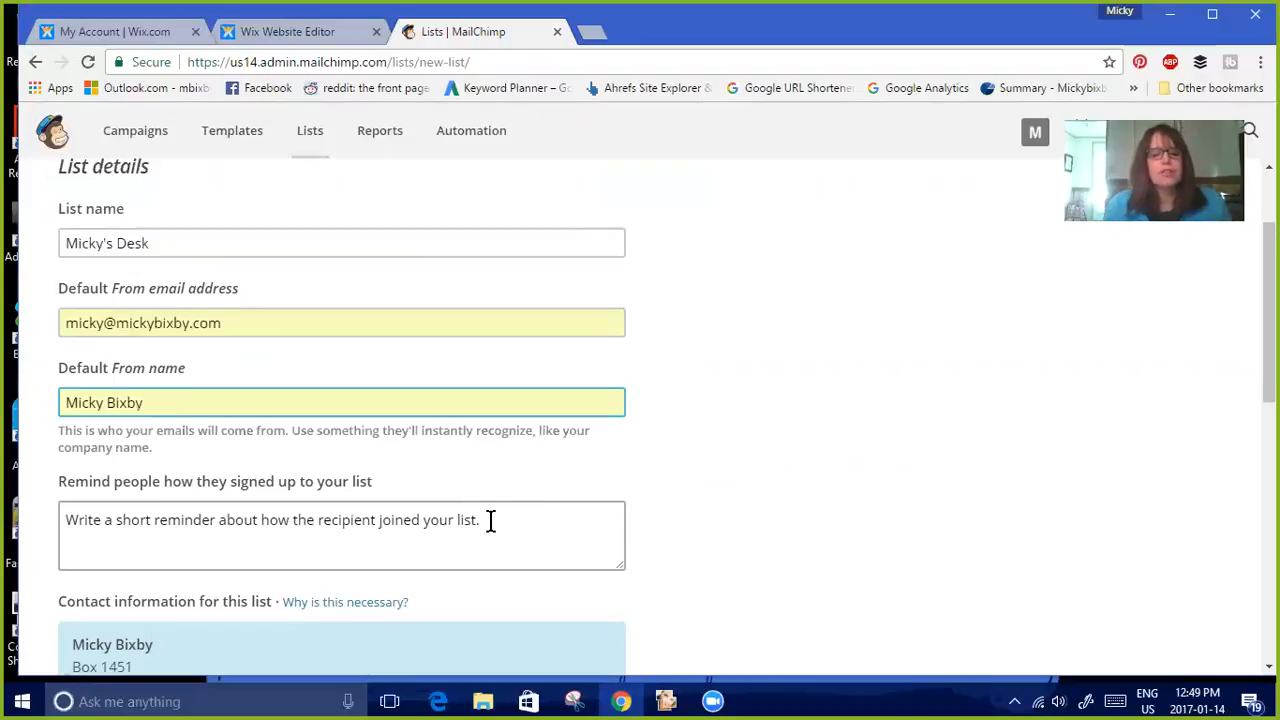
Write the signup reminder 'You signed up for more information from my facebook ad or website' followed by the website address
left_click(123, 514)
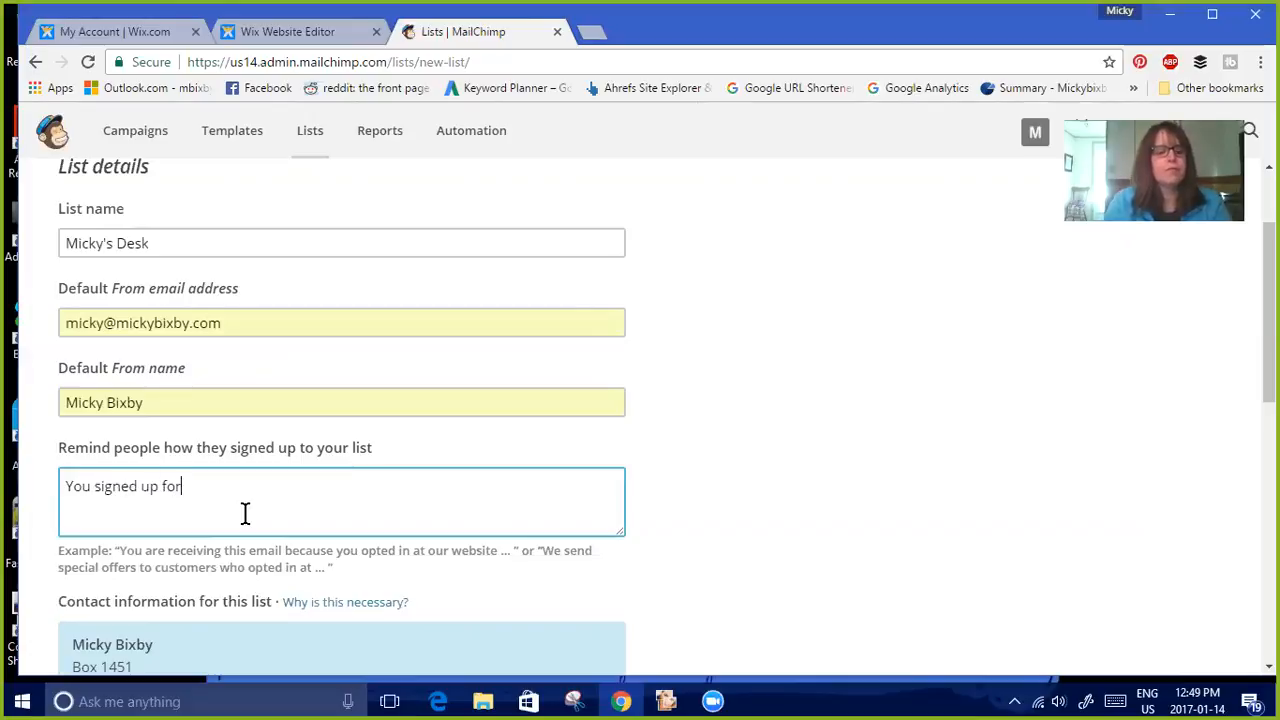
type("nformation from m")
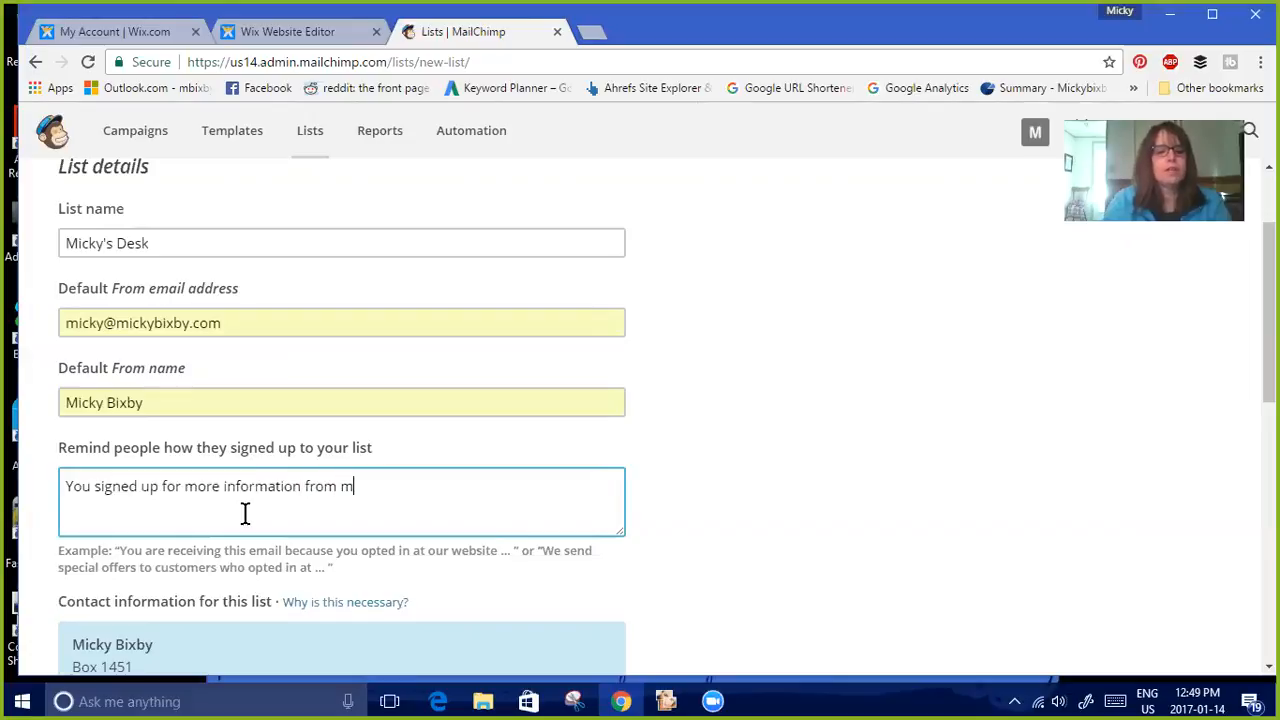
type("y facebook ad or website")
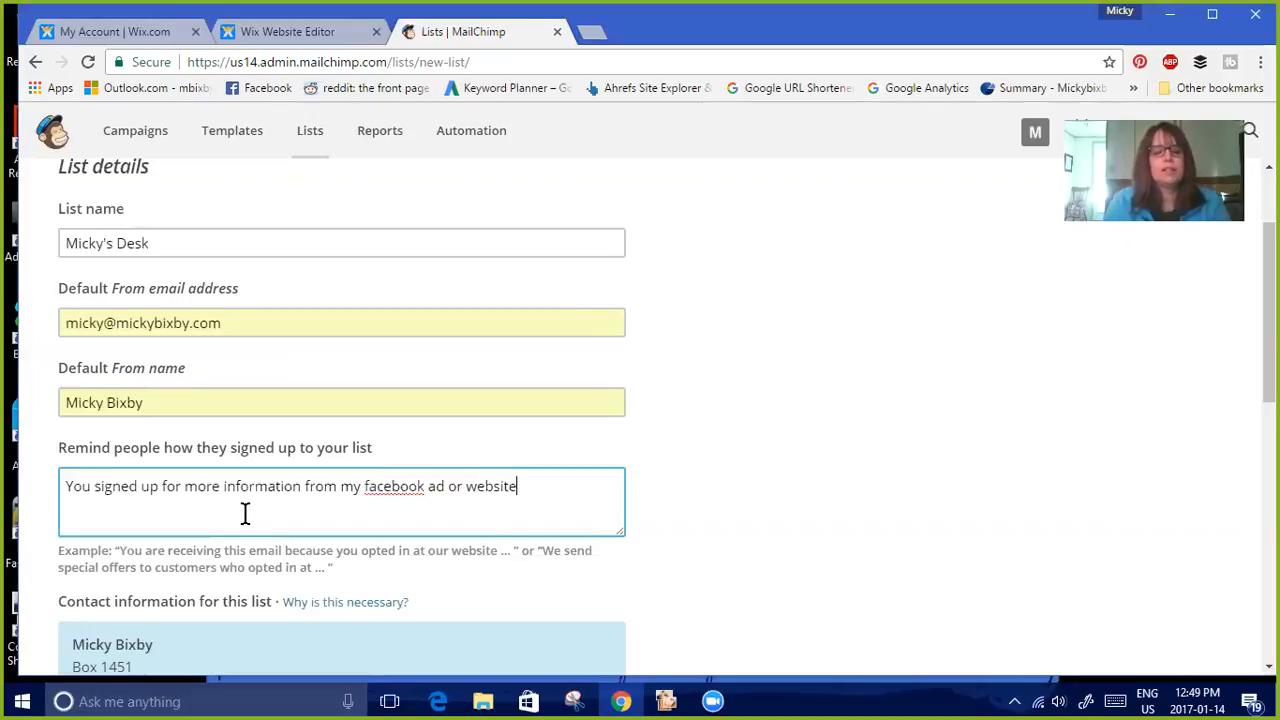
type(" MickyBixby.com")
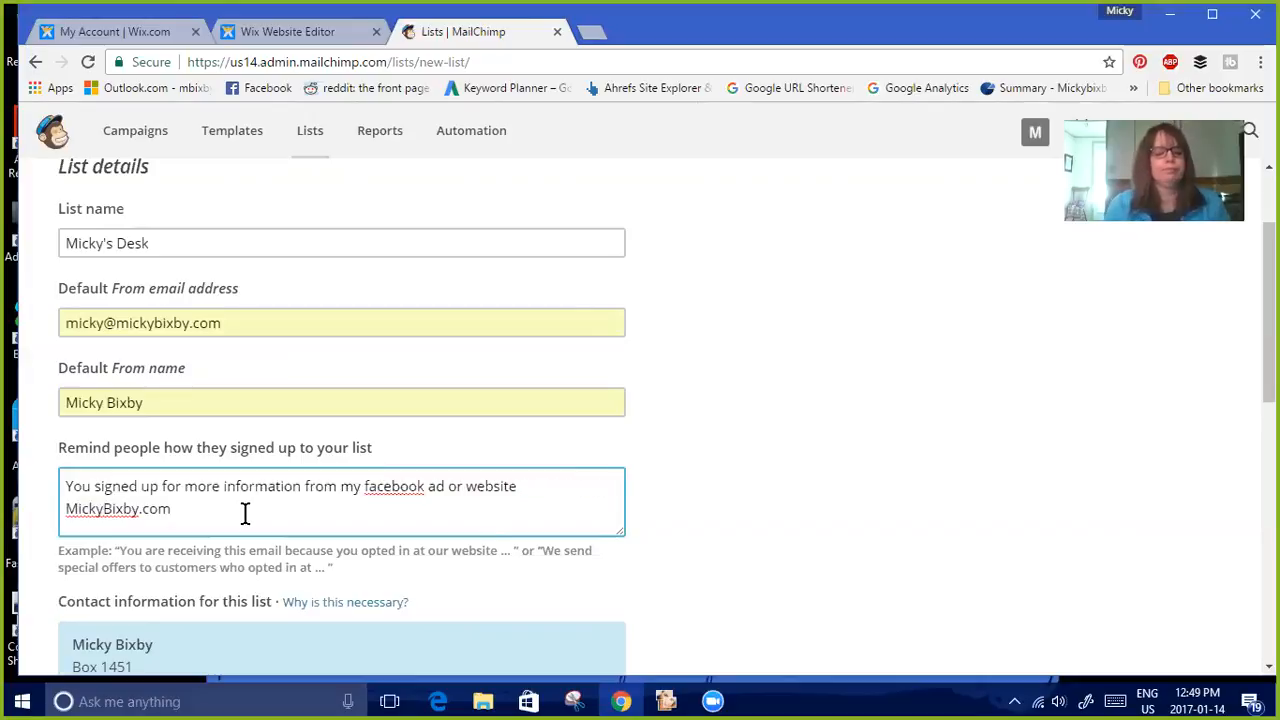
Enable the Daily summary notification and save the new list
scroll(1268, 300, "down", 1)
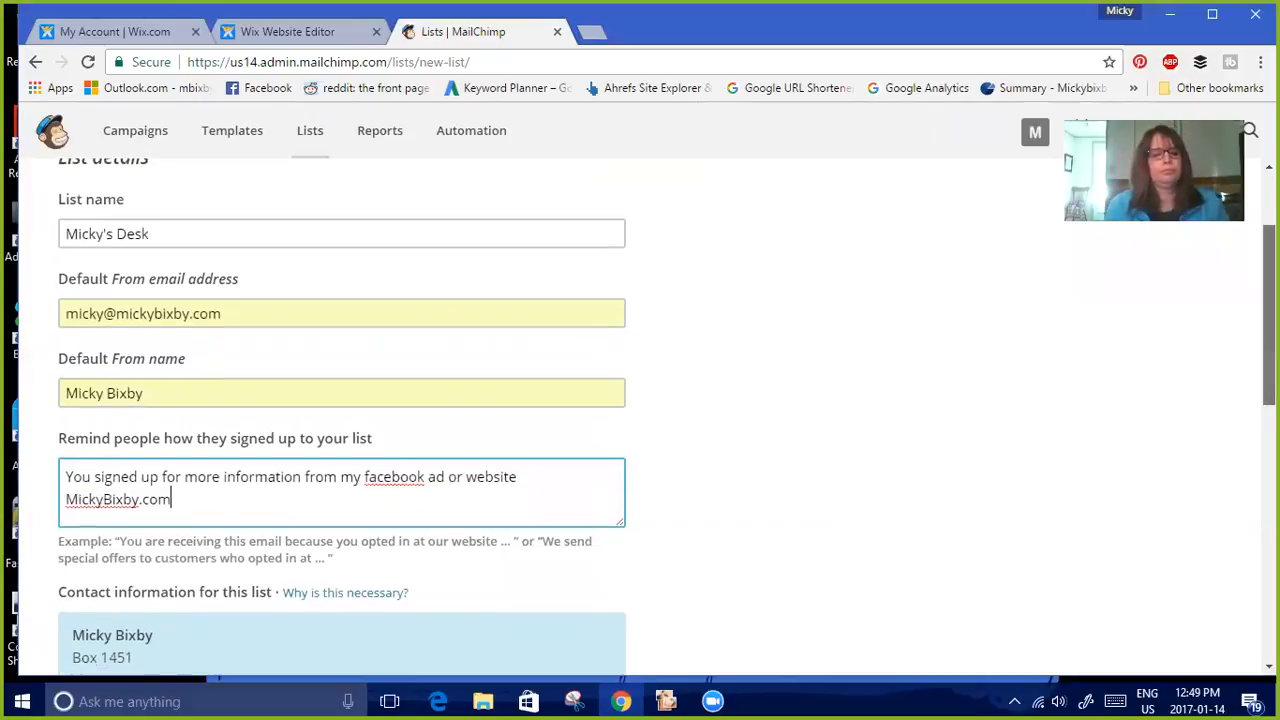
scroll(1268, 300, "down", 3)
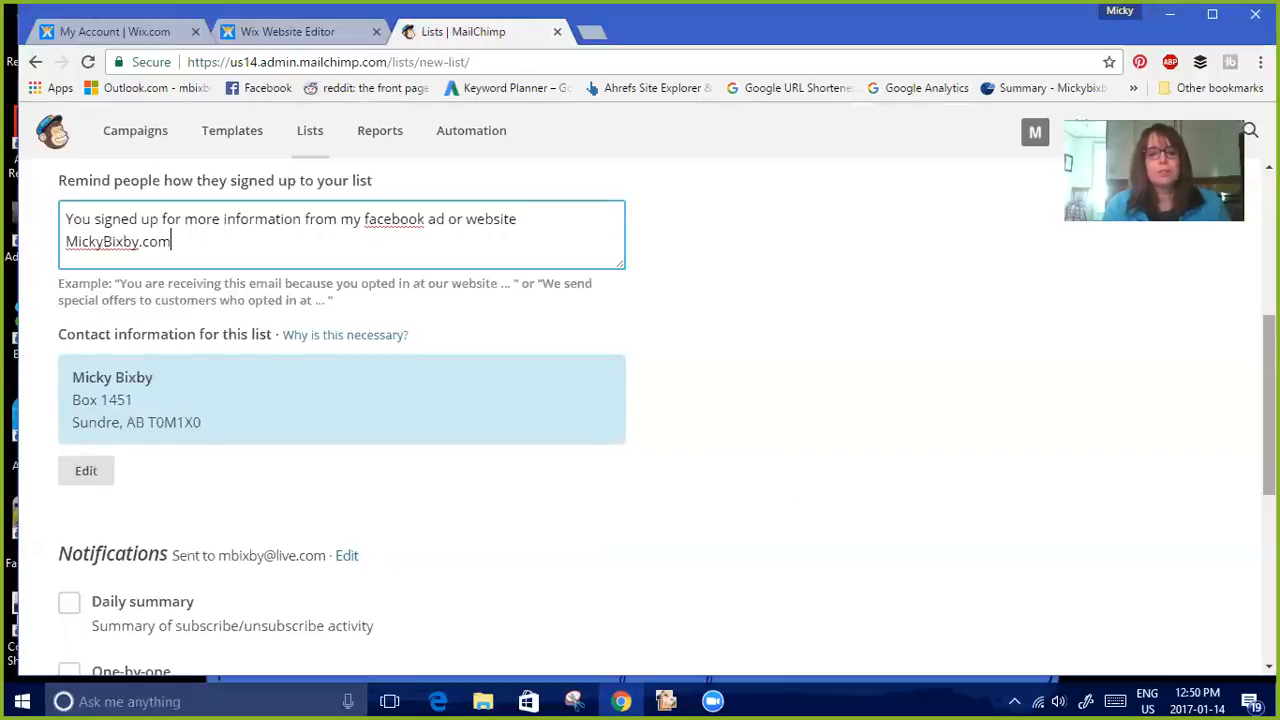
left_click_drag(1269, 420, 1269, 507)
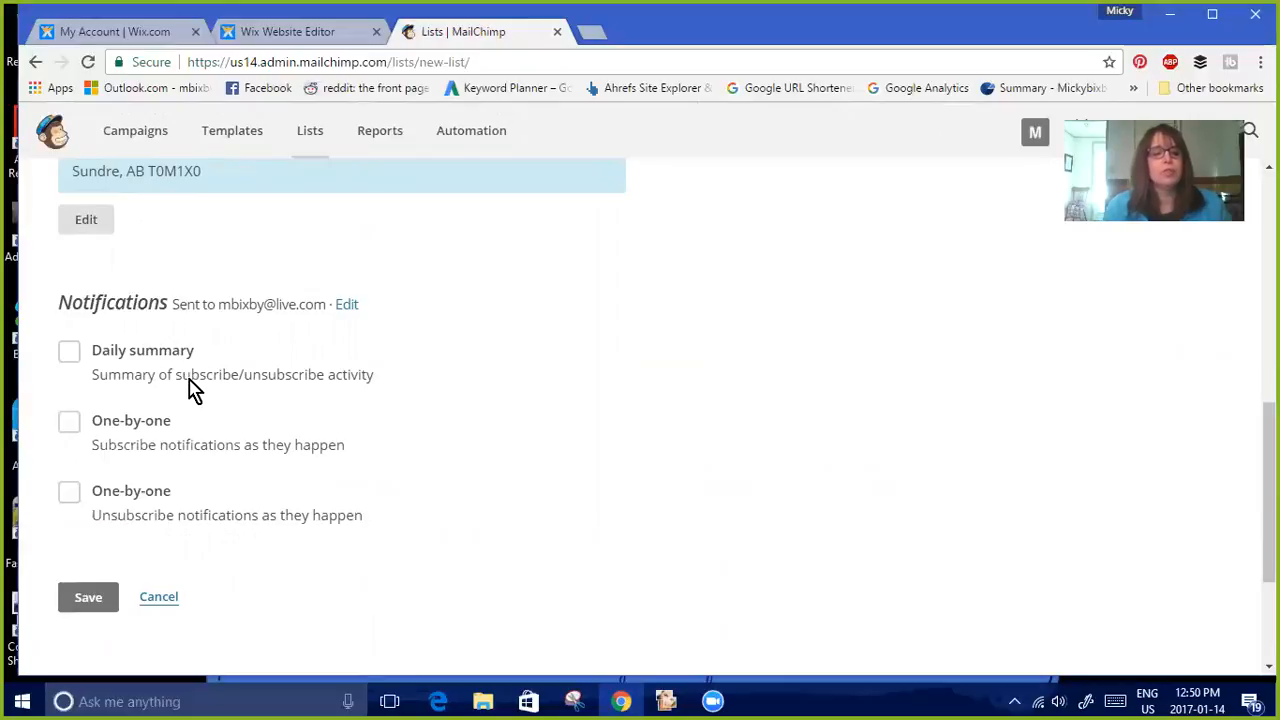
left_click(69, 353)
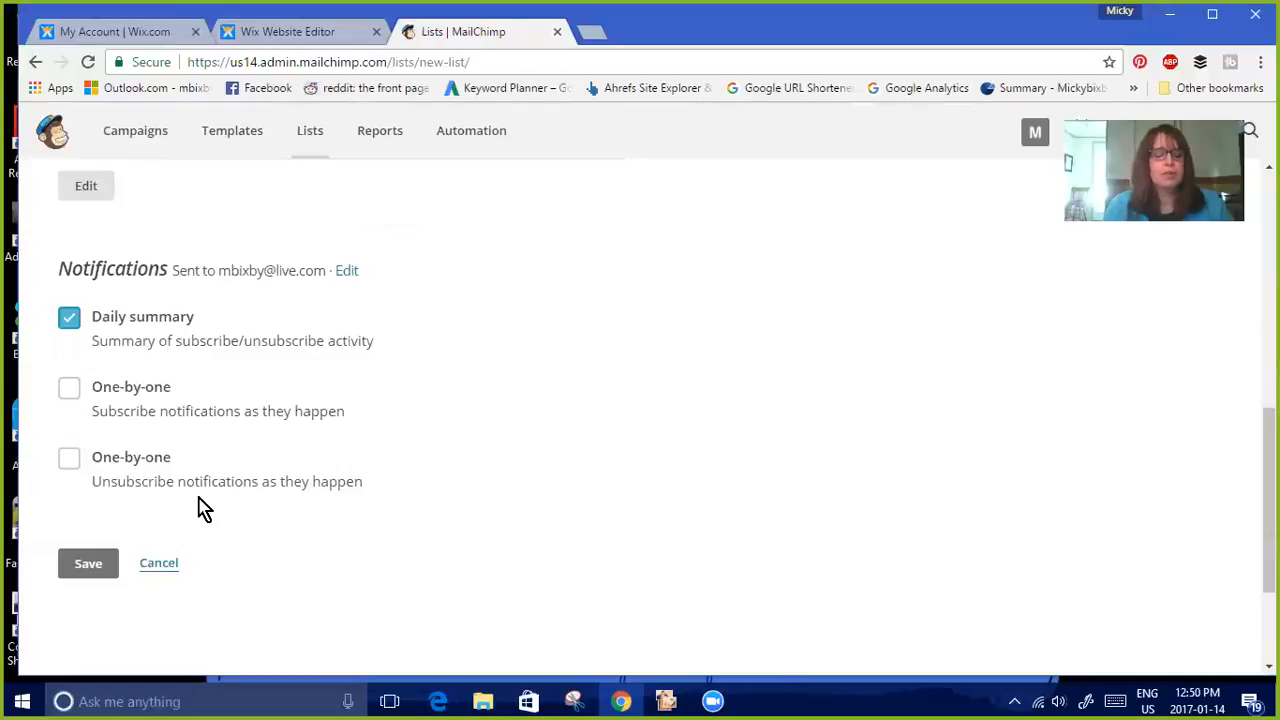
left_click(91, 567)
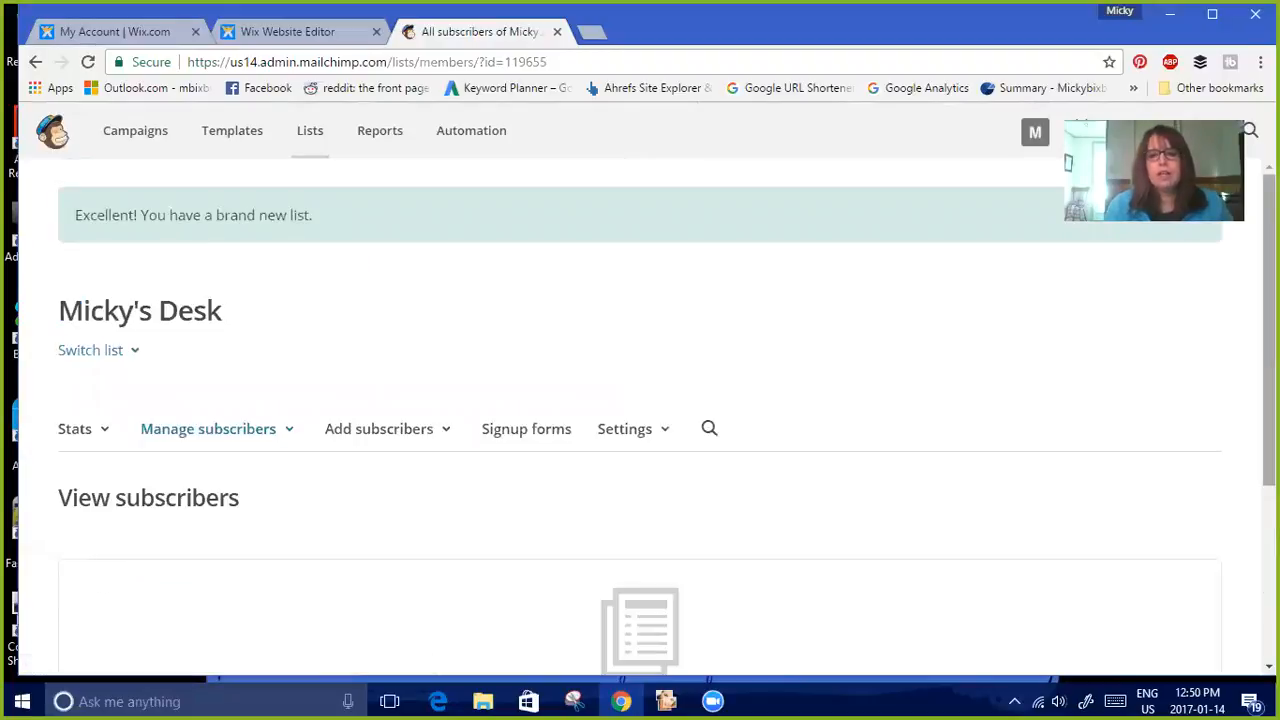
Open the list's name and defaults settings and review the campaign defaults and subscriber notification options
scroll(640, 420, "down", 2)
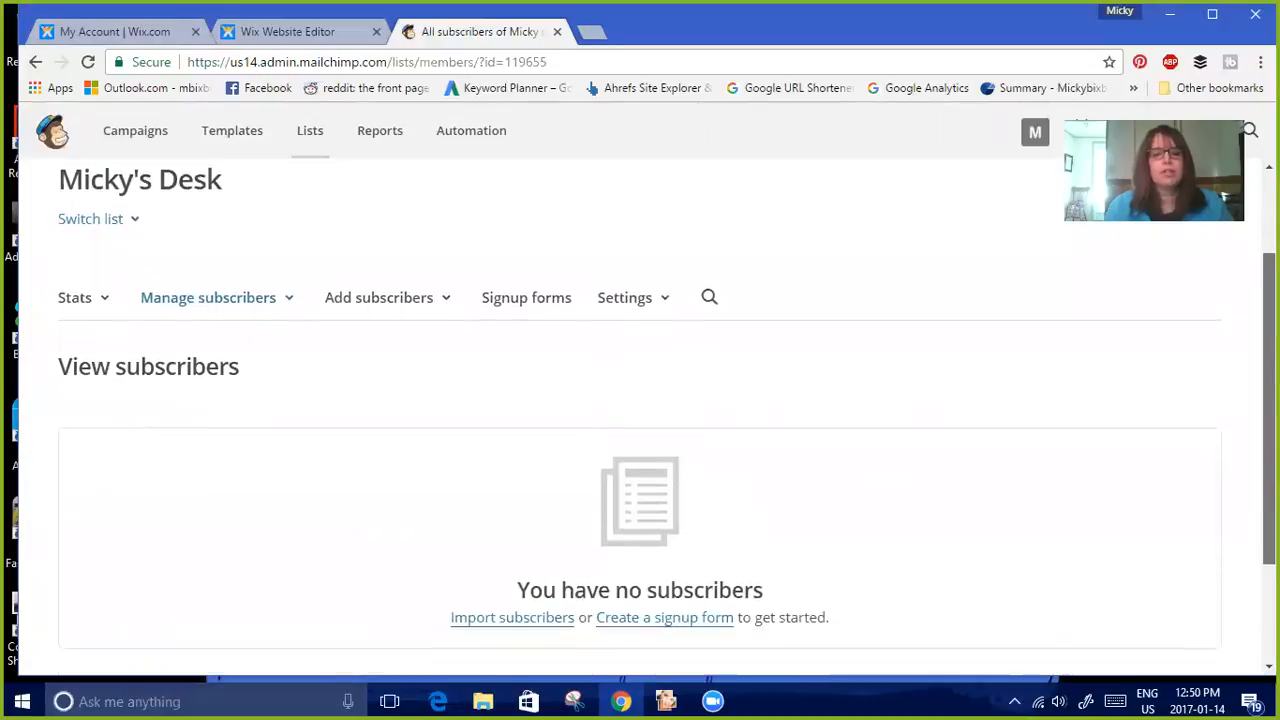
left_click(645, 305)
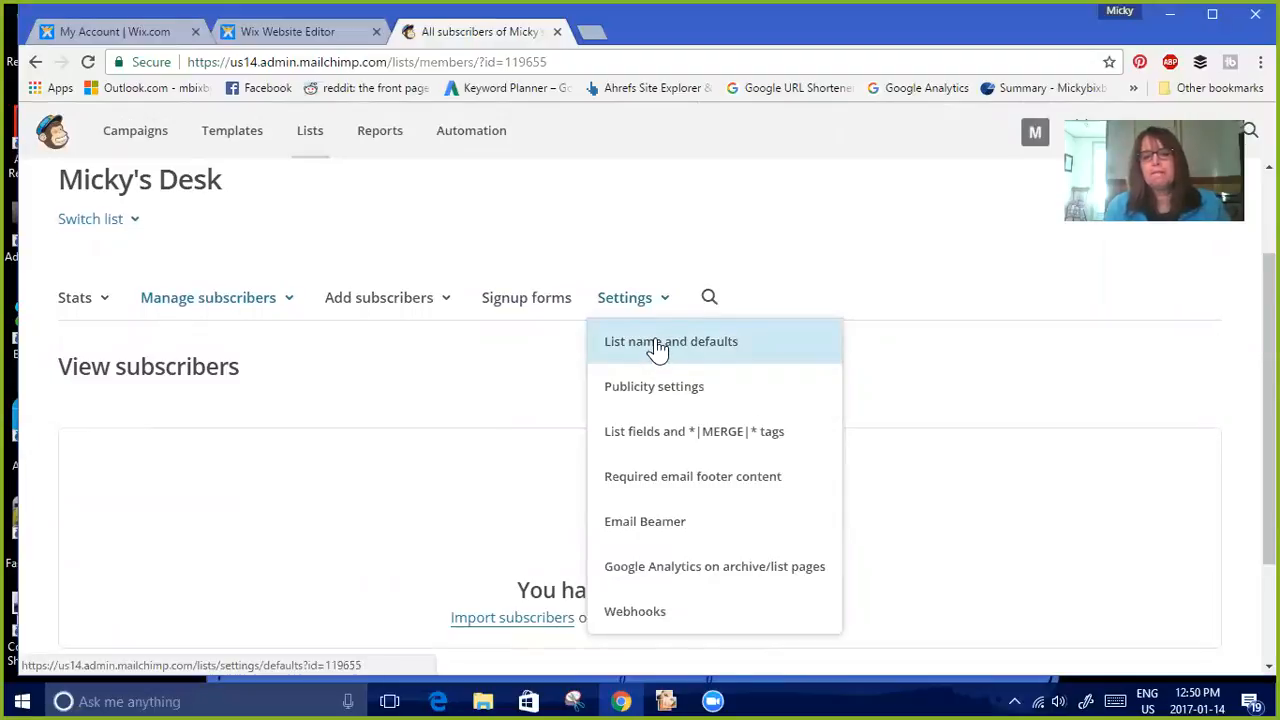
left_click(657, 345)
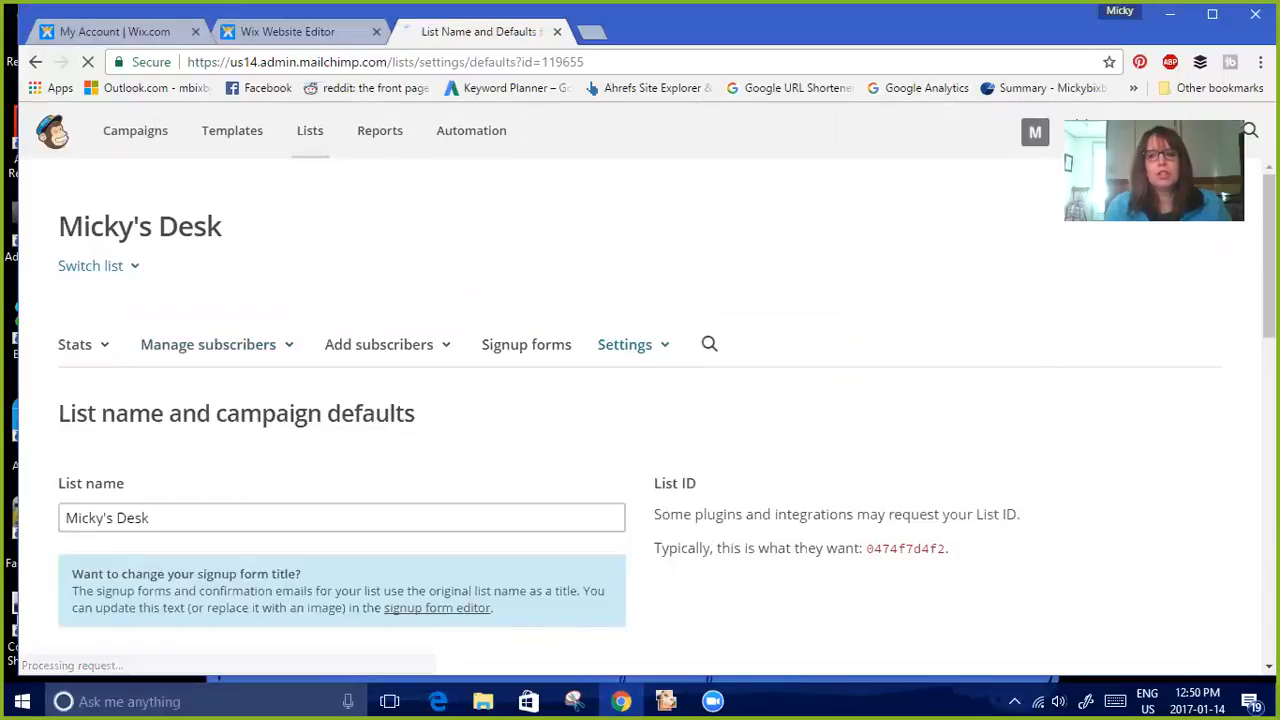
scroll(640, 416, "down", 3)
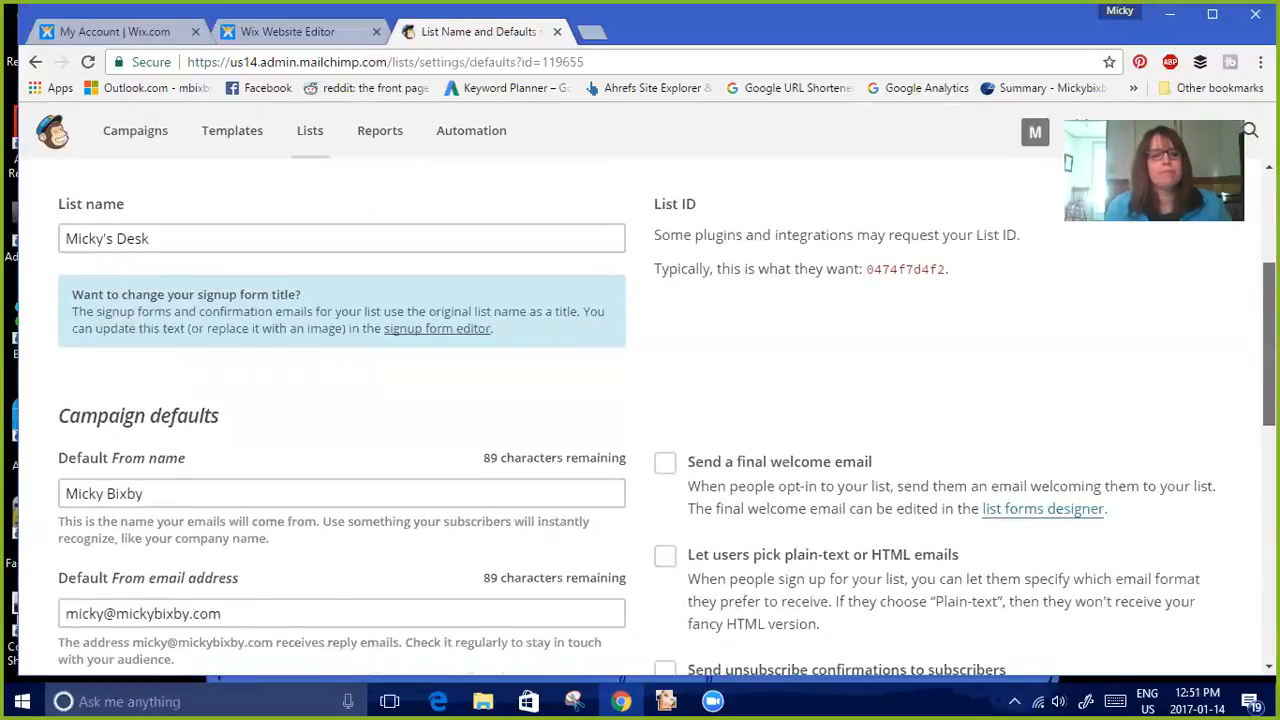
scroll(640, 416, "down", 2)
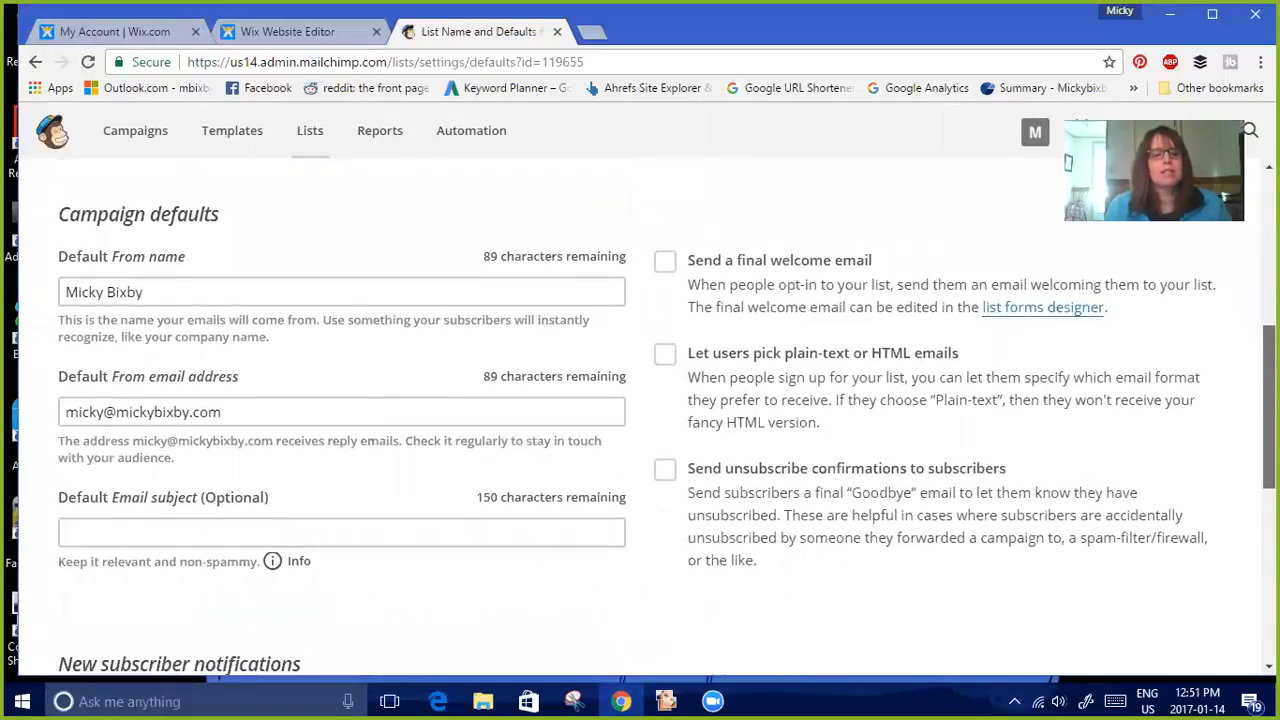
scroll(640, 416, "down", 2)
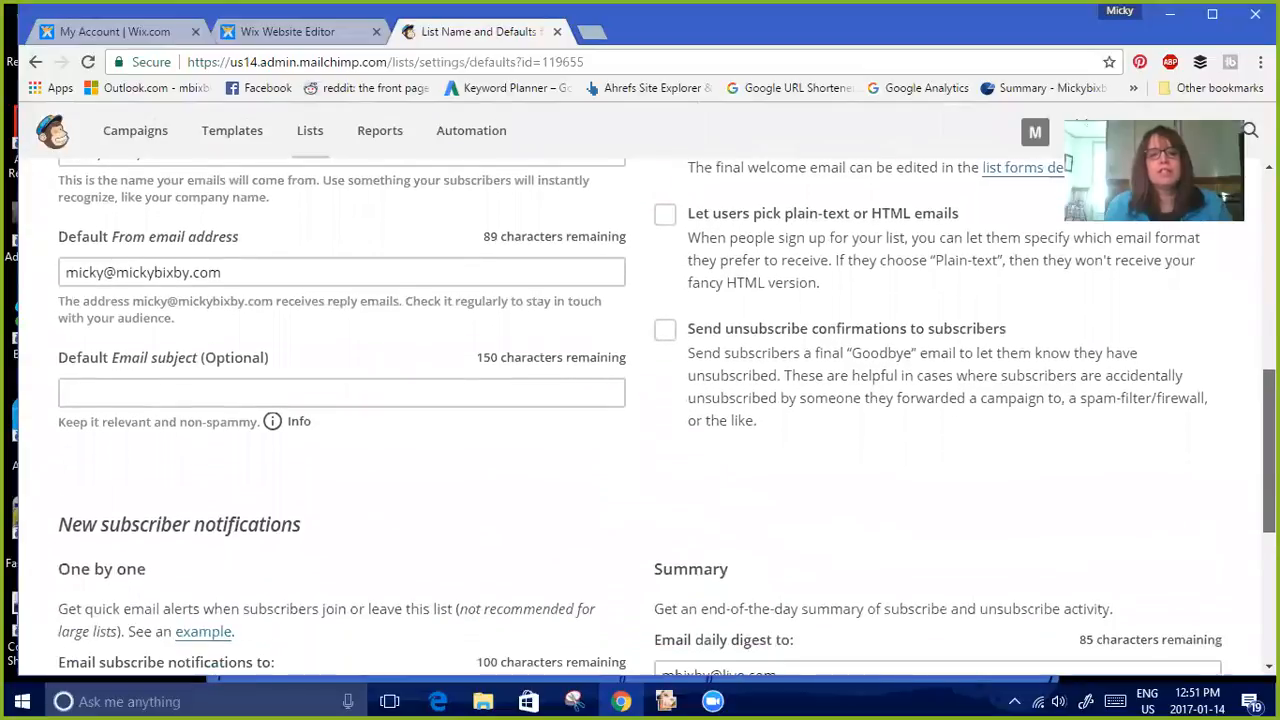
scroll(1068, 162, "up", 1)
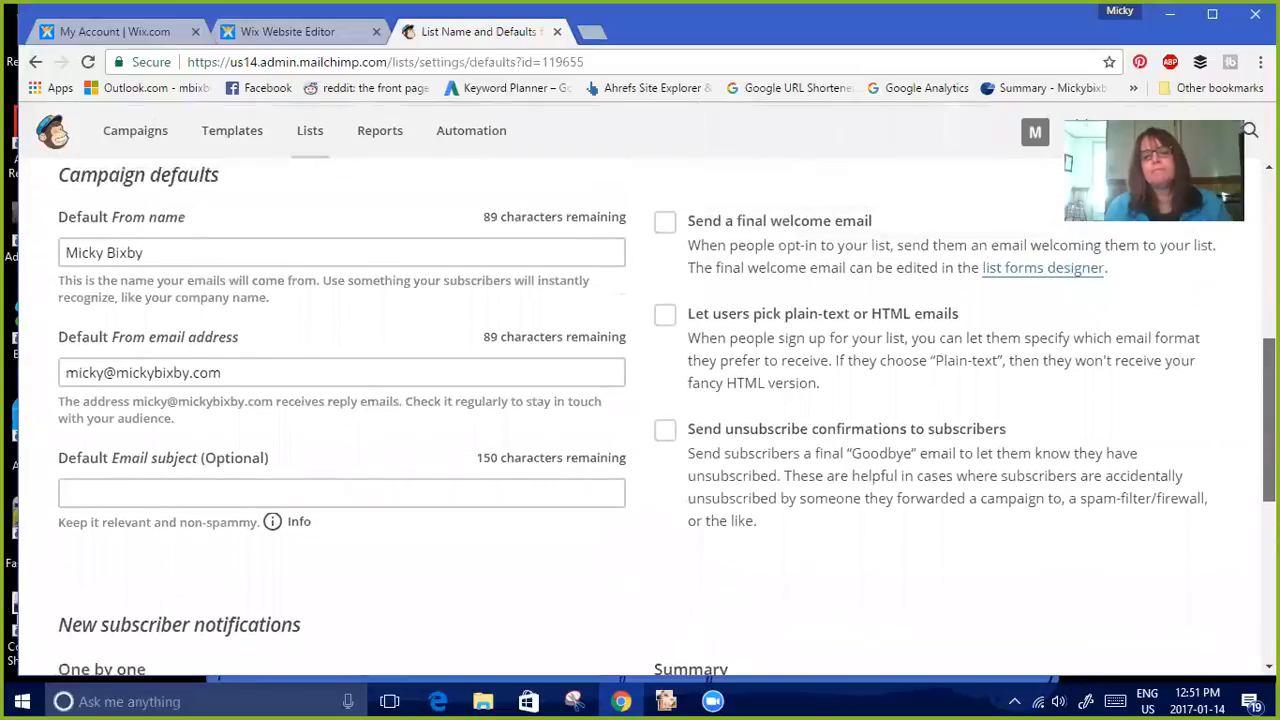
scroll(1068, 162, "down", 2)
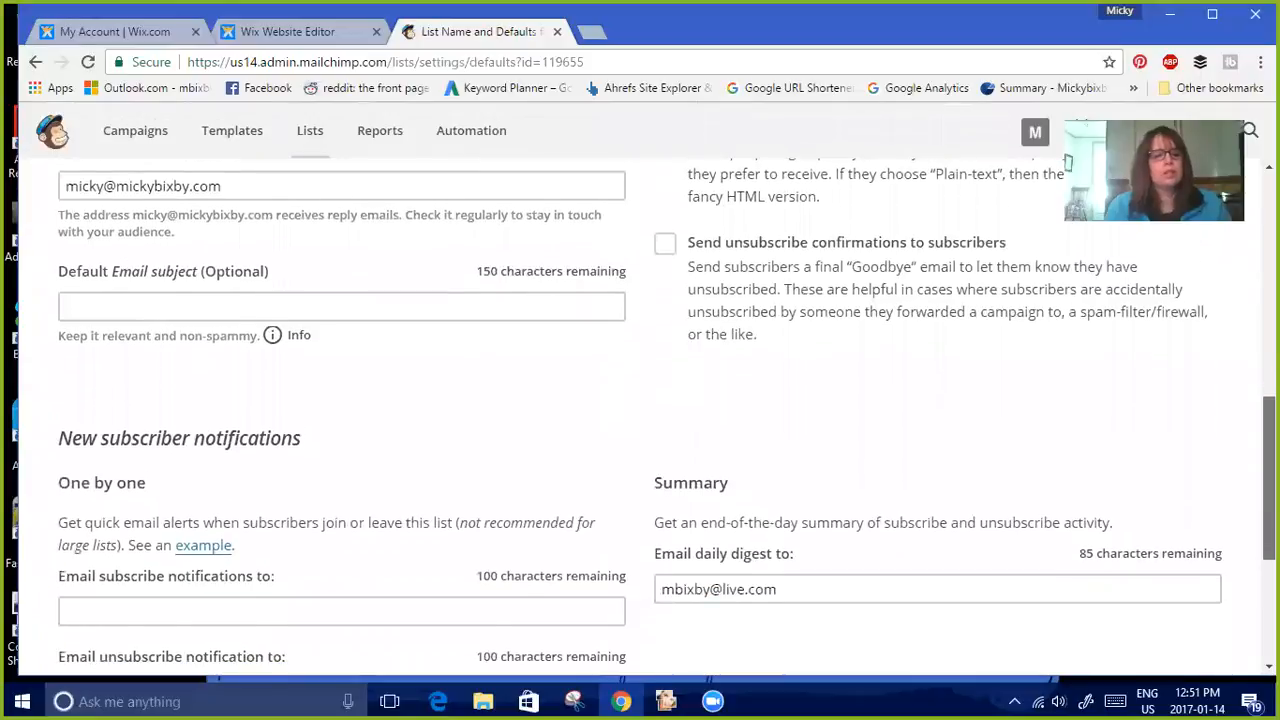
scroll(1068, 162, "down", 2)
scroll(1068, 162, "down", 1)
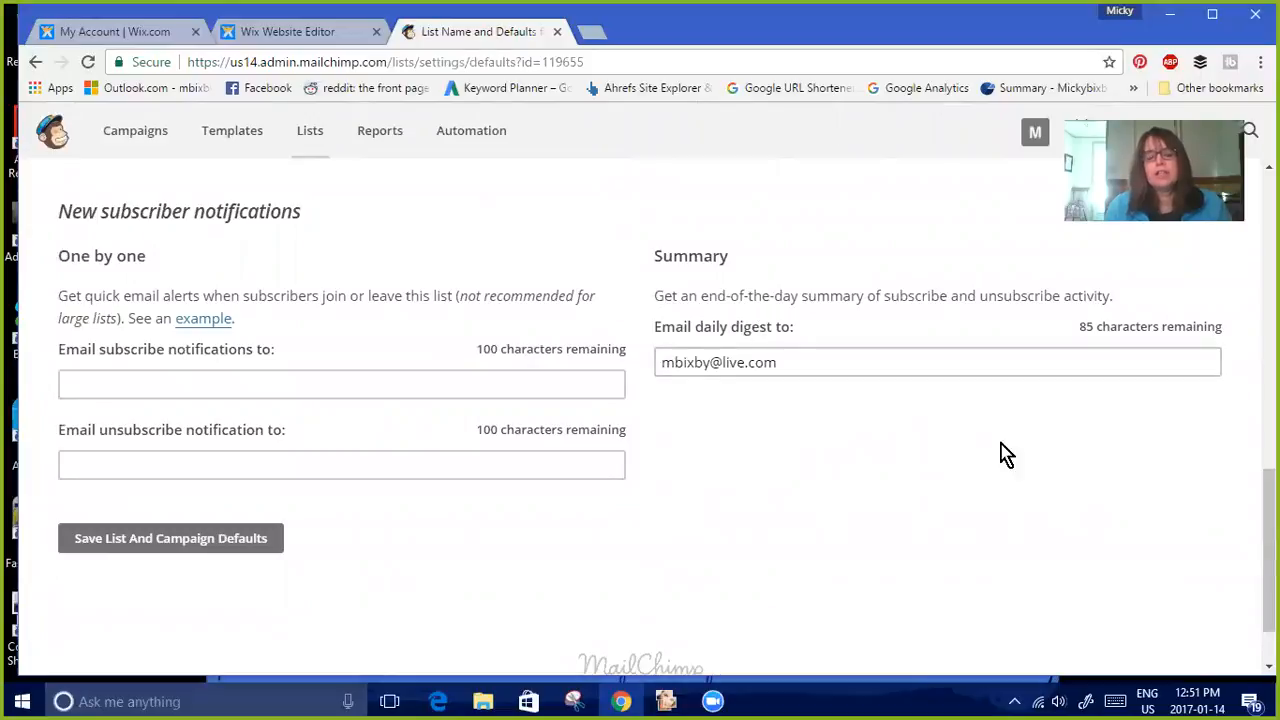
Save the list and campaign defaults and open the General forms signup form builder
left_click(215, 555)
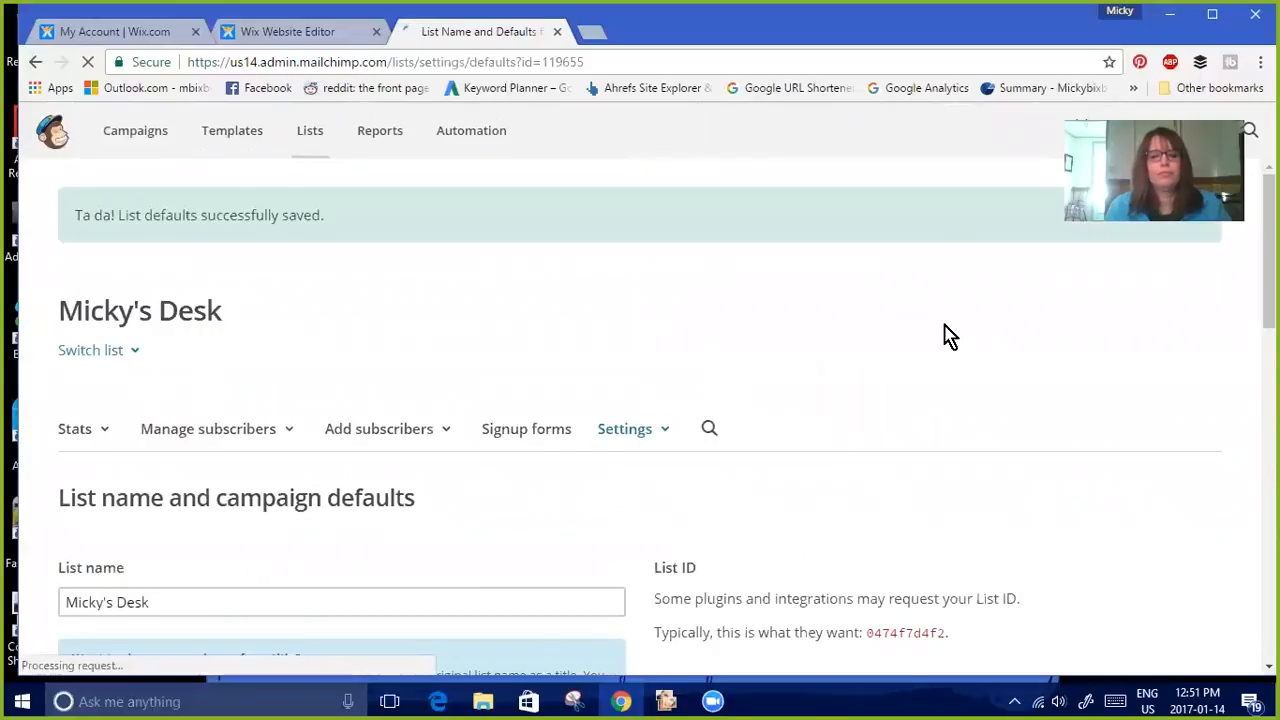
left_click(533, 440)
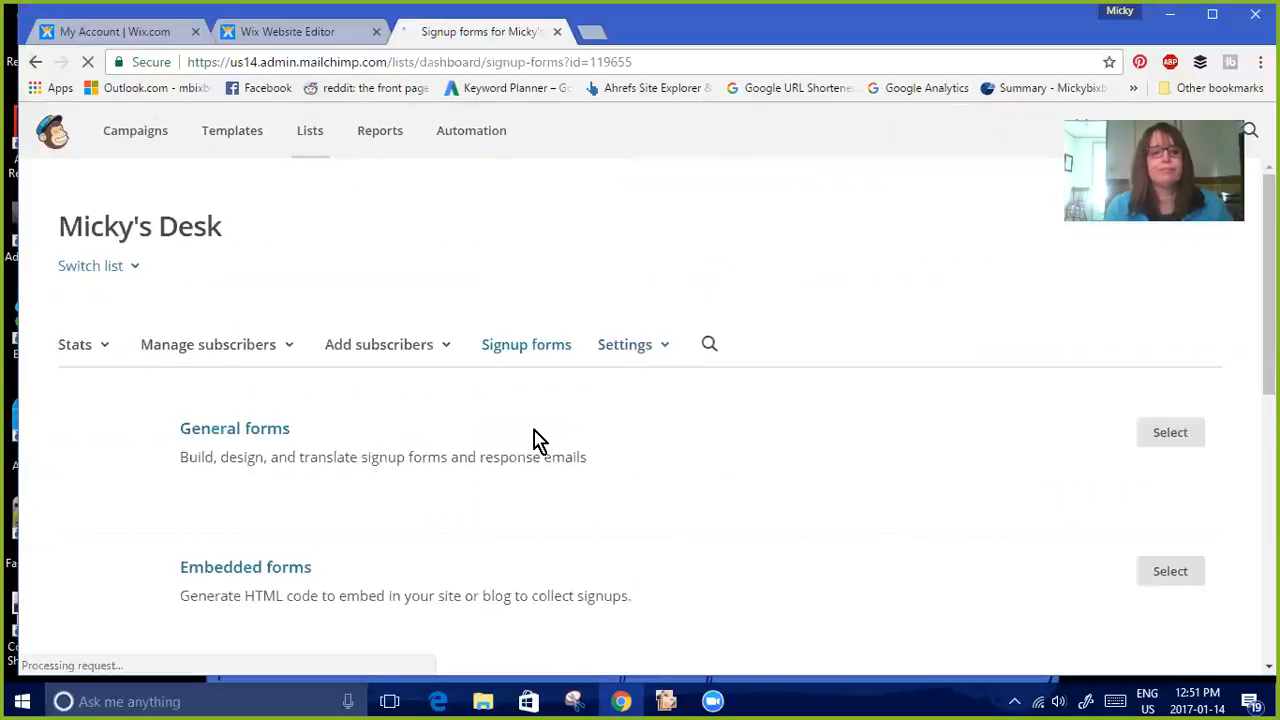
left_click(255, 437)
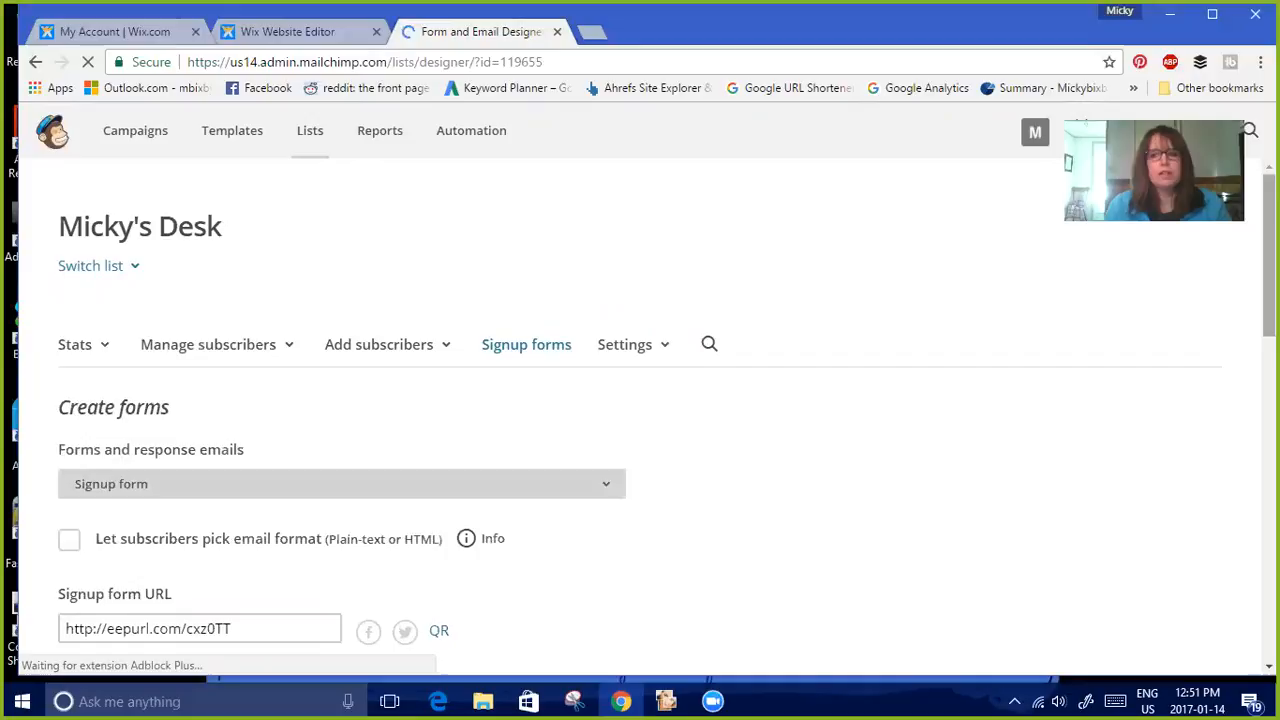
Delete the Last Name field from the signup form, confirming with DELETE, and move First Name above Email Address
scroll(640, 410, "down", 2)
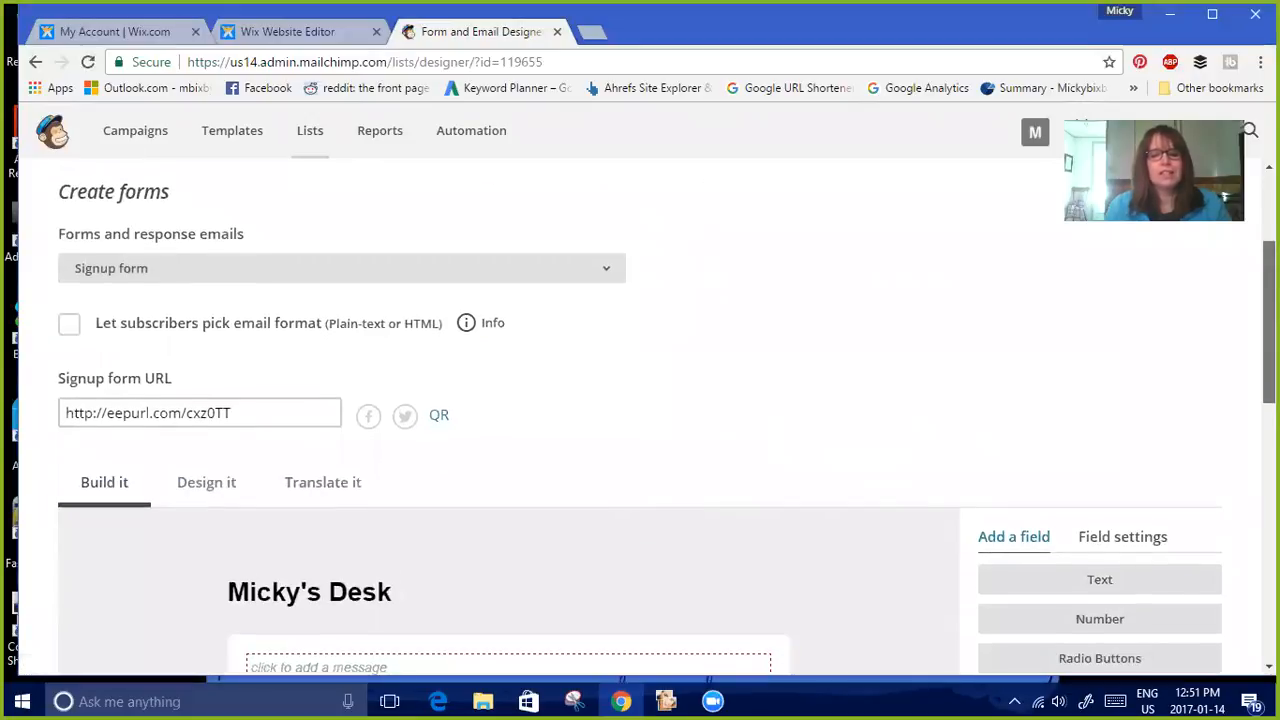
scroll(640, 410, "down", 2)
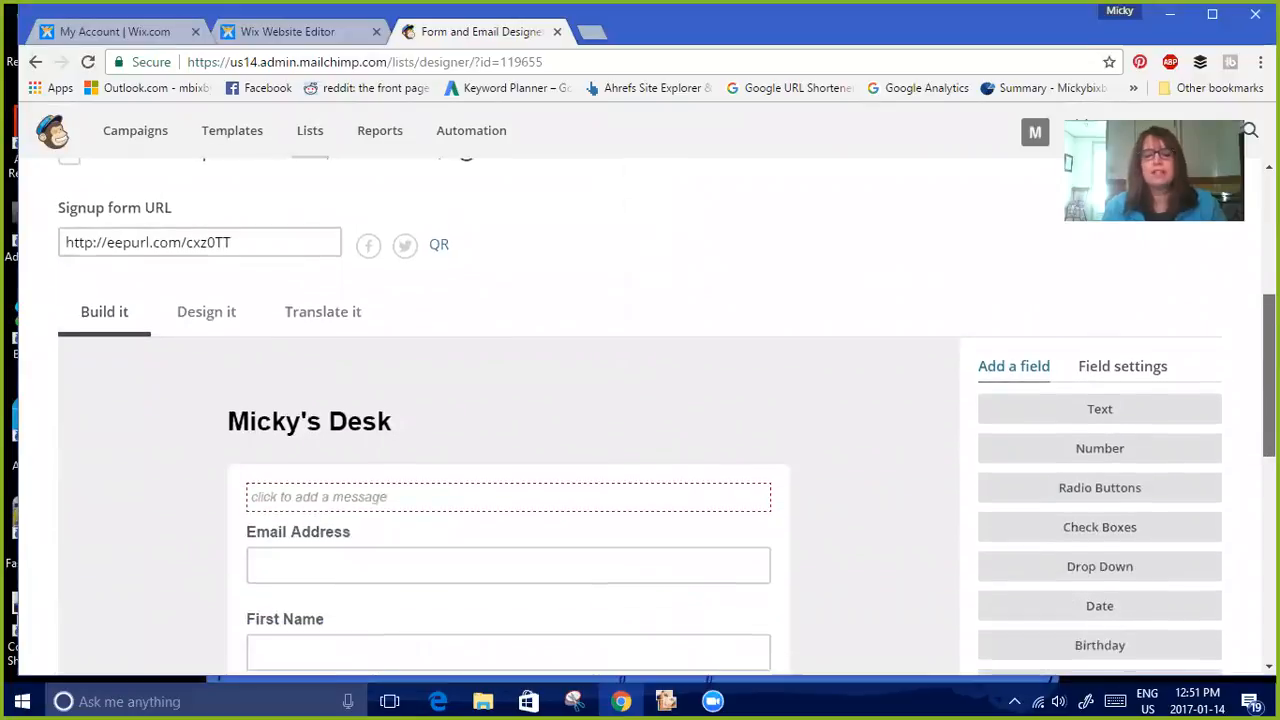
scroll(640, 410, "down", 1)
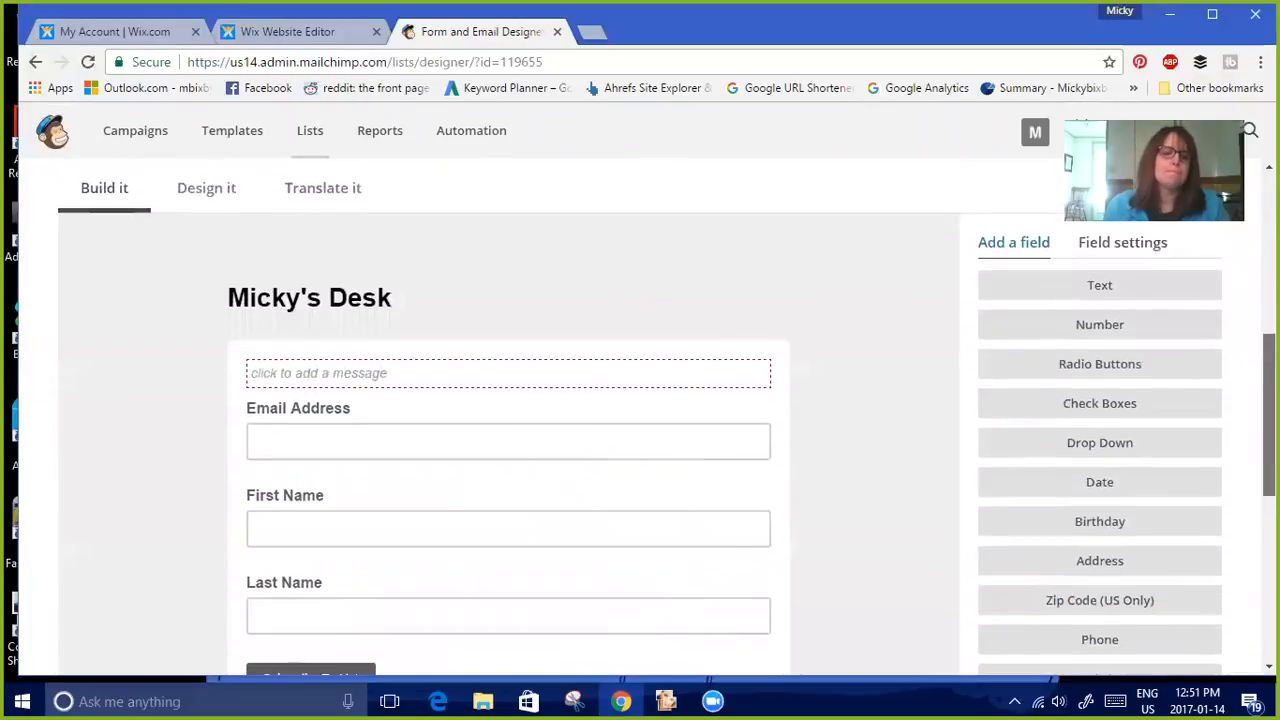
scroll(640, 410, "down", 1)
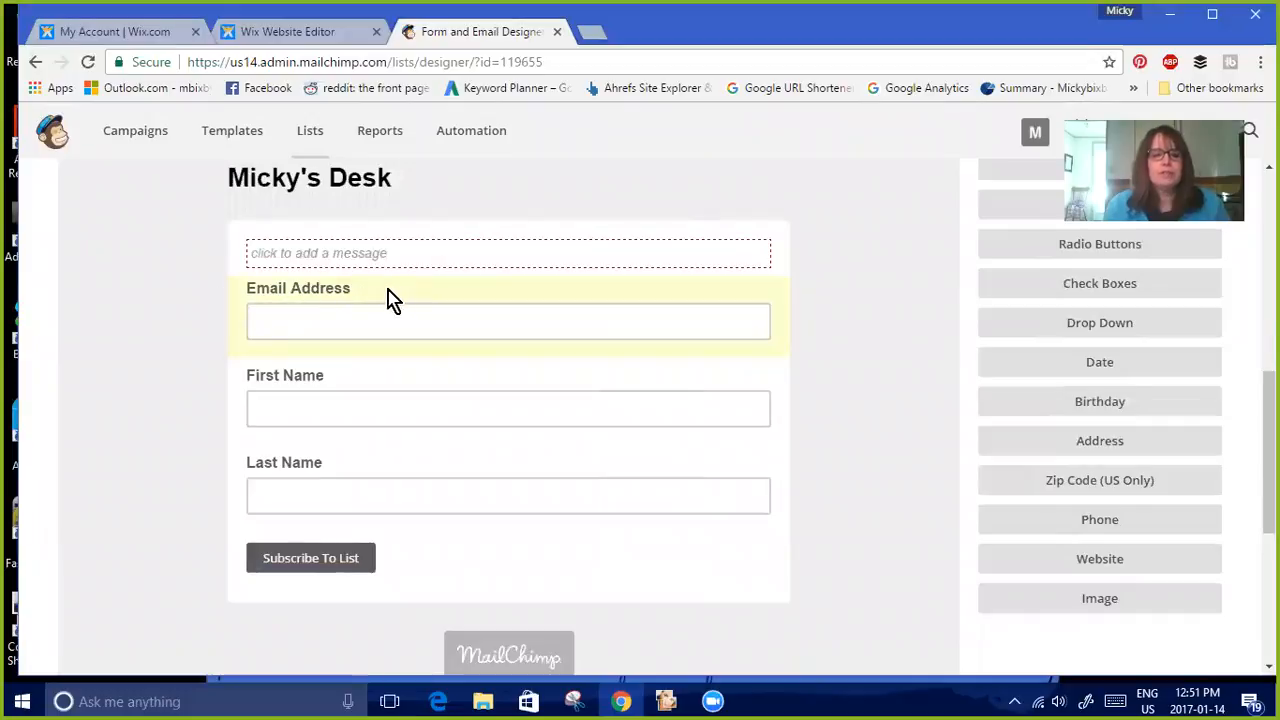
left_click(316, 492)
left_click(289, 538)
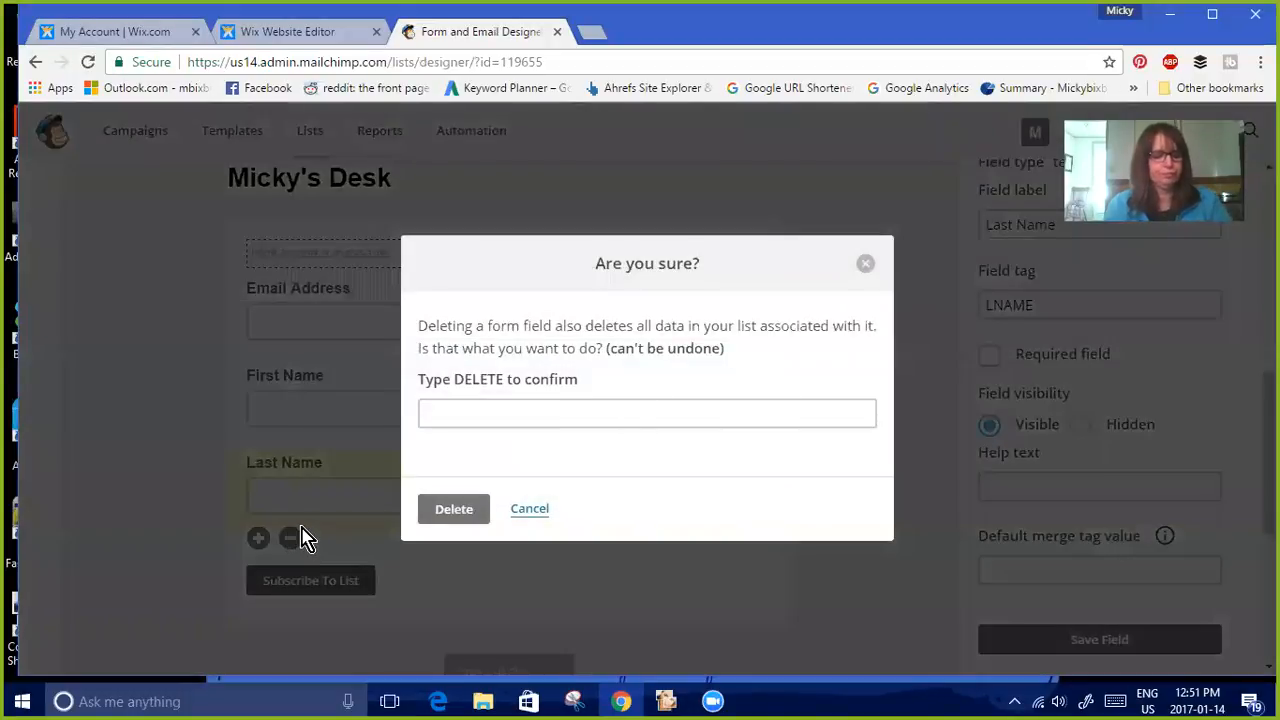
left_click(595, 410)
left_click(584, 403)
type("DEKET")
key("BackSpace")
key("BackSpace")
key("BackSpace")
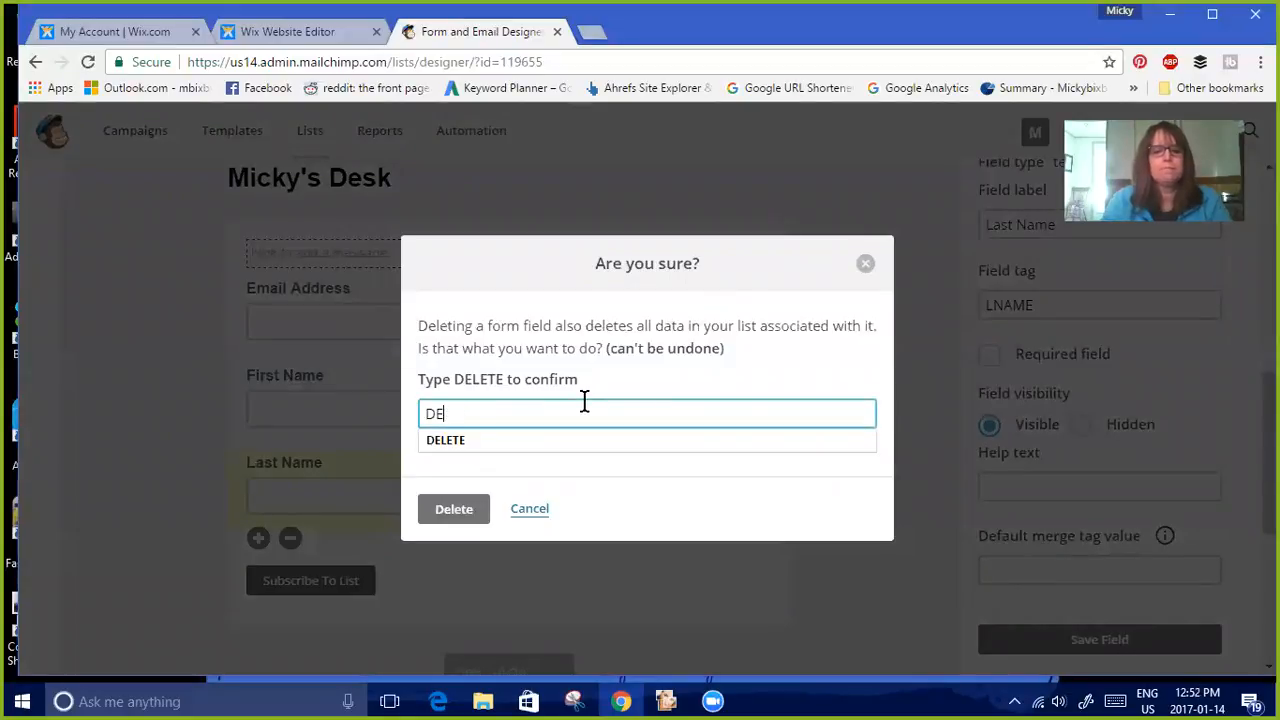
left_click(566, 452)
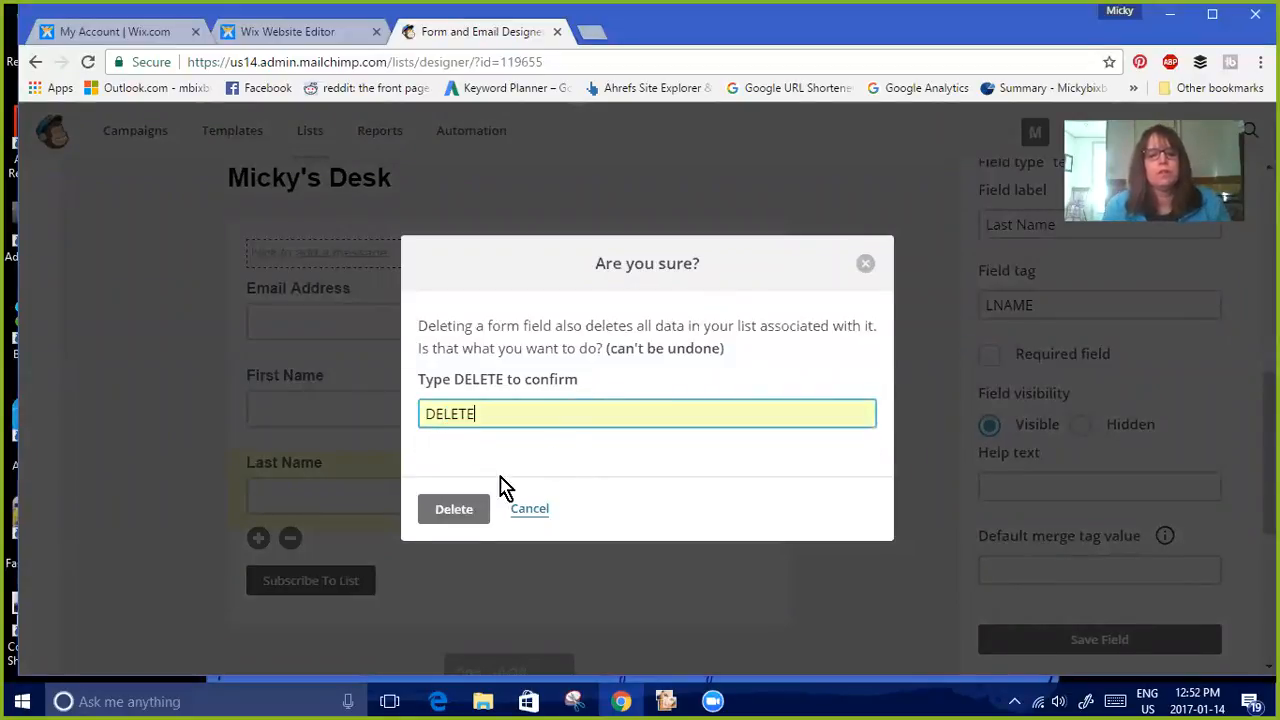
left_click(455, 510)
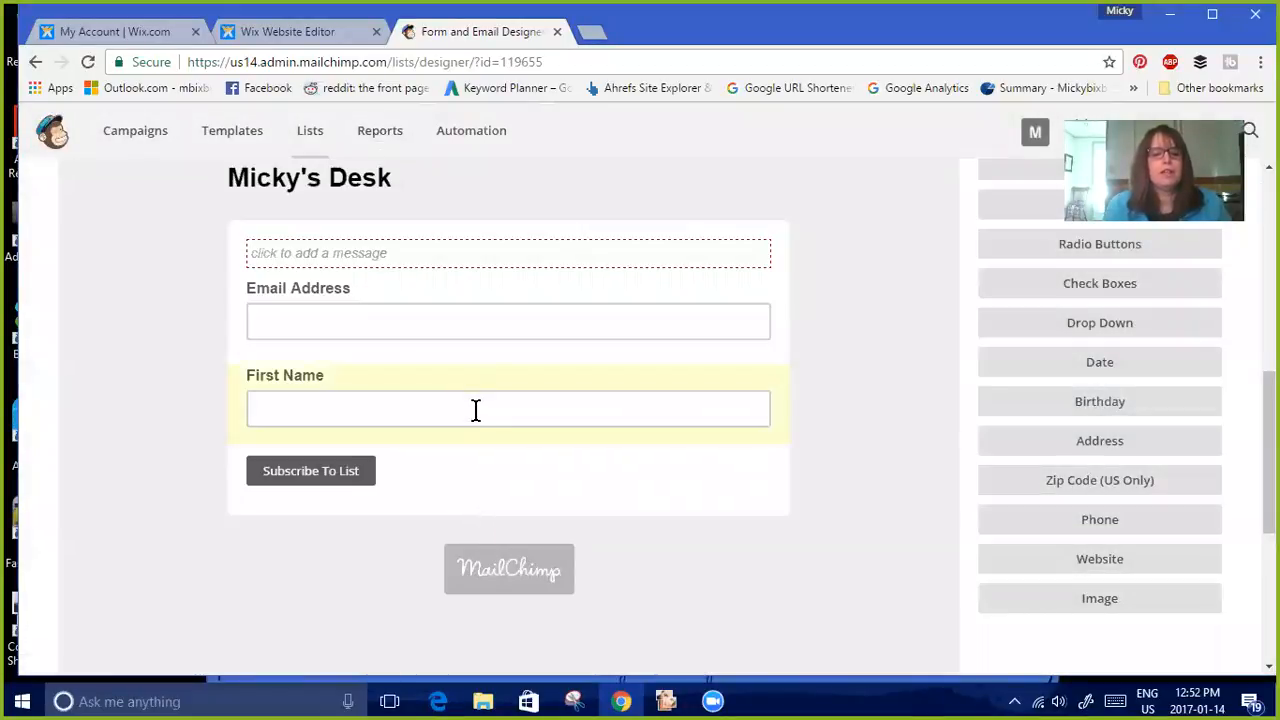
left_click_drag(476, 395, 469, 303)
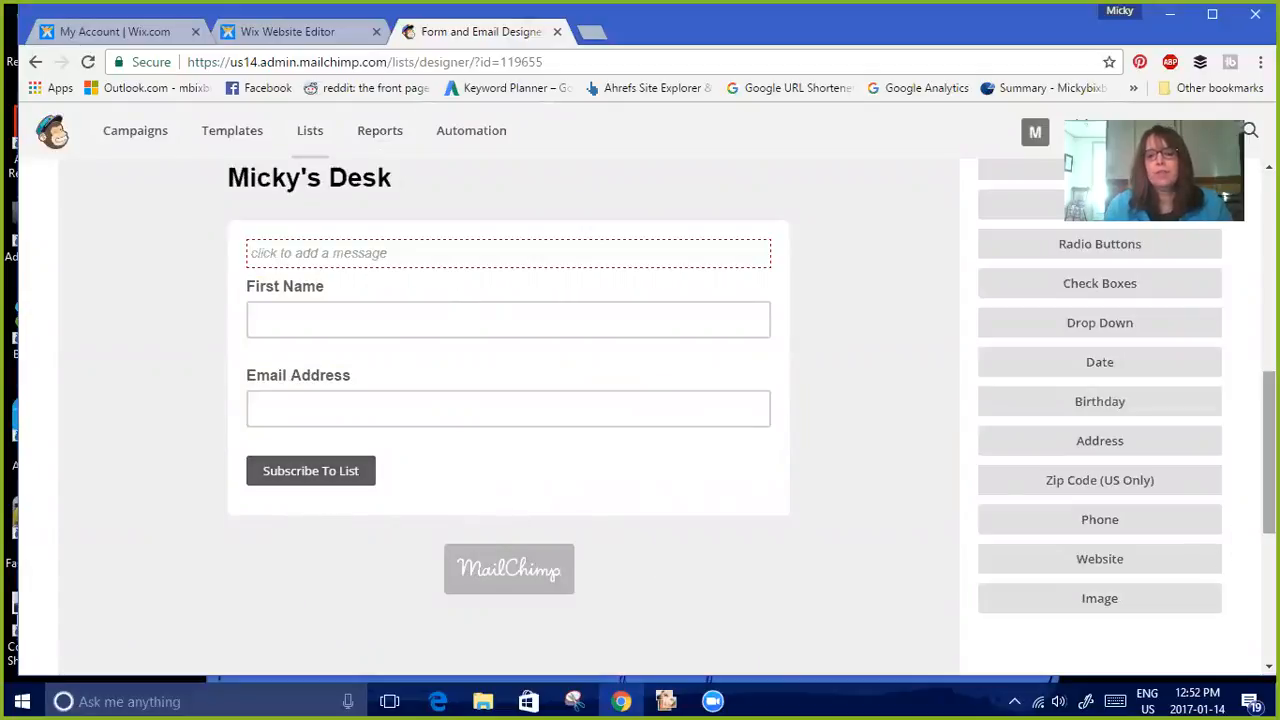
Change the 'Subscribe to list' button text to 'SEND FREE REPORT' in the form translations and save them
scroll(1269, 450, "up", 2)
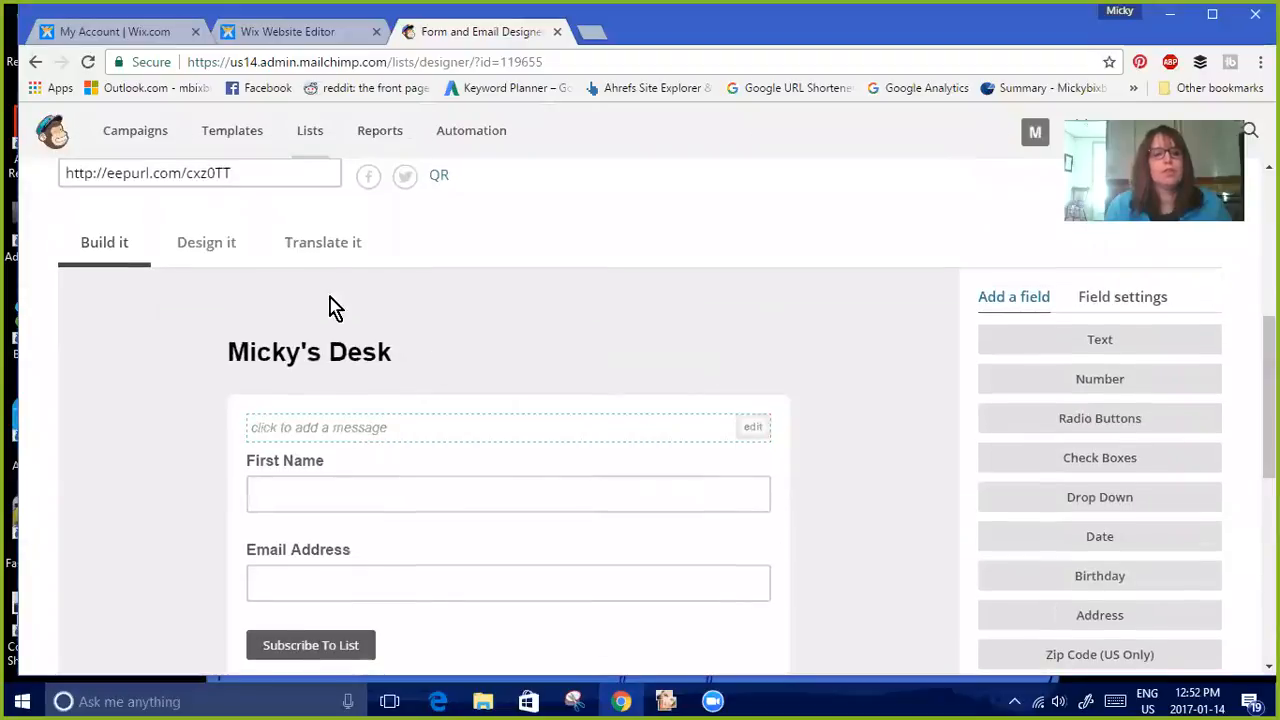
left_click(326, 262)
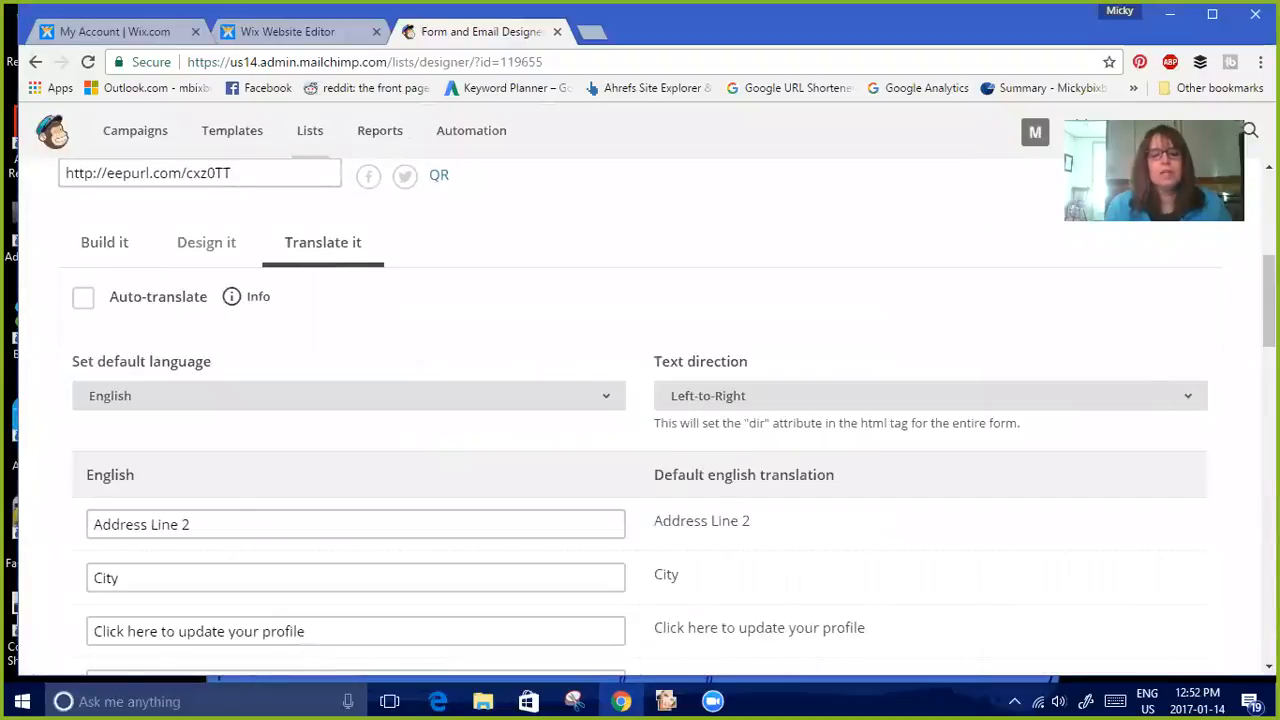
scroll(1268, 300, "down", 7)
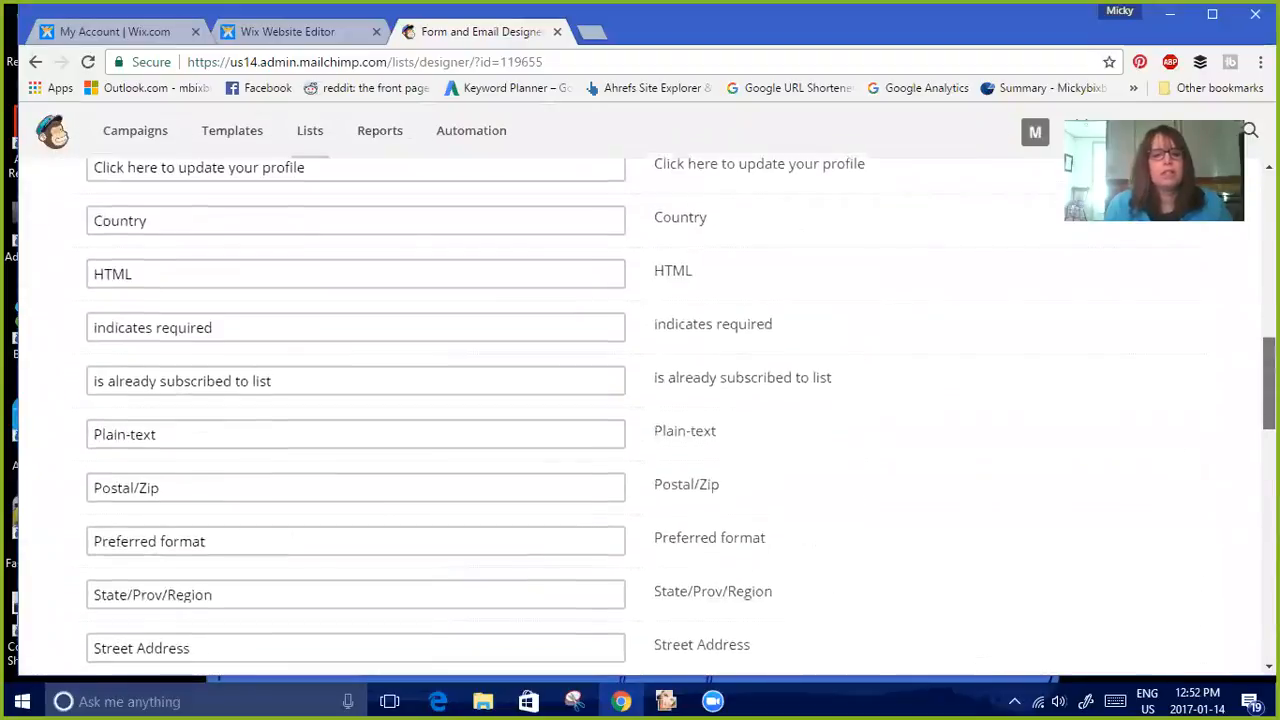
scroll(1268, 420, "down", 1)
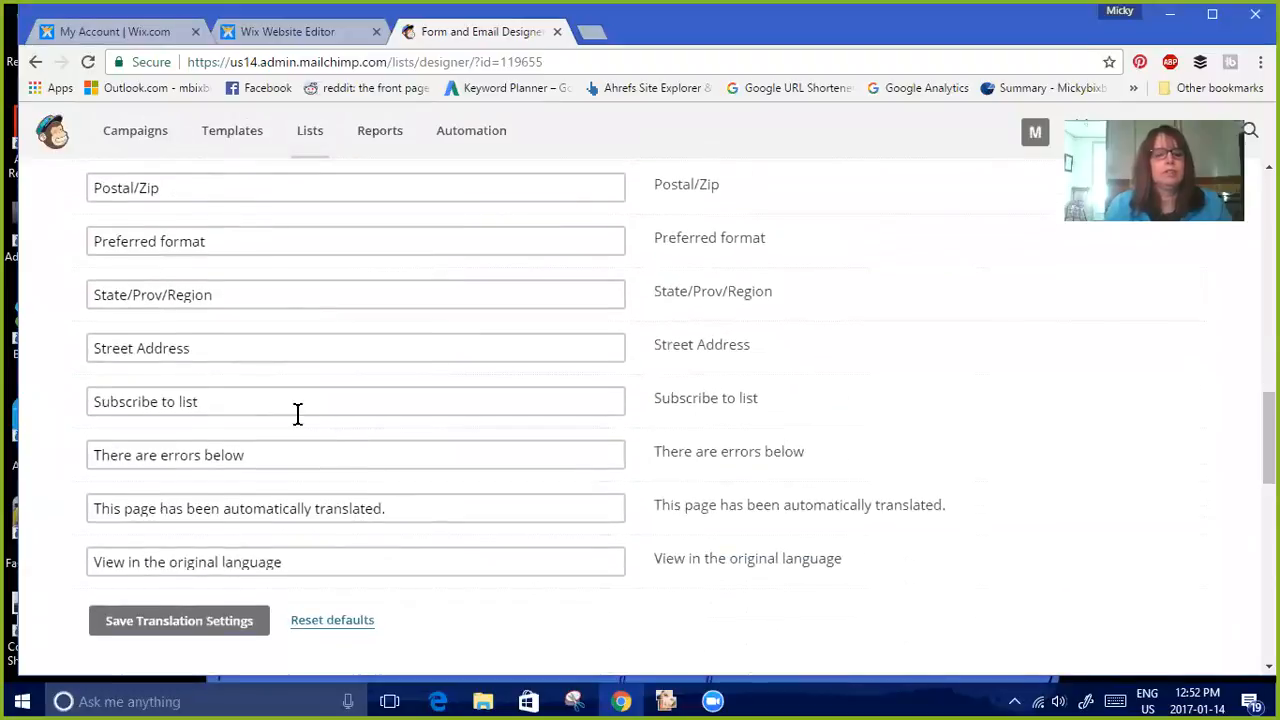
left_click_drag(243, 412, 67, 418)
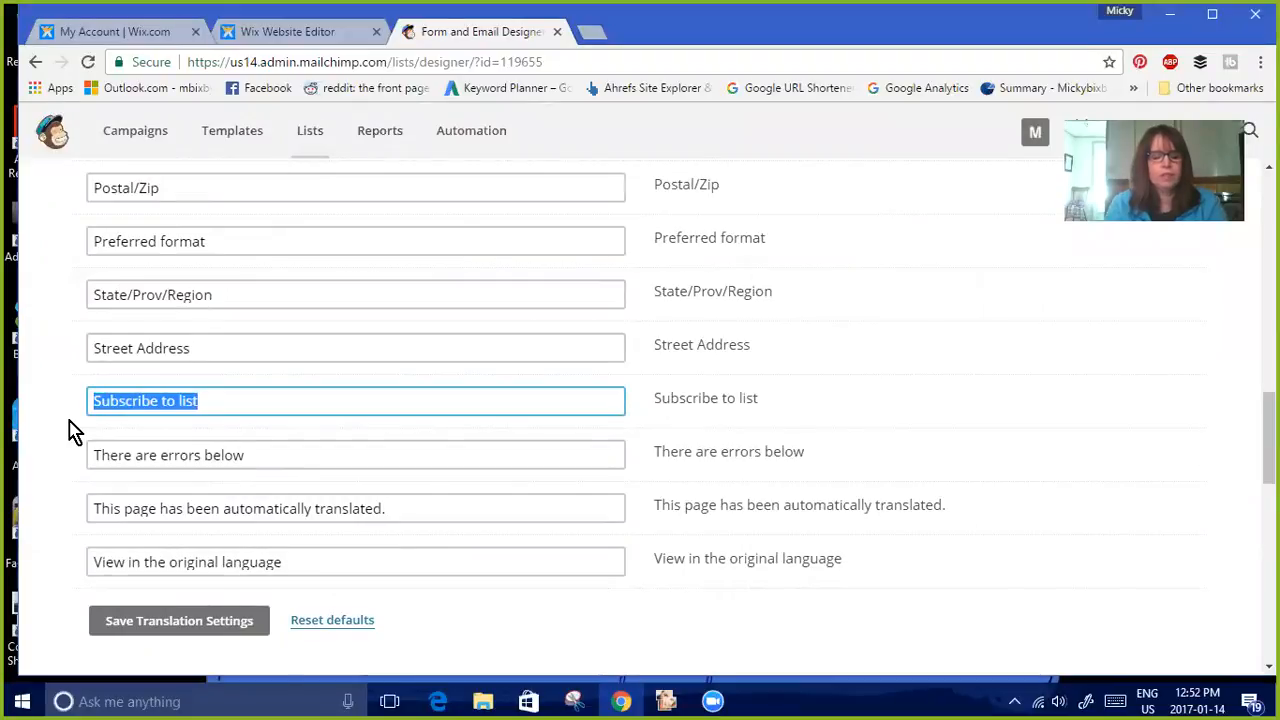
type("i")
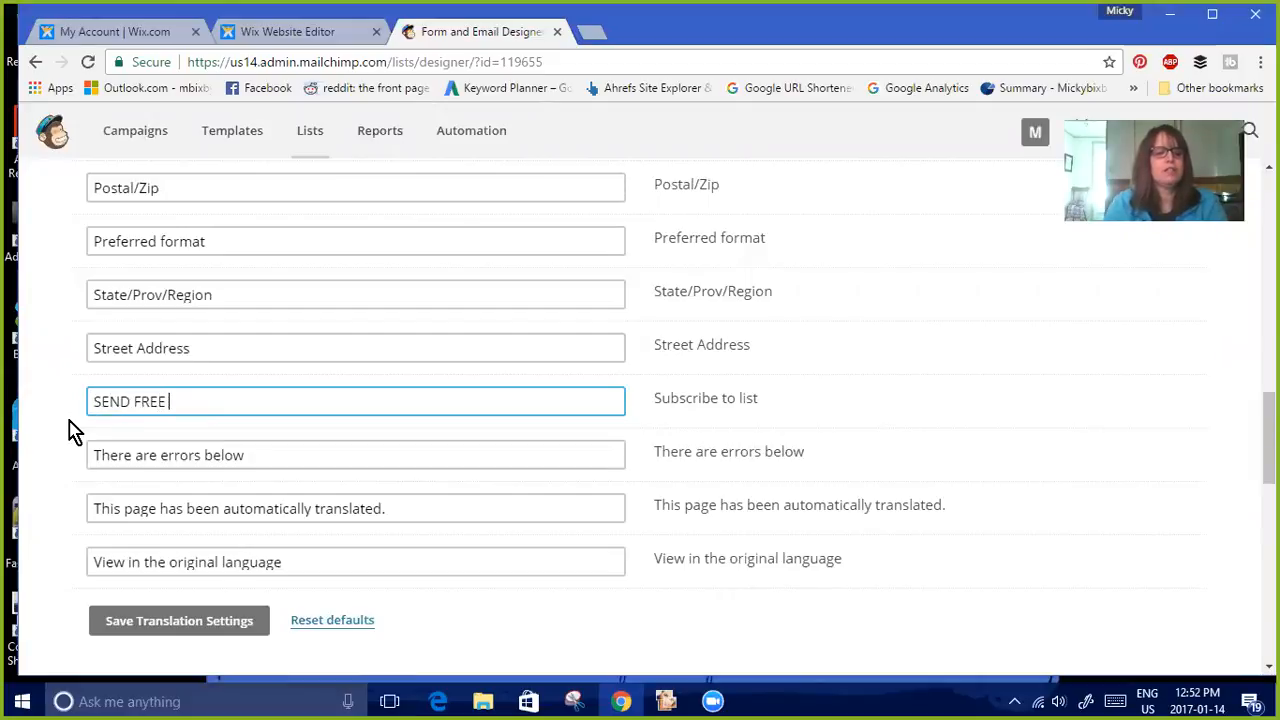
left_click(222, 628)
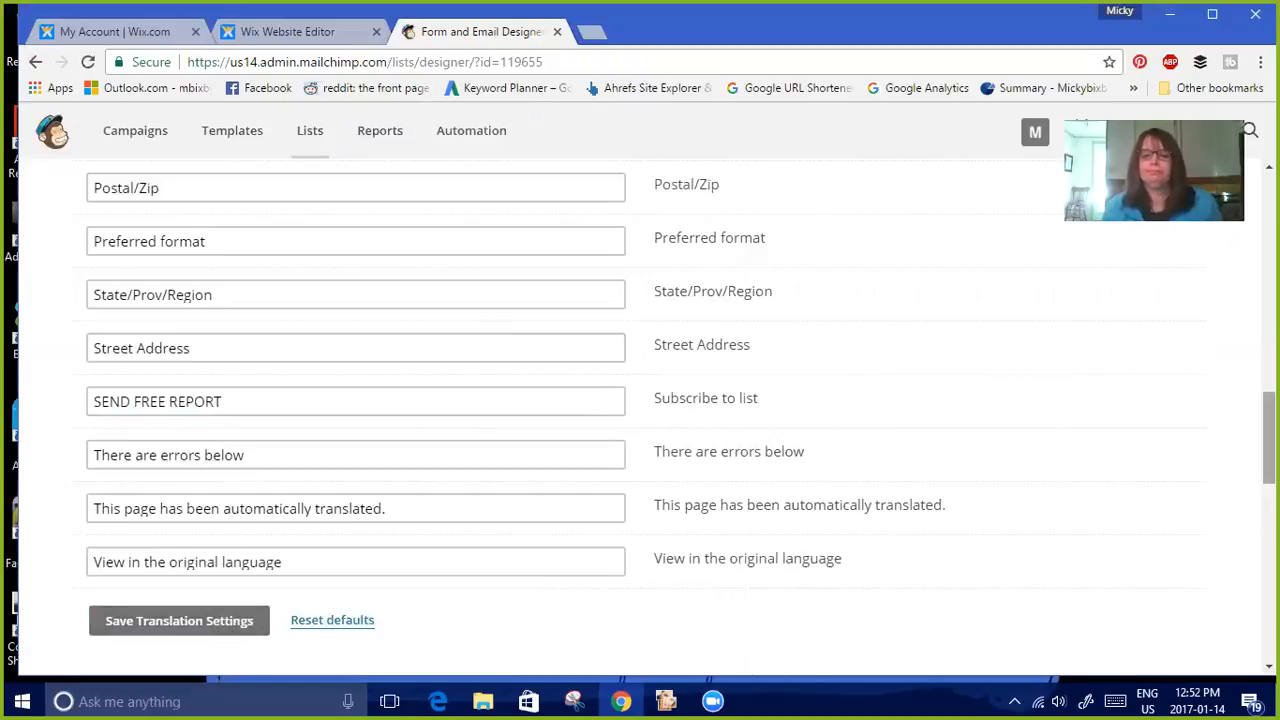
Set the form page background color to #ffffff in the form design settings
scroll(640, 410, "up", 4)
scroll(640, 410, "up", 4)
scroll(640, 410, "up", 3)
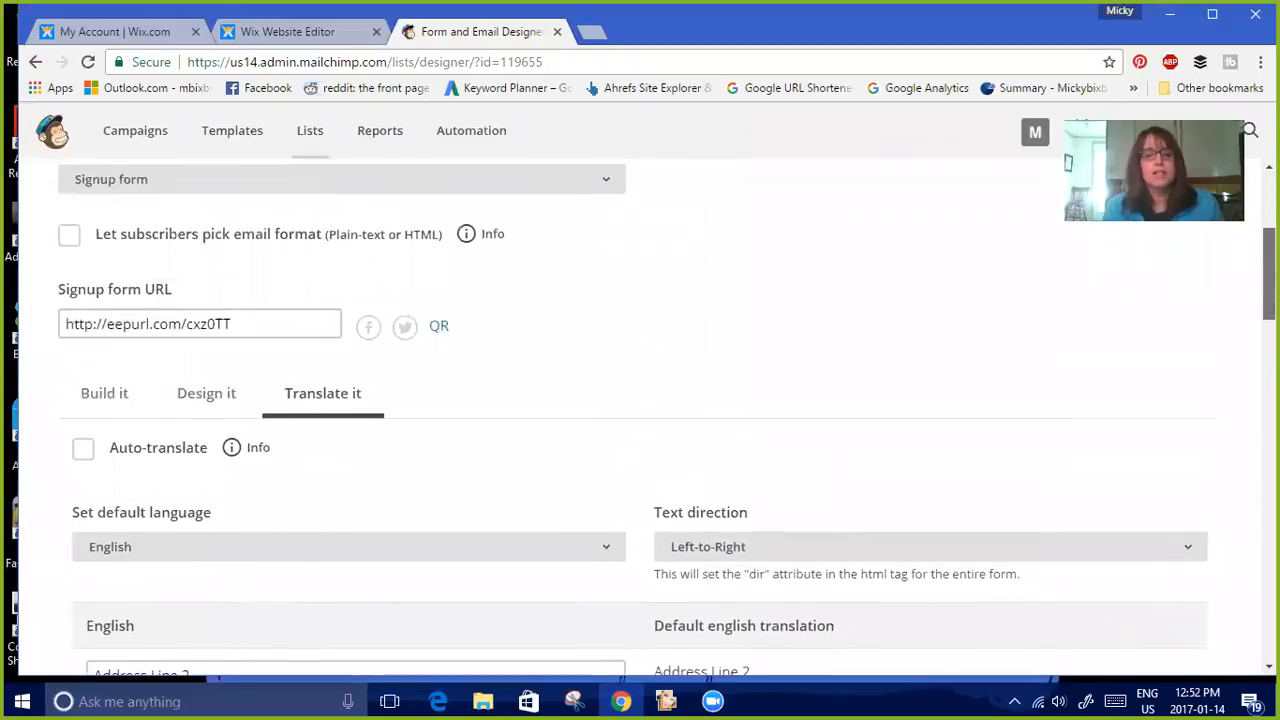
scroll(640, 410, "up", 1)
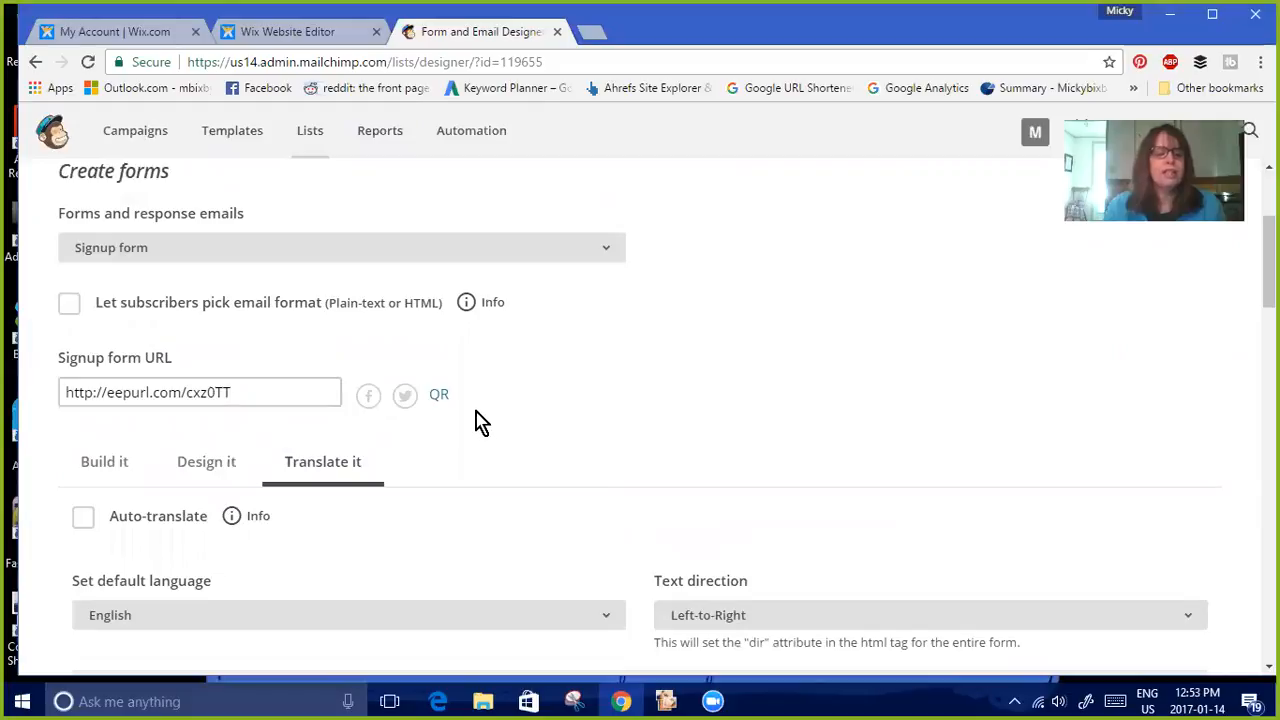
left_click(218, 470)
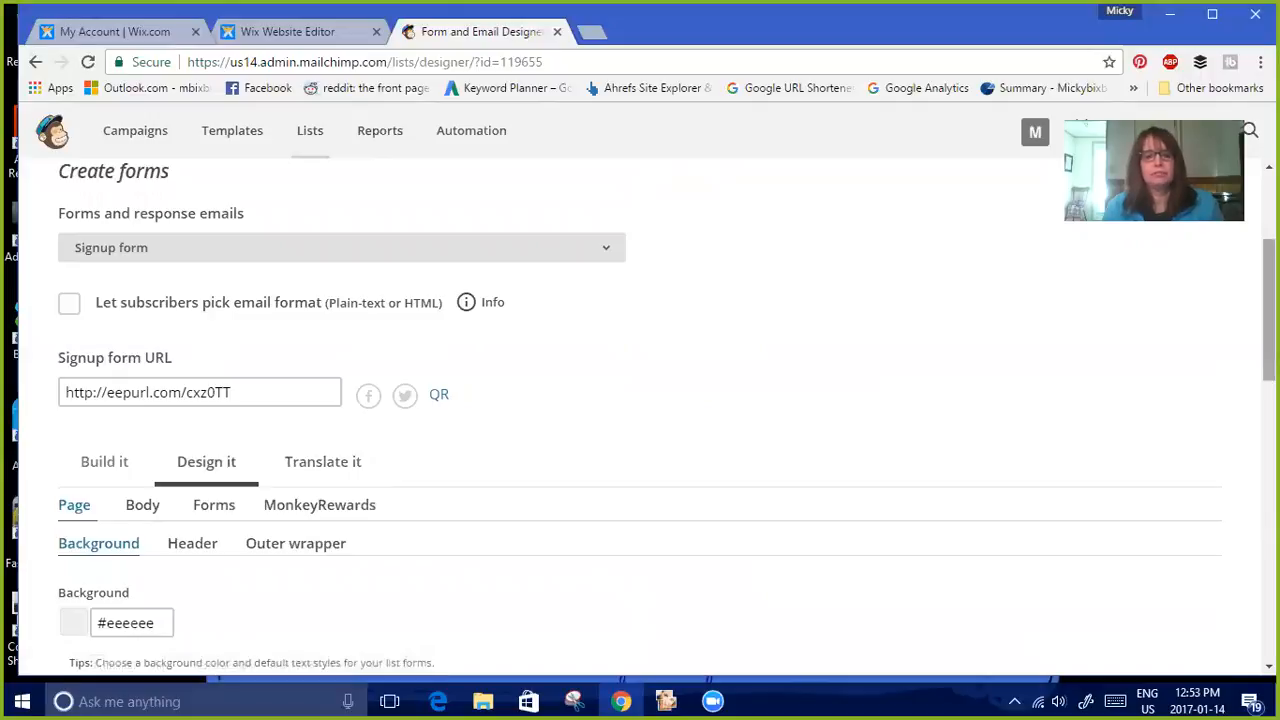
scroll(845, 446, "down", 3)
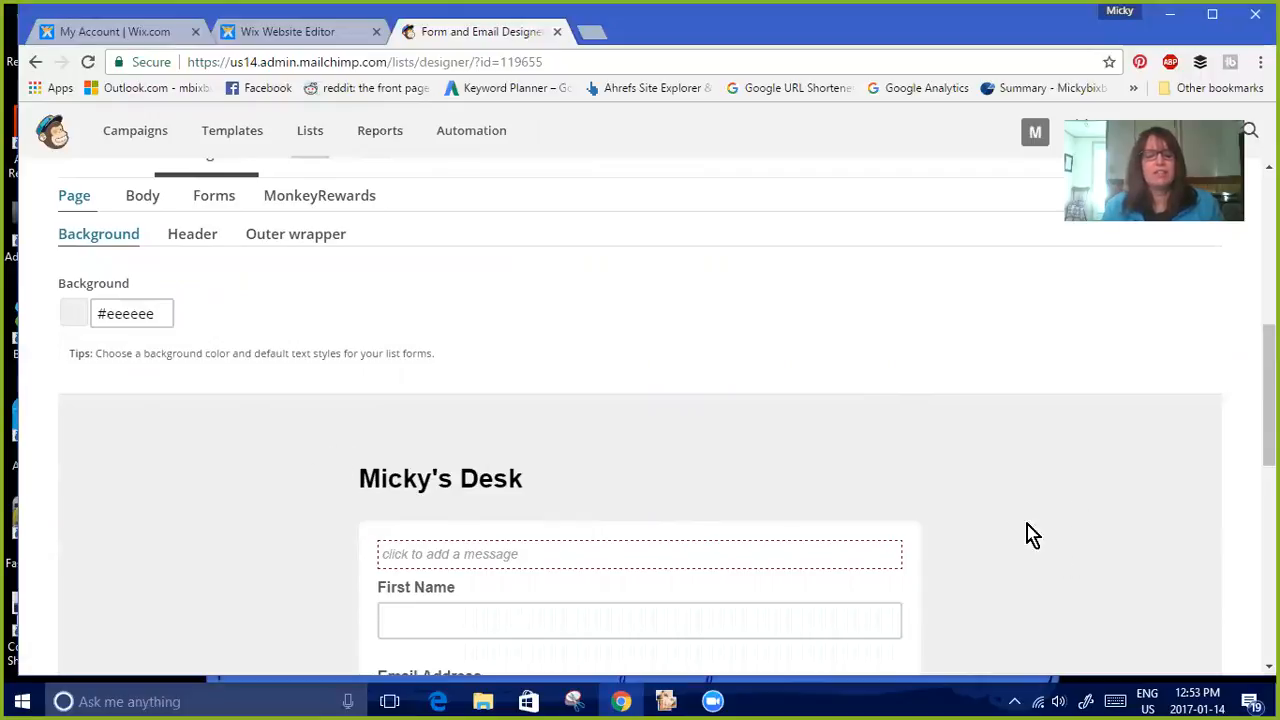
left_click(158, 313)
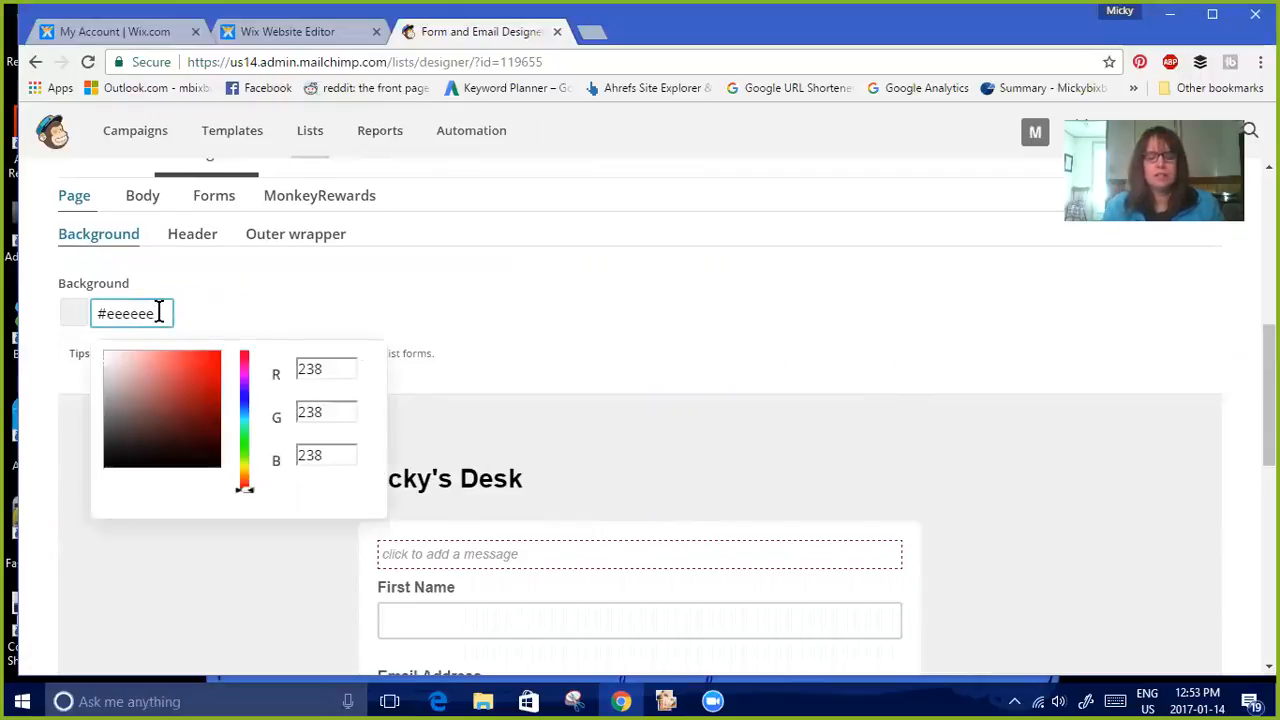
key("BackSpace")
key("BackSpace")
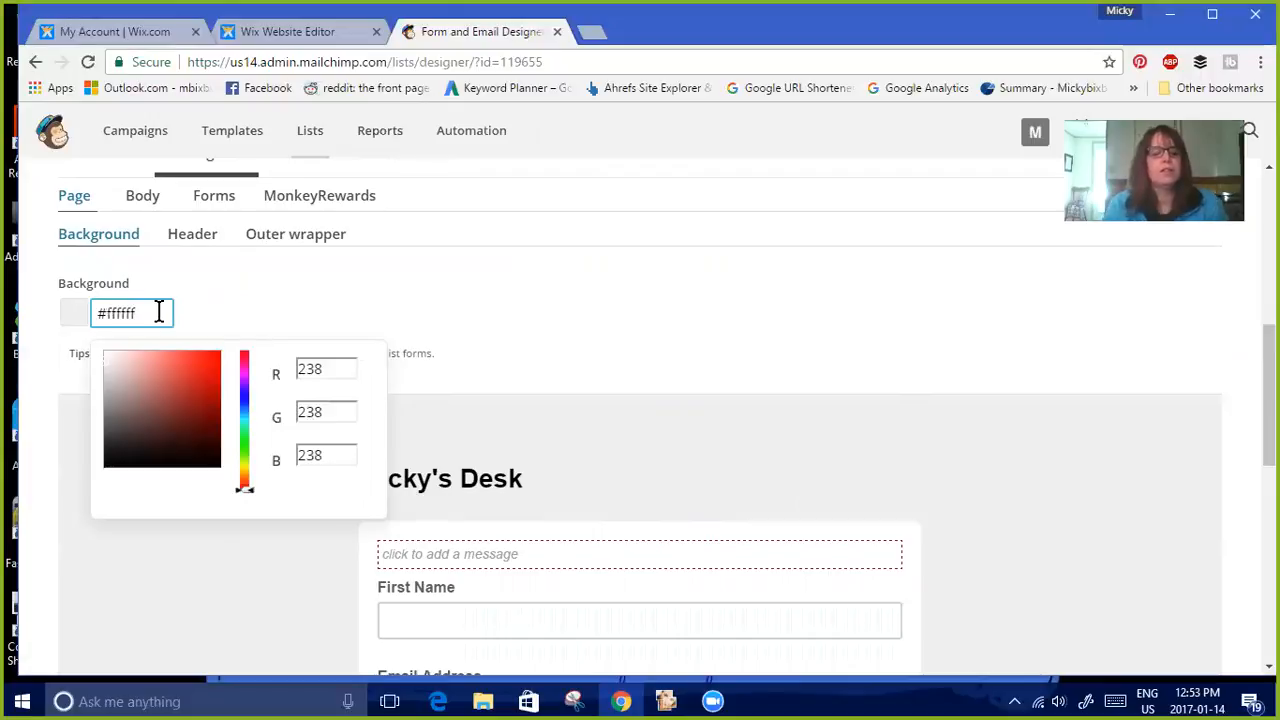
left_click(245, 408)
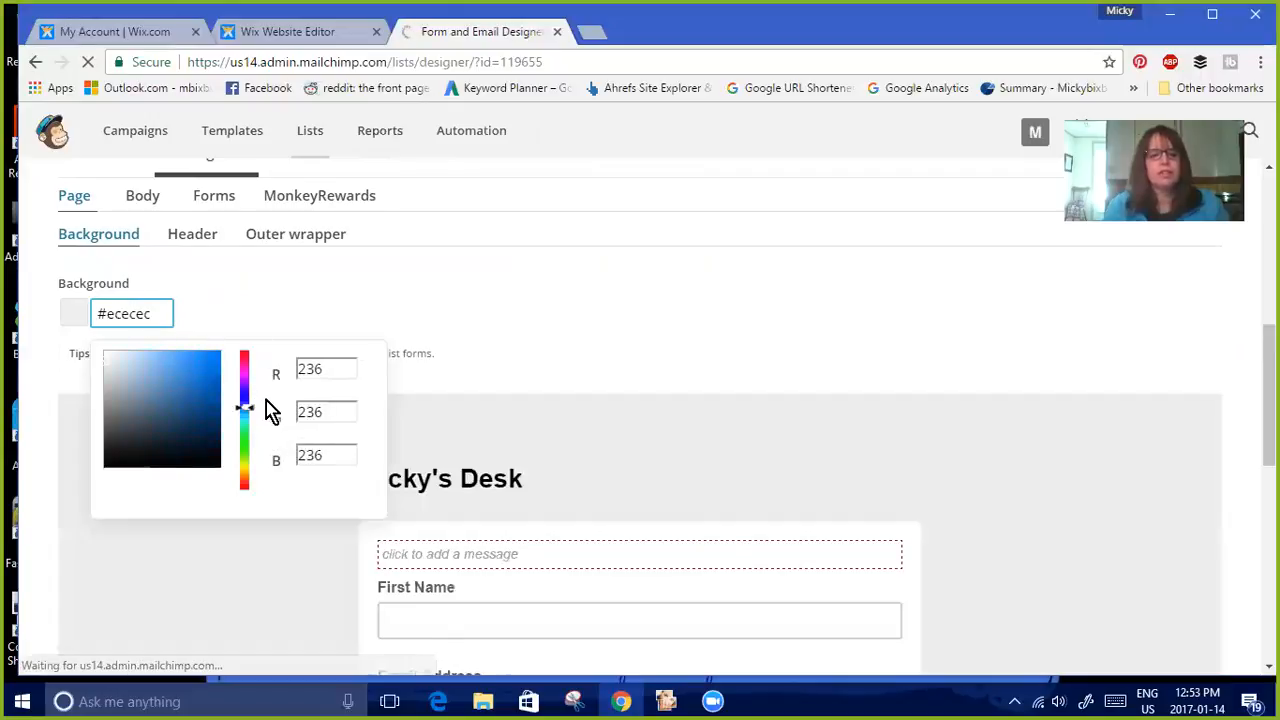
left_click(203, 376)
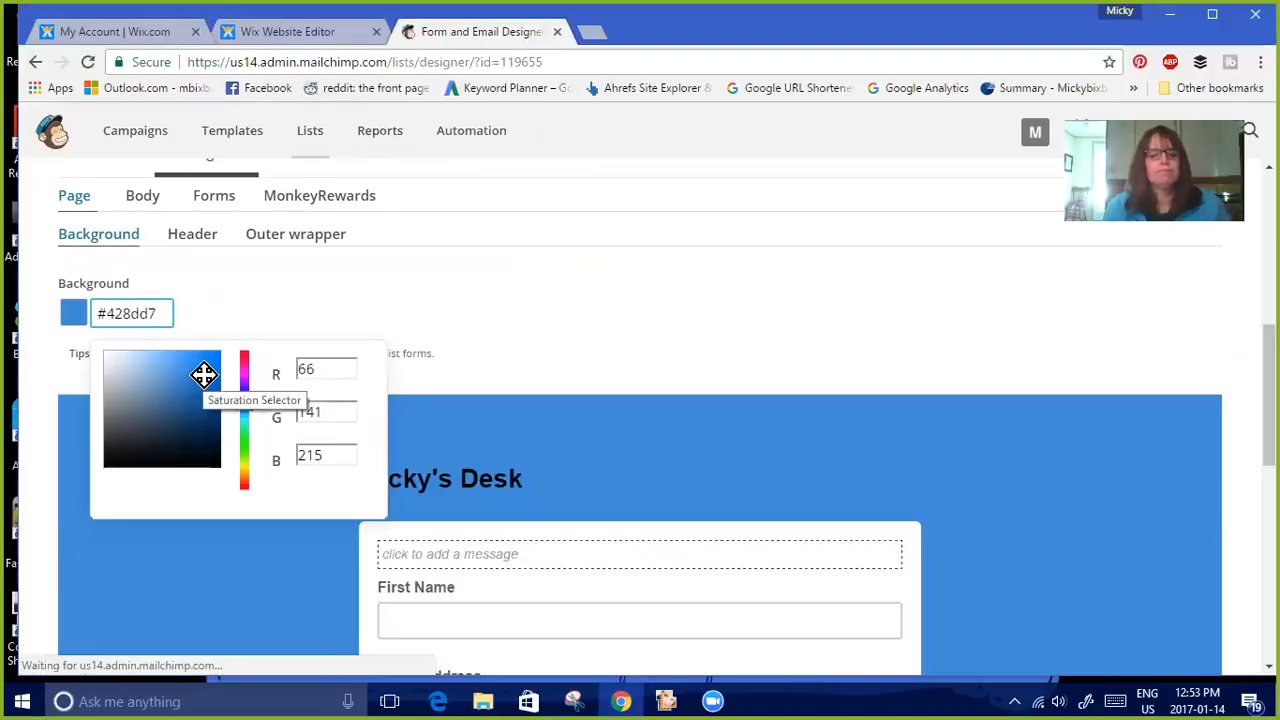
left_click_drag(160, 312, 108, 314)
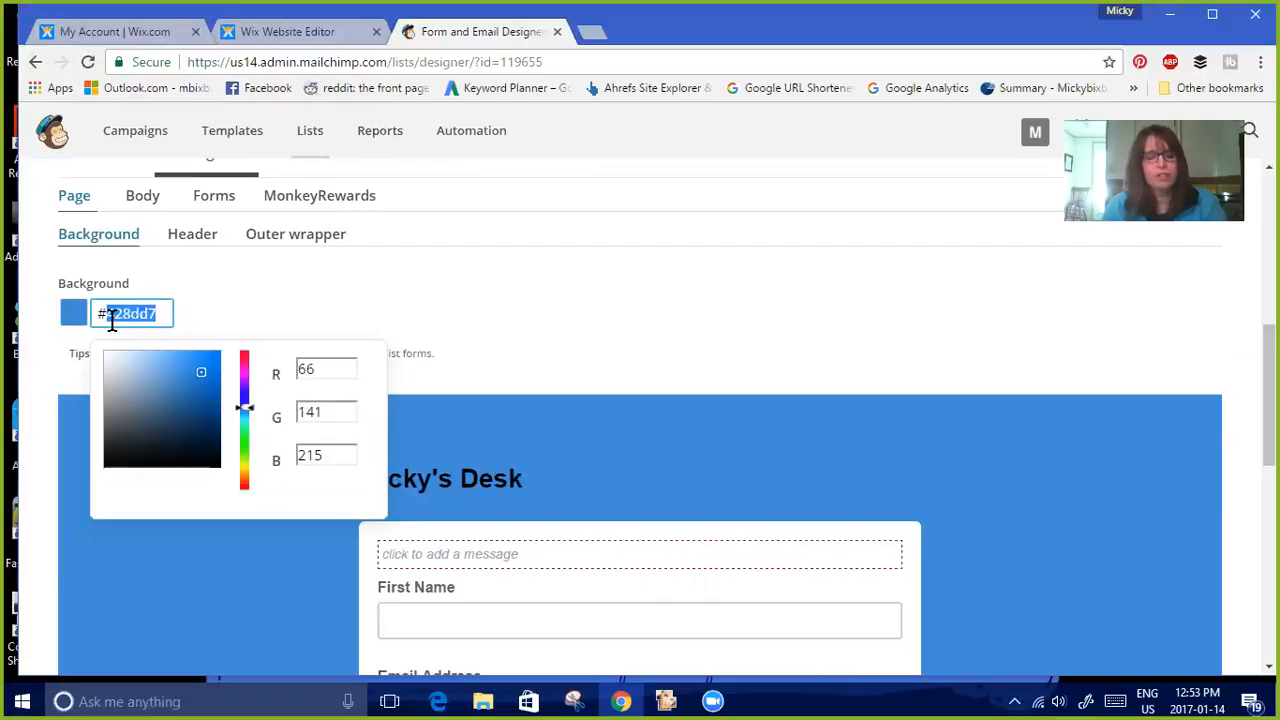
type("ffffff")
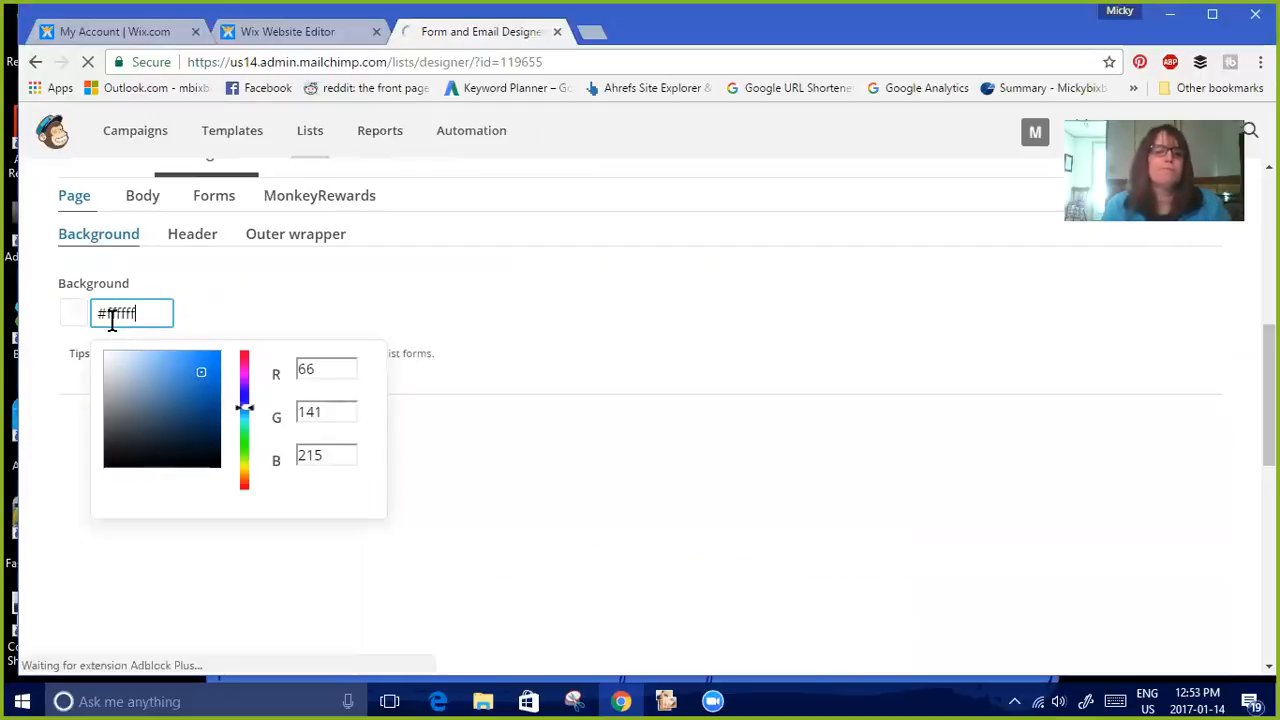
left_click(534, 346)
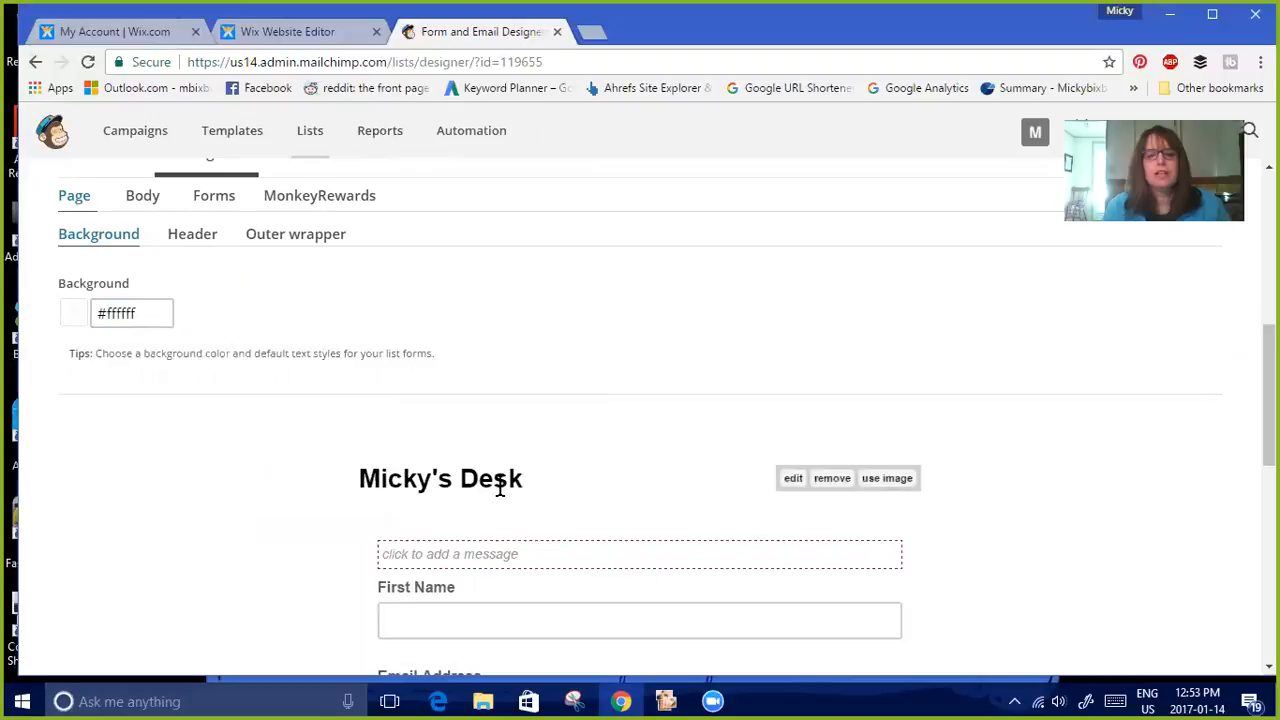
Replace the form header with the 'From Micky's Desk (1)' banner image and insert it
left_click(880, 480)
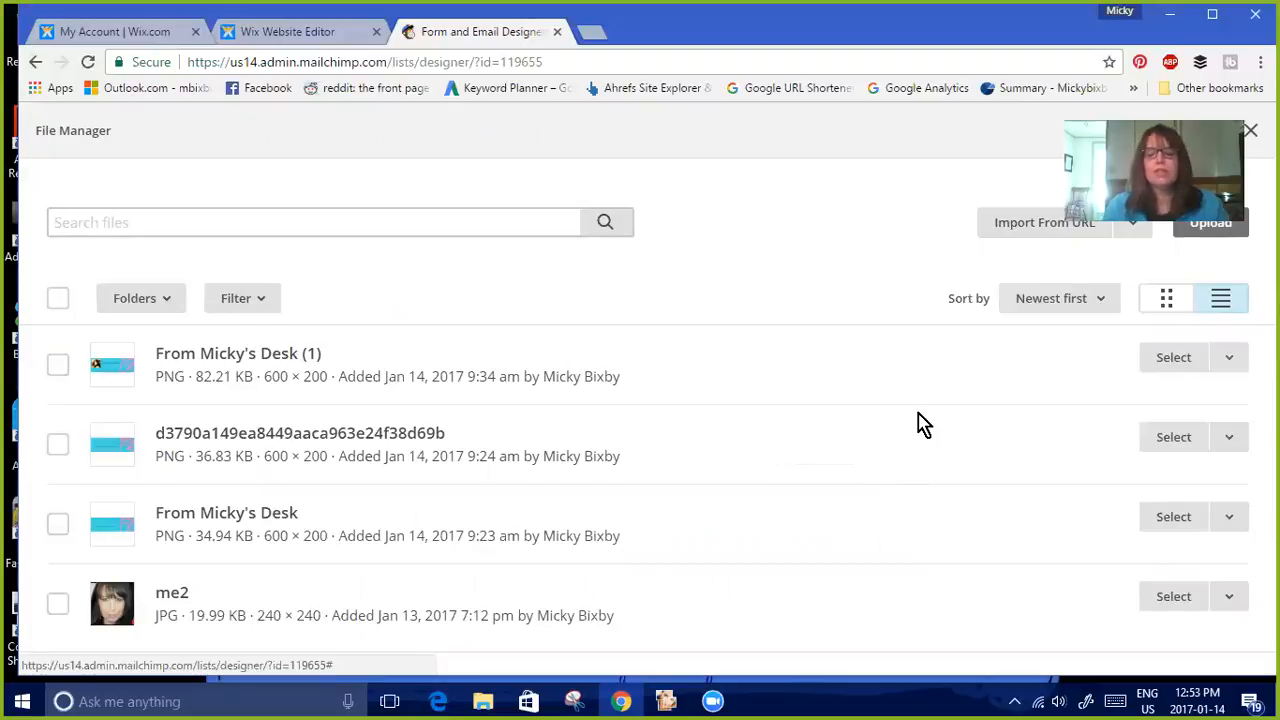
left_click(60, 366)
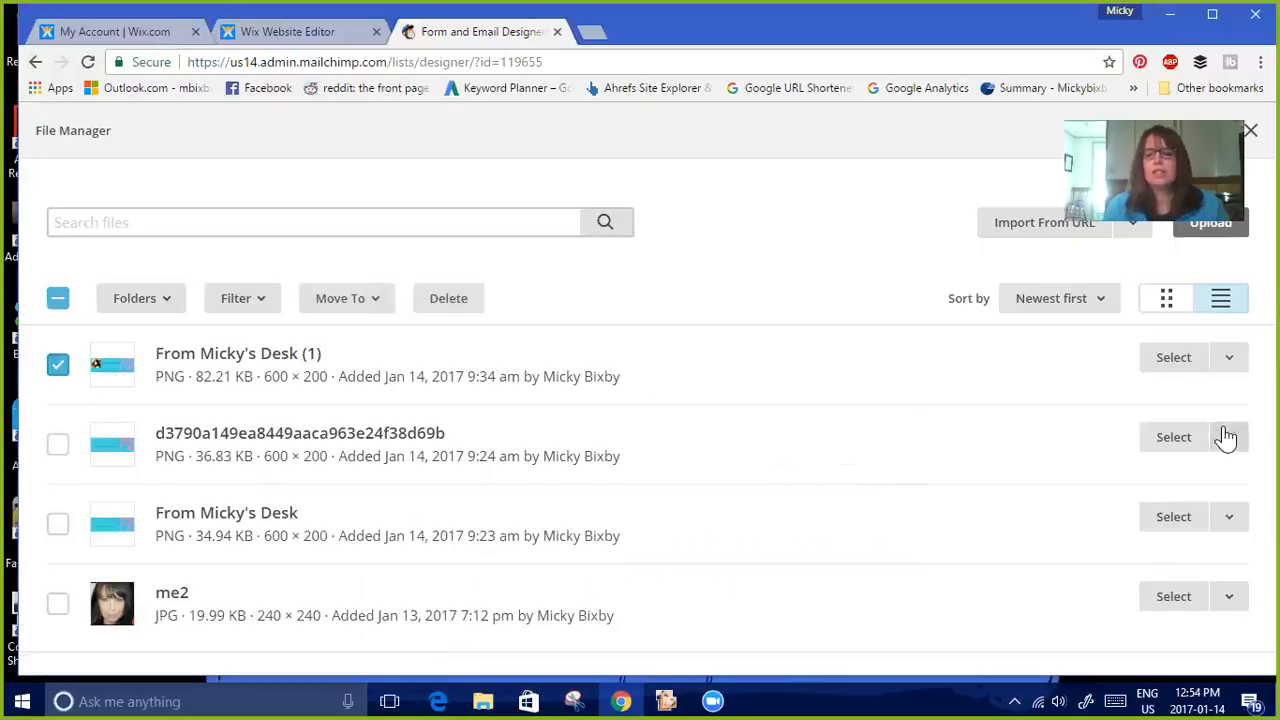
left_click(1180, 362)
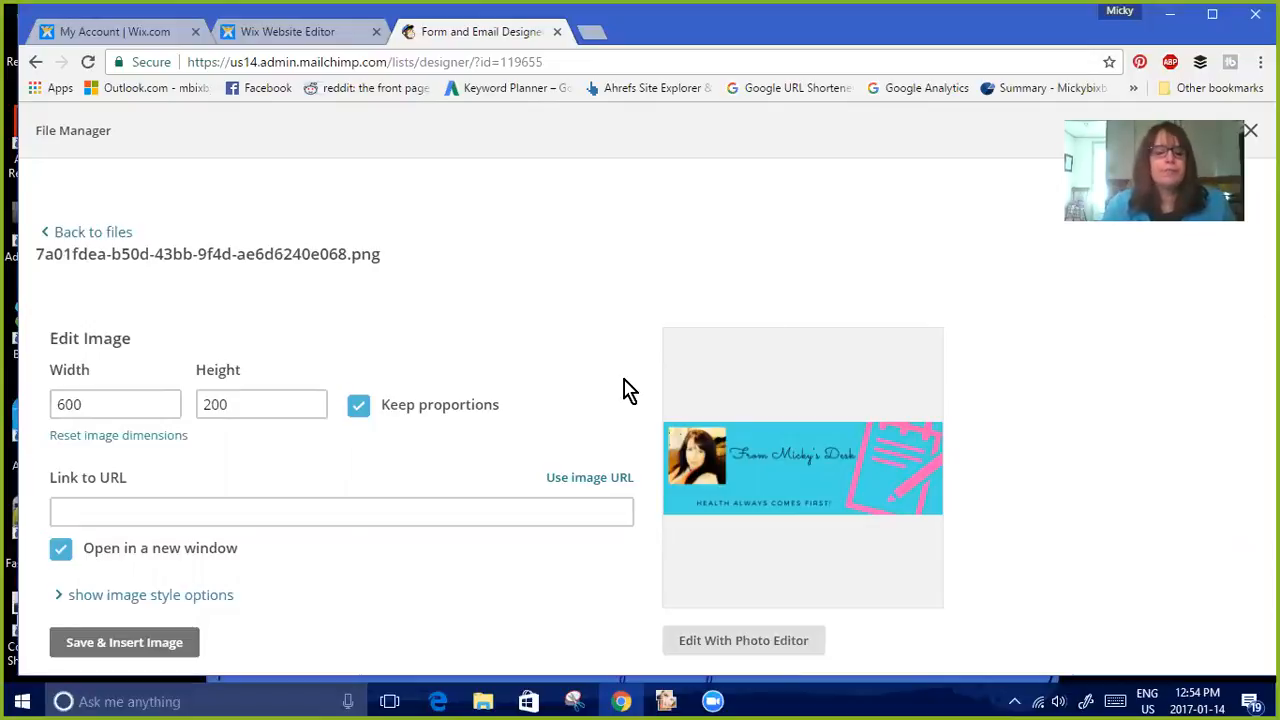
left_click(187, 514)
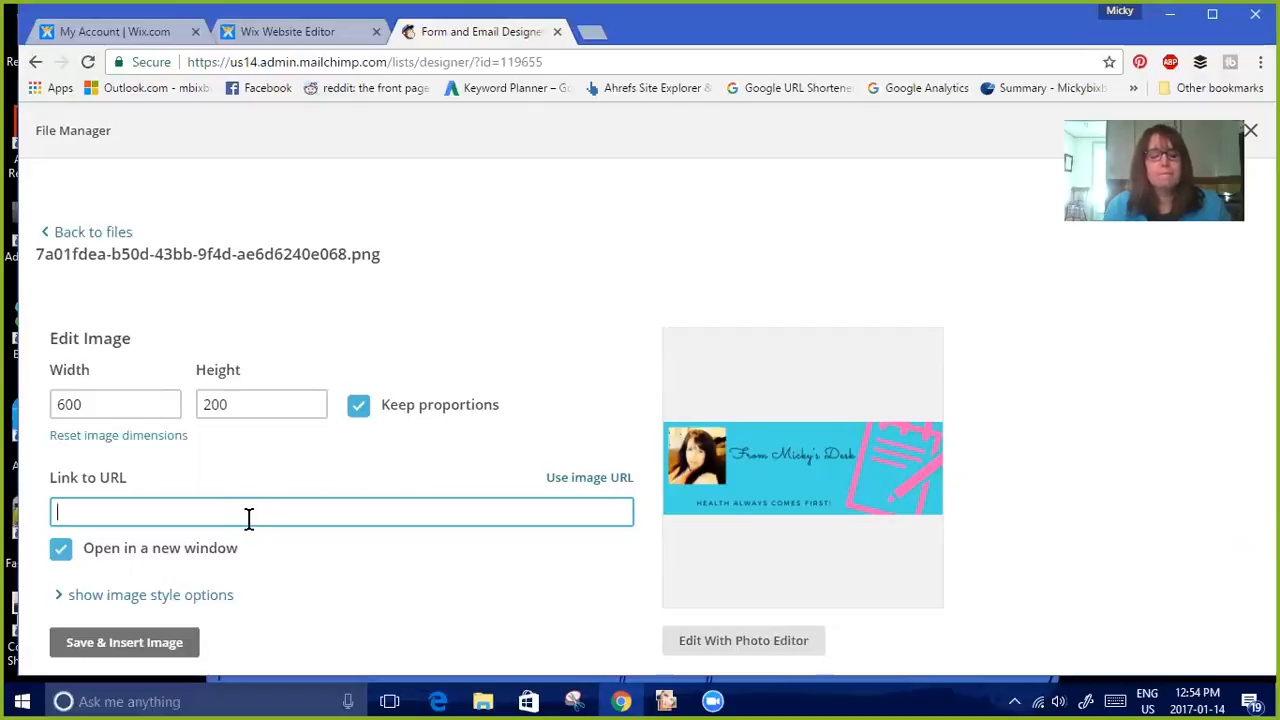
left_click(155, 645)
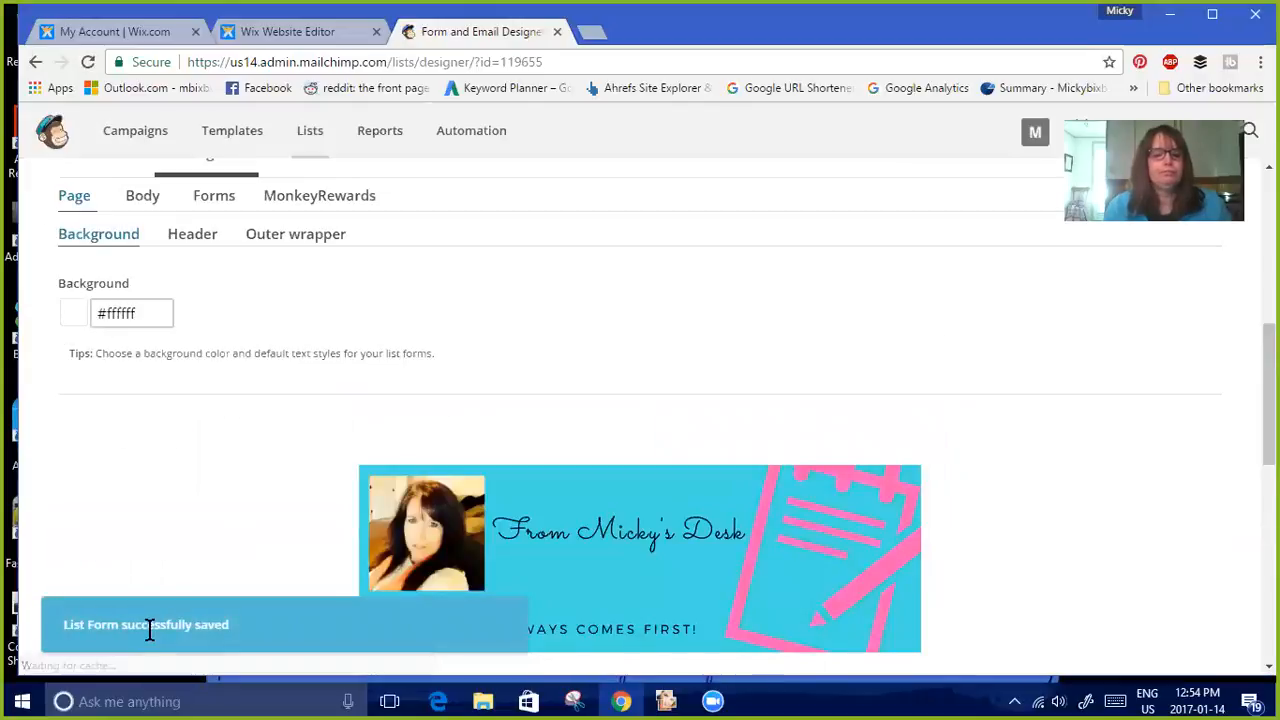
Set the form buttons' background color to light blue #56ccf7 in the form design settings
left_click_drag(1269, 394, 1269, 477)
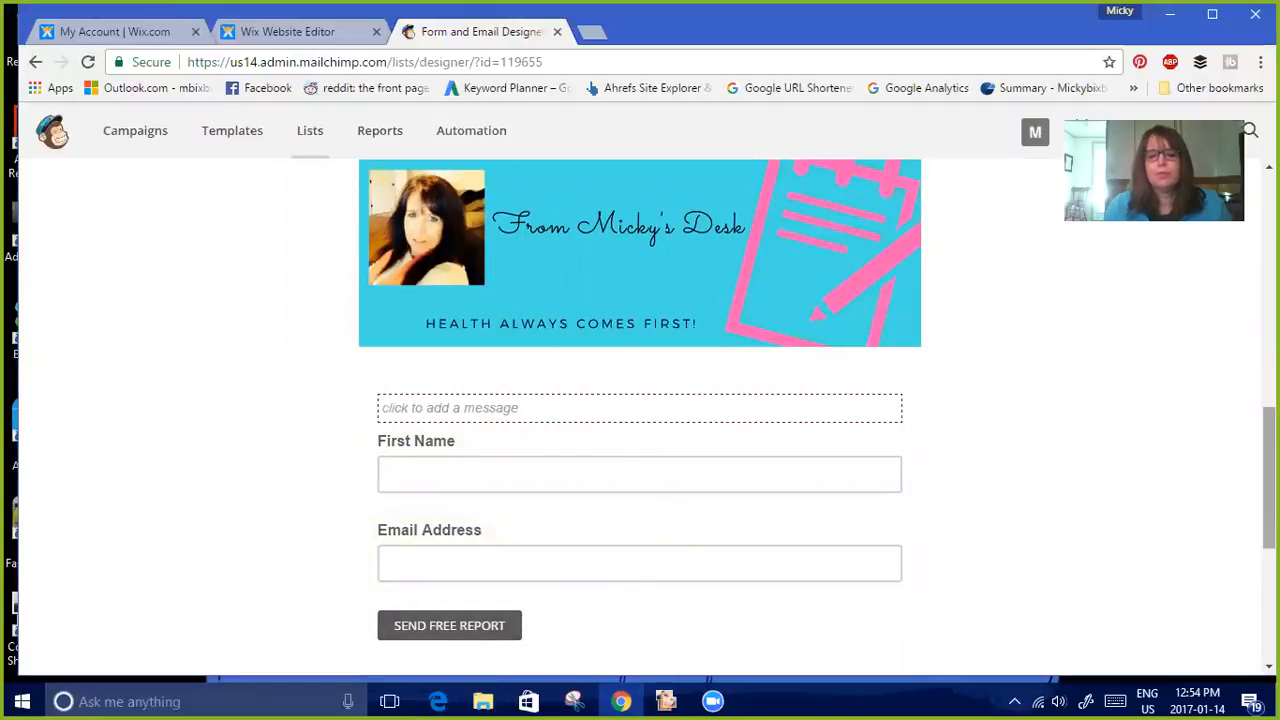
scroll(640, 410, "up", 4)
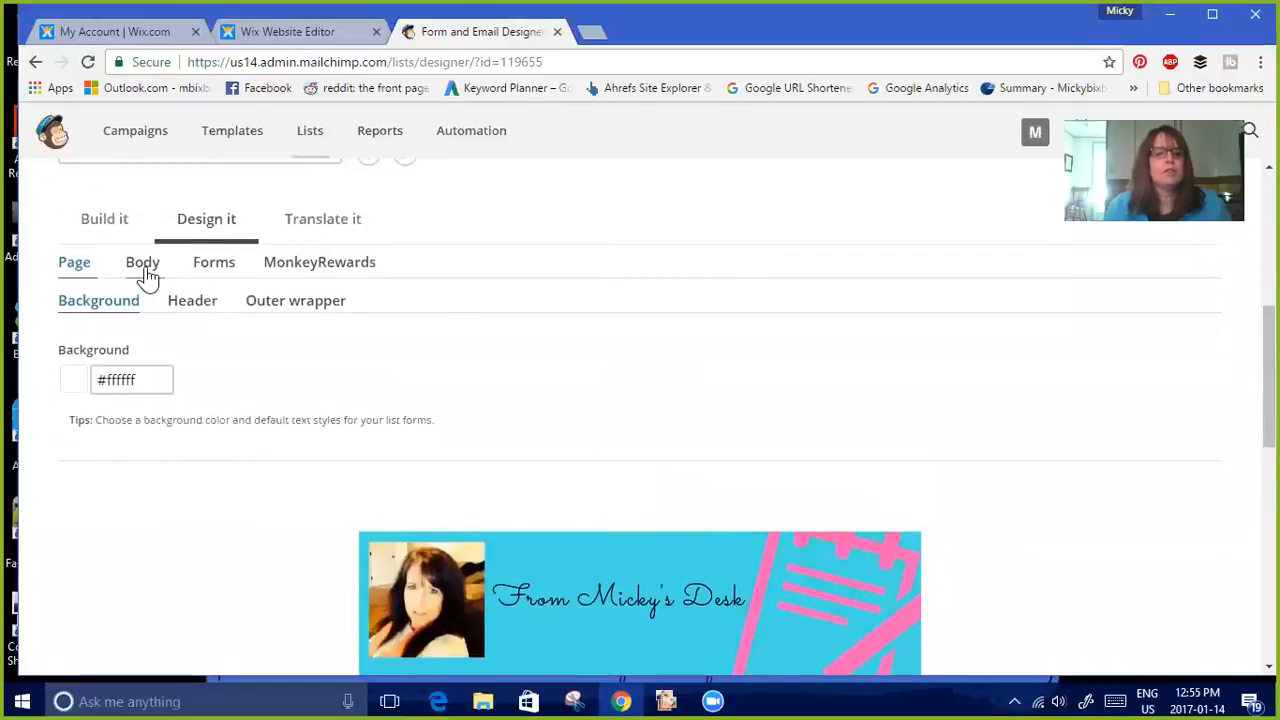
left_click(214, 277)
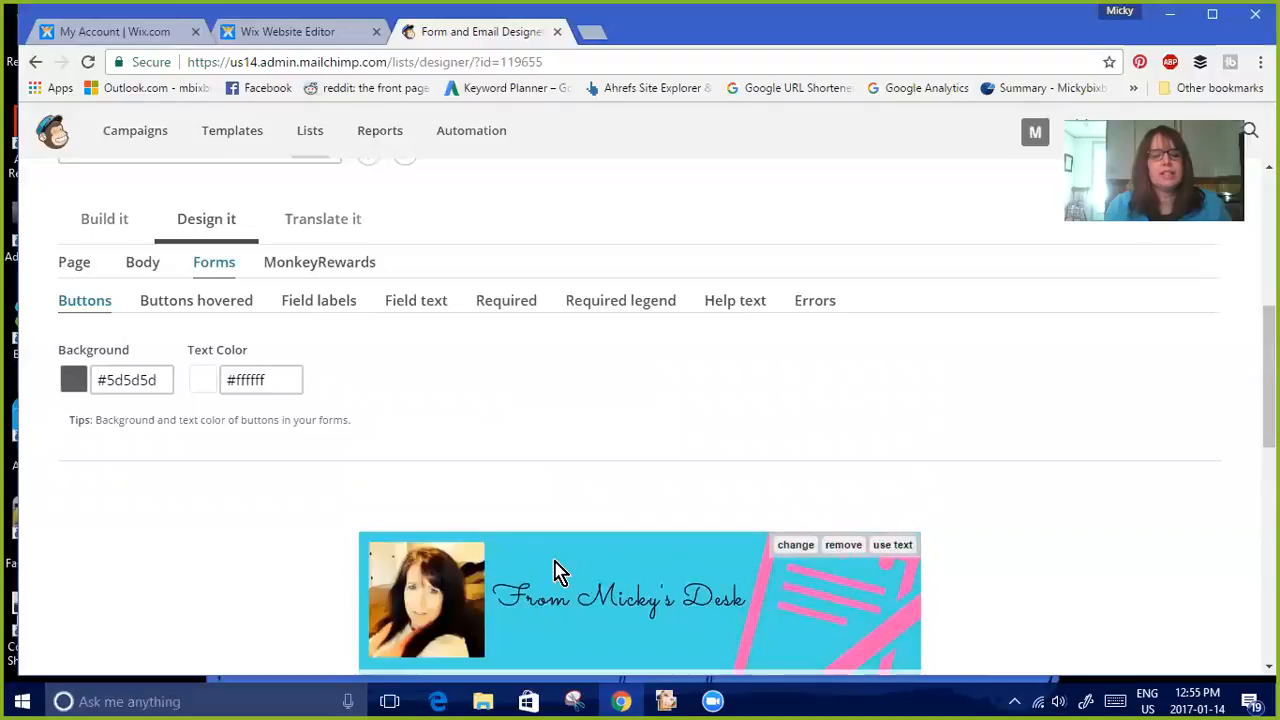
left_click(110, 379)
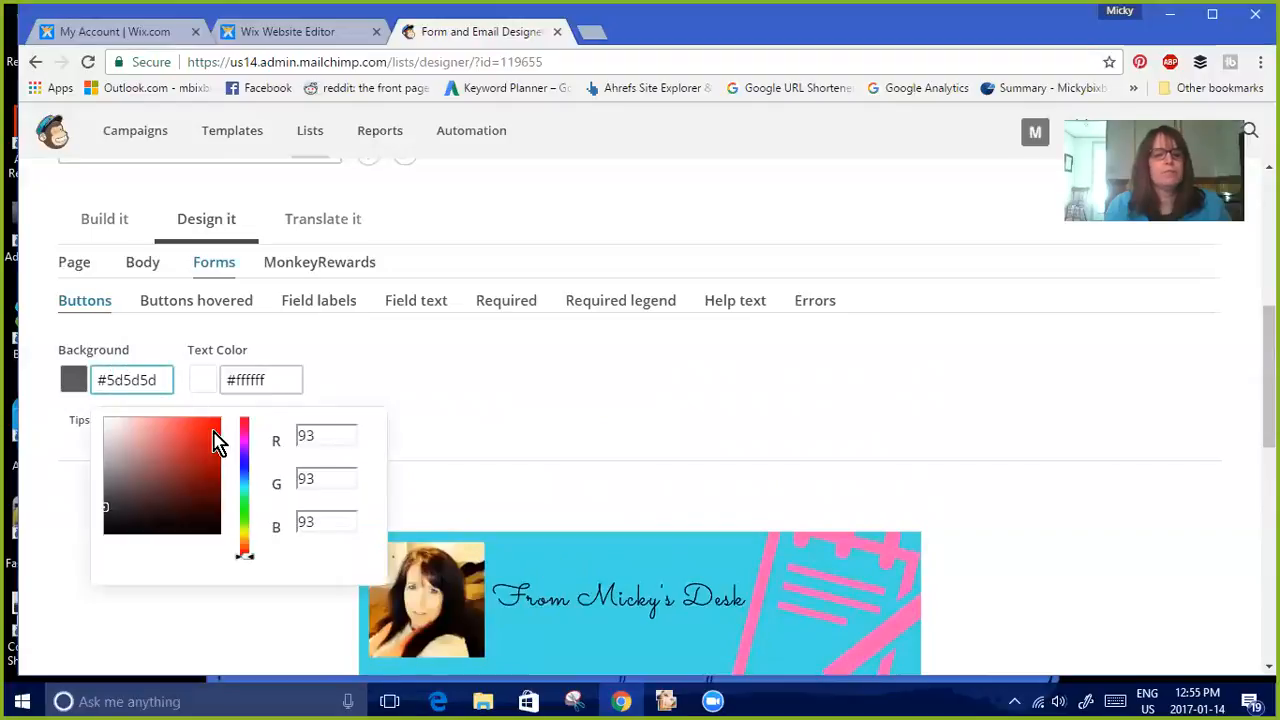
left_click(245, 480)
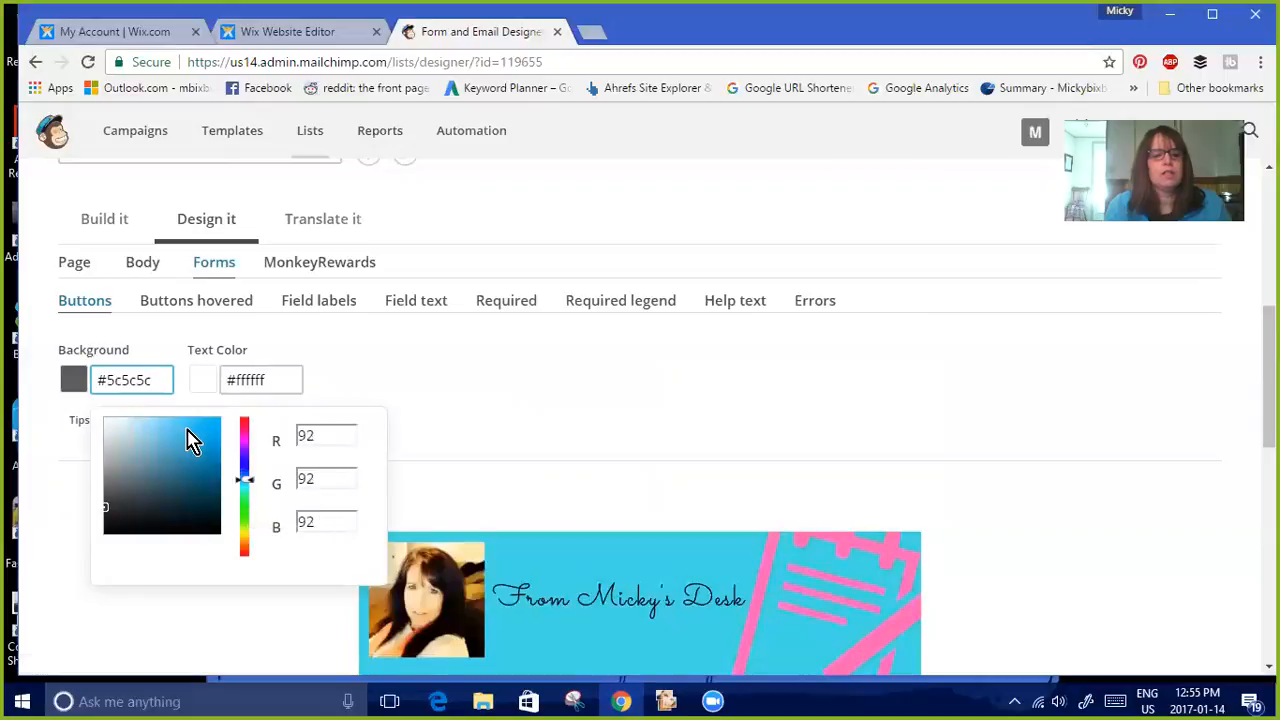
left_click(191, 429)
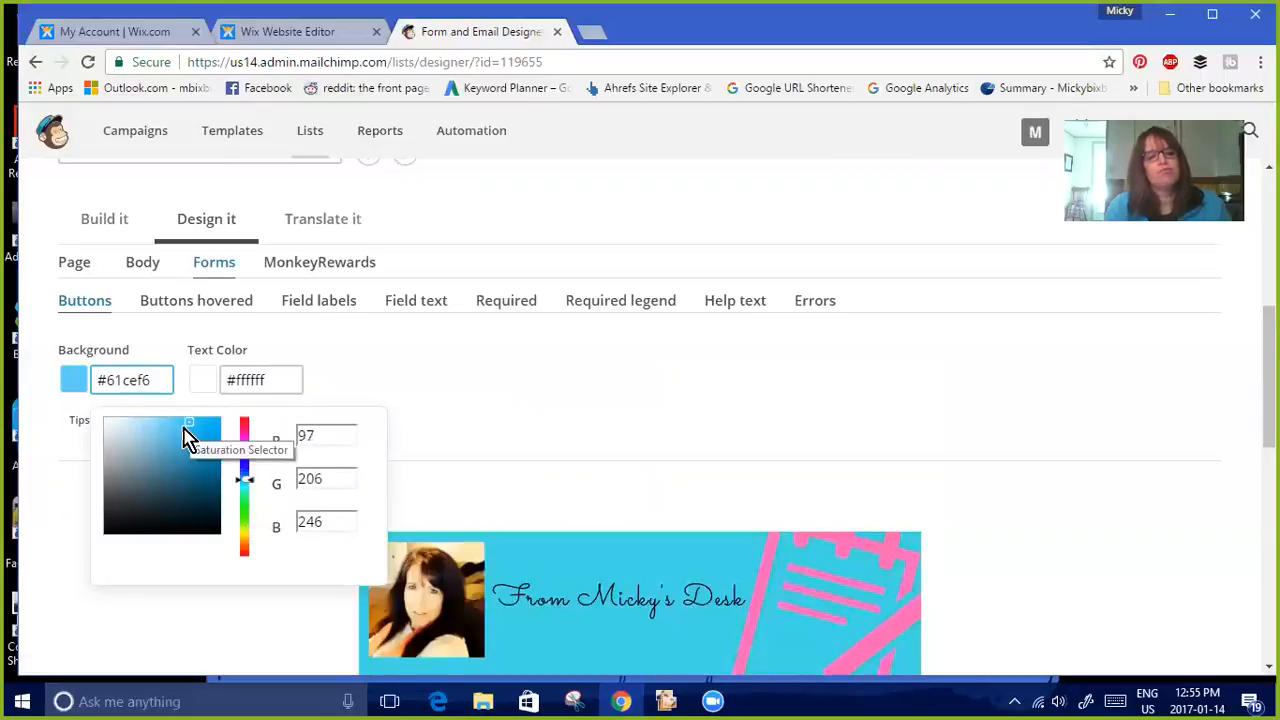
left_click(184, 430)
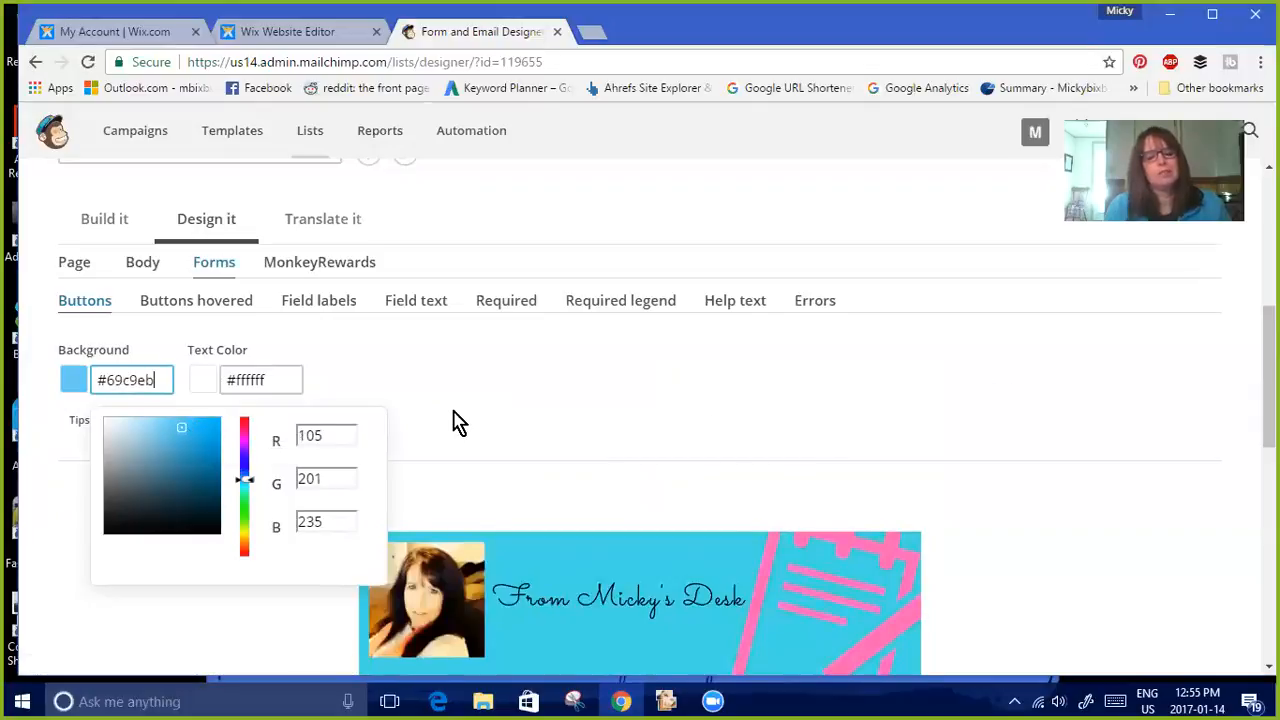
left_click(197, 423)
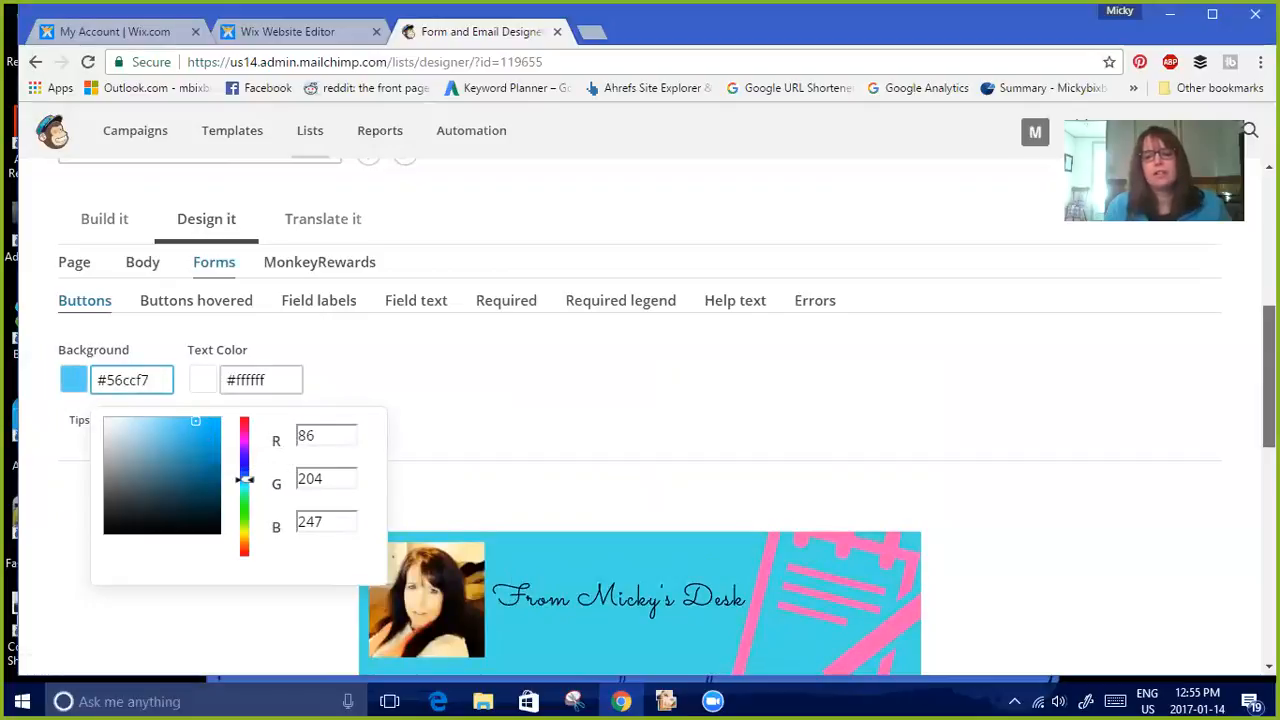
Set the buttons' text color to dark #2b2525
scroll(1268, 400, "down", 3)
left_click_drag(1268, 470, 1268, 384)
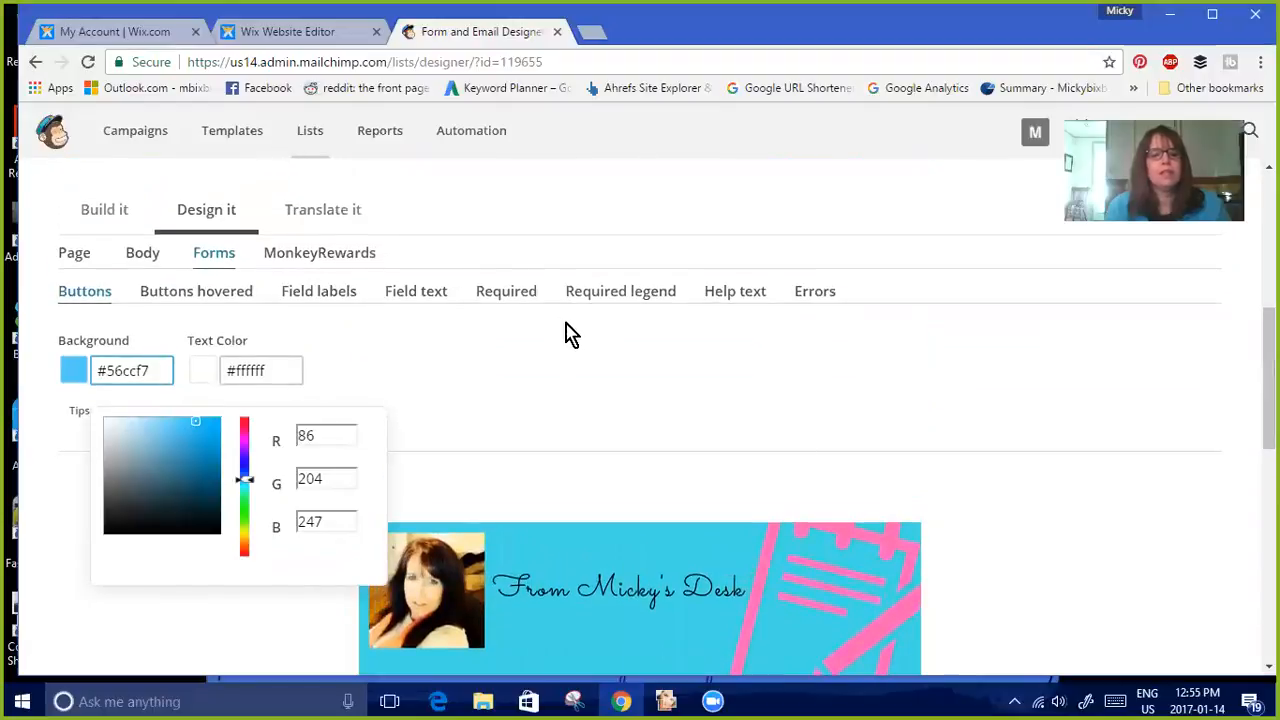
left_click(440, 298)
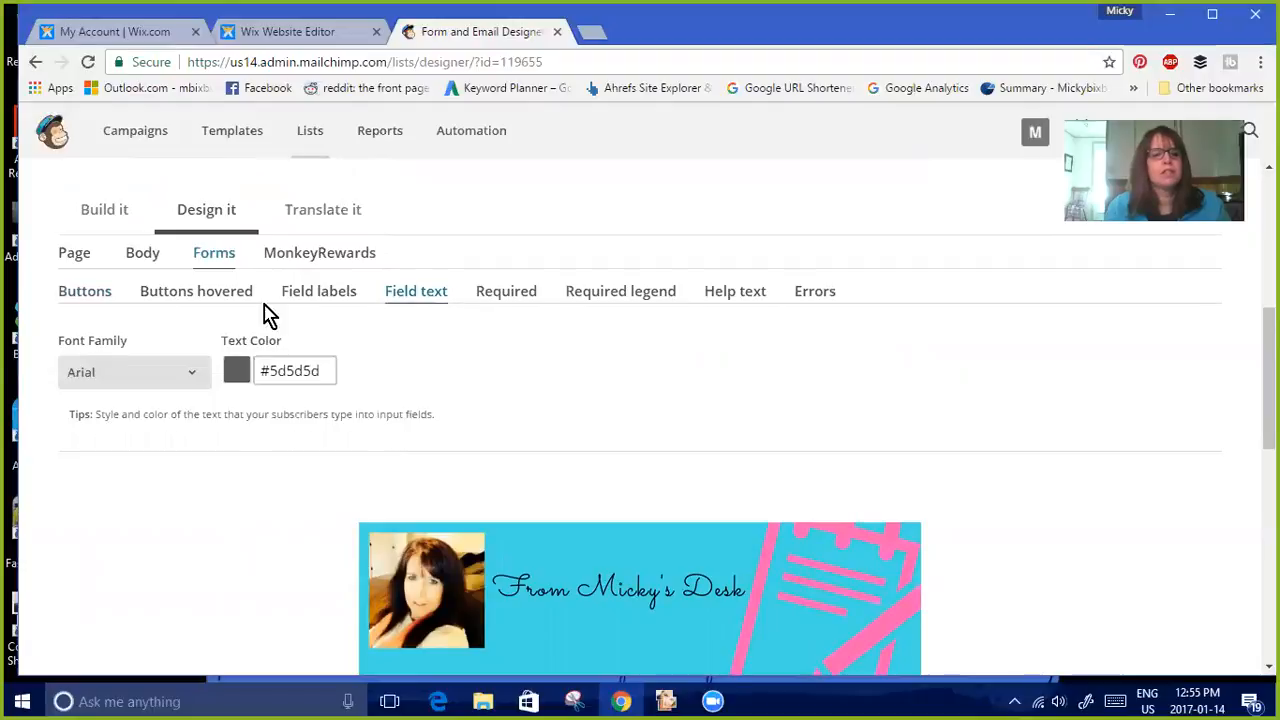
left_click(101, 292)
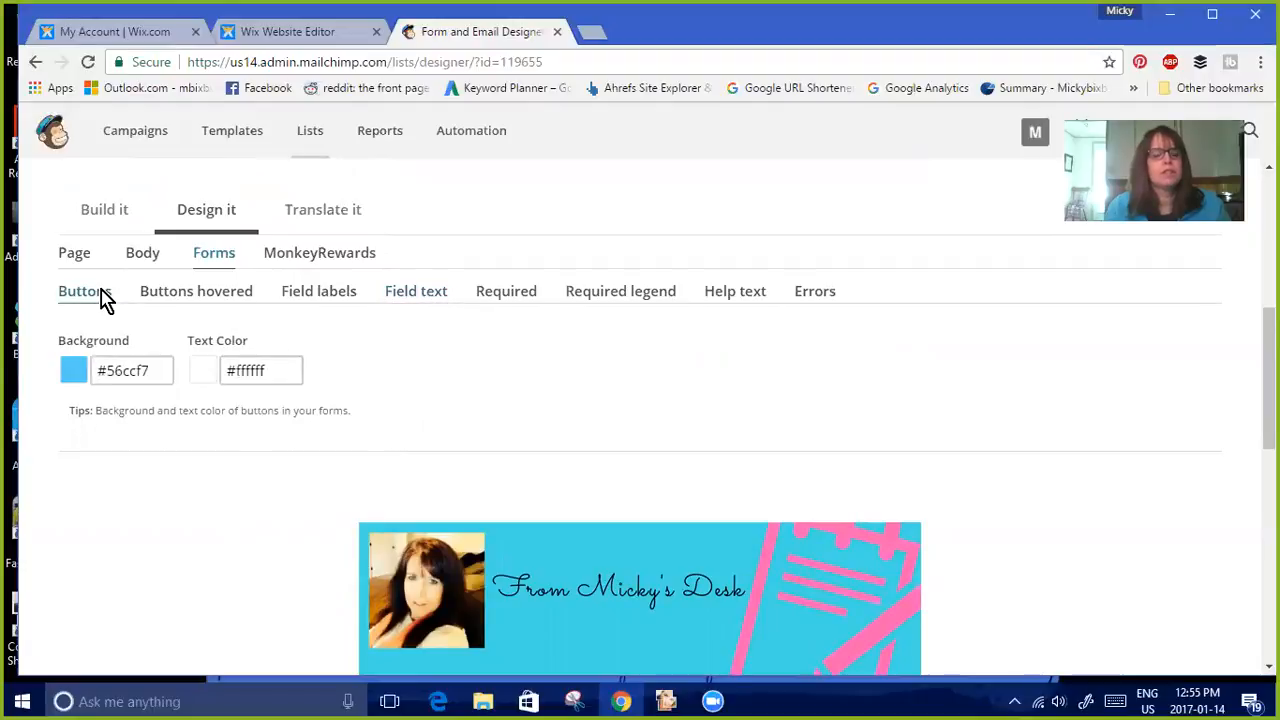
left_click(286, 372)
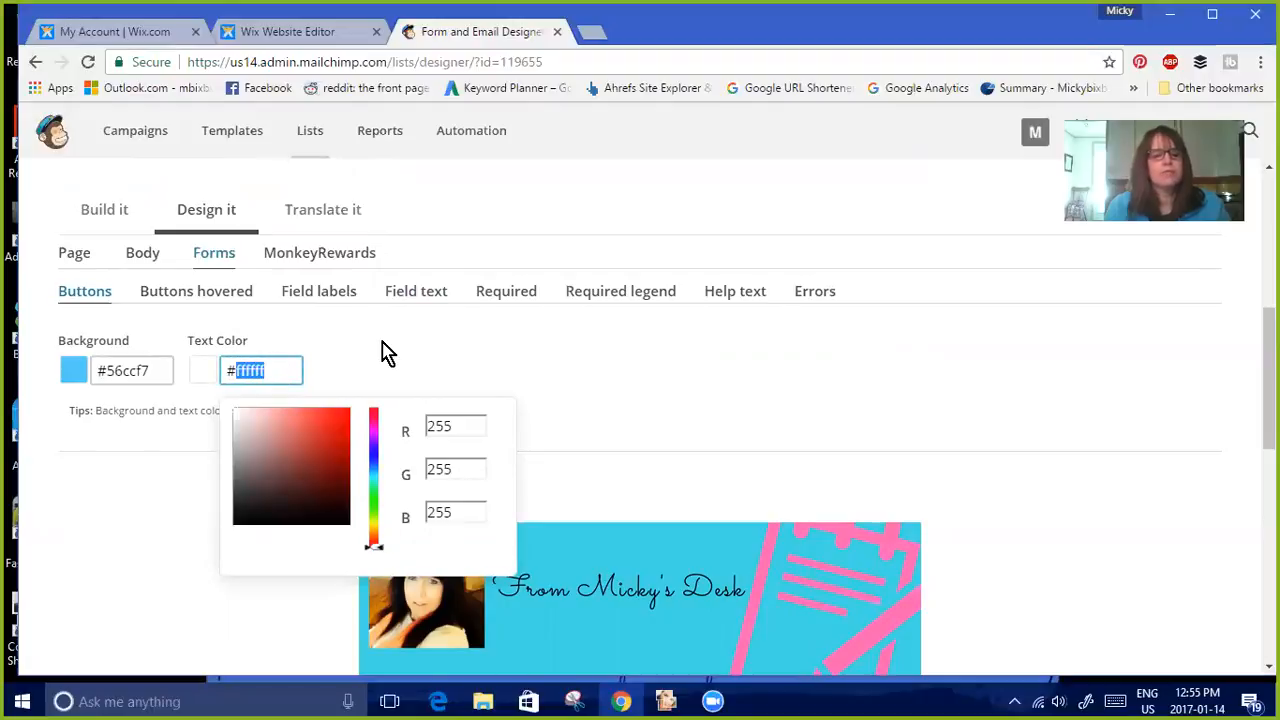
key("BackSpace")
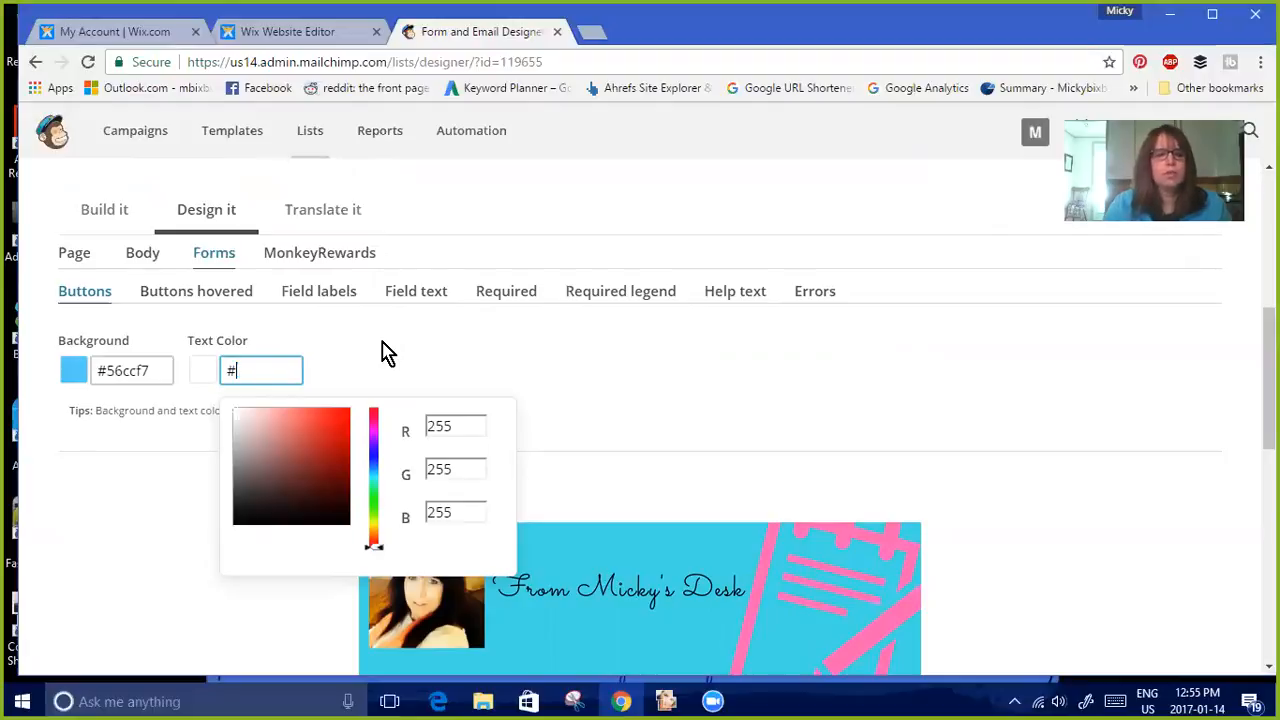
left_click(235, 521)
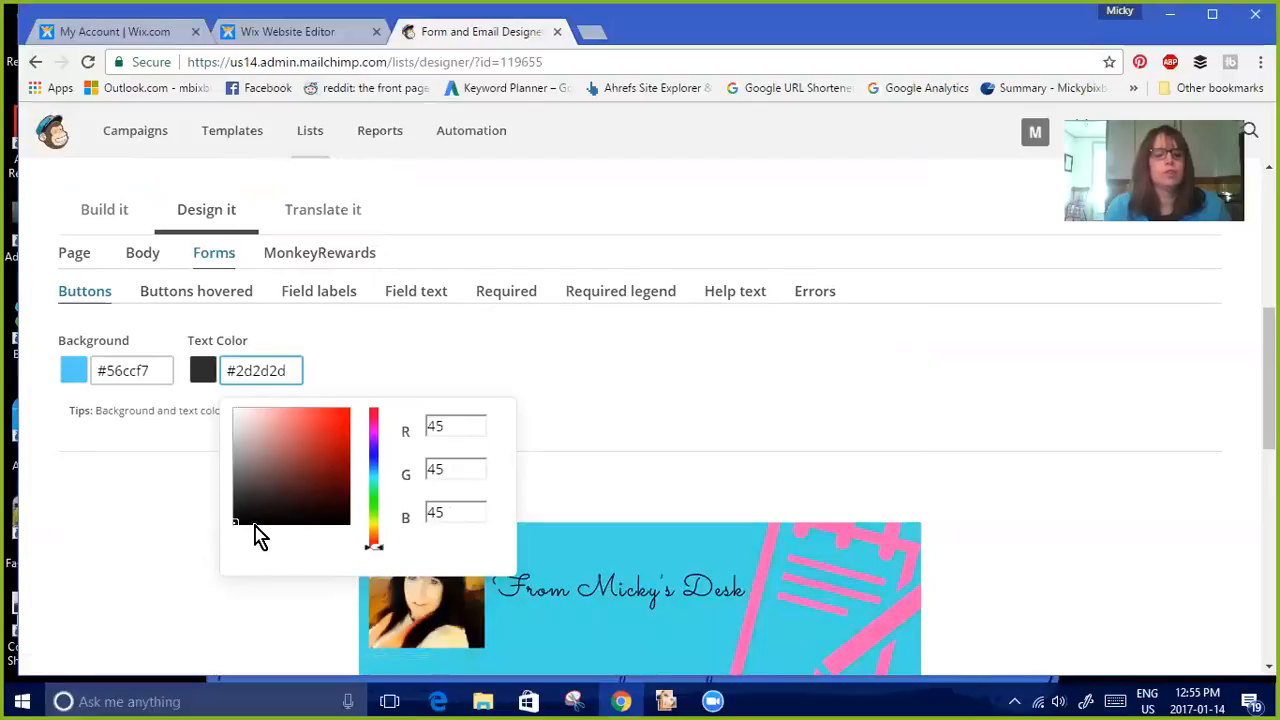
left_click(254, 522)
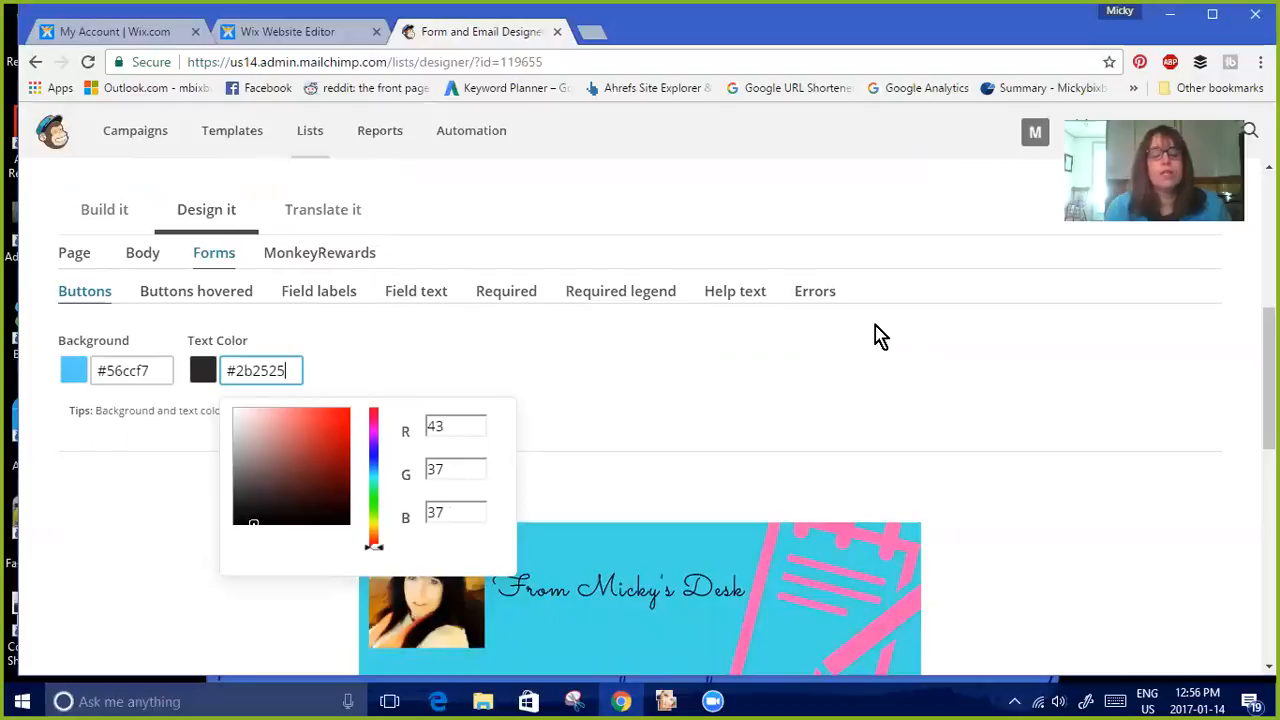
Review the restyled button in the signup form preview and the design settings
scroll(876, 335, "down", 5)
scroll(640, 415, "down", 2)
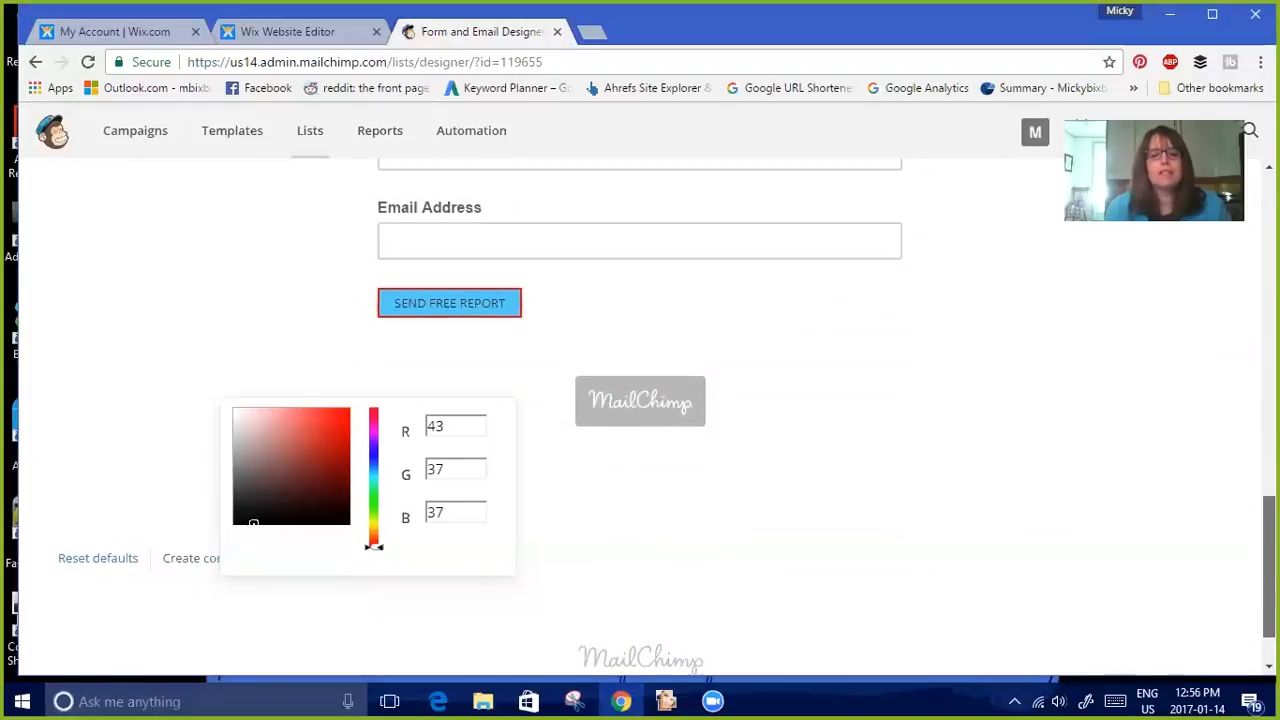
scroll(640, 415, "up", 7)
scroll(640, 415, "up", 2)
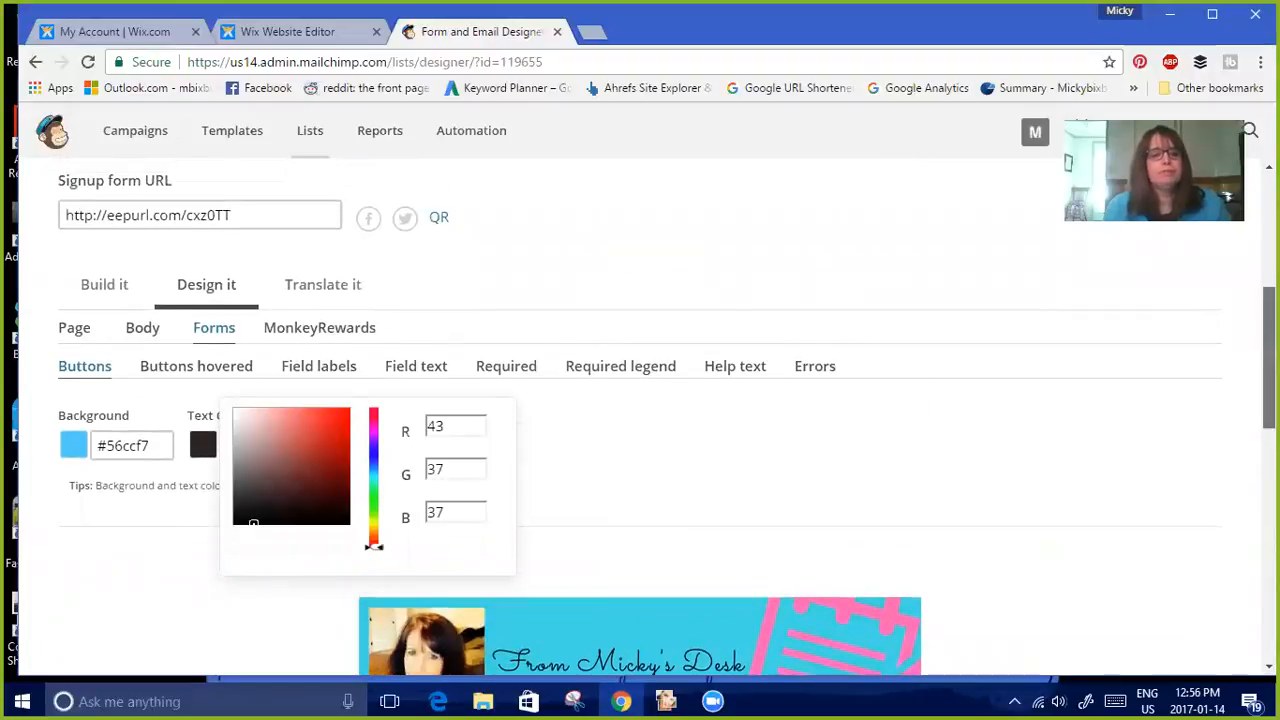
scroll(640, 415, "up", 4)
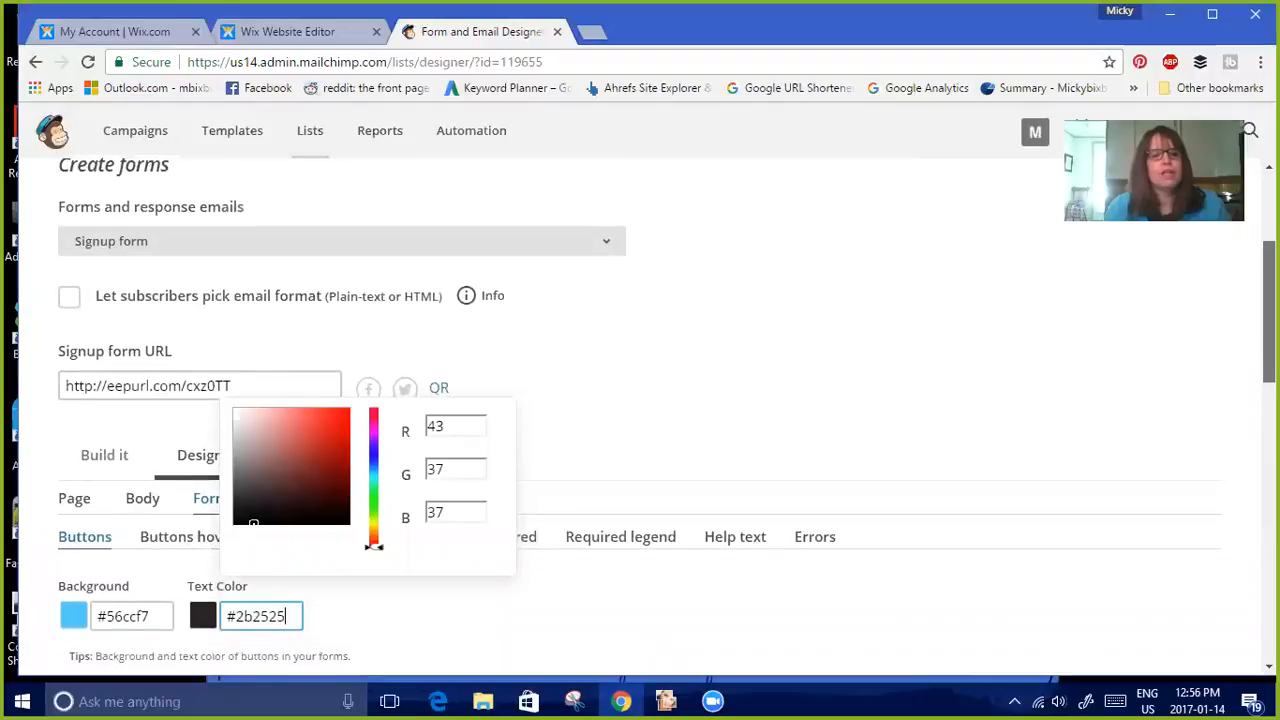
left_click(72, 515)
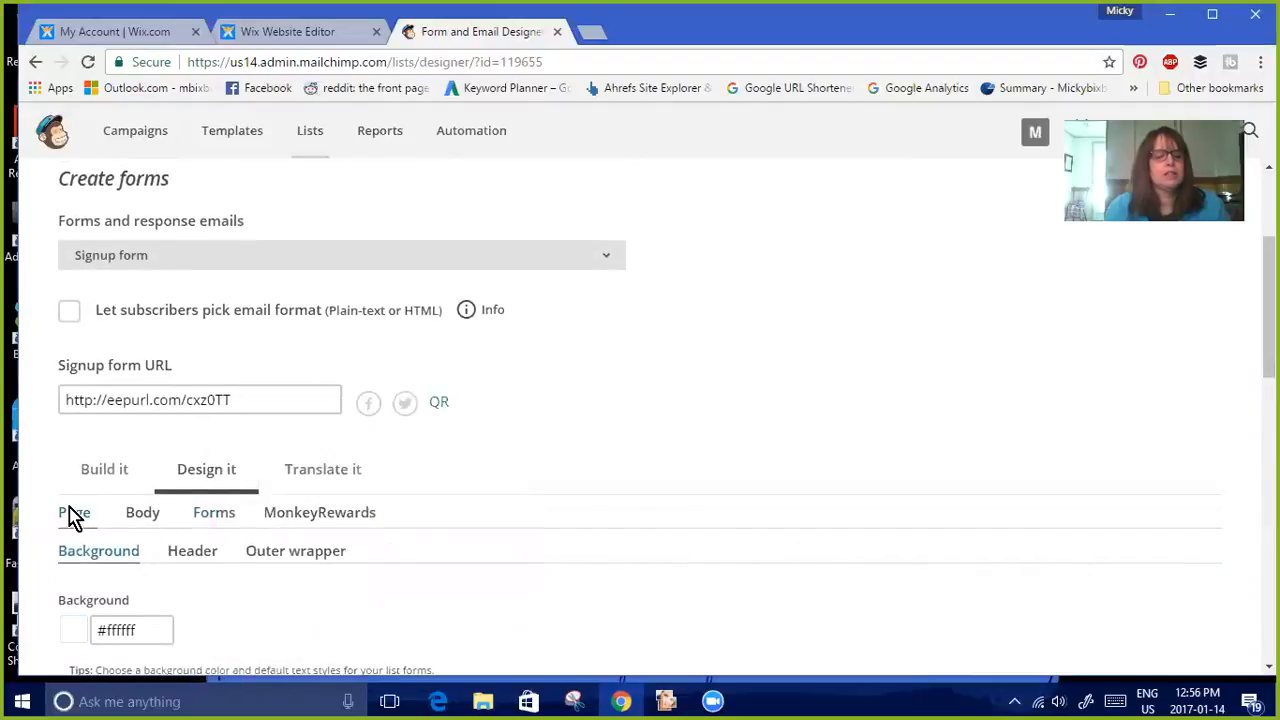
left_click(222, 521)
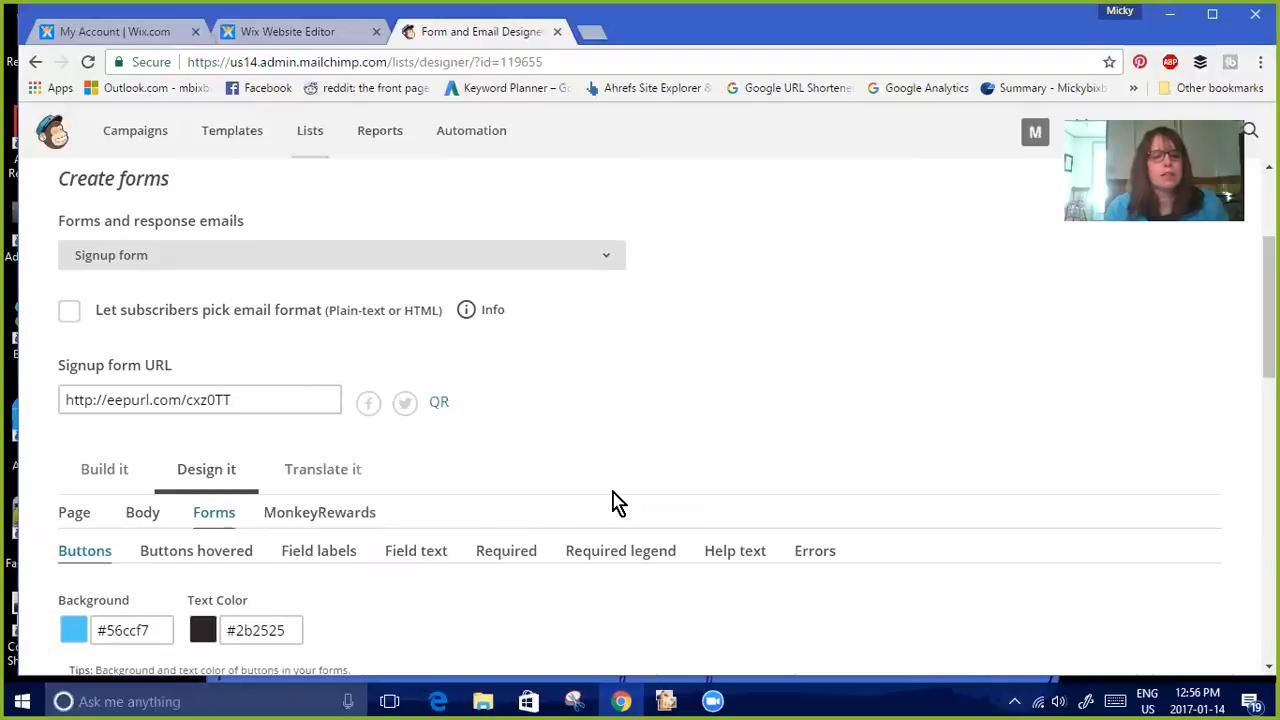
Switch to the 'Signup form with alerts' form and review its preview
scroll(365, 518, "up", 2)
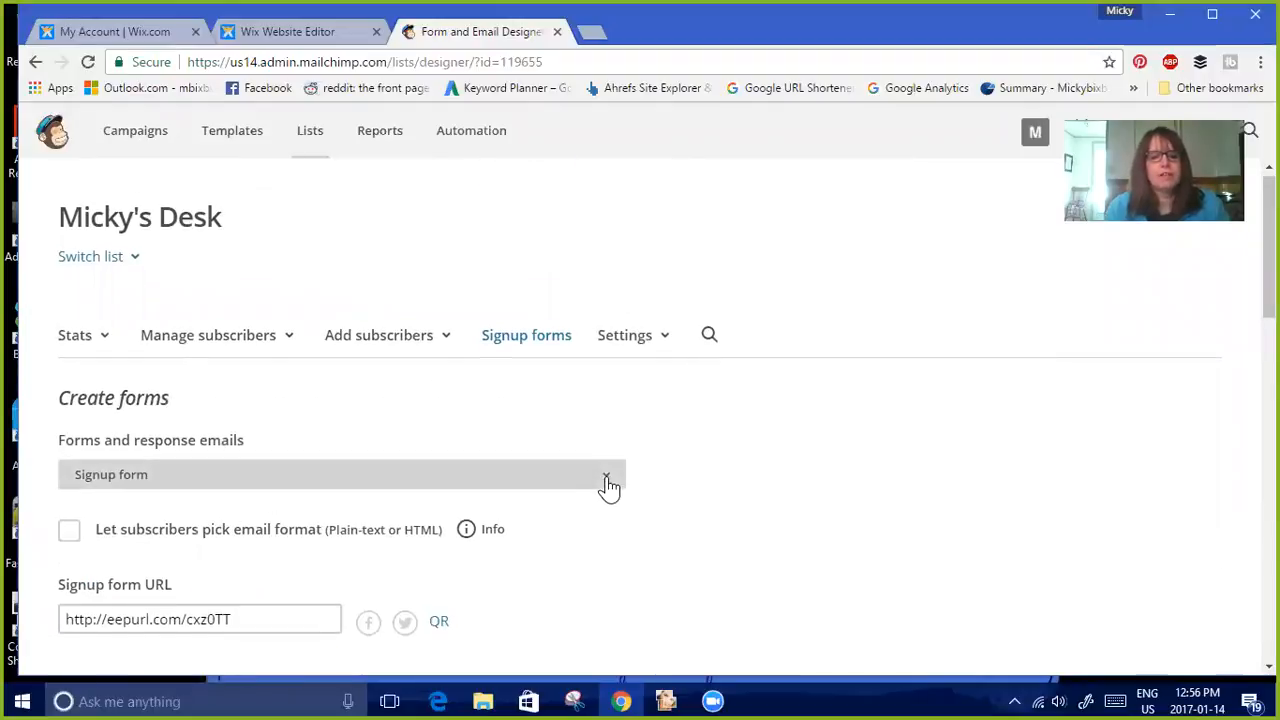
left_click(607, 487)
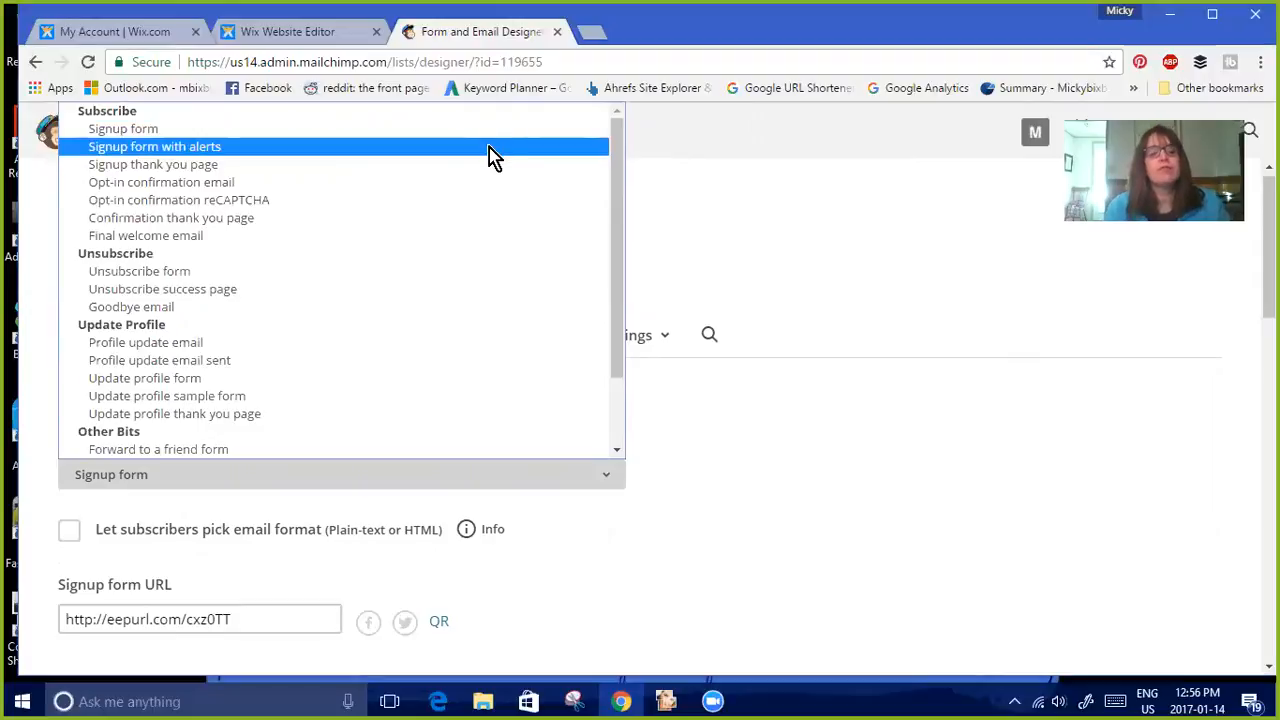
left_click(493, 150)
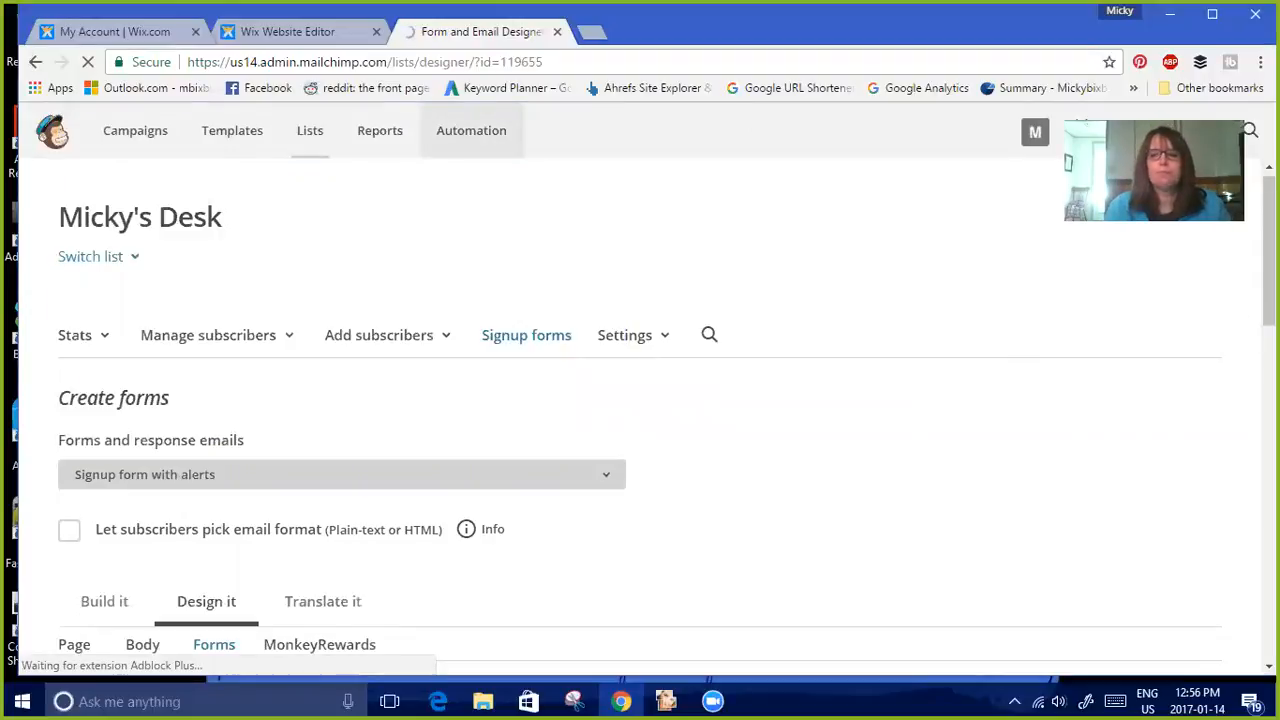
scroll(640, 420, "down", 5)
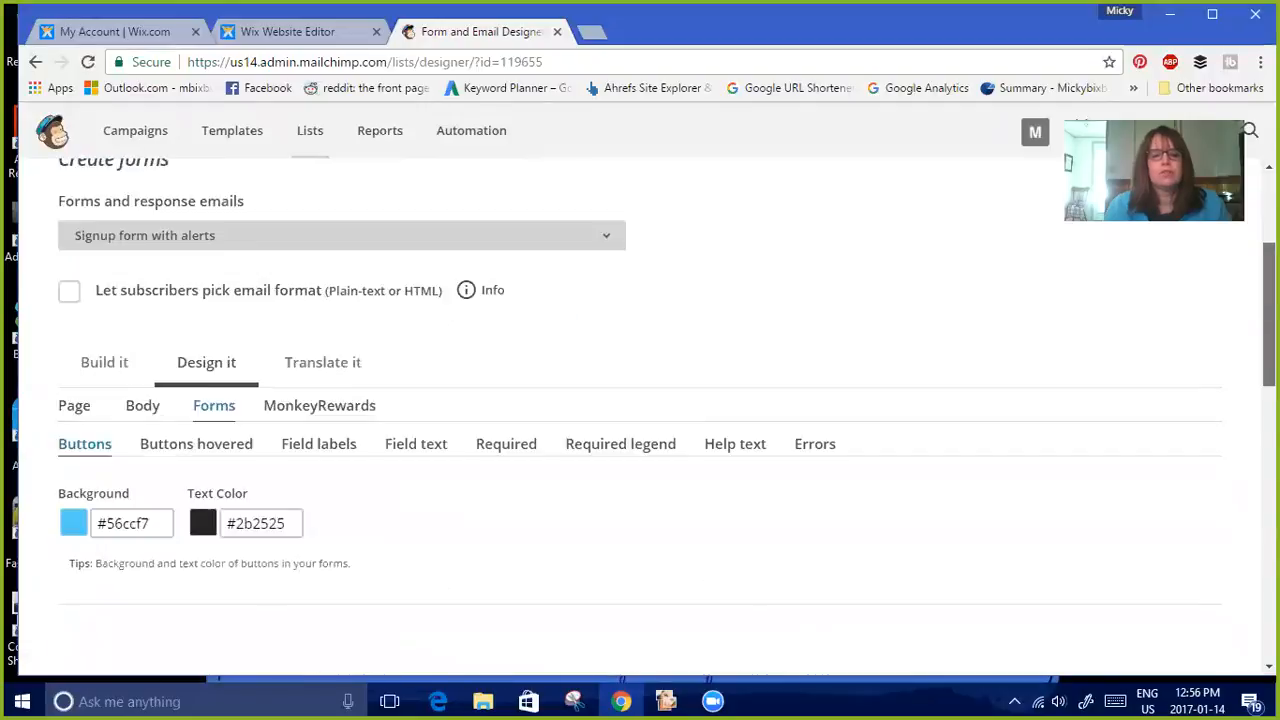
scroll(640, 420, "down", 3)
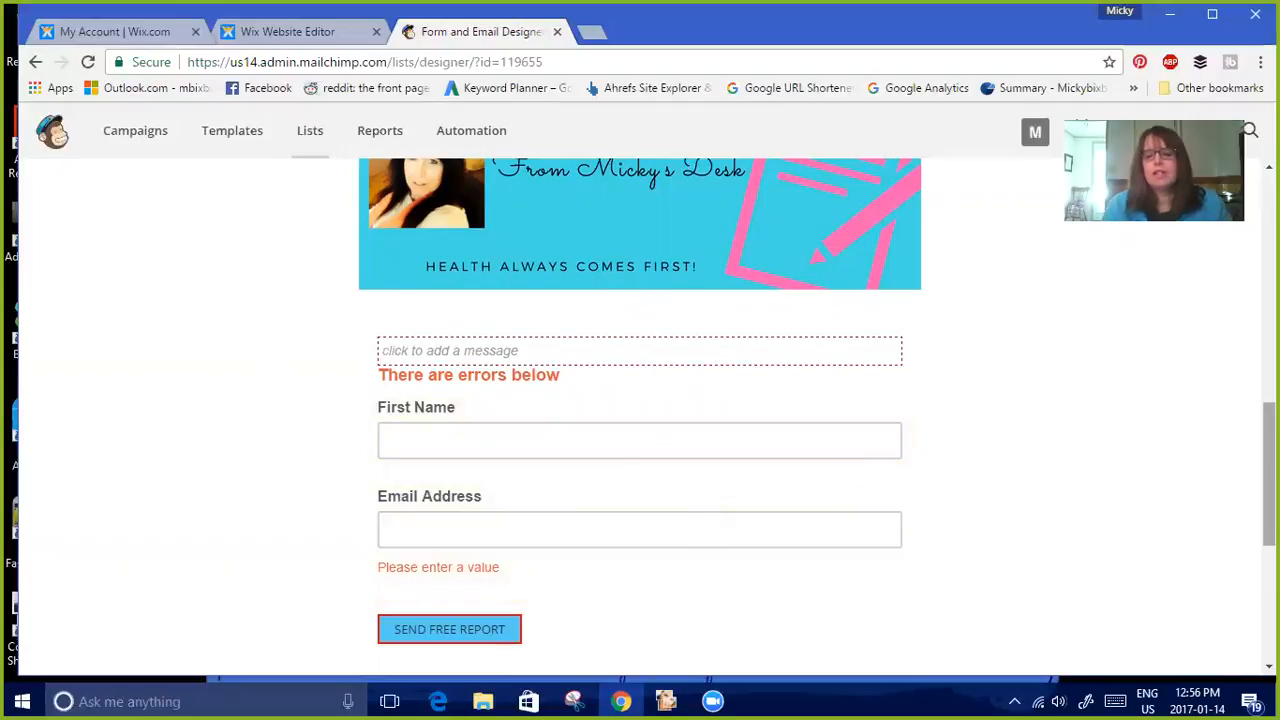
left_click_drag(1269, 472, 1269, 273)
On the Signup thank you page, shorten the message to 'Please click the link in the email we just sent you.' and save
left_click(606, 392)
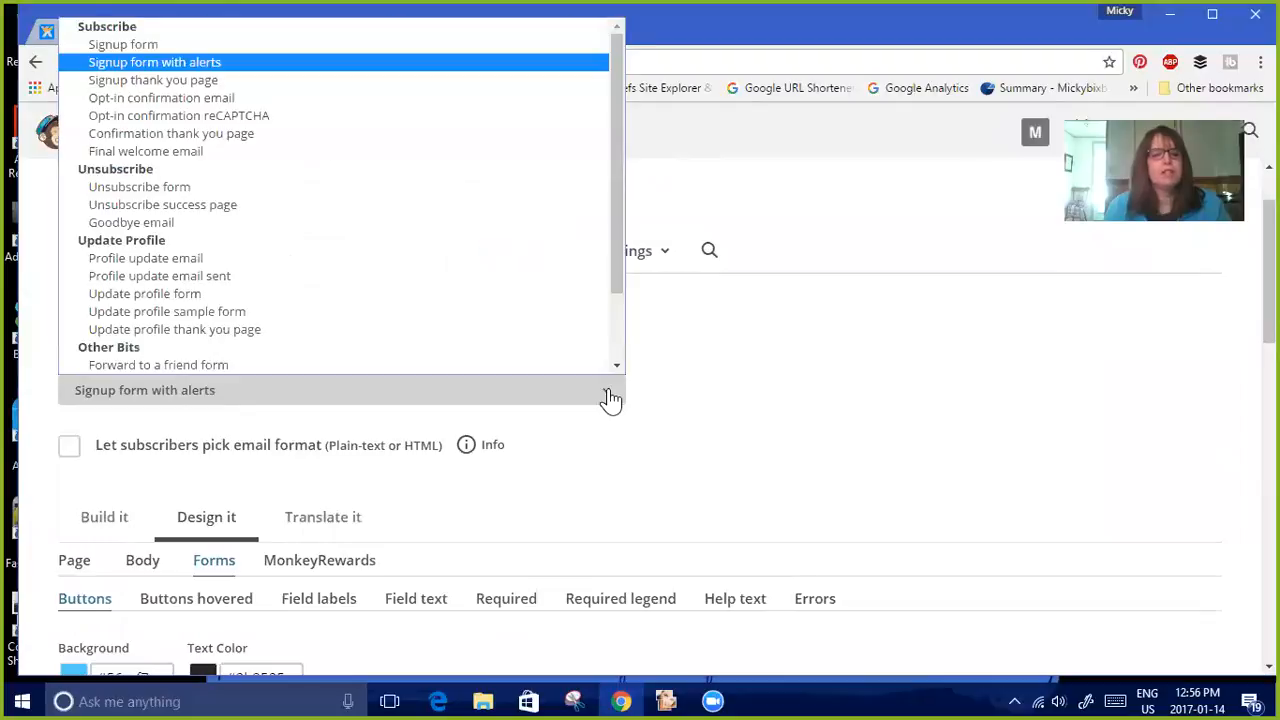
left_click(478, 81)
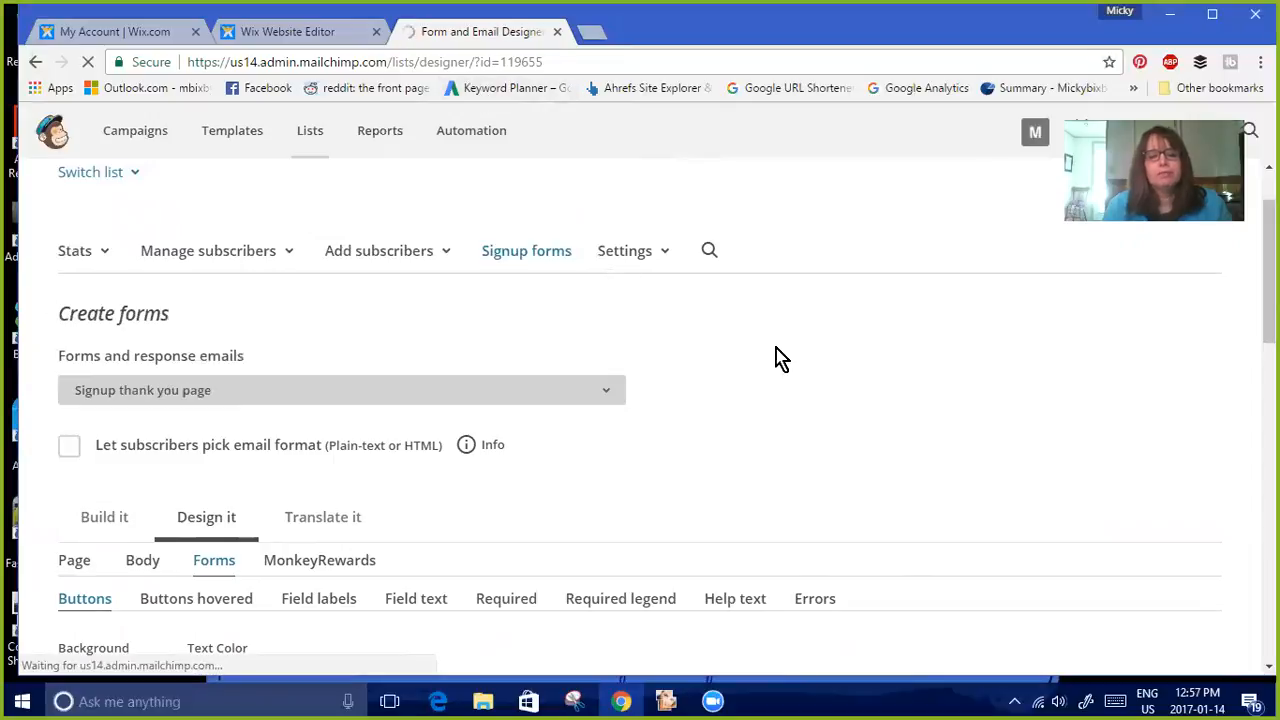
scroll(640, 417, "down", 5)
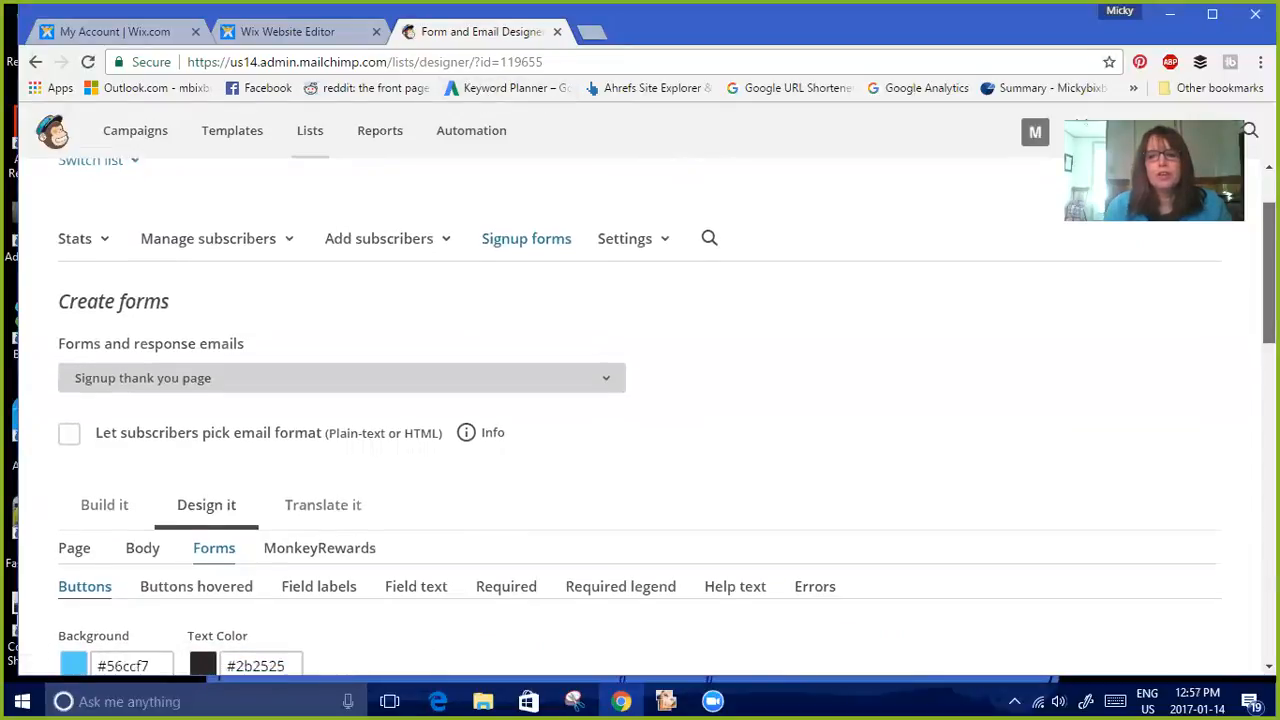
scroll(640, 417, "down", 4)
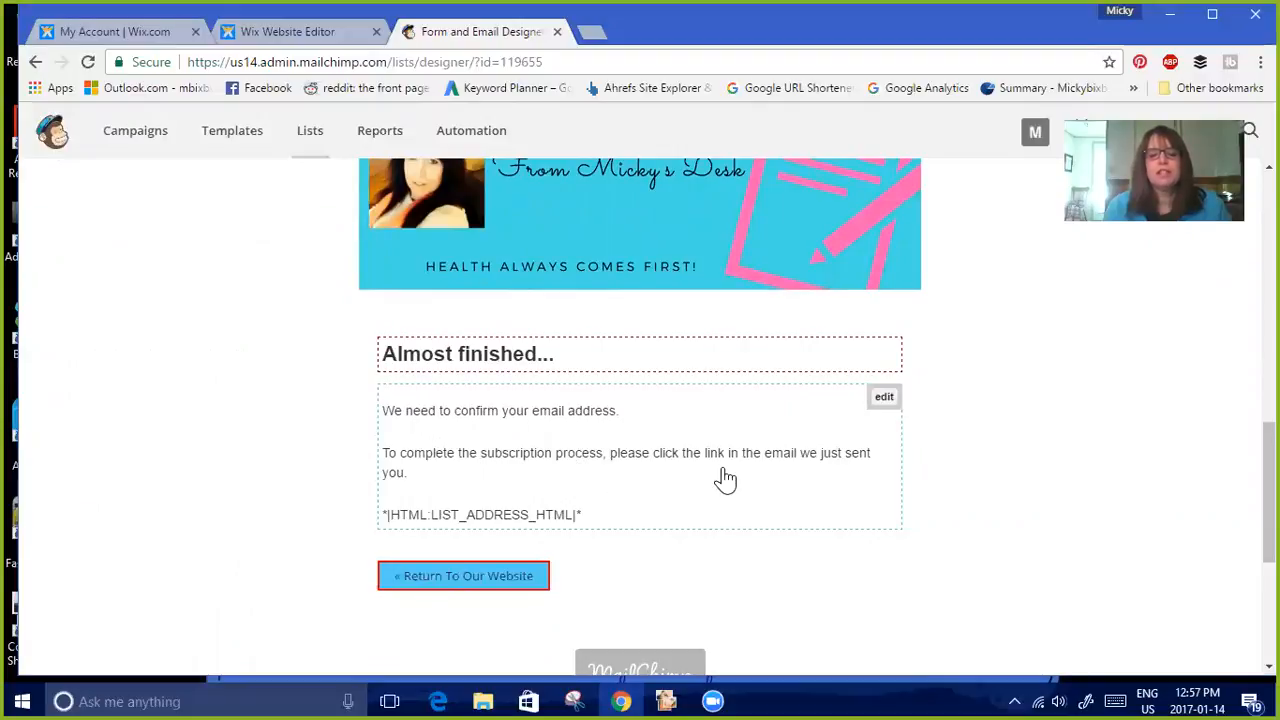
left_click(610, 462)
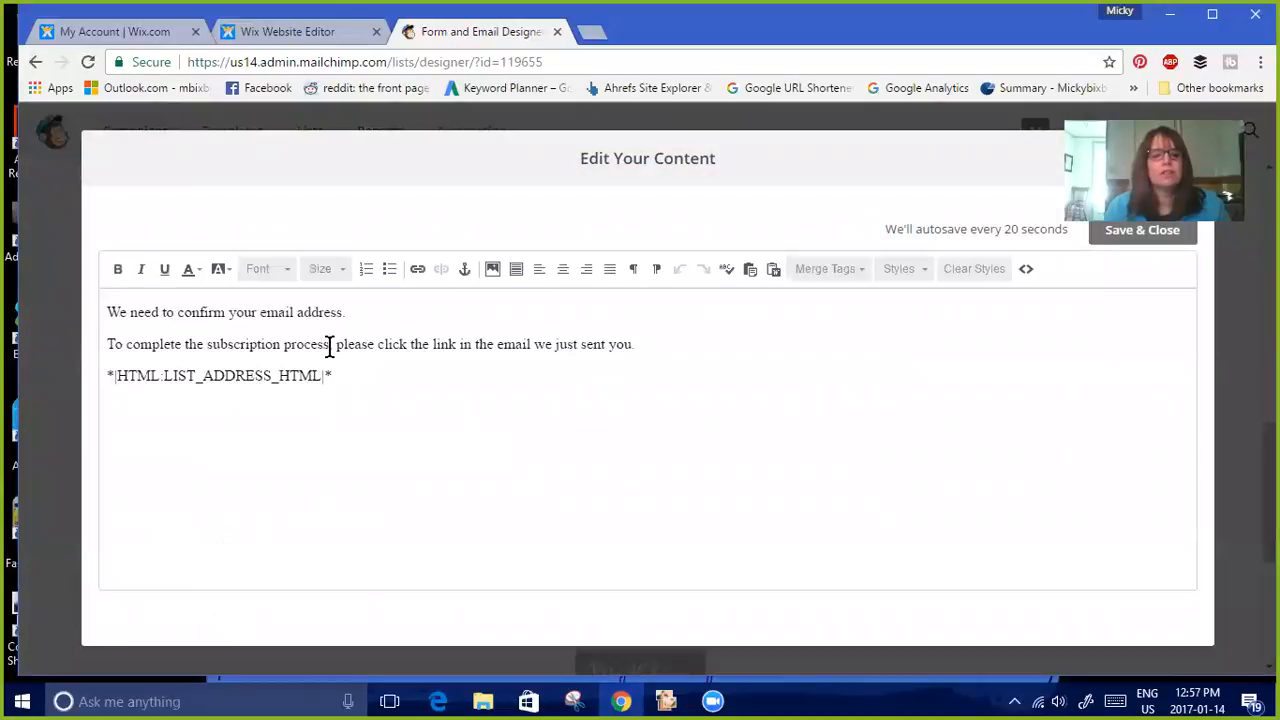
left_click_drag(333, 345, 107, 344)
key("BackSpace")
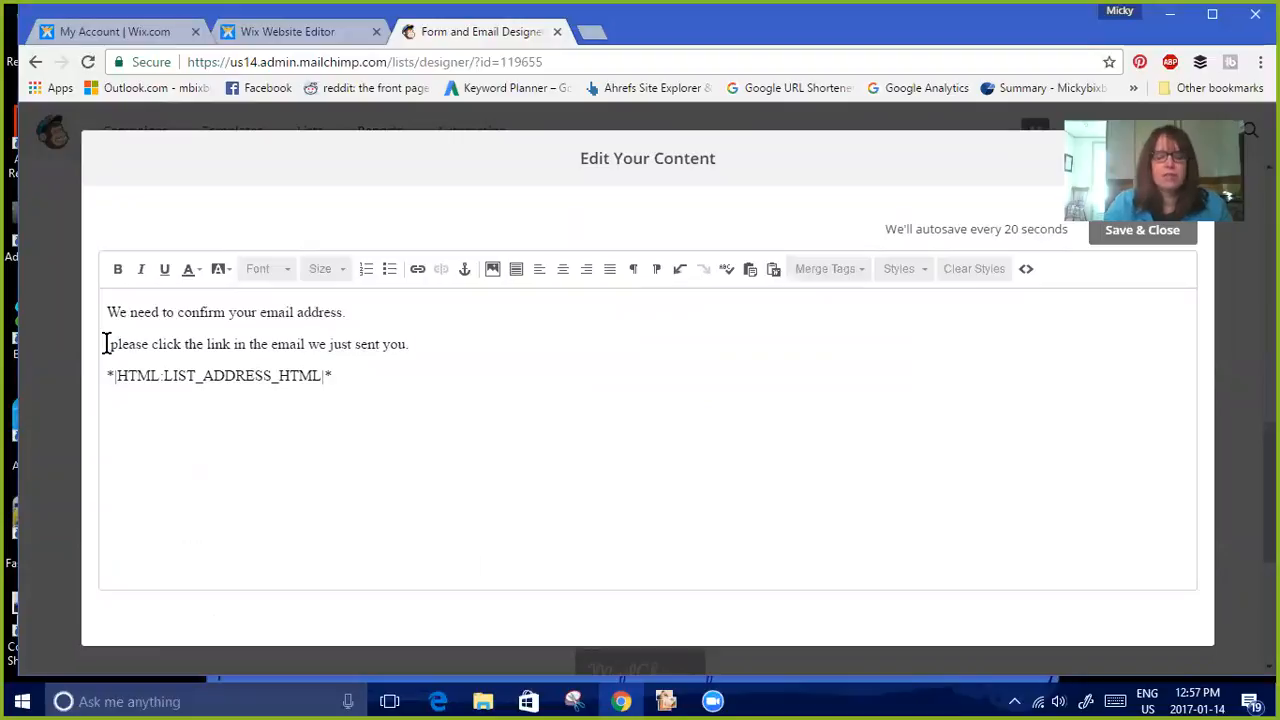
key("Delete")
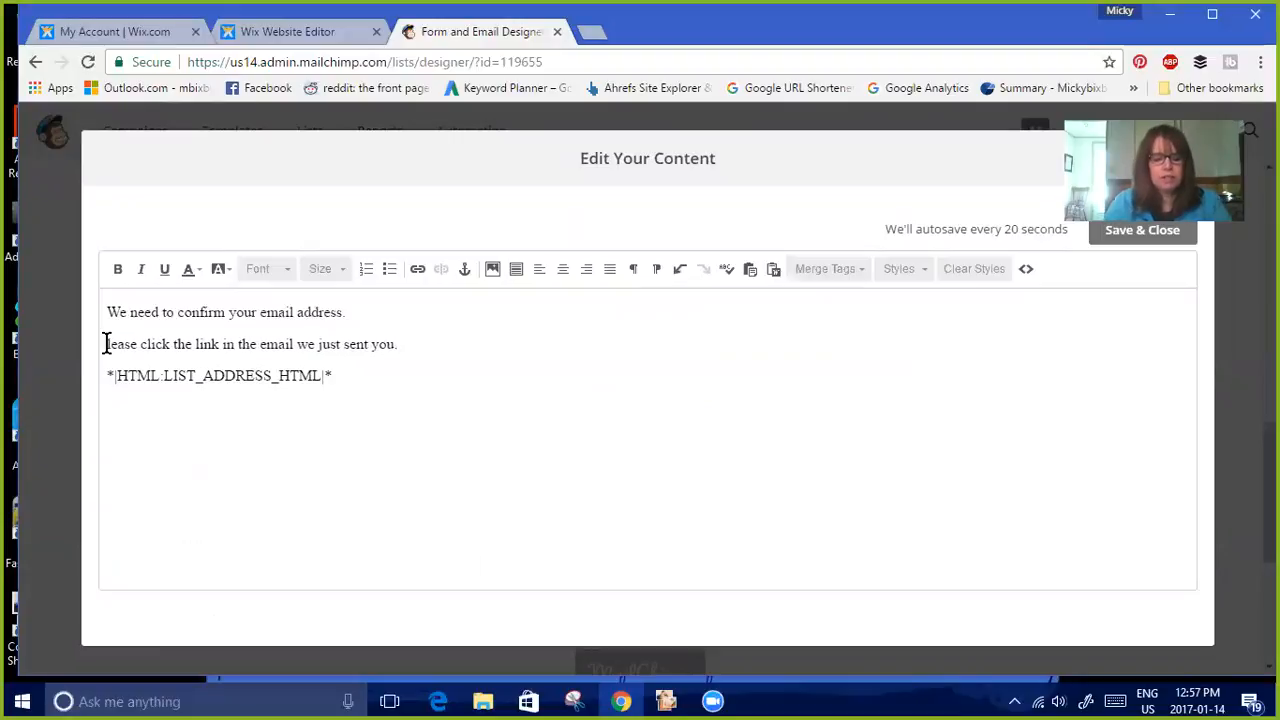
type("P")
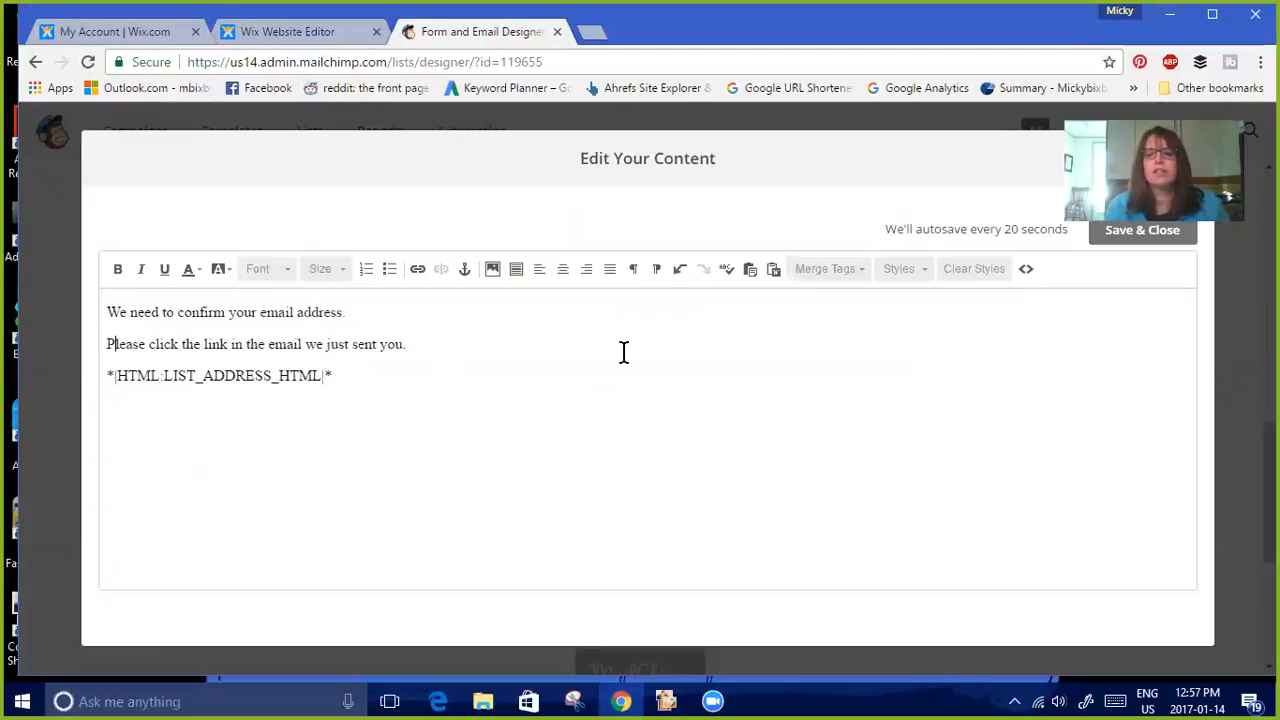
left_click(1153, 234)
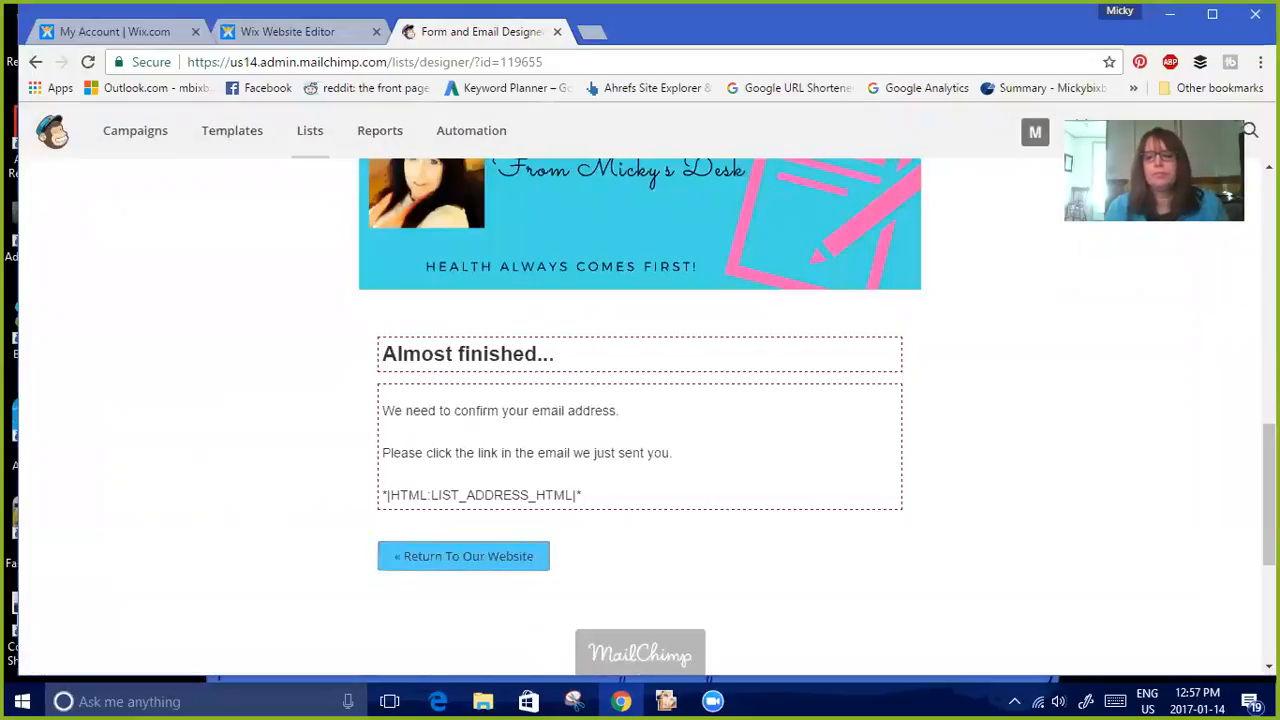
scroll(640, 420, "up", 10)
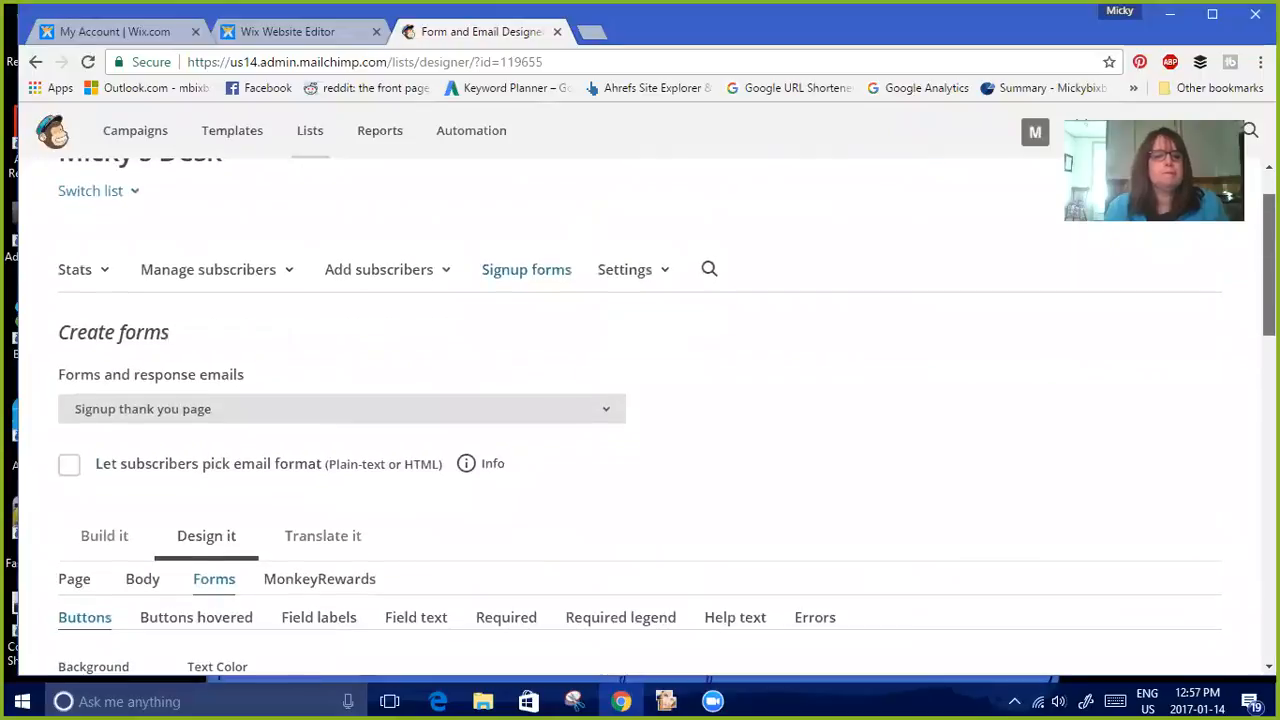
Switch to the Opt-in confirmation email and change its heading to 'Please Confirm Request', saving the edit
left_click(614, 412)
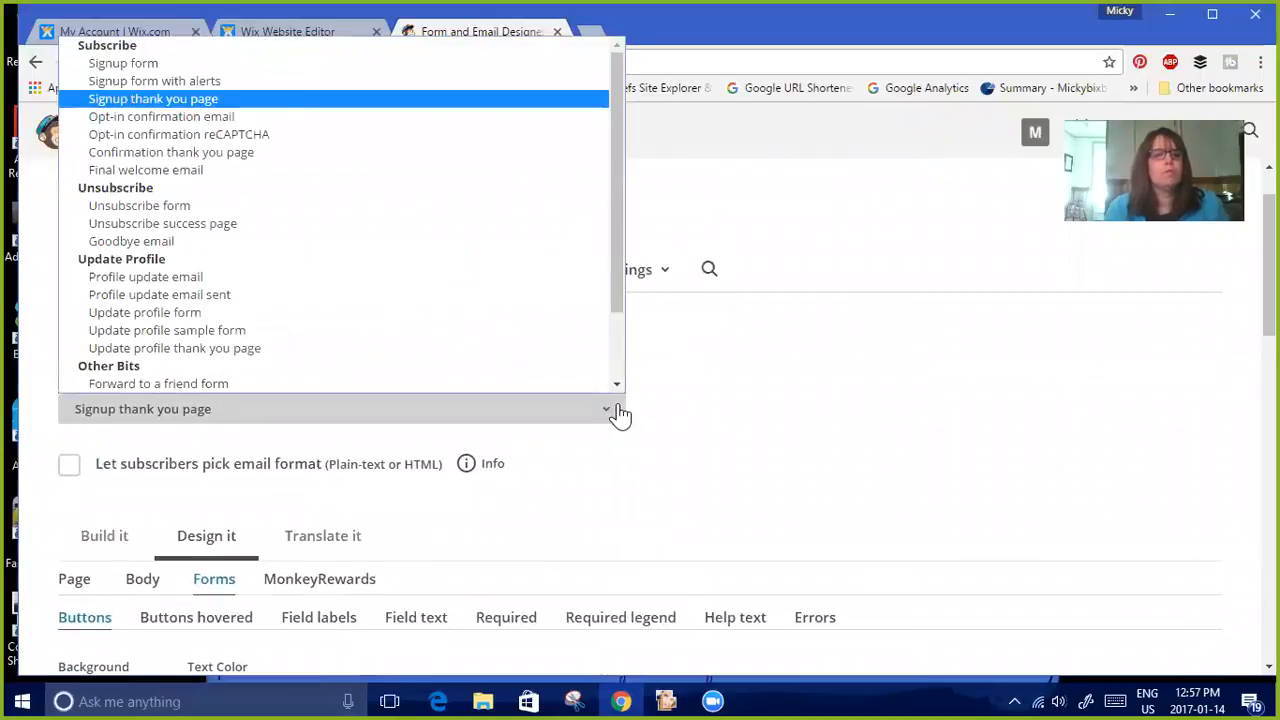
left_click(486, 118)
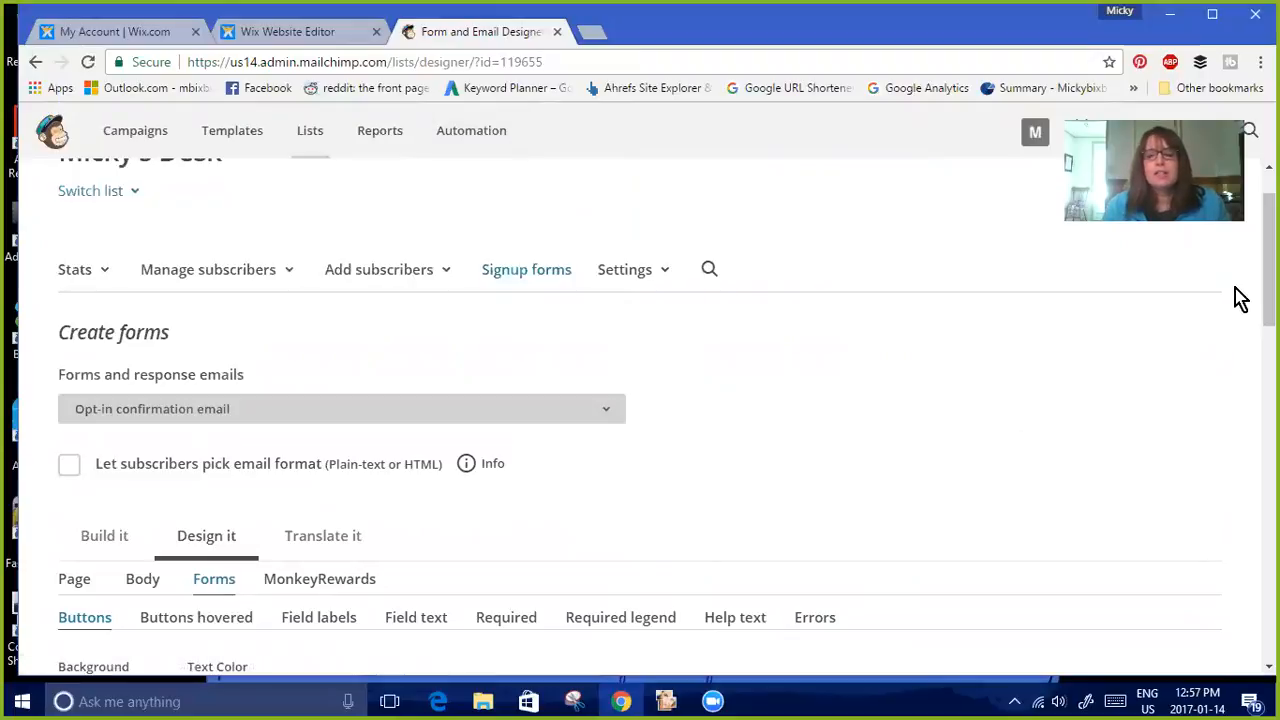
left_click_drag(1268, 300, 1268, 546)
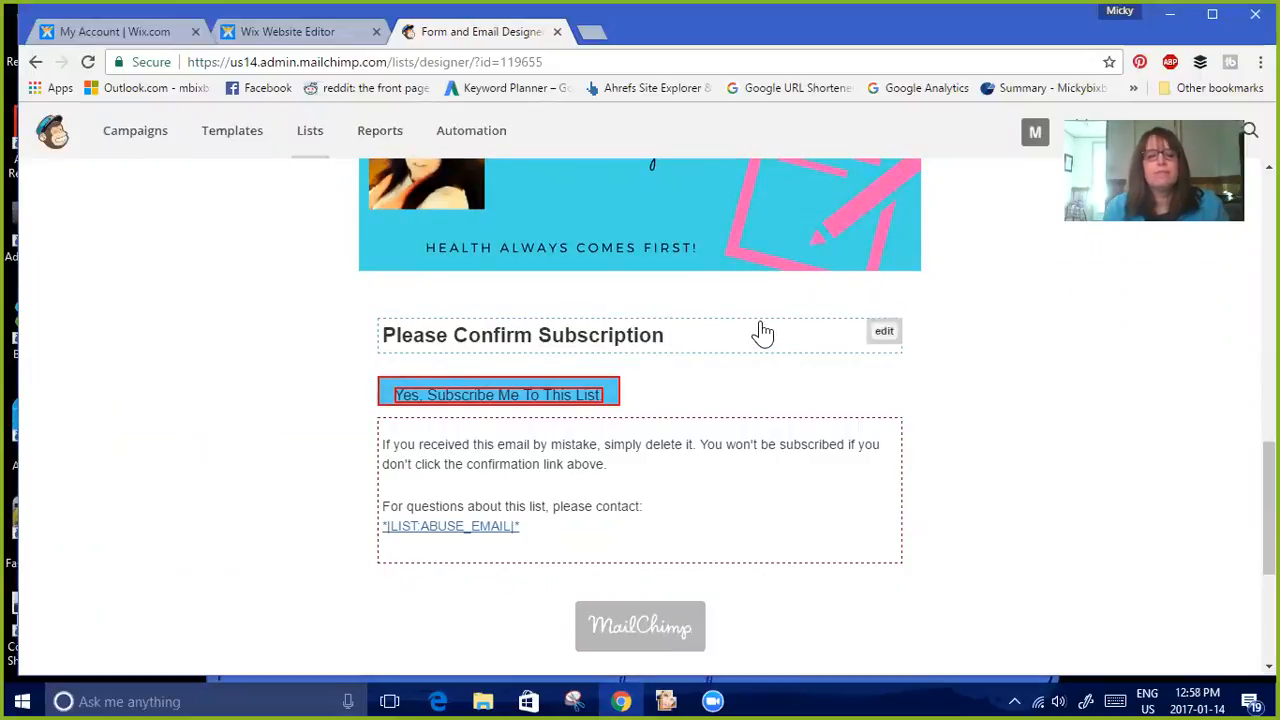
left_click(883, 335)
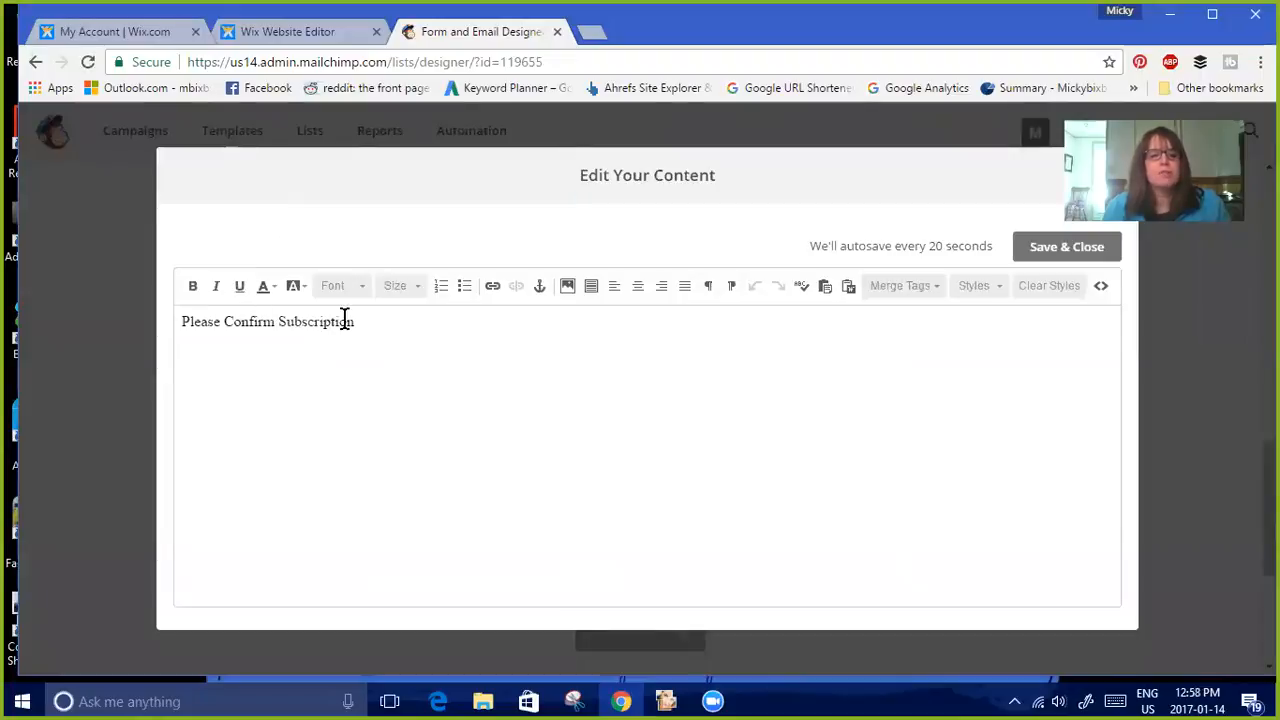
left_click_drag(320, 321, 277, 321)
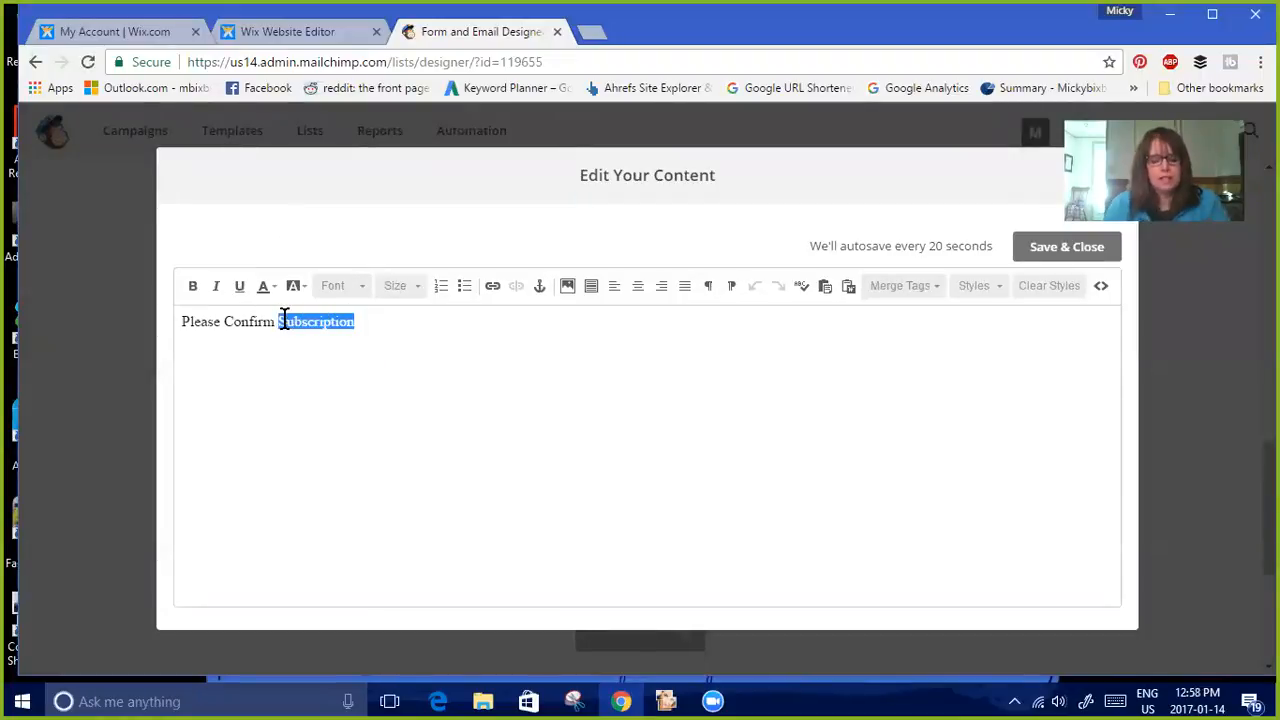
key("BackSpace")
type("Reques")
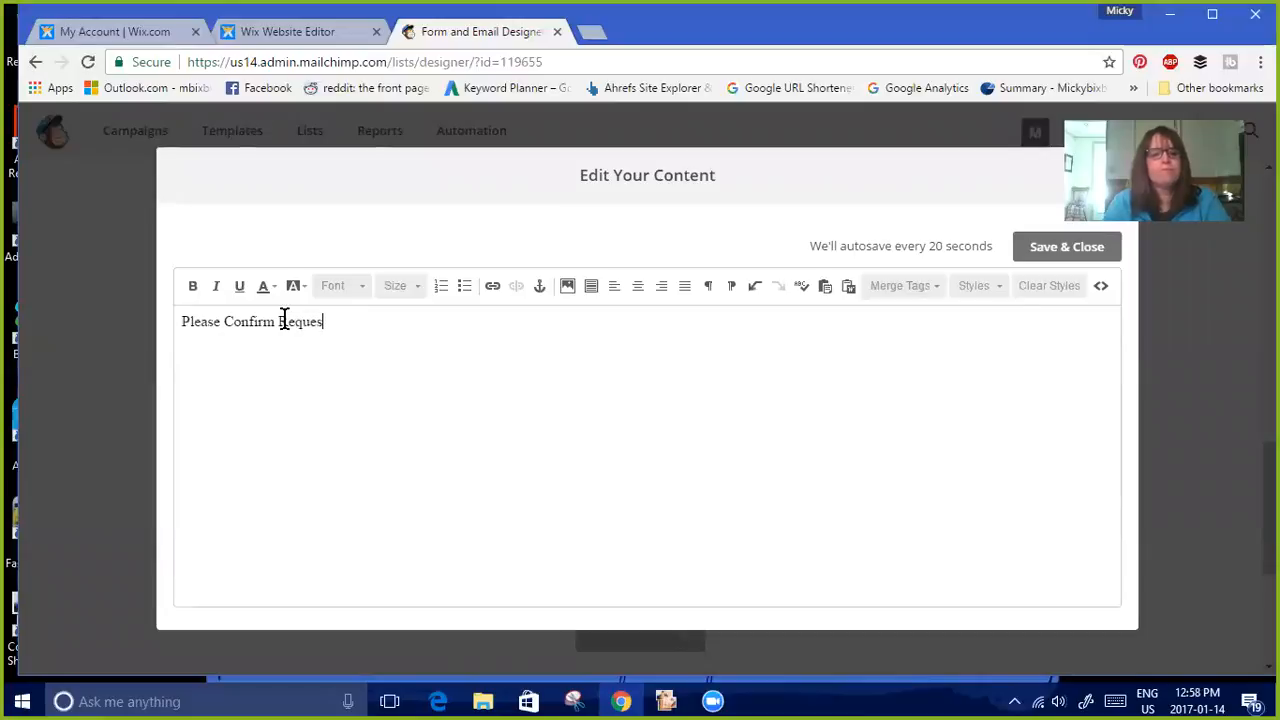
type("t")
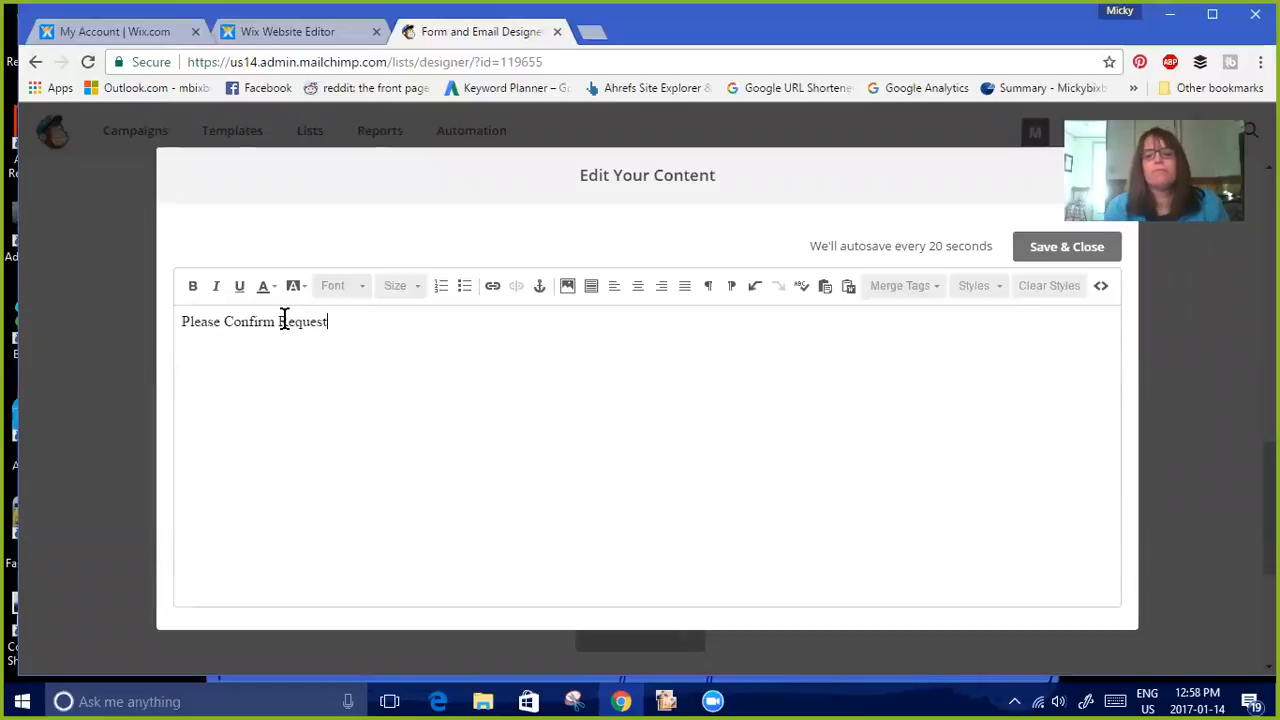
left_click(1052, 254)
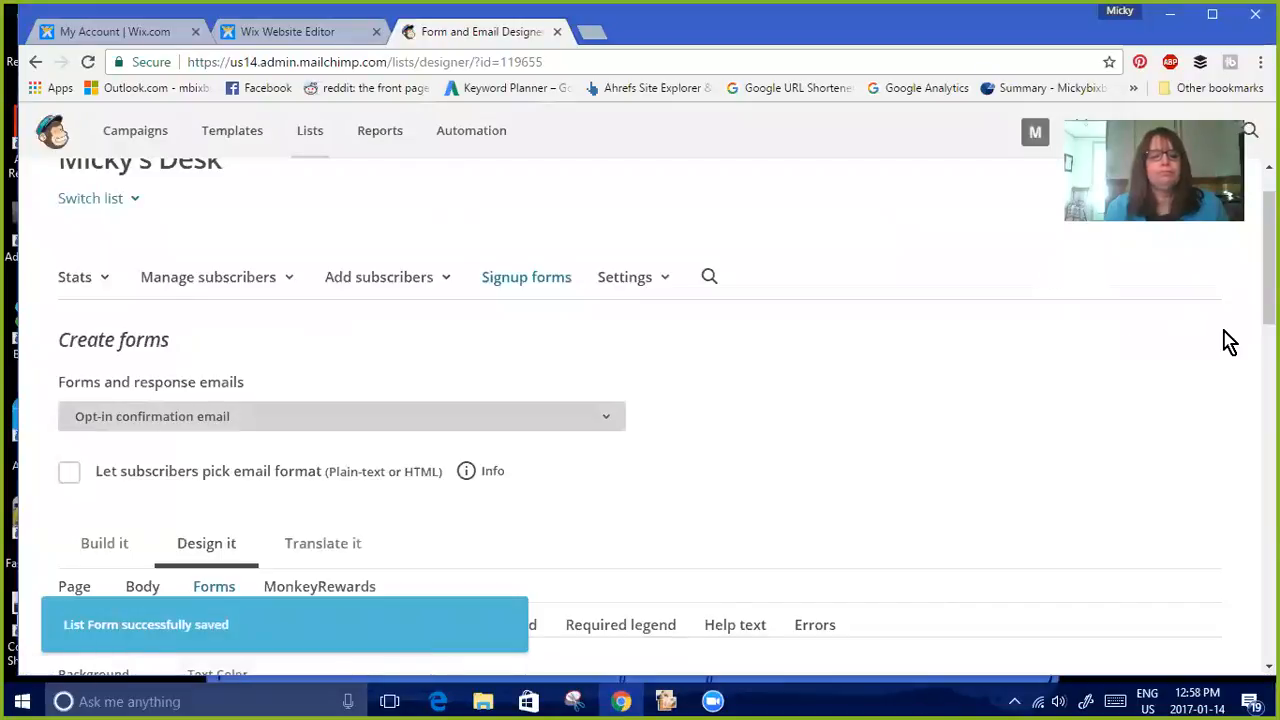
Review the updated opt-in confirmation email and its button design settings
left_click_drag(1269, 258, 1269, 504)
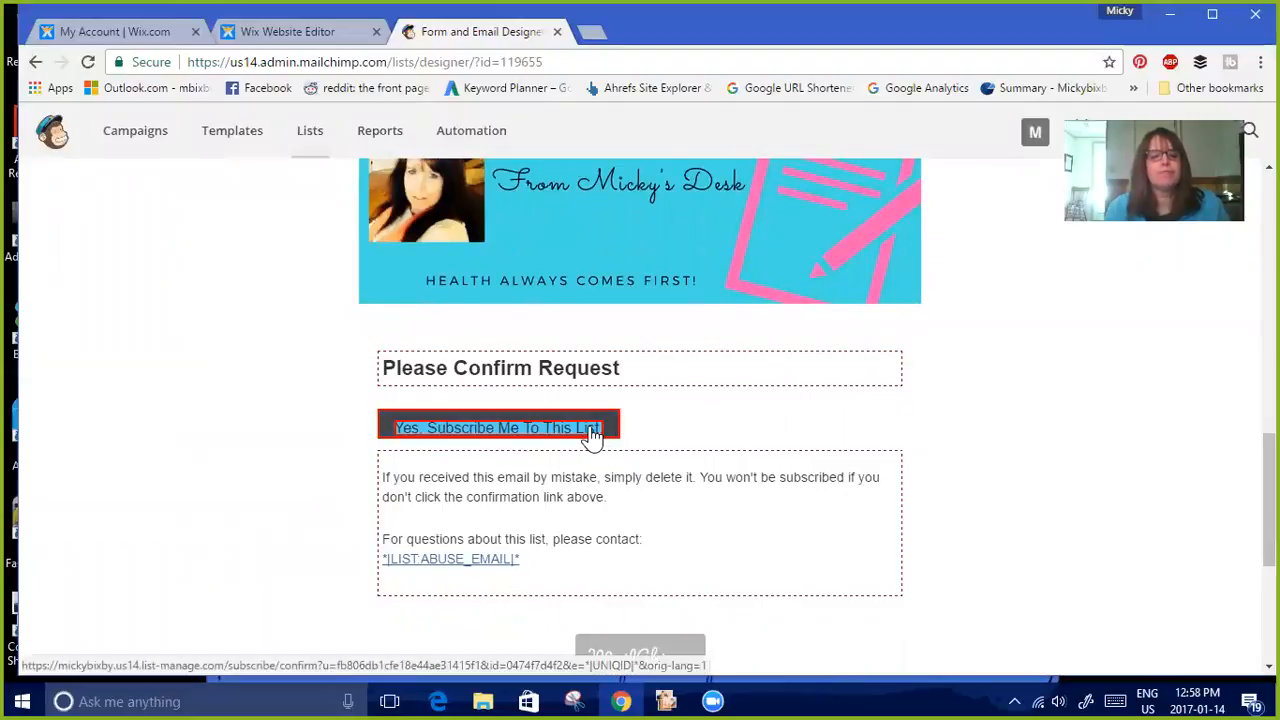
left_click_drag(1269, 496, 1269, 334)
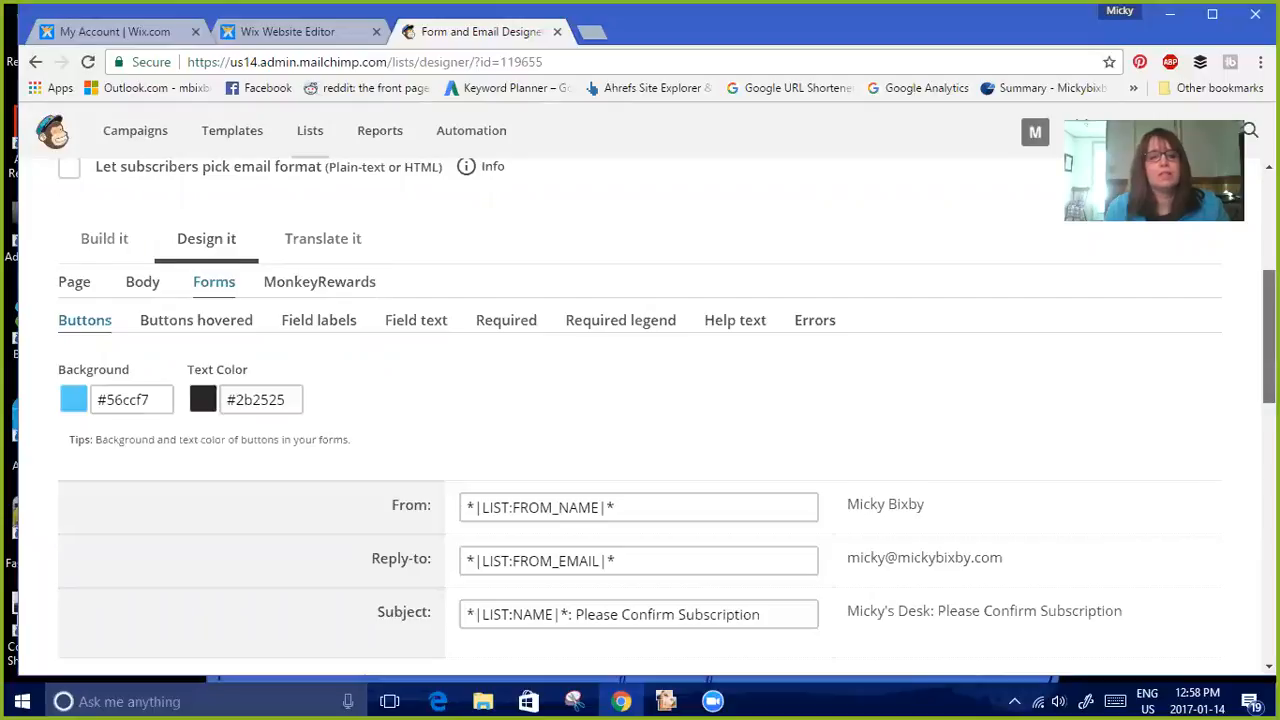
scroll(1268, 330, "up", 4)
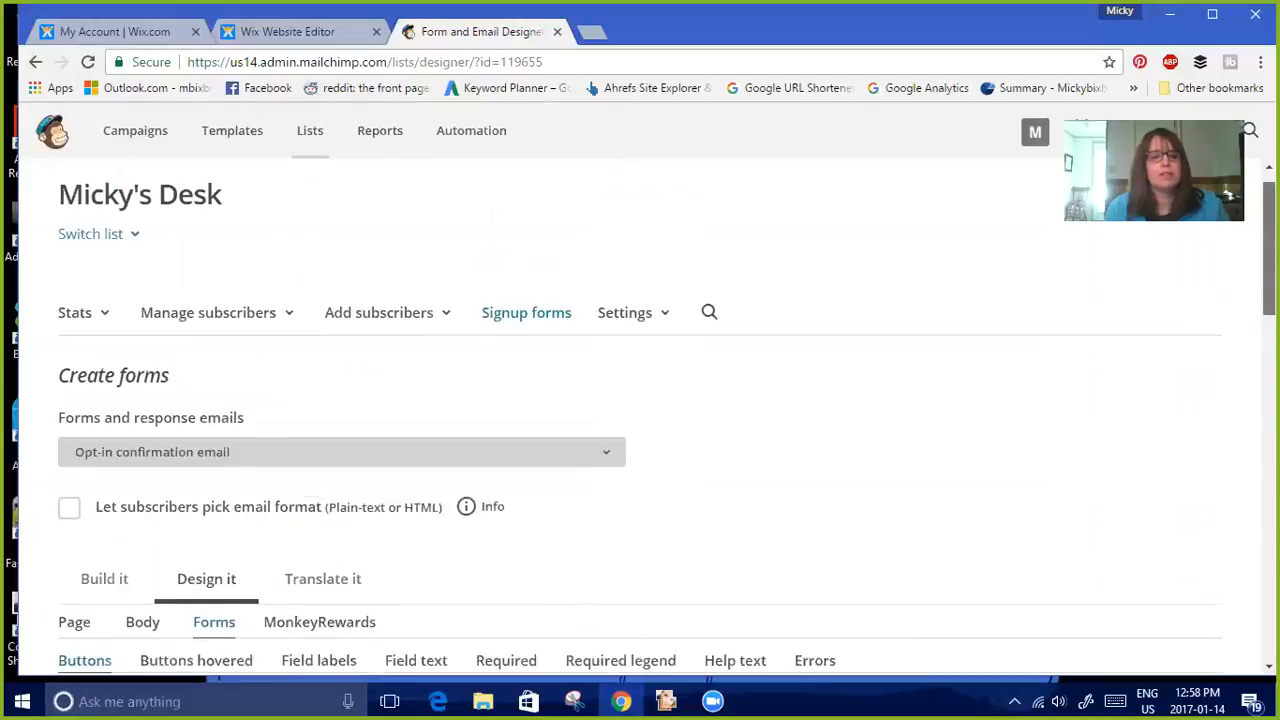
Switch to the Opt-in confirmation reCAPTCHA page and review its content in the build view
left_click(613, 467)
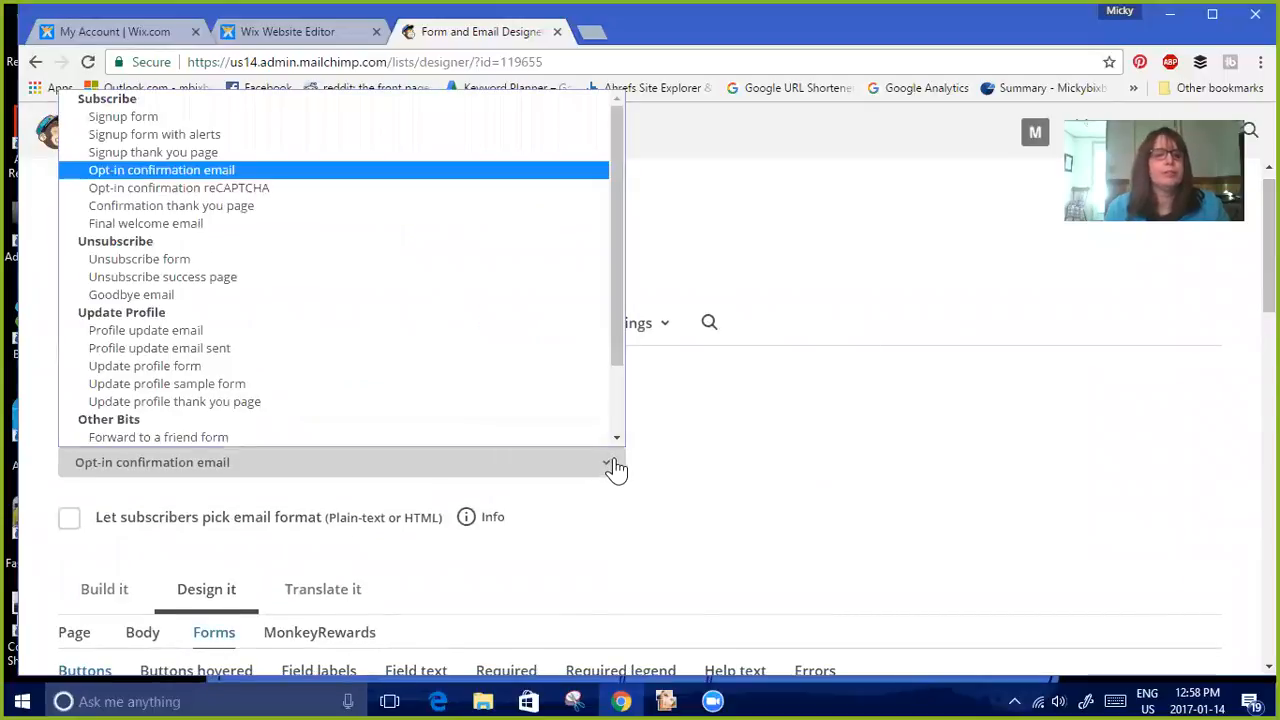
left_click(460, 190)
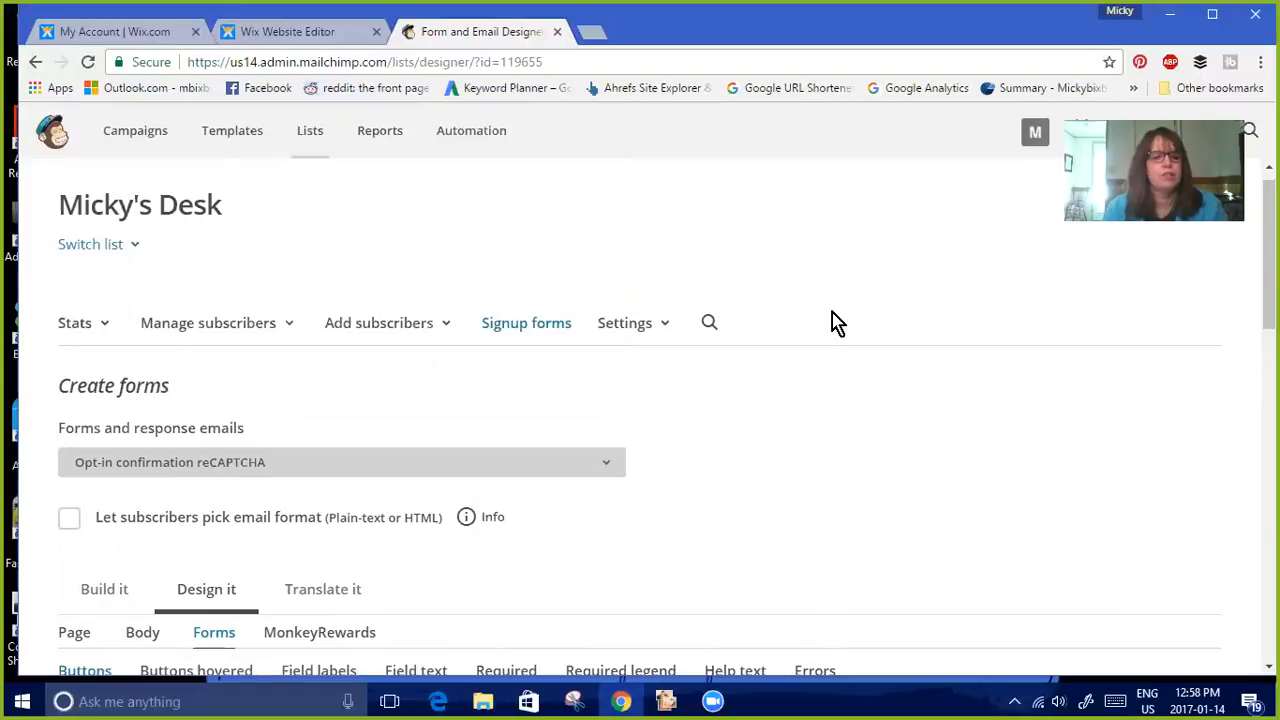
scroll(640, 420, "down", 3)
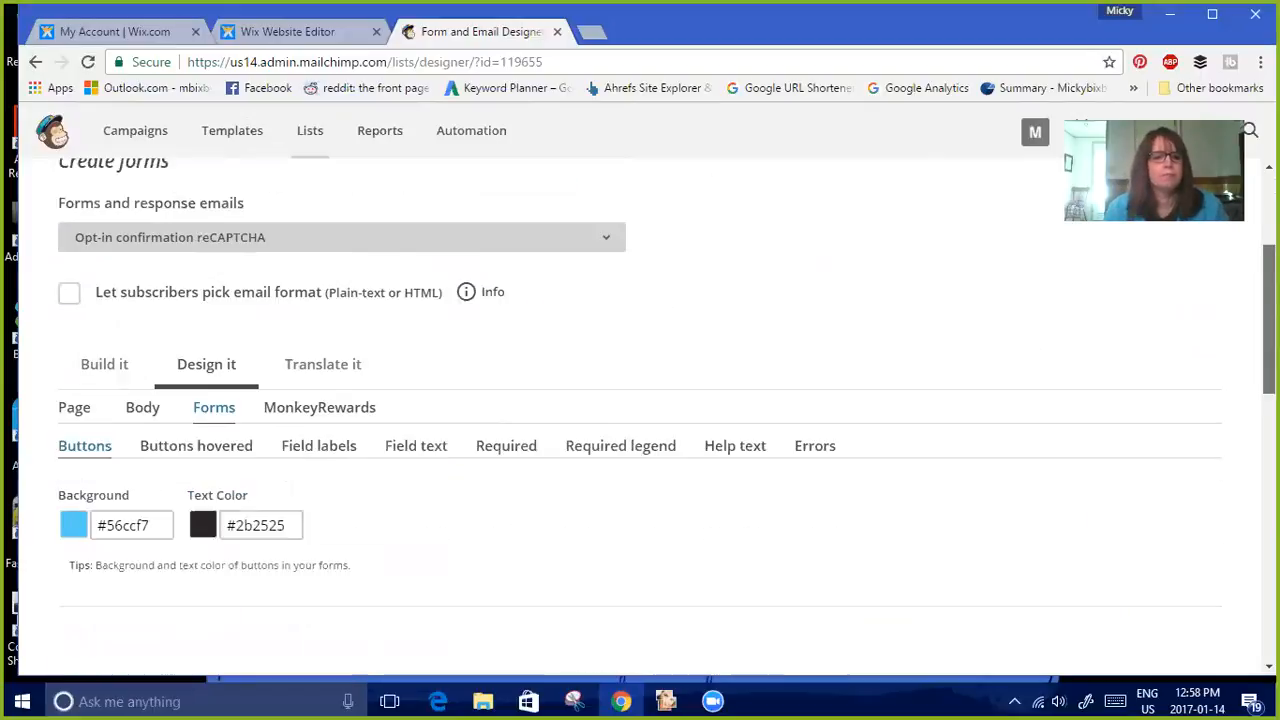
left_click(106, 313)
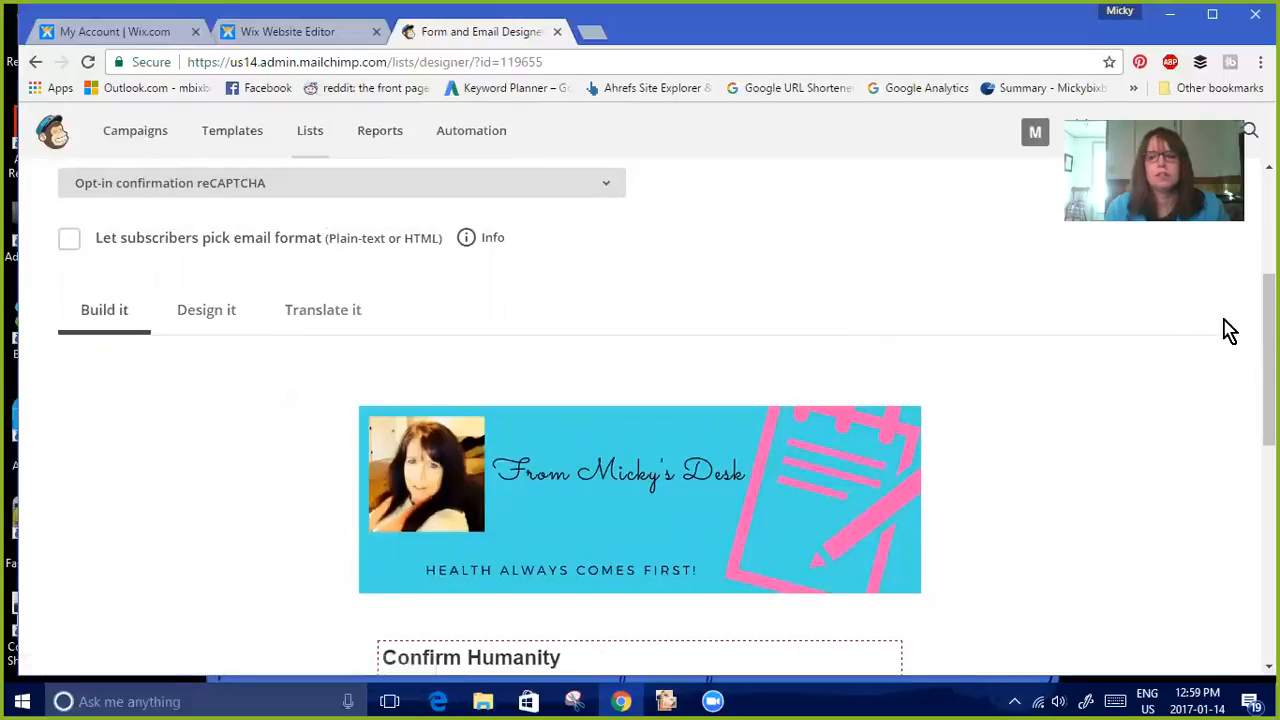
scroll(840, 430, "down", 3)
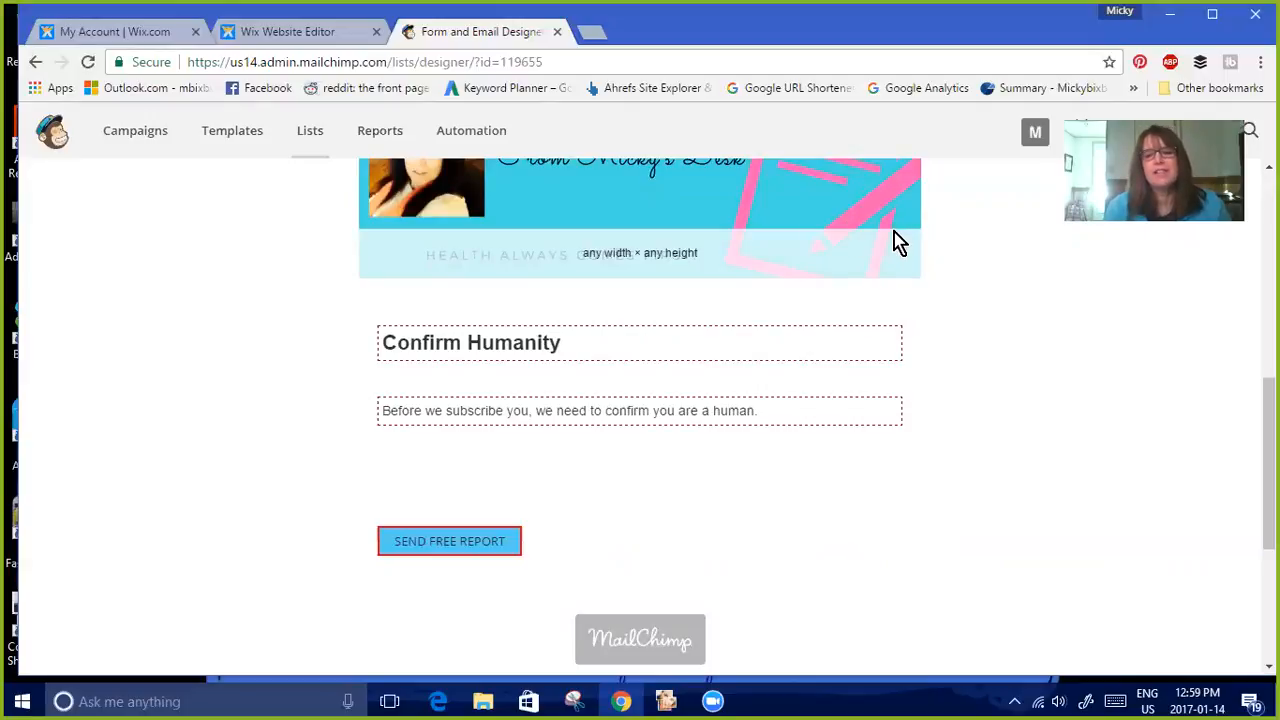
scroll(640, 400, "down", 3)
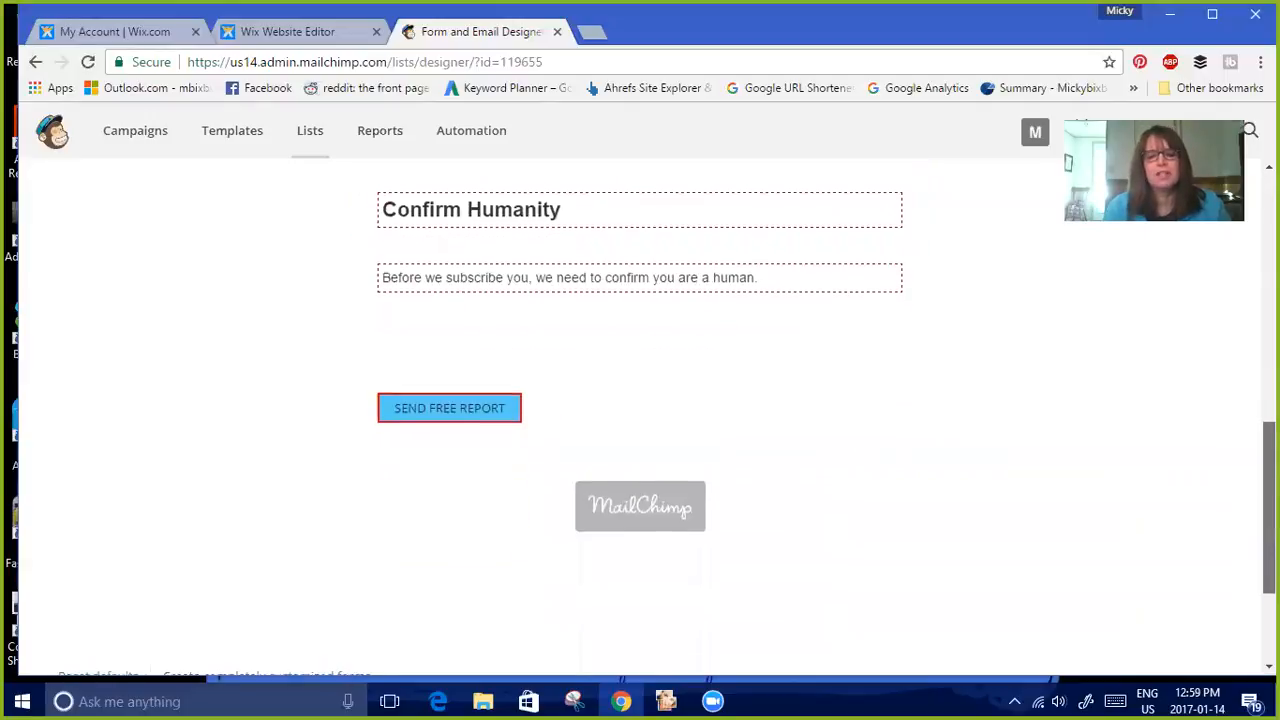
scroll(640, 400, "up", 8)
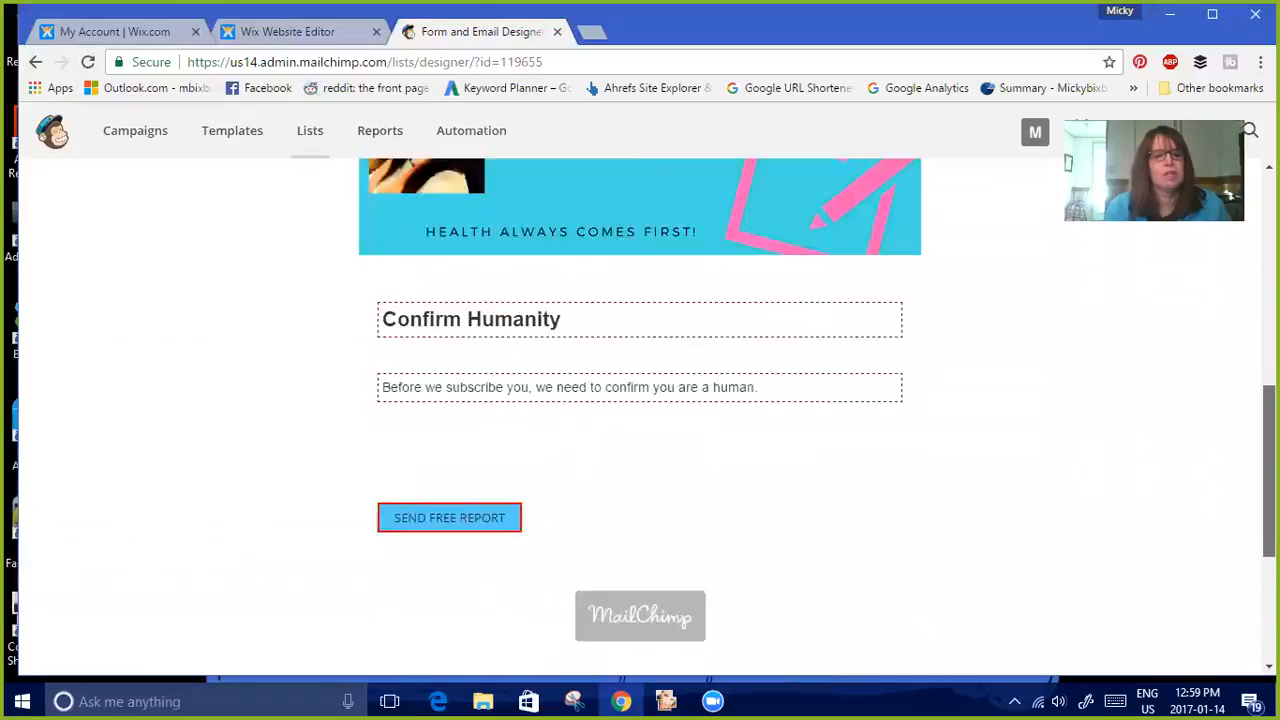
scroll(640, 420, "up", 2)
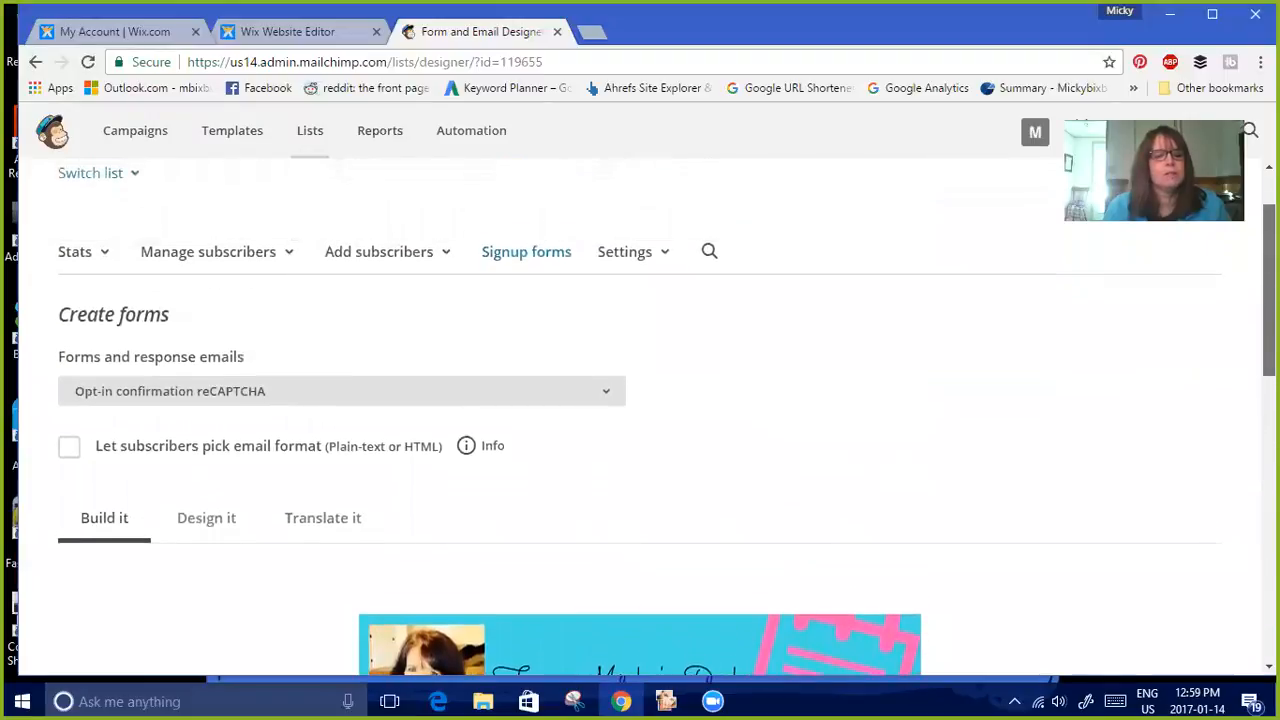
left_click_drag(1269, 272, 1269, 273)
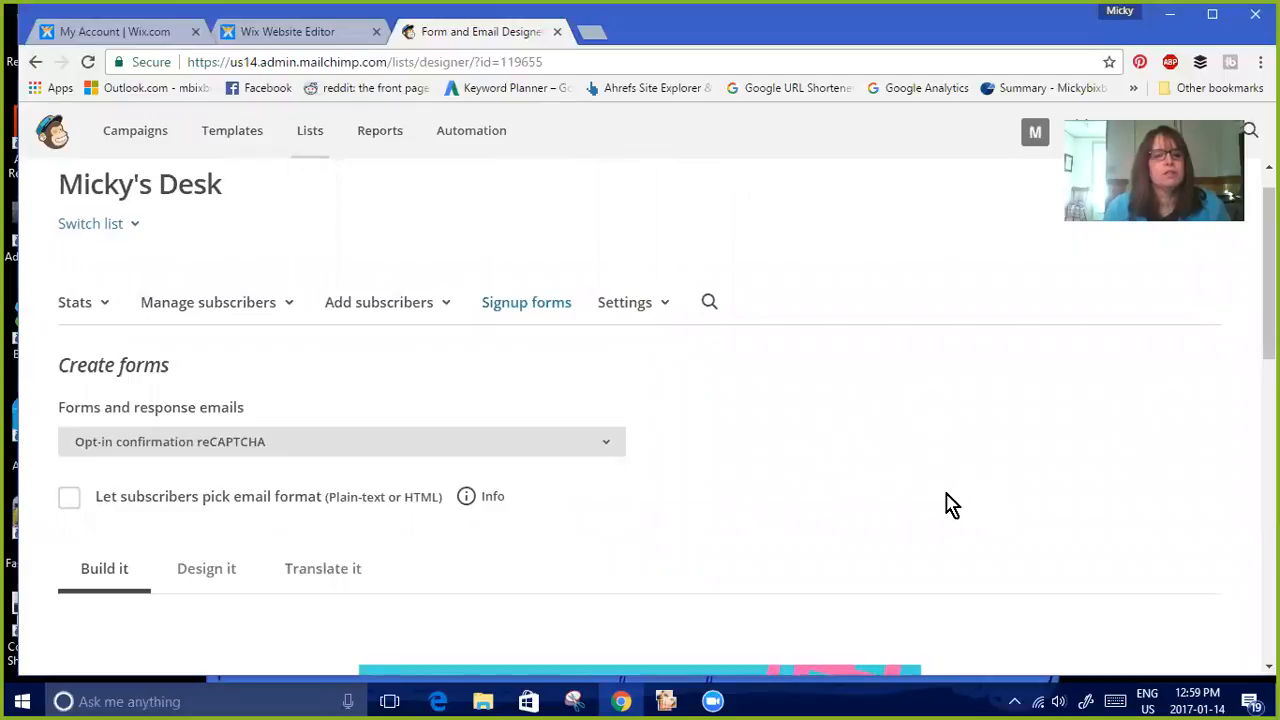
On the reCAPTCHA page, change the message to 'Before we send you your free report, we need to confirm you are a human.' and save
left_click(208, 588)
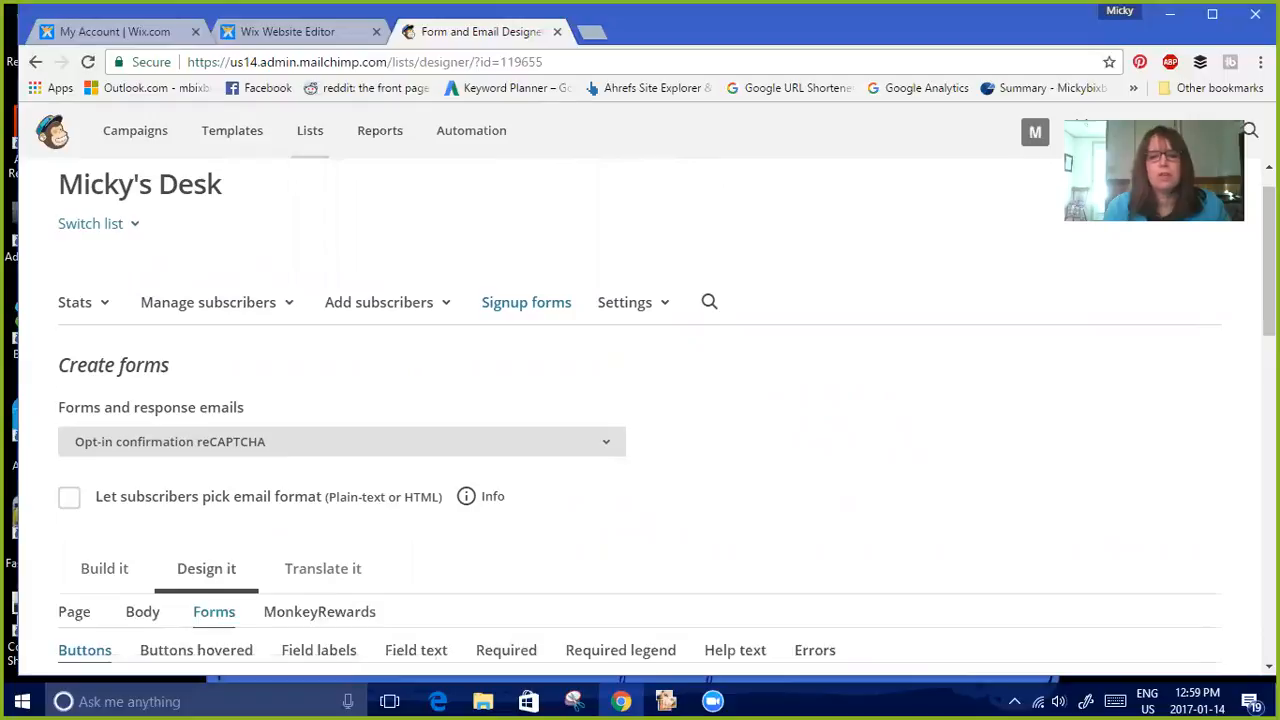
left_click_drag(1269, 262, 1269, 358)
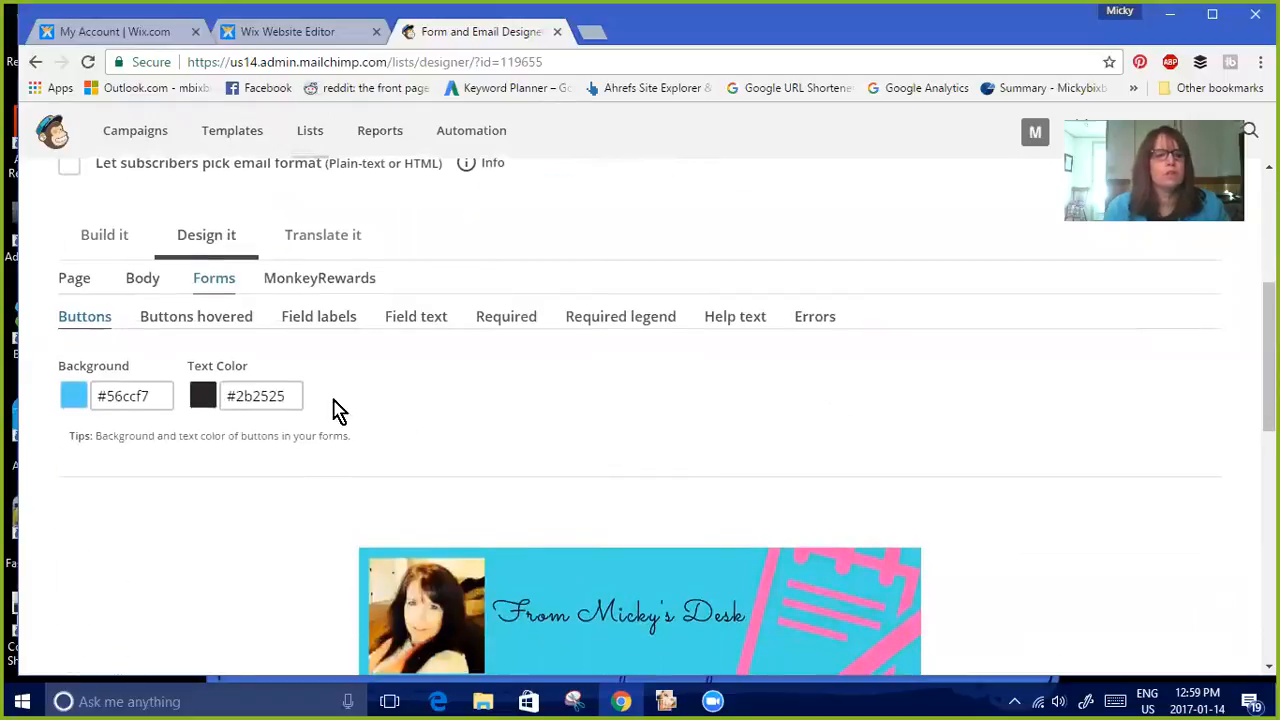
left_click(68, 284)
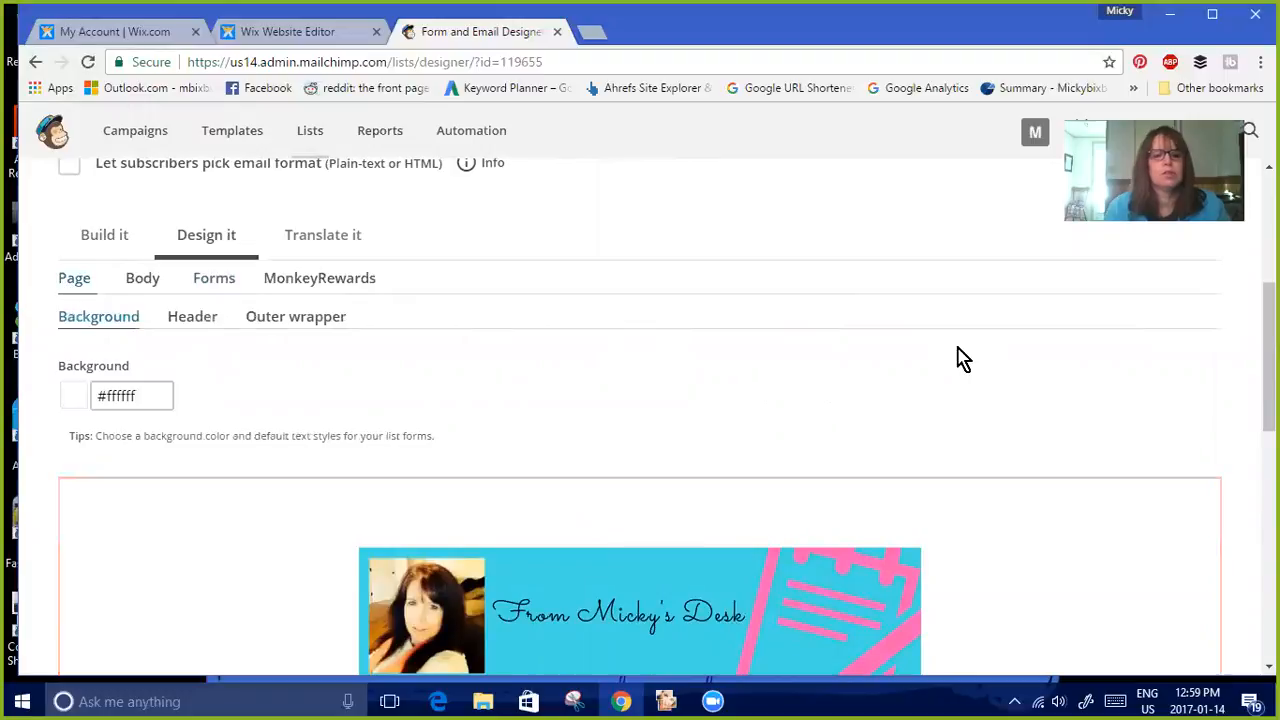
left_click_drag(1269, 357, 1269, 486)
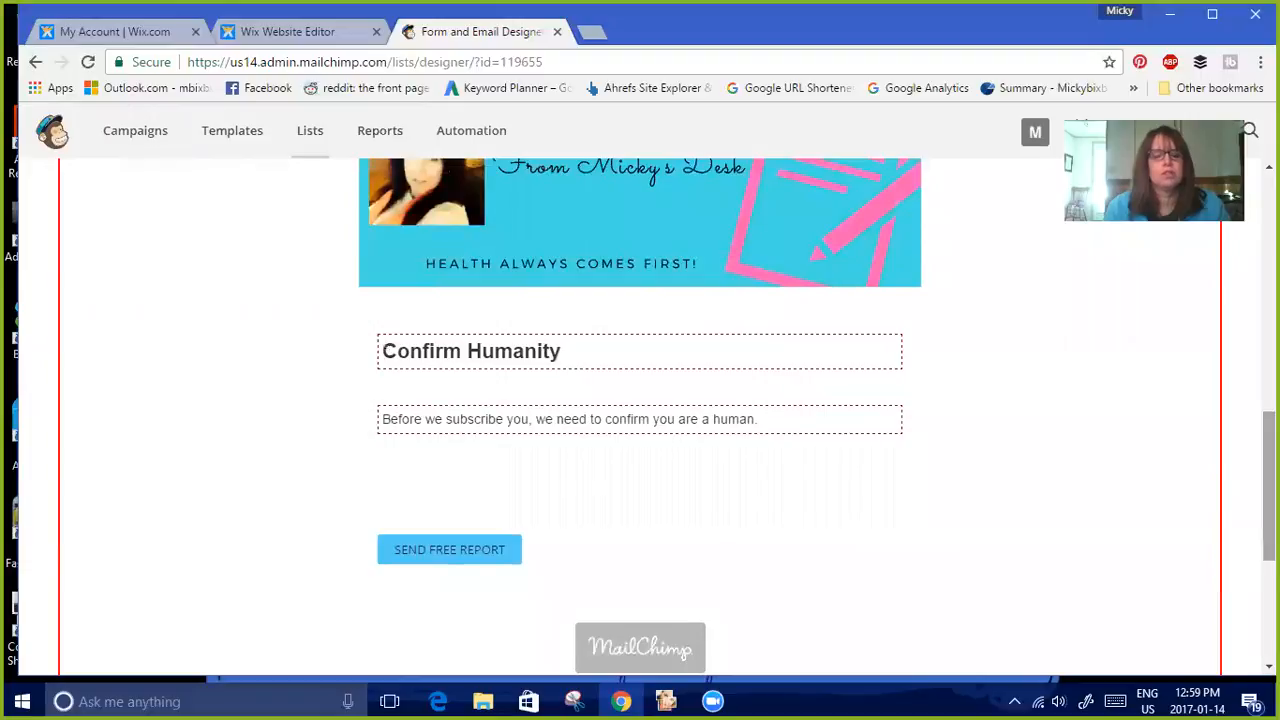
left_click(722, 432)
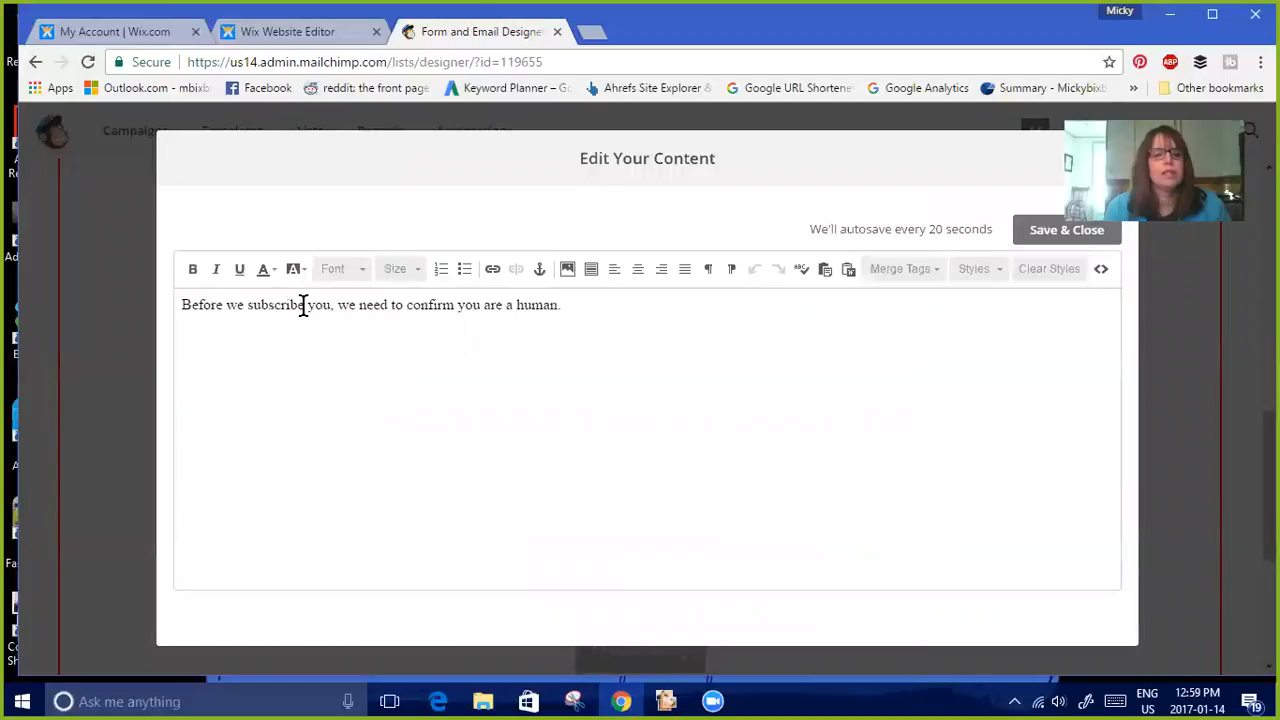
left_click_drag(263, 305, 249, 305)
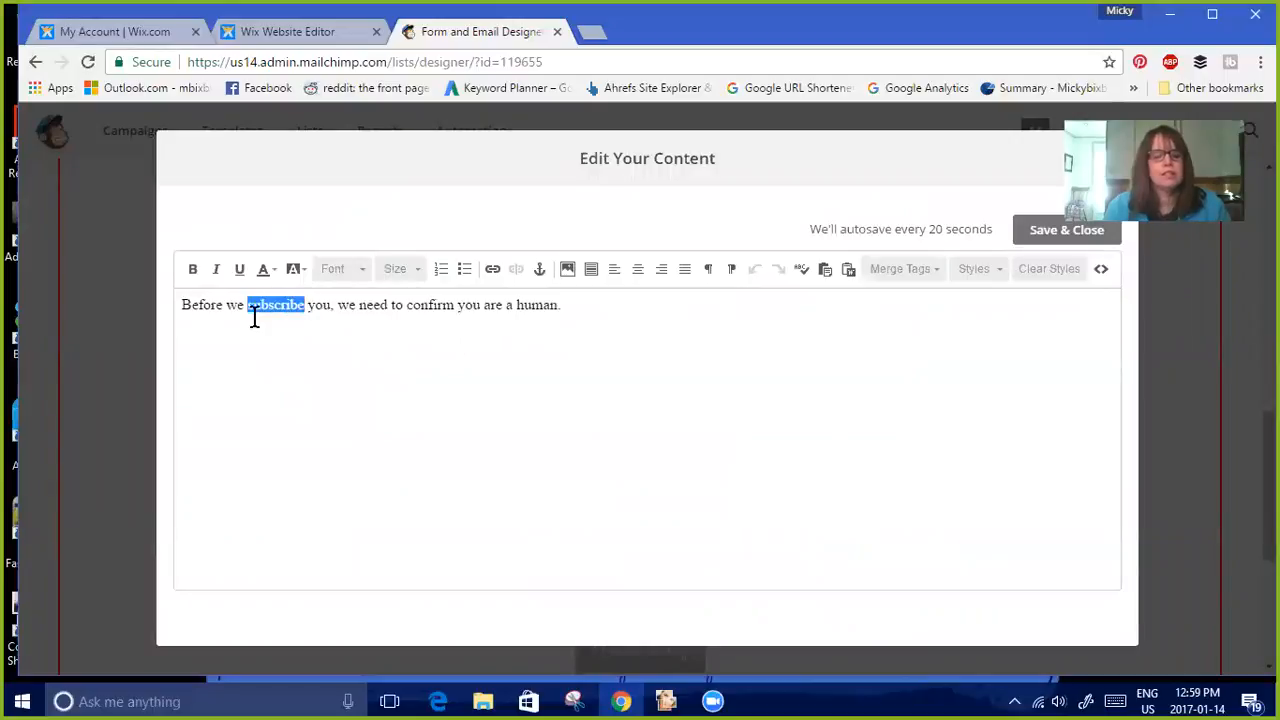
type("send")
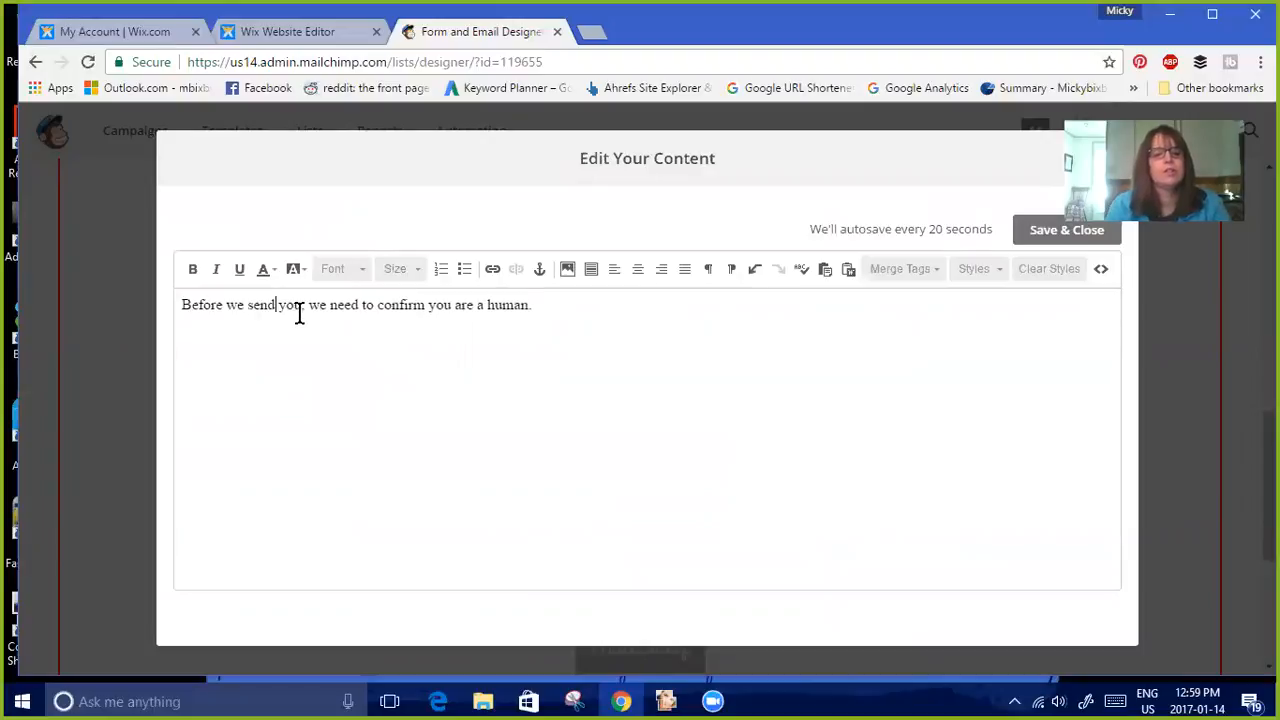
type(" your fi")
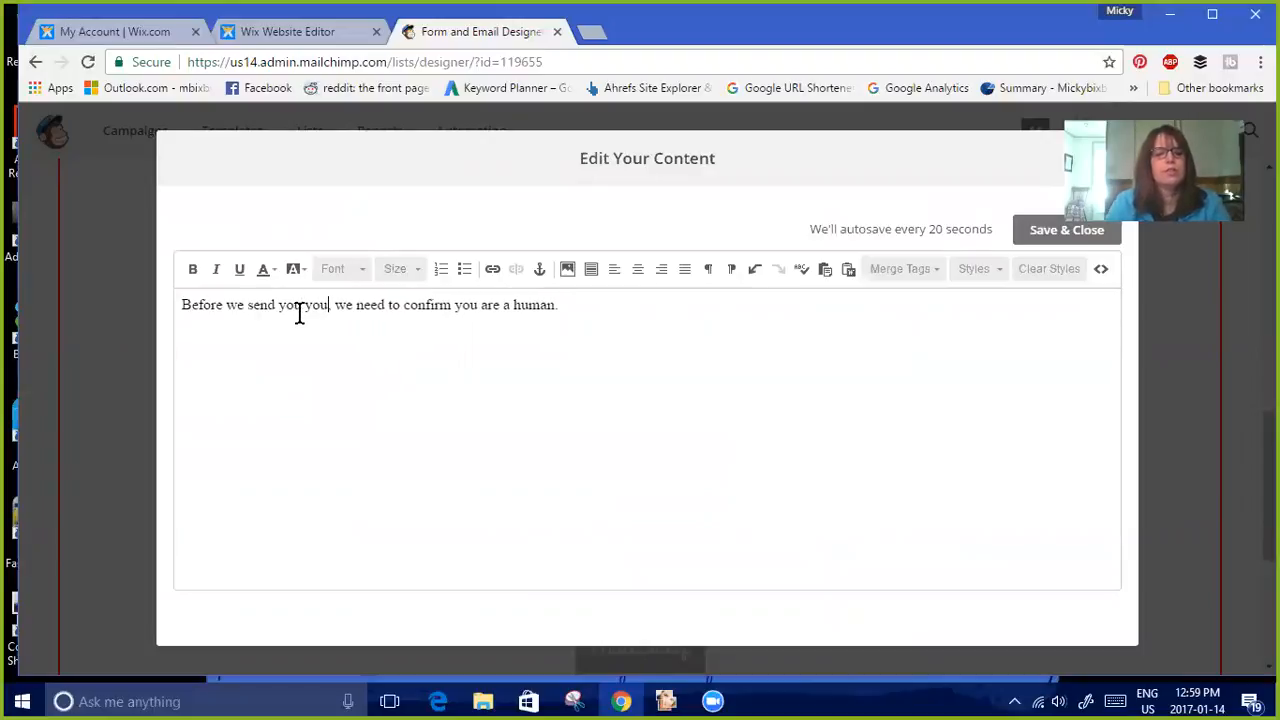
type("ree report")
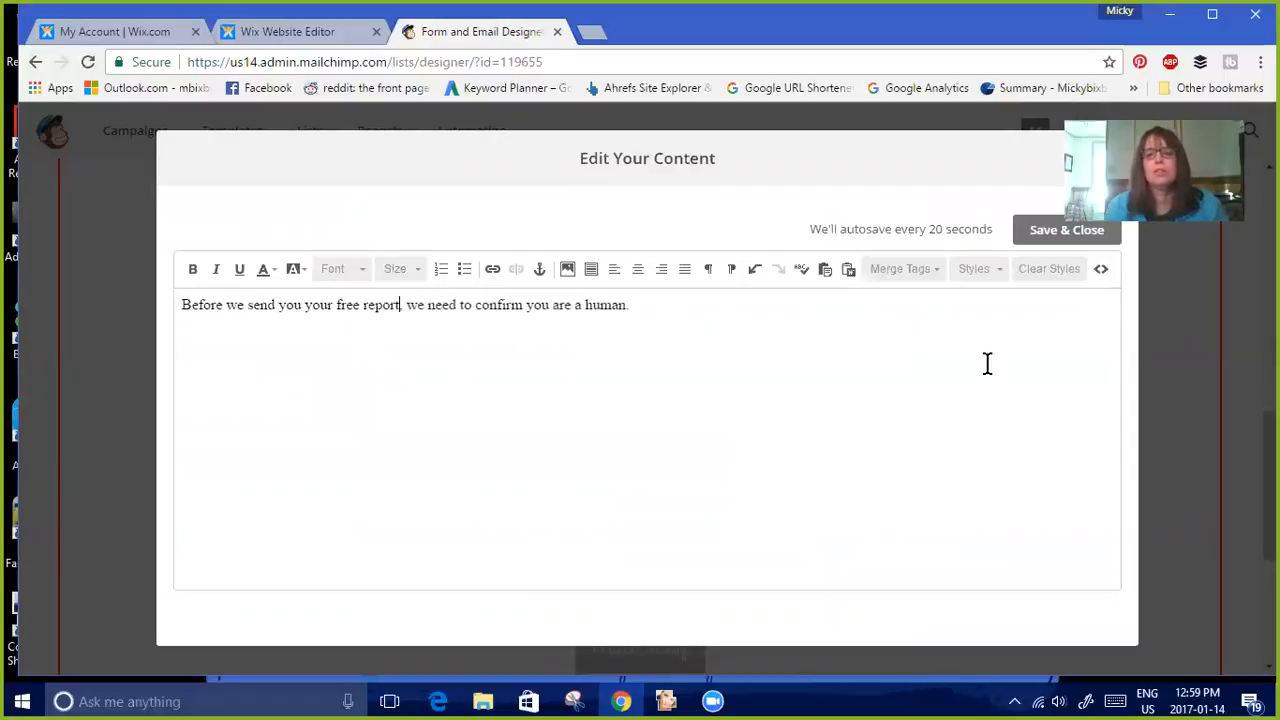
left_click(1071, 230)
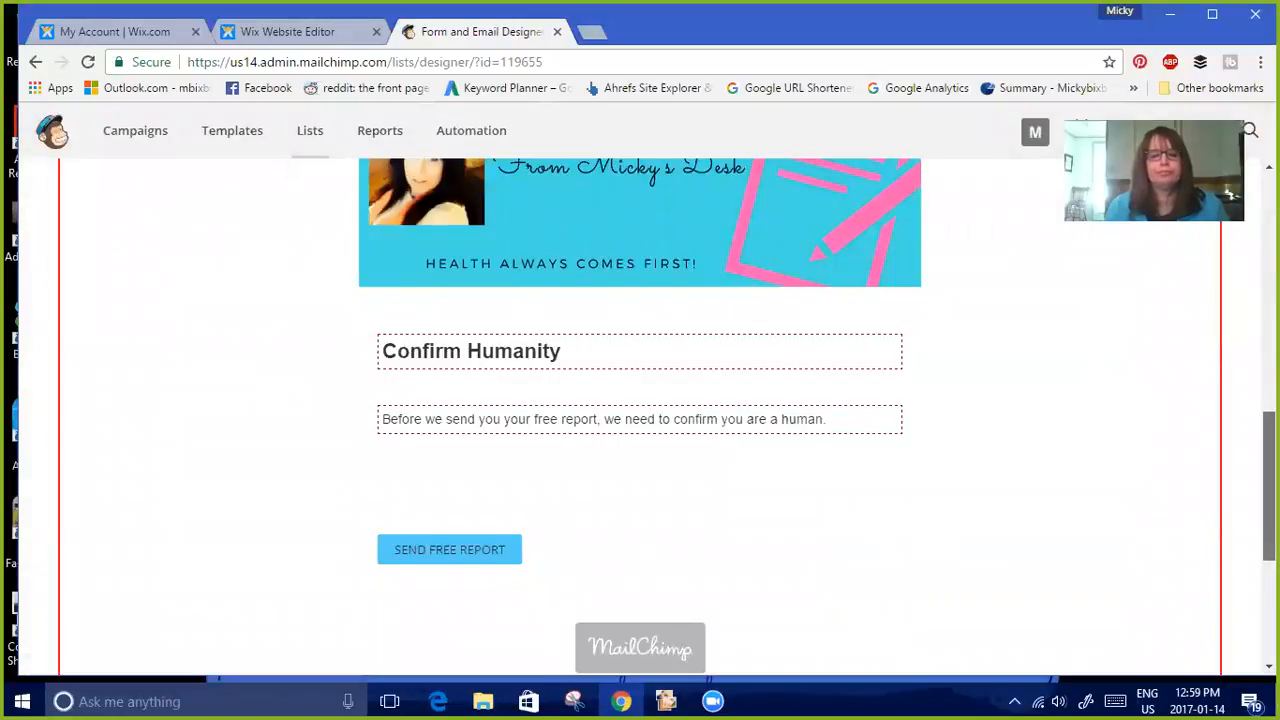
Switch to the Confirmation thank you page and review its content
scroll(1100, 387, "down", 1)
scroll(640, 400, "down", 2)
scroll(640, 400, "up", 9)
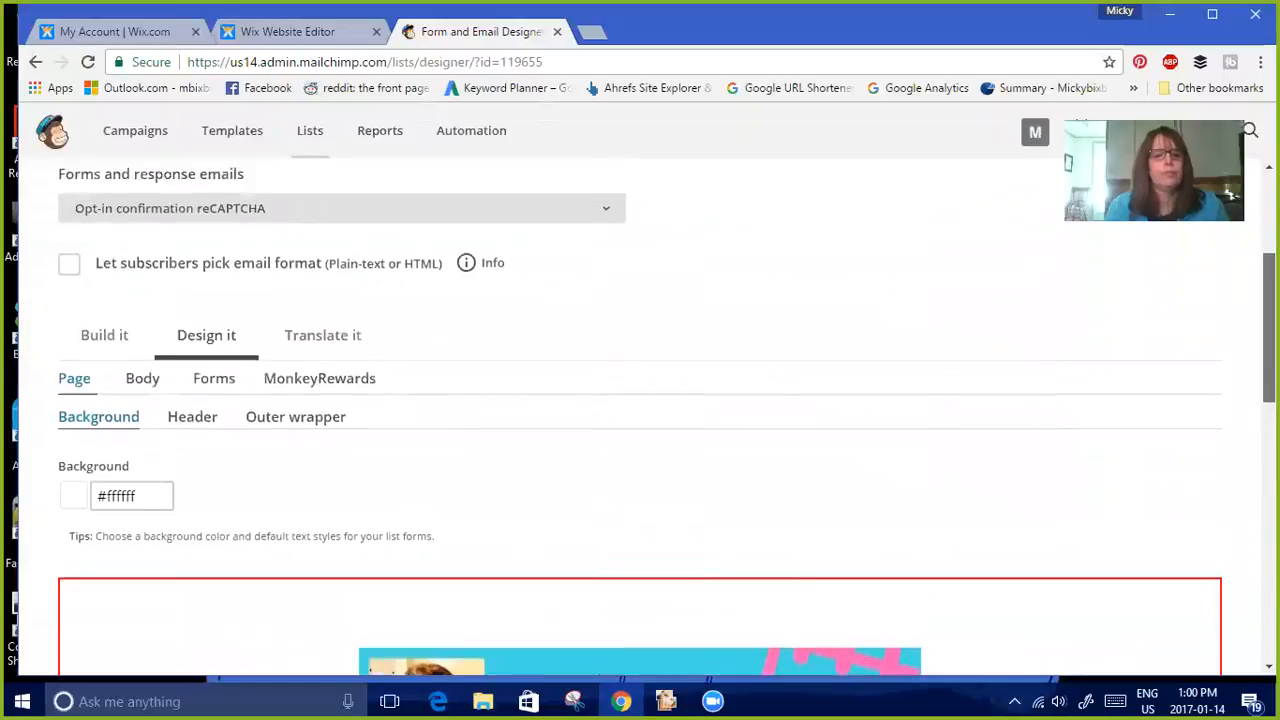
left_click(606, 300)
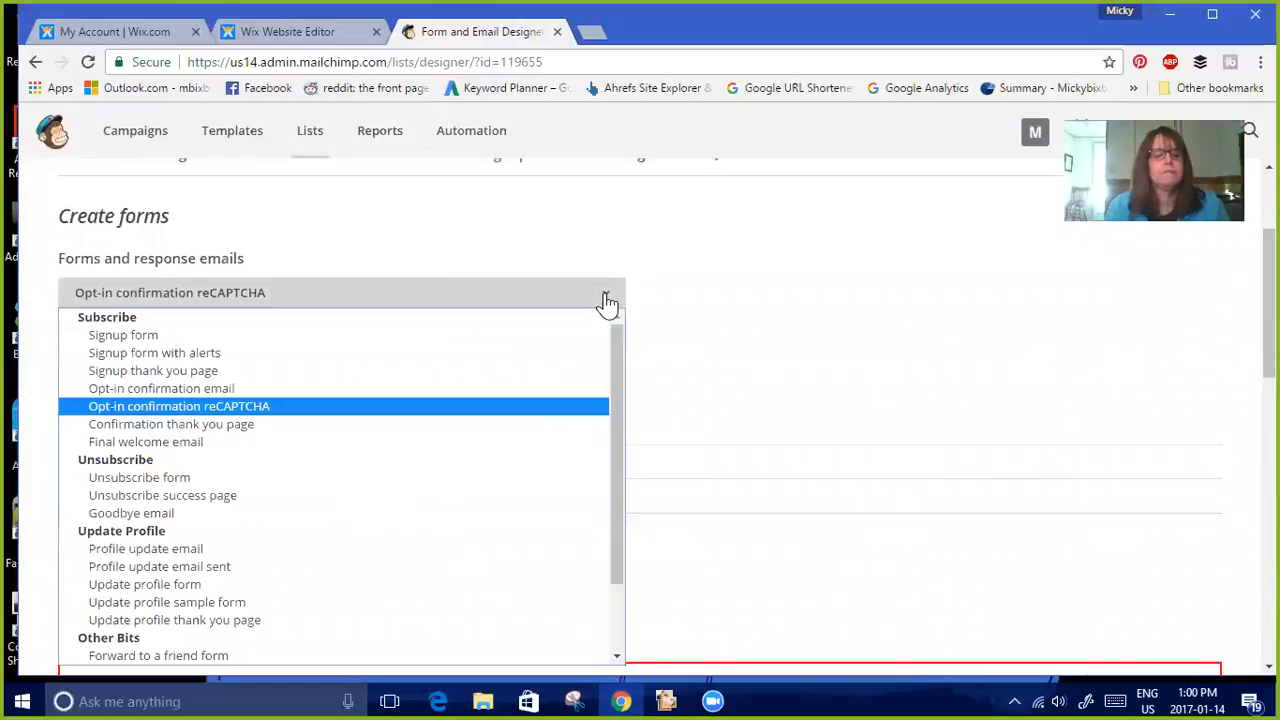
left_click(509, 425)
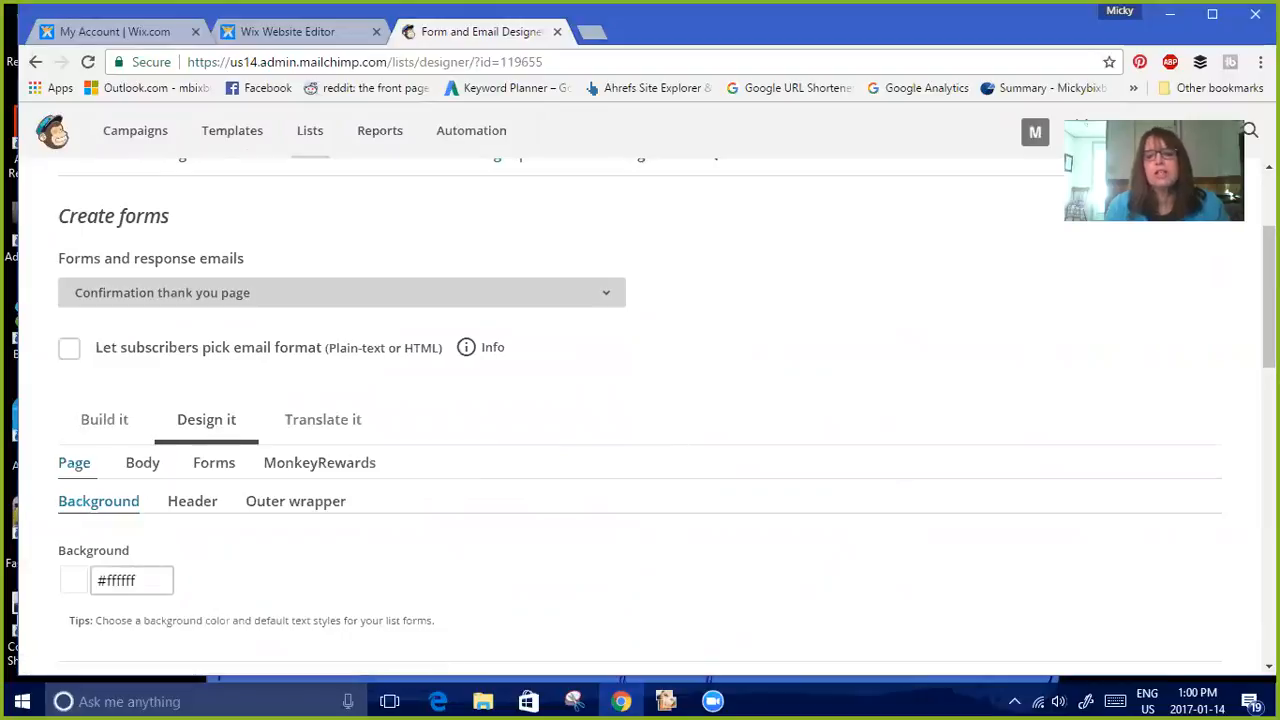
scroll(640, 418, "down", 5)
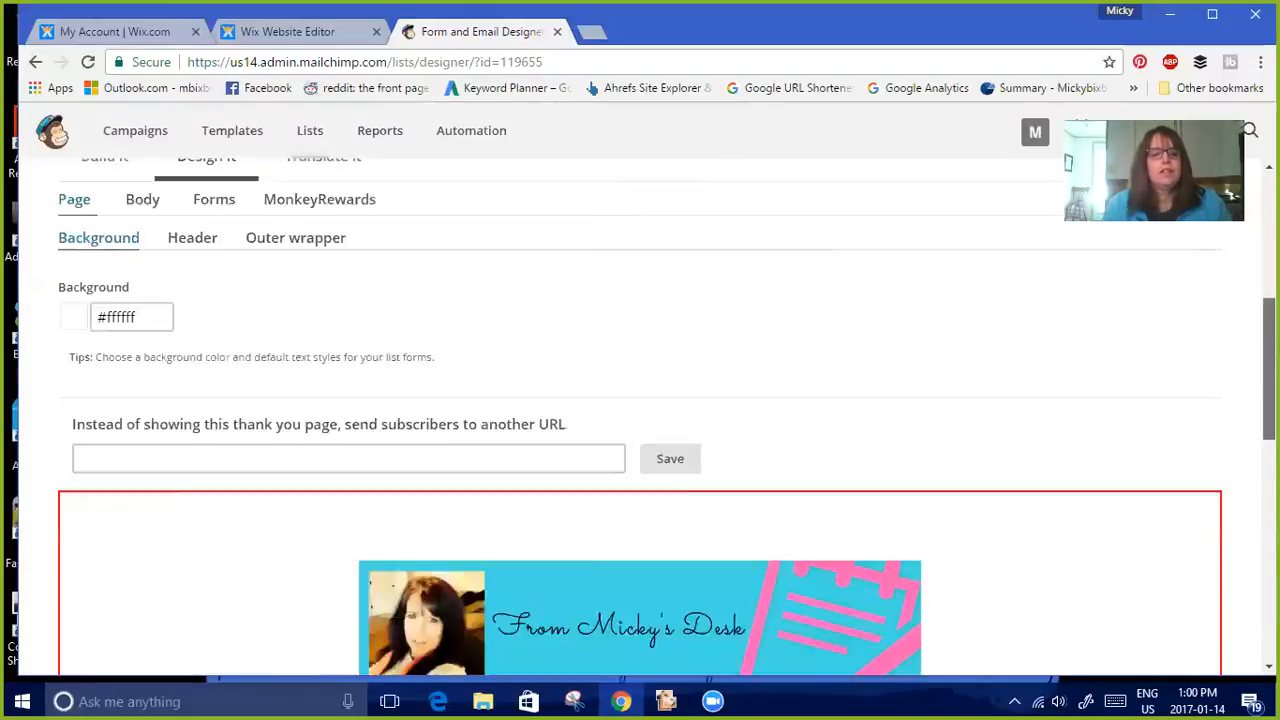
scroll(640, 418, "down", 2)
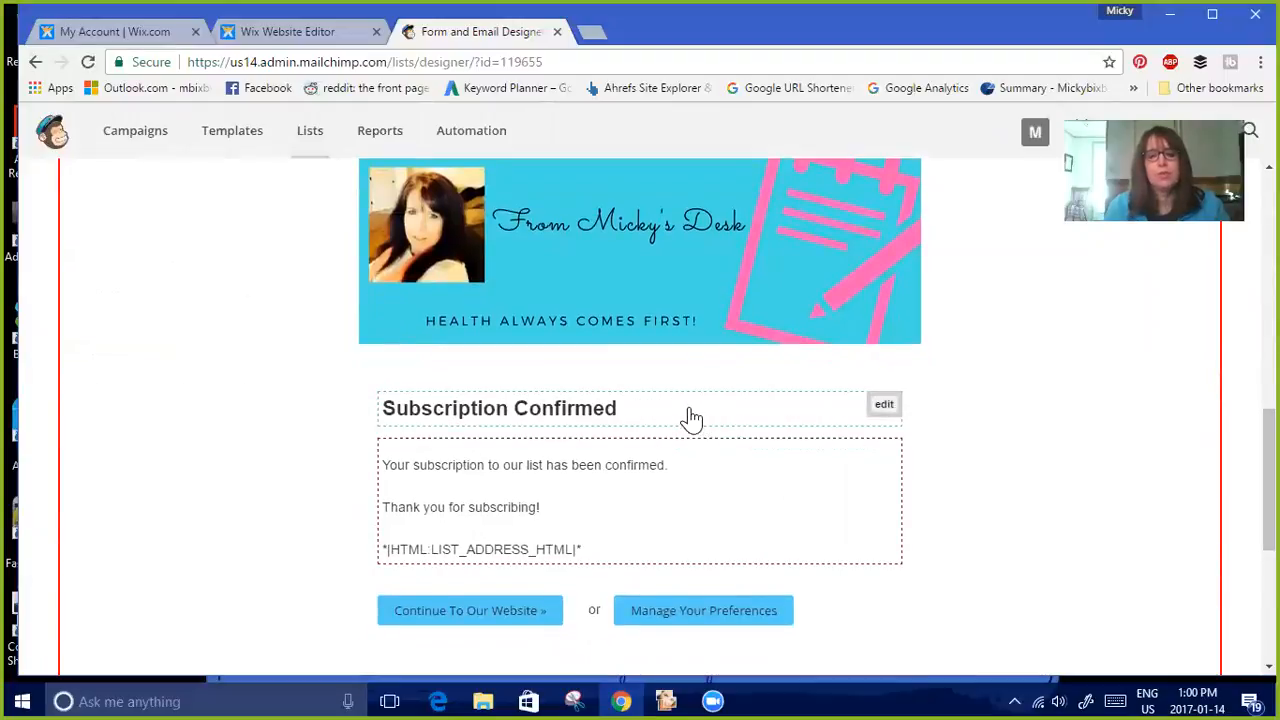
Change the Confirmation thank you page heading to 'Request Confirmed' and save it
left_click(885, 408)
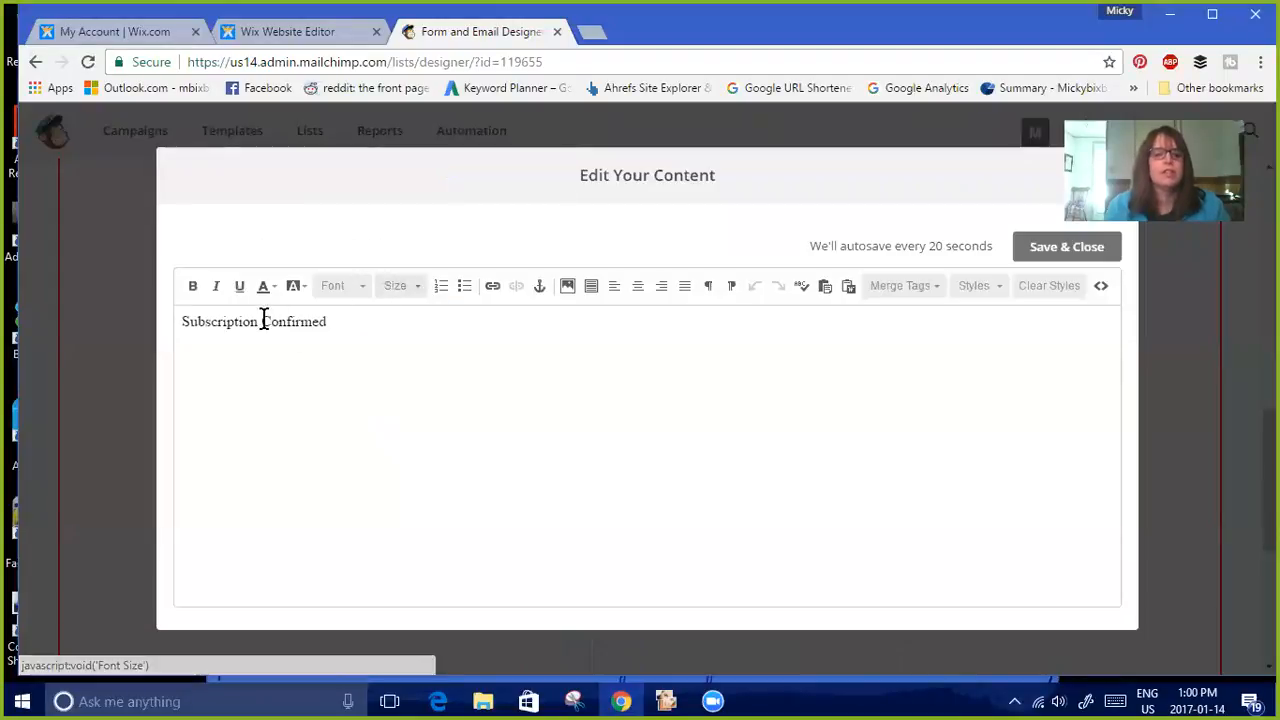
left_click_drag(258, 321, 181, 320)
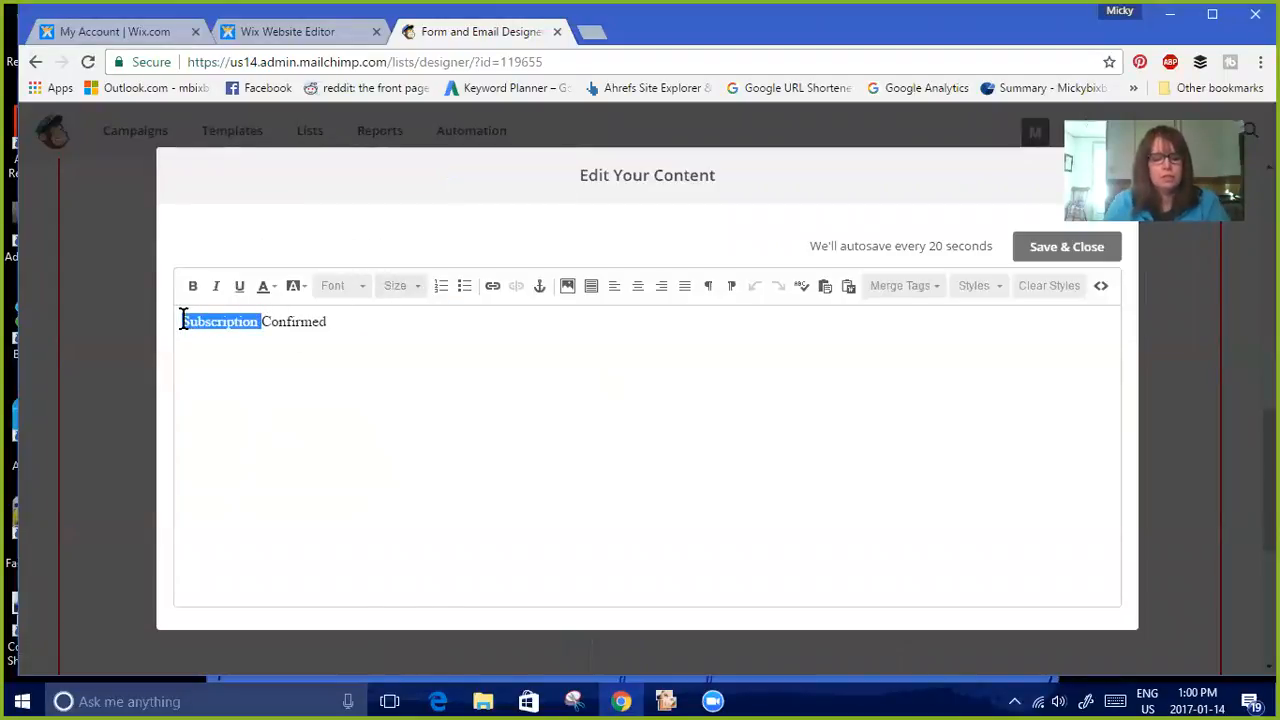
type("Req")
type("t")
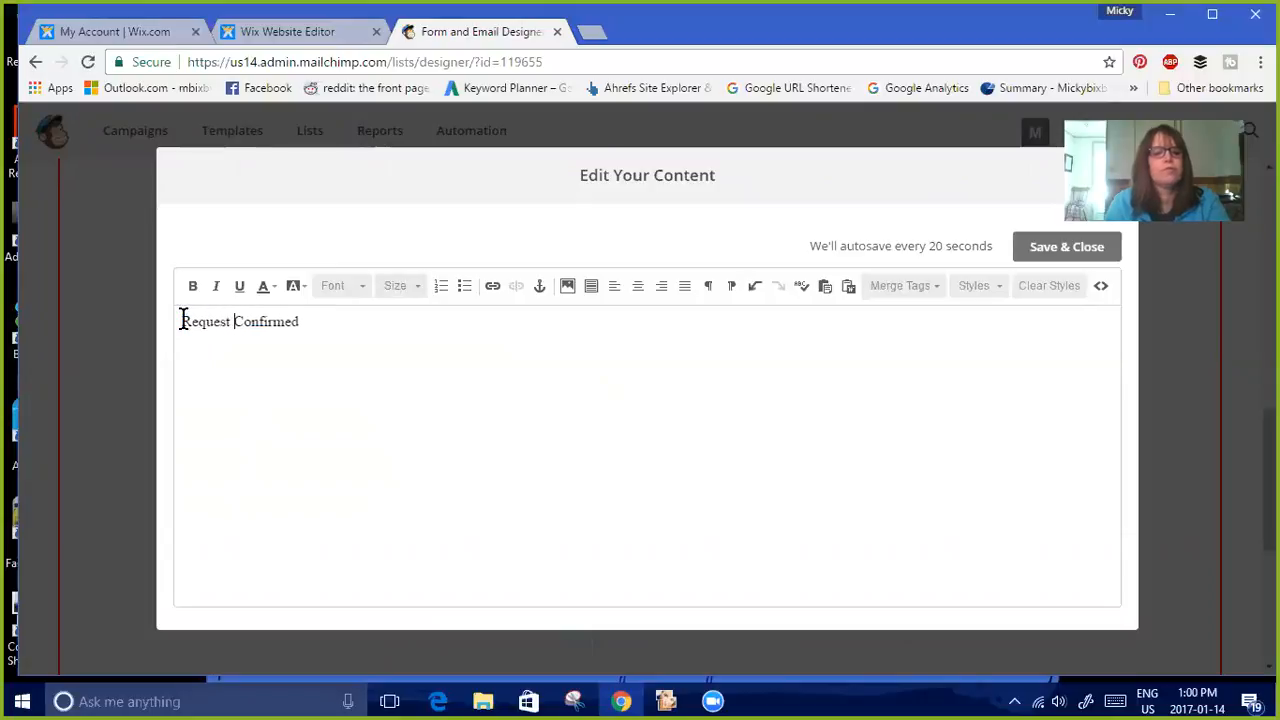
left_click(1057, 252)
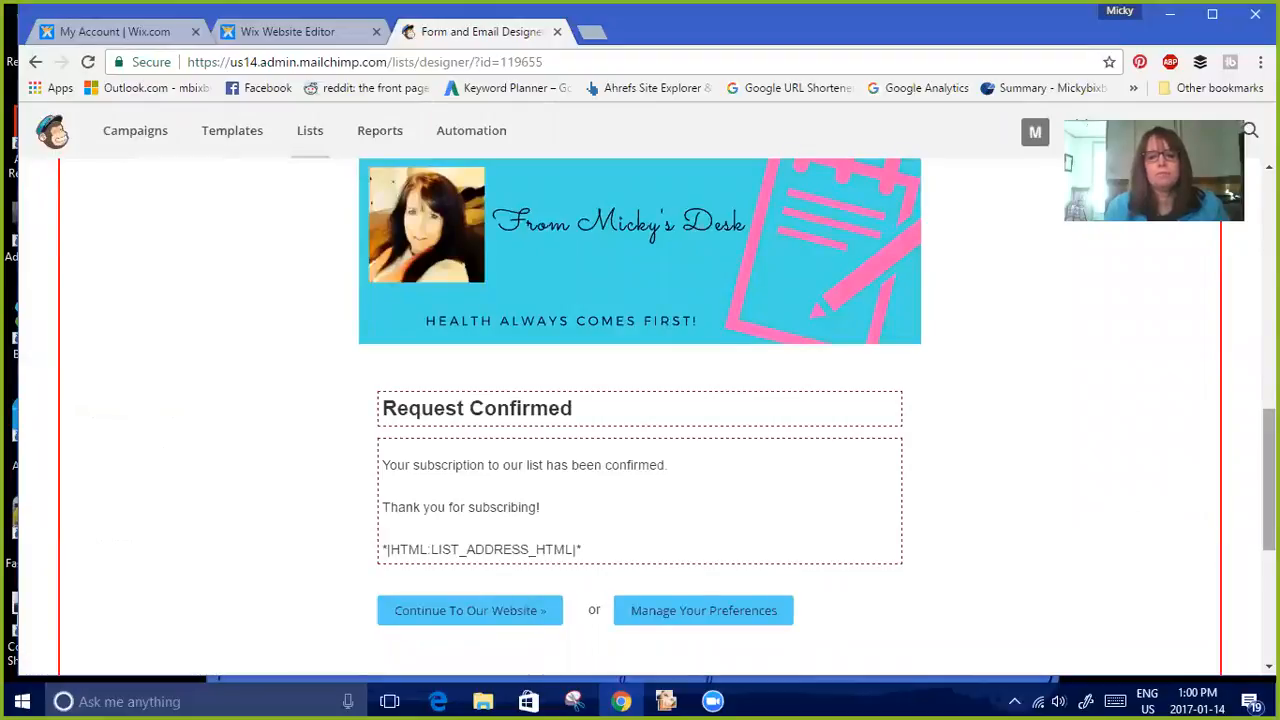
Change the thank-you page heading to 'Thank you!' and save it
scroll(640, 420, "down", 2)
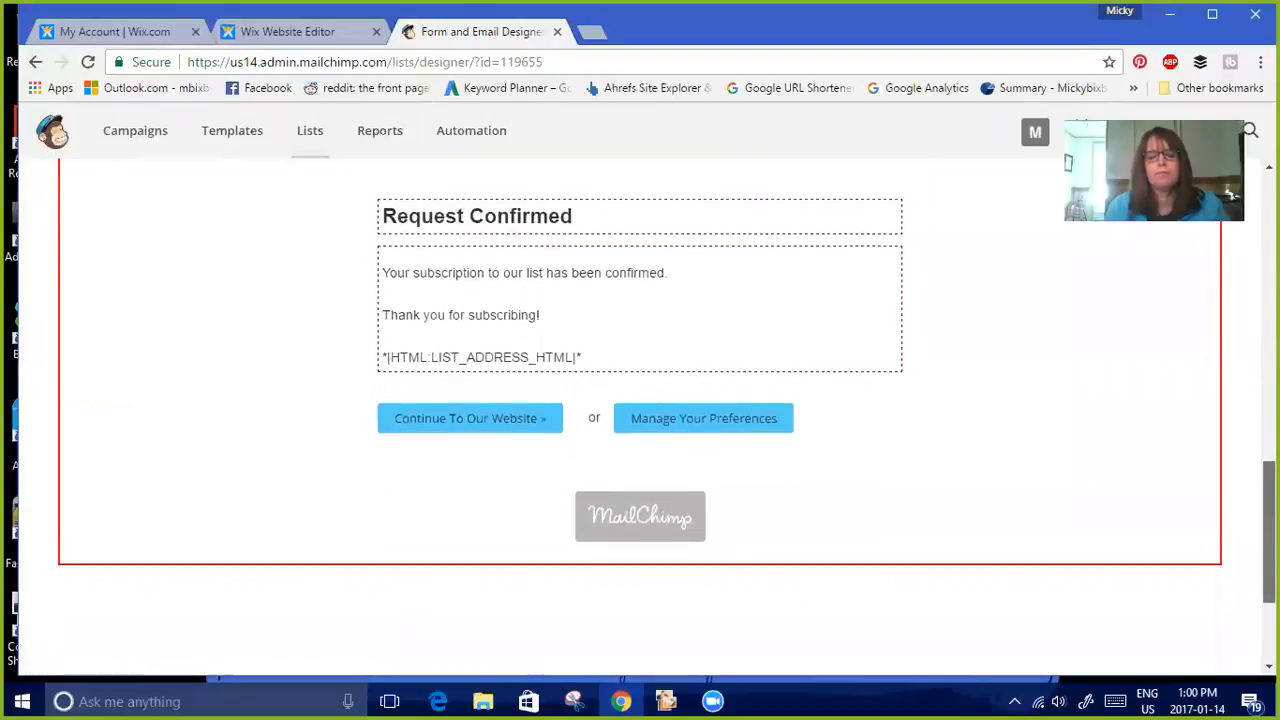
scroll(640, 420, "up", 7)
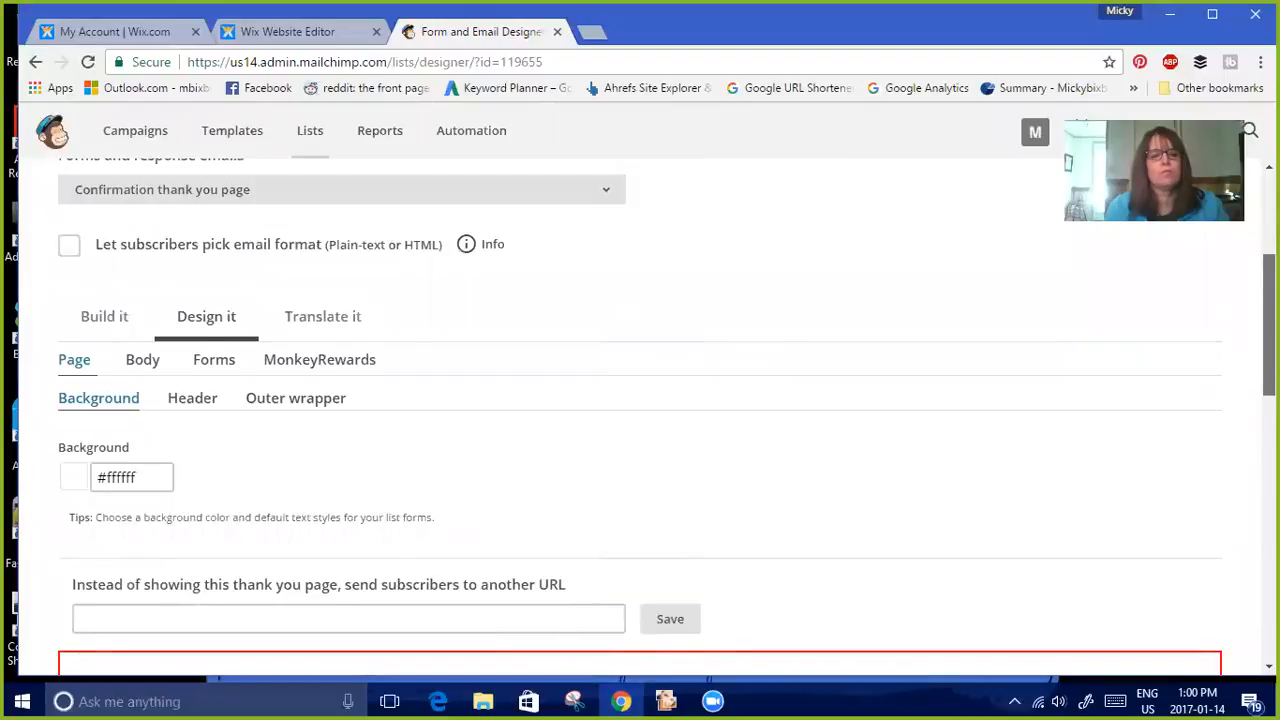
scroll(640, 420, "up", 1)
scroll(568, 420, "down", 6)
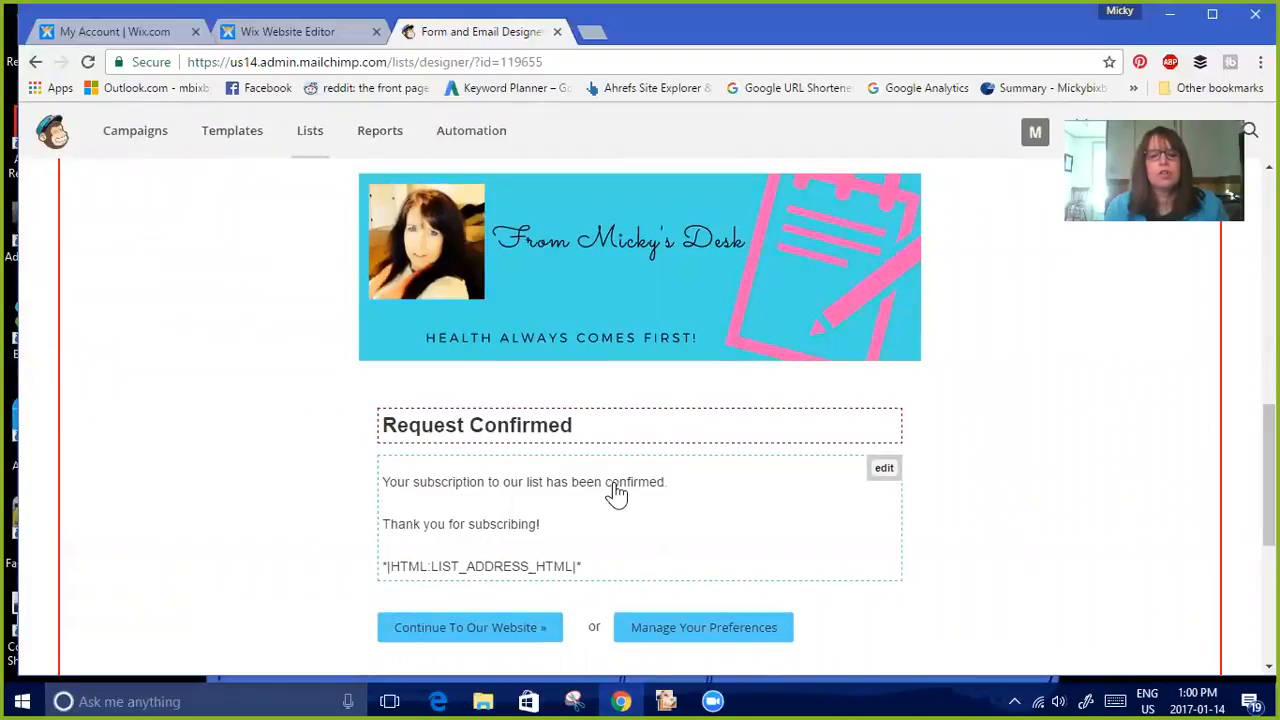
left_click(560, 432)
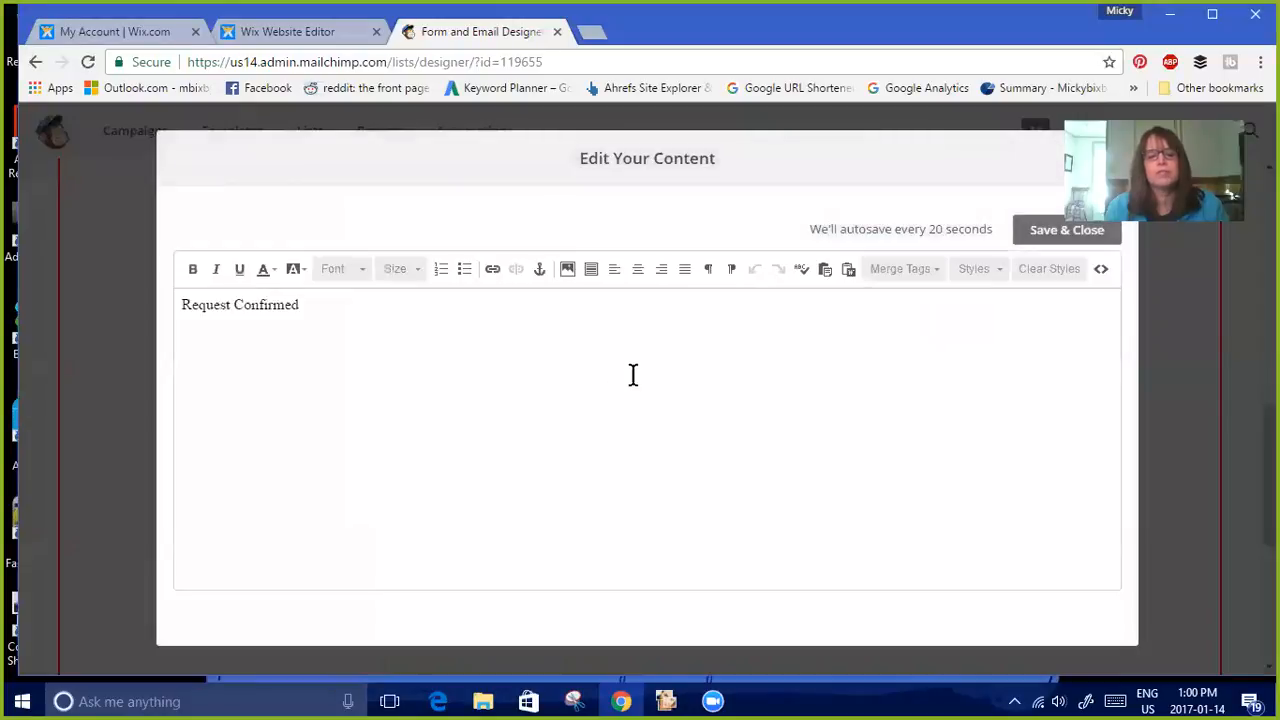
left_click_drag(314, 304, 120, 291)
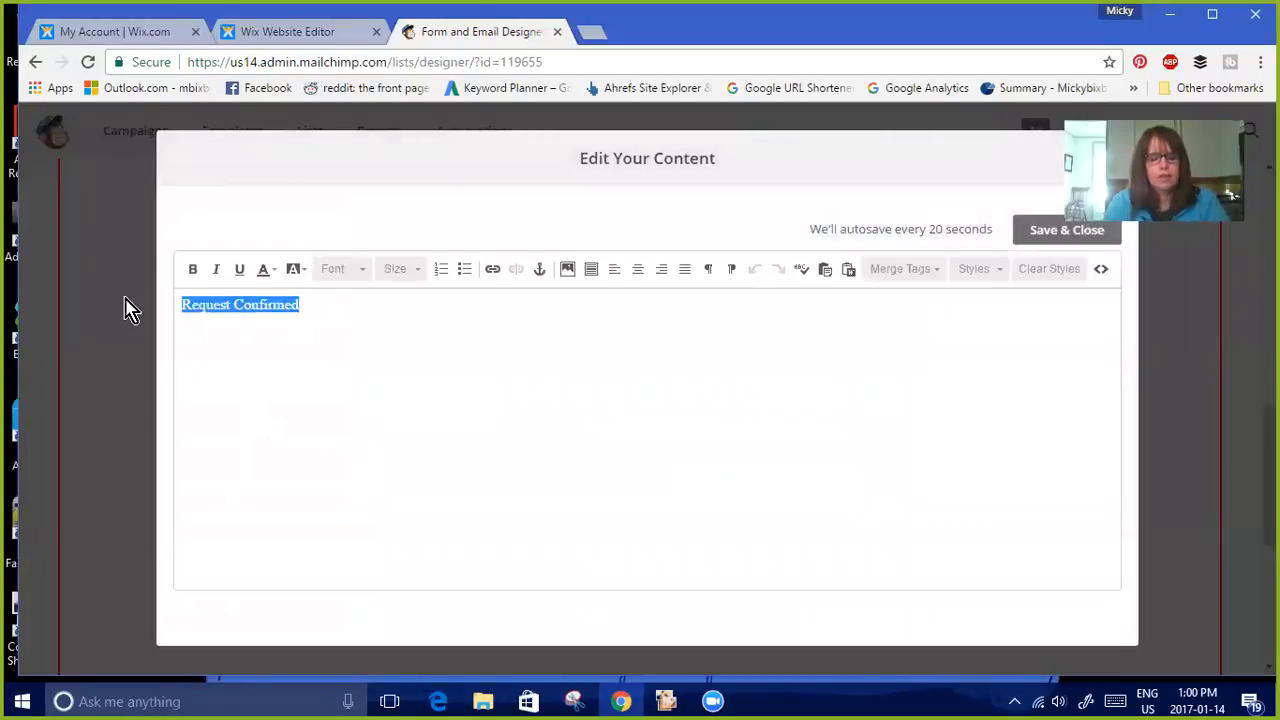
type("Thank you!")
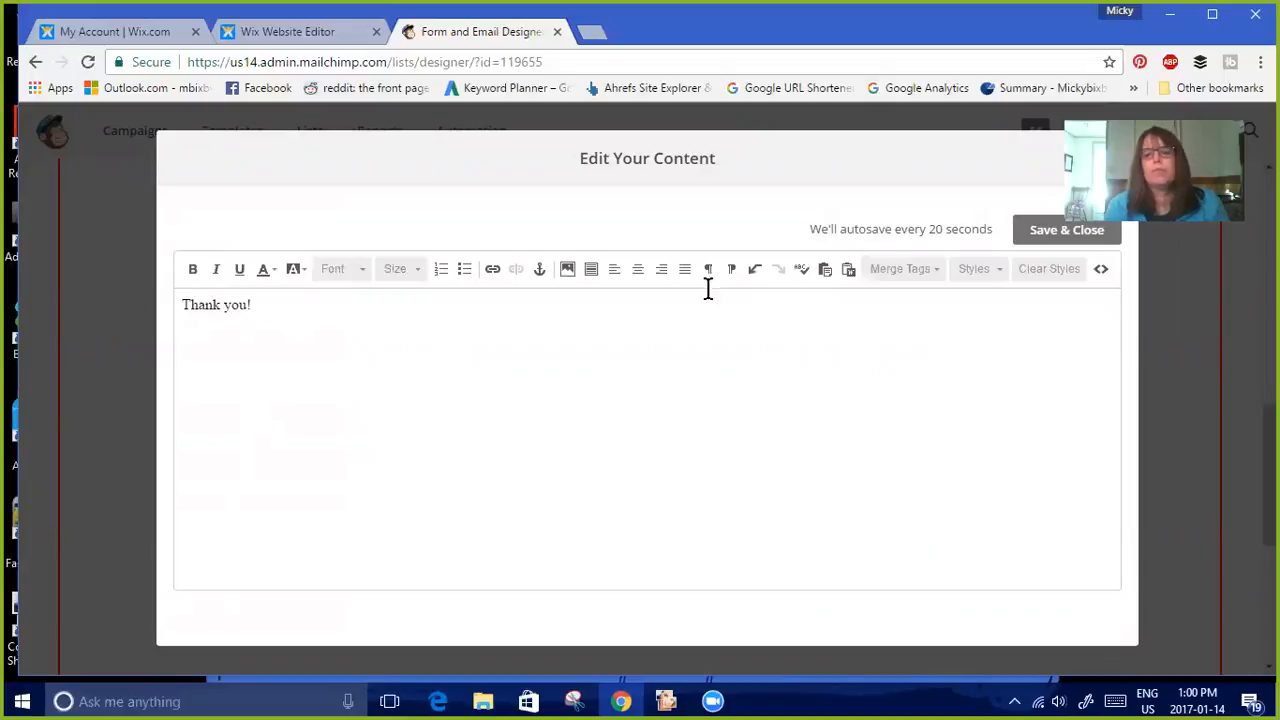
left_click(1066, 231)
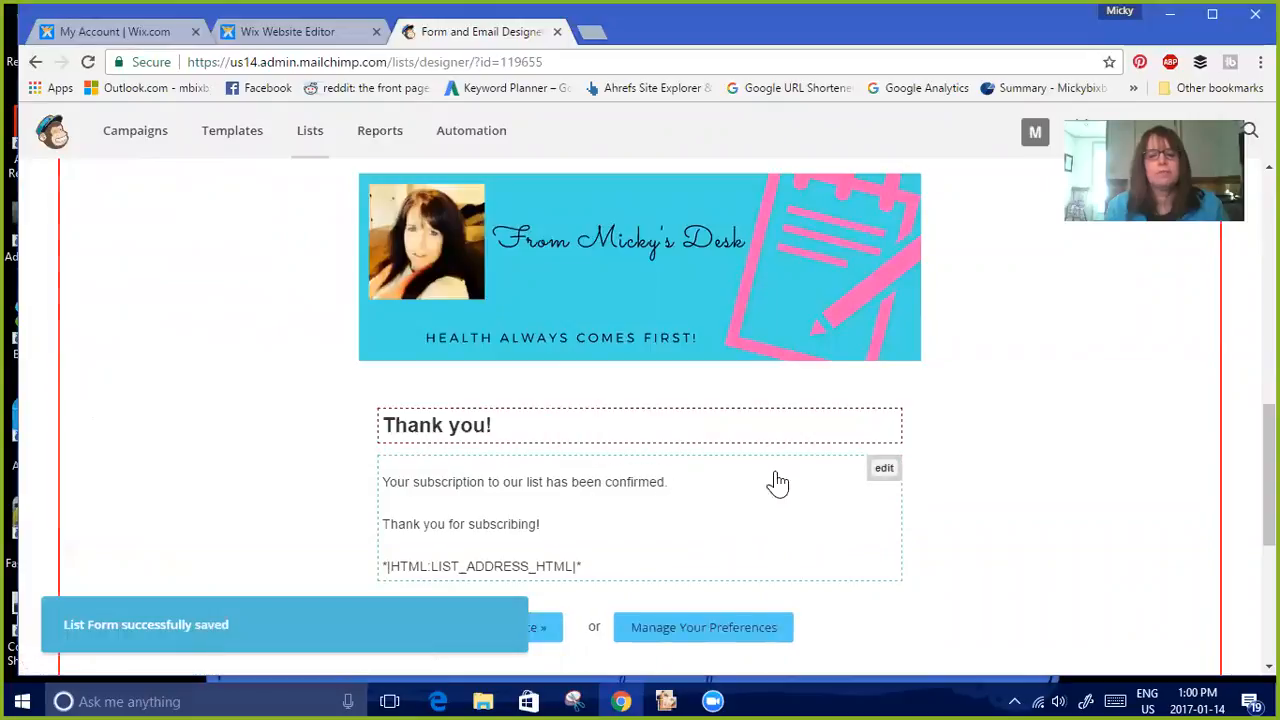
Rewrite the body text as 'Your FREE Report is on it's way!' with the sender's first name below, and save
left_click(680, 490)
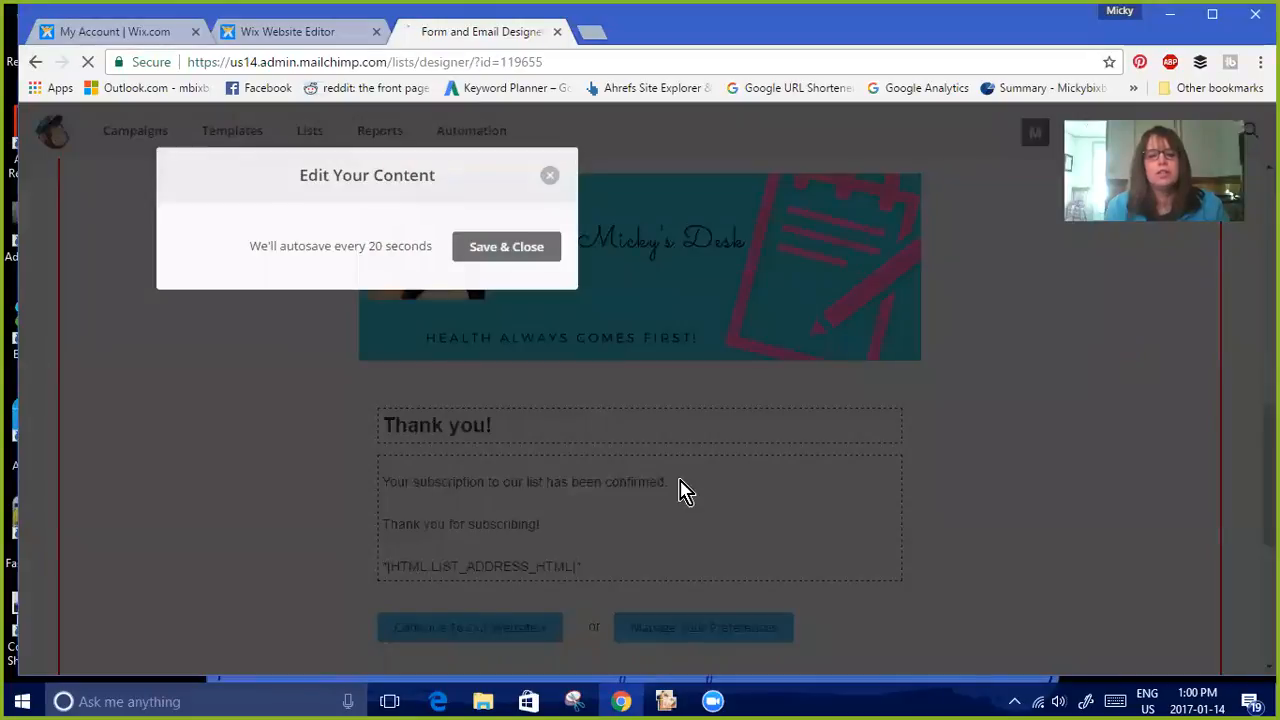
left_click_drag(478, 329, 189, 314)
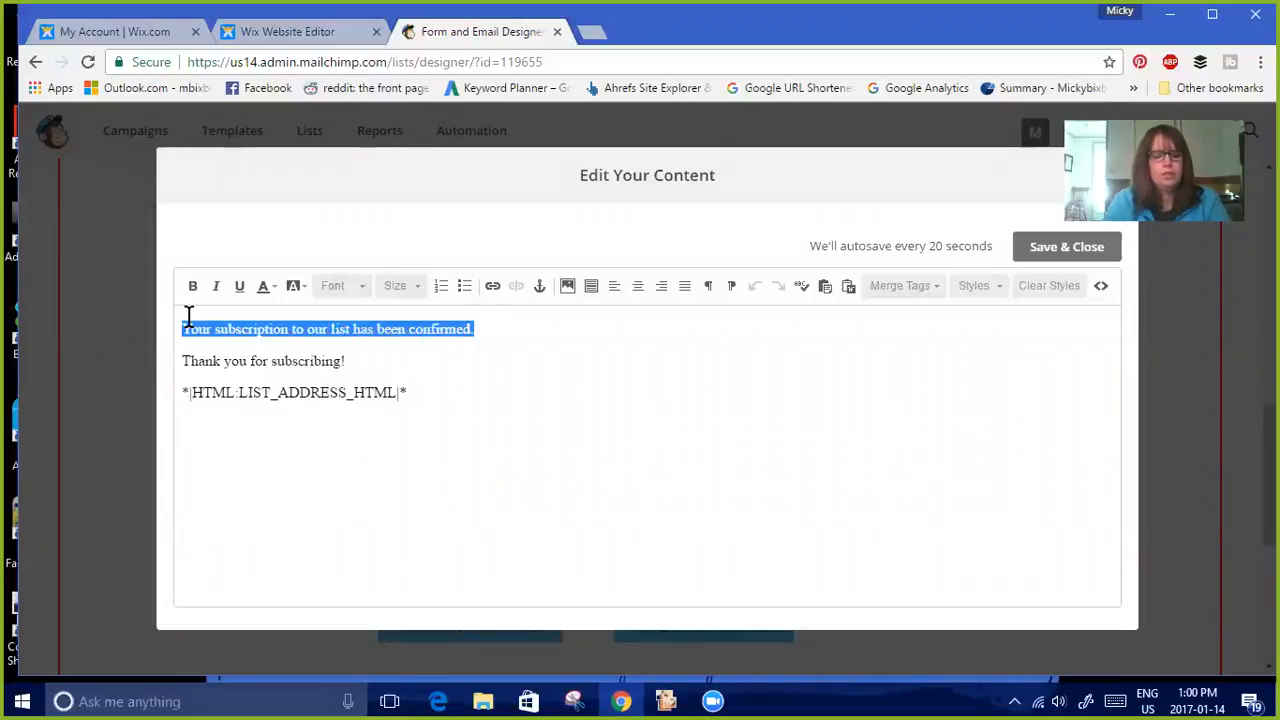
type("Your")
type(" Report")
key("BackSpace")
key("BackSpace")
key("BackSpace")
key("BackSpace")
key("BackSpace")
key("BackSpace")
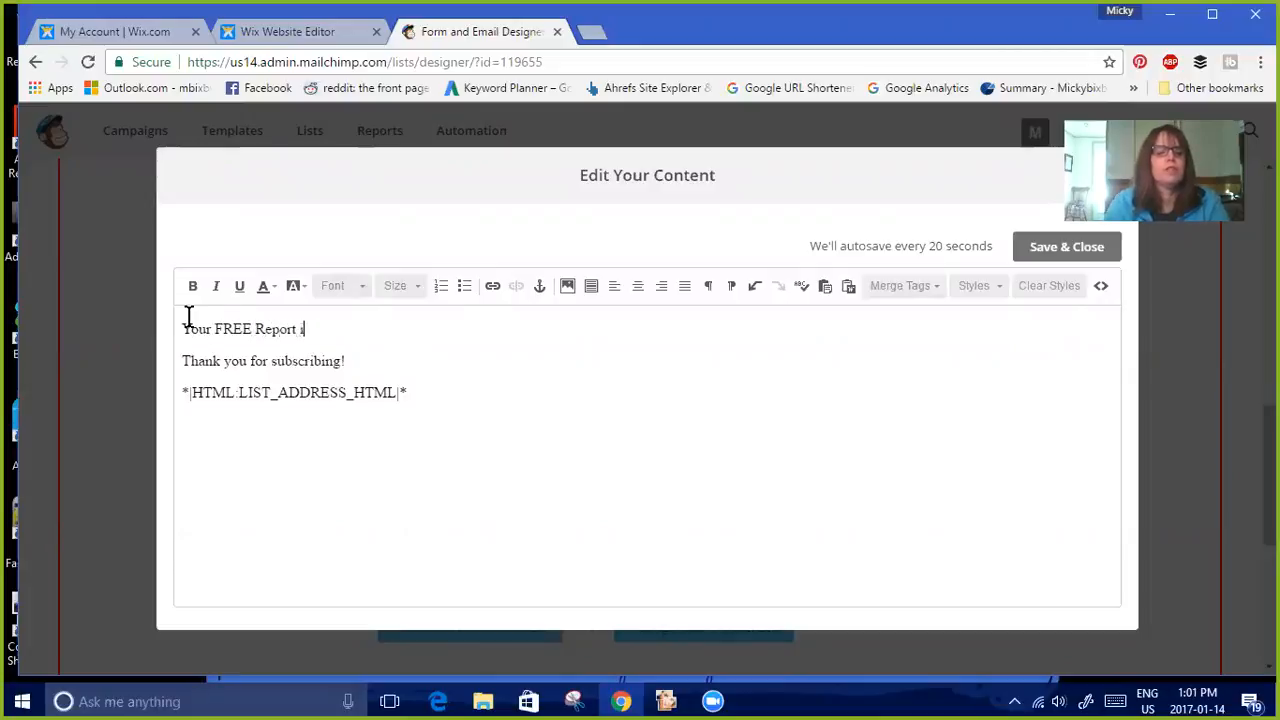
type("'")
type("i")
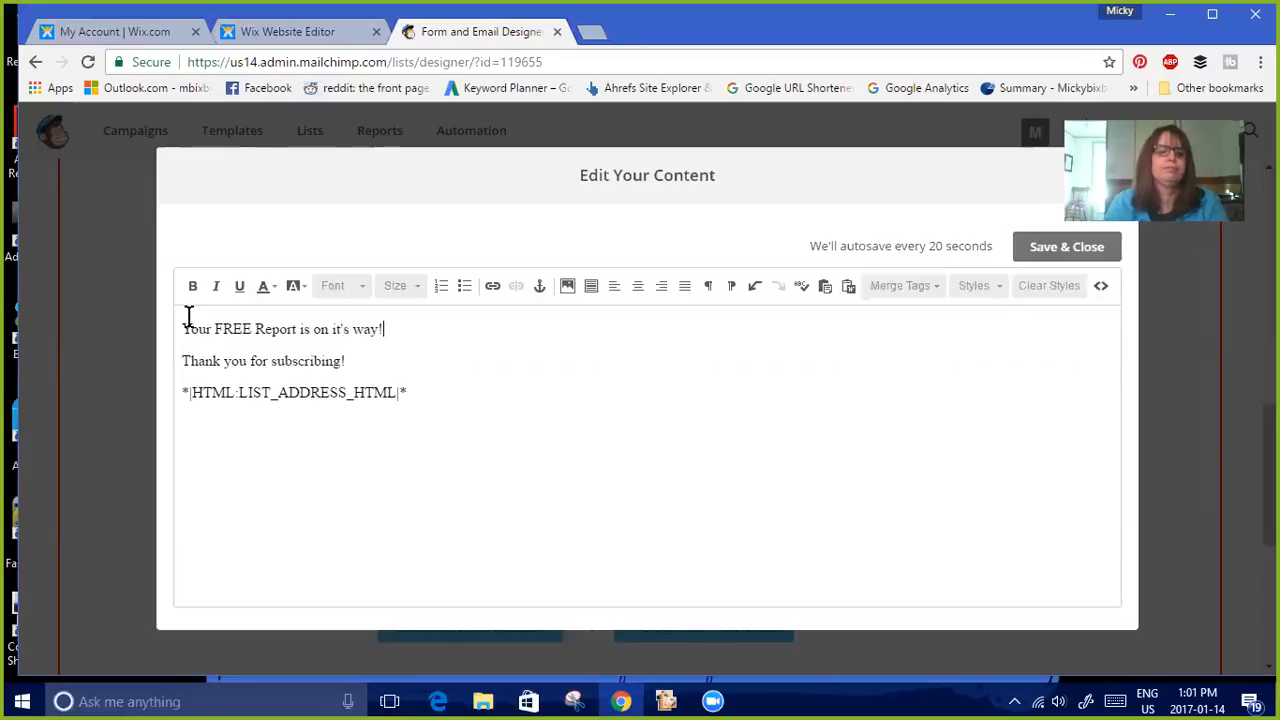
left_click_drag(348, 361, 185, 364)
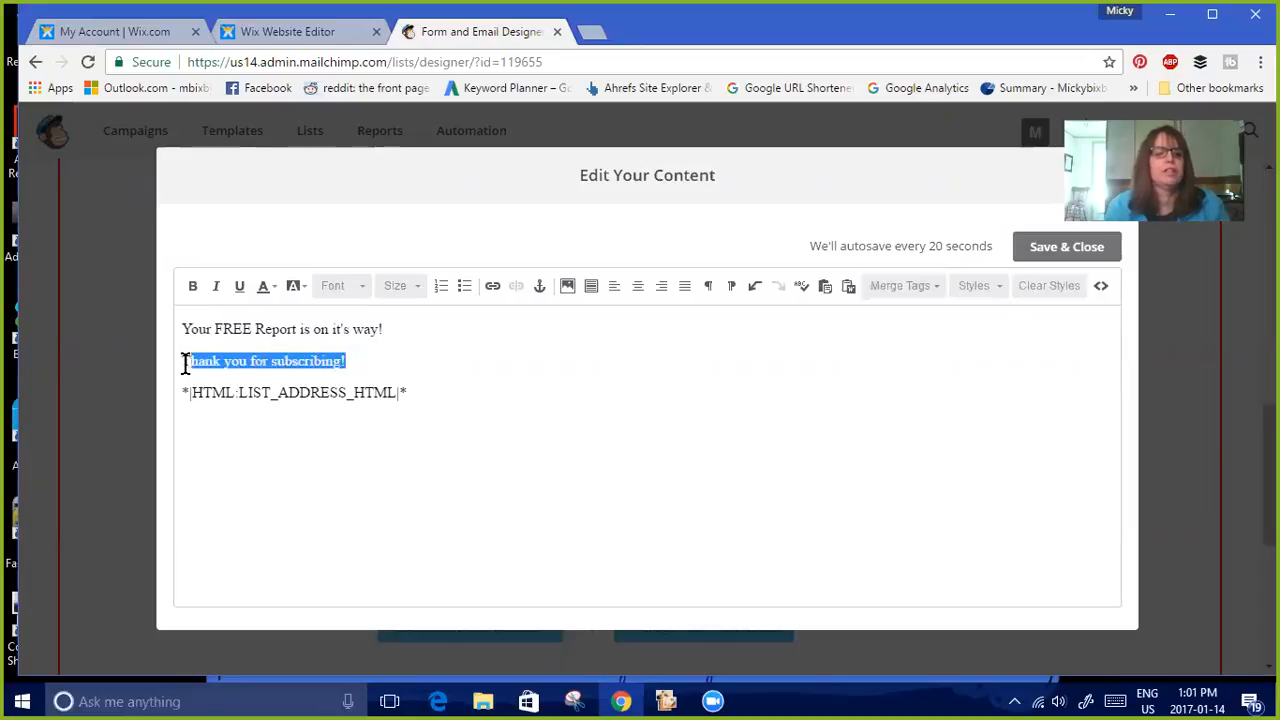
key("BackSpace")
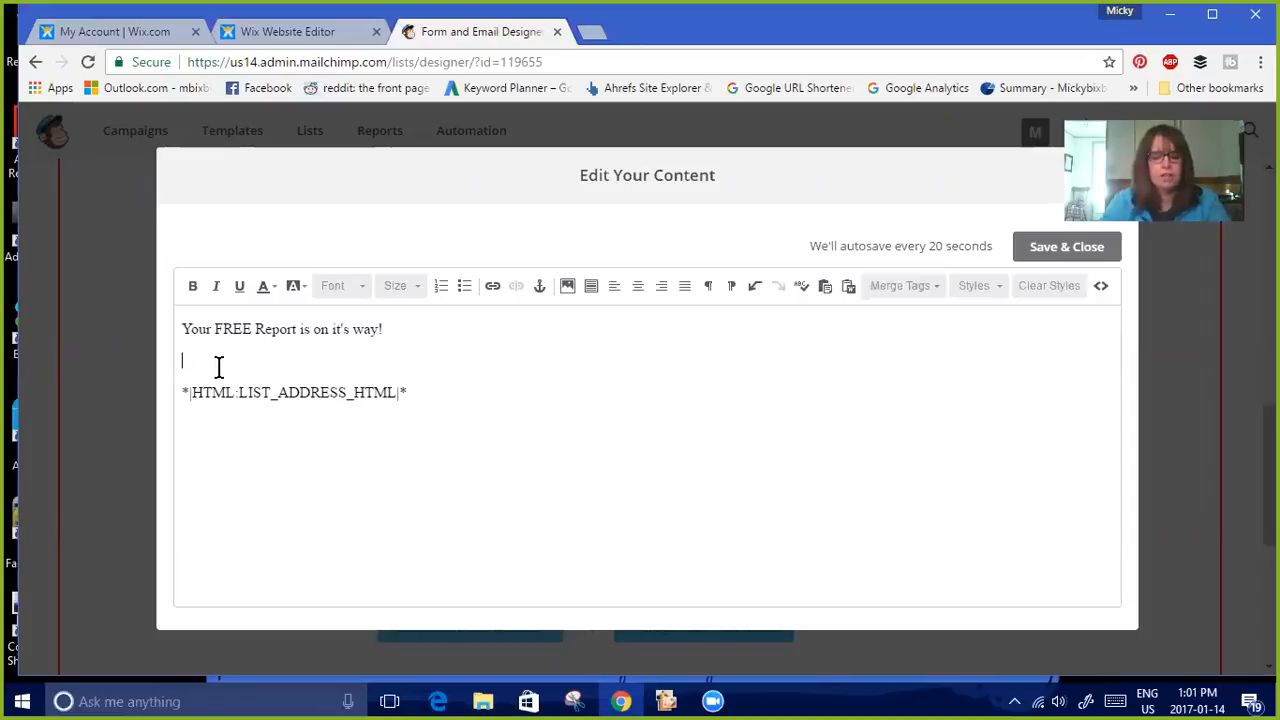
type("Micky")
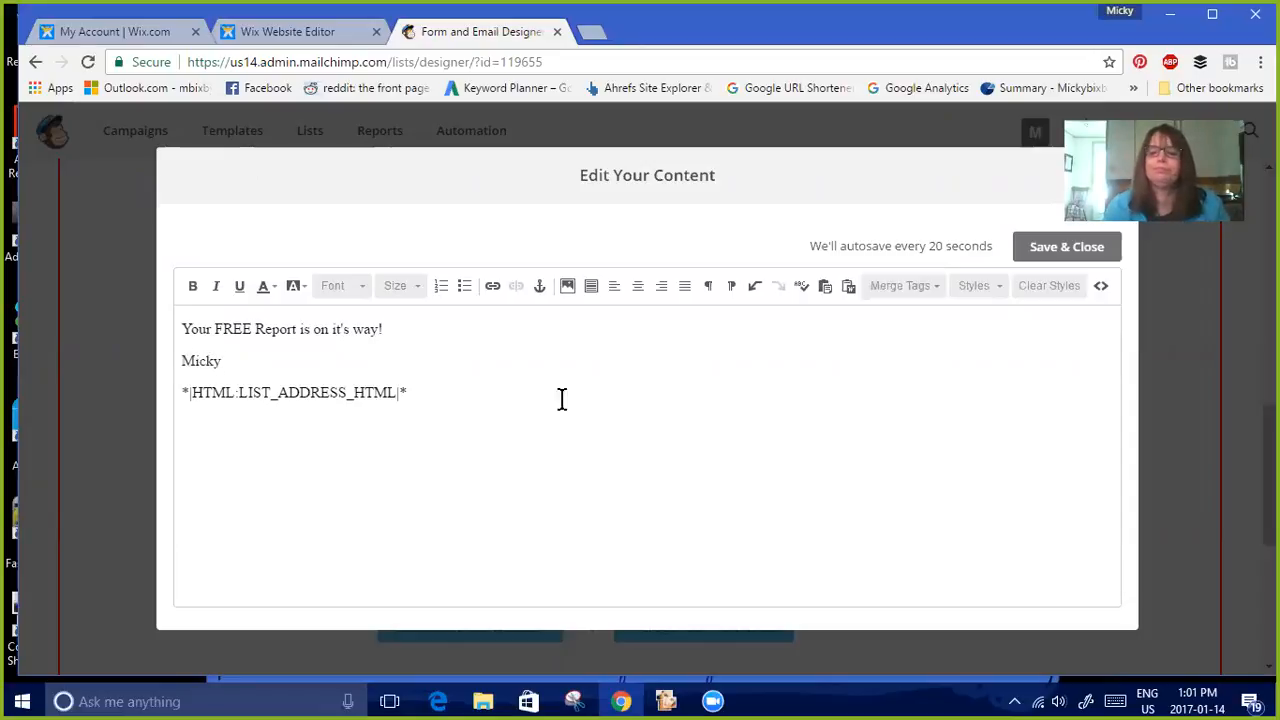
left_click(1064, 247)
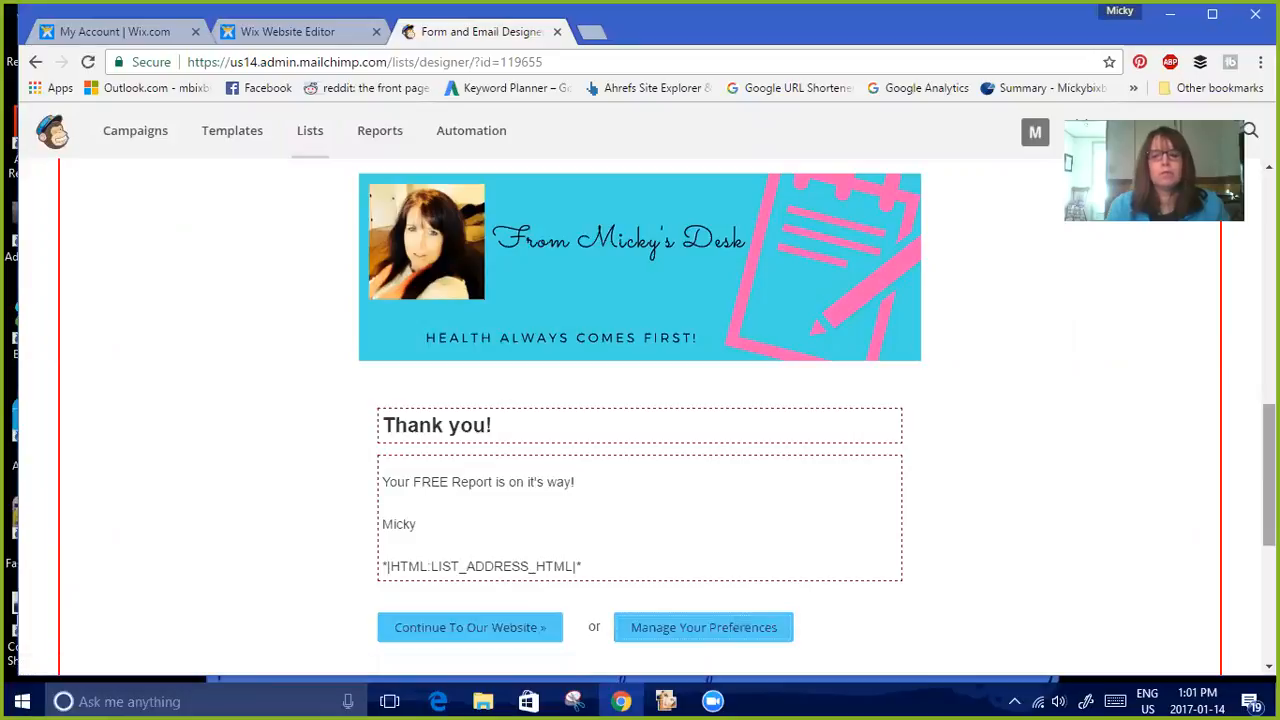
Switch the forms and response emails selection to the Final welcome email
scroll(640, 420, "up", 5)
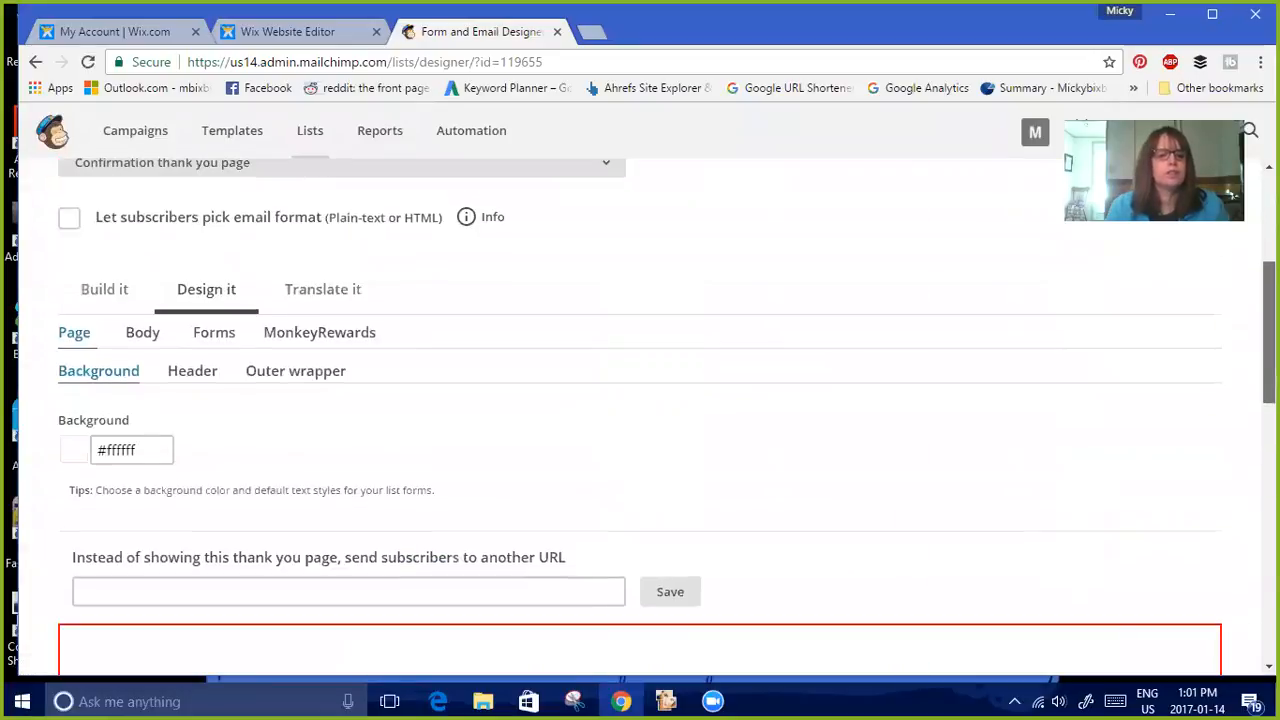
scroll(1008, 445, "up", 2)
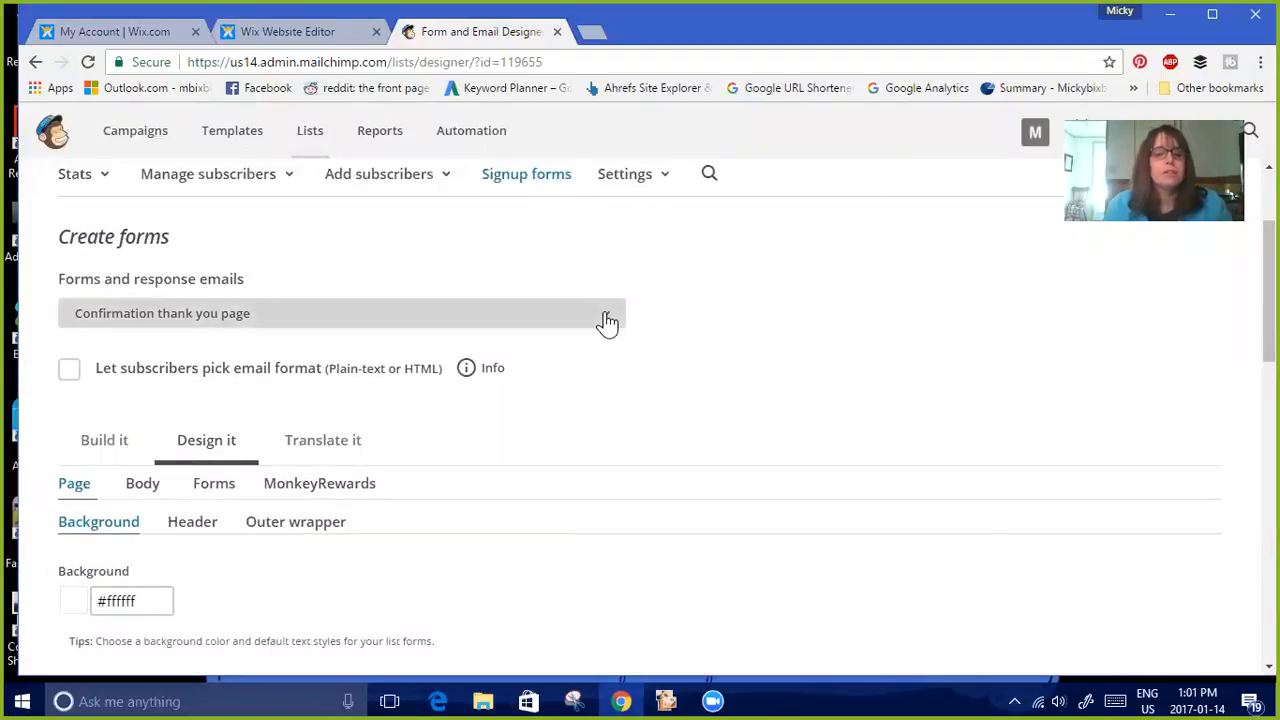
left_click(606, 318)
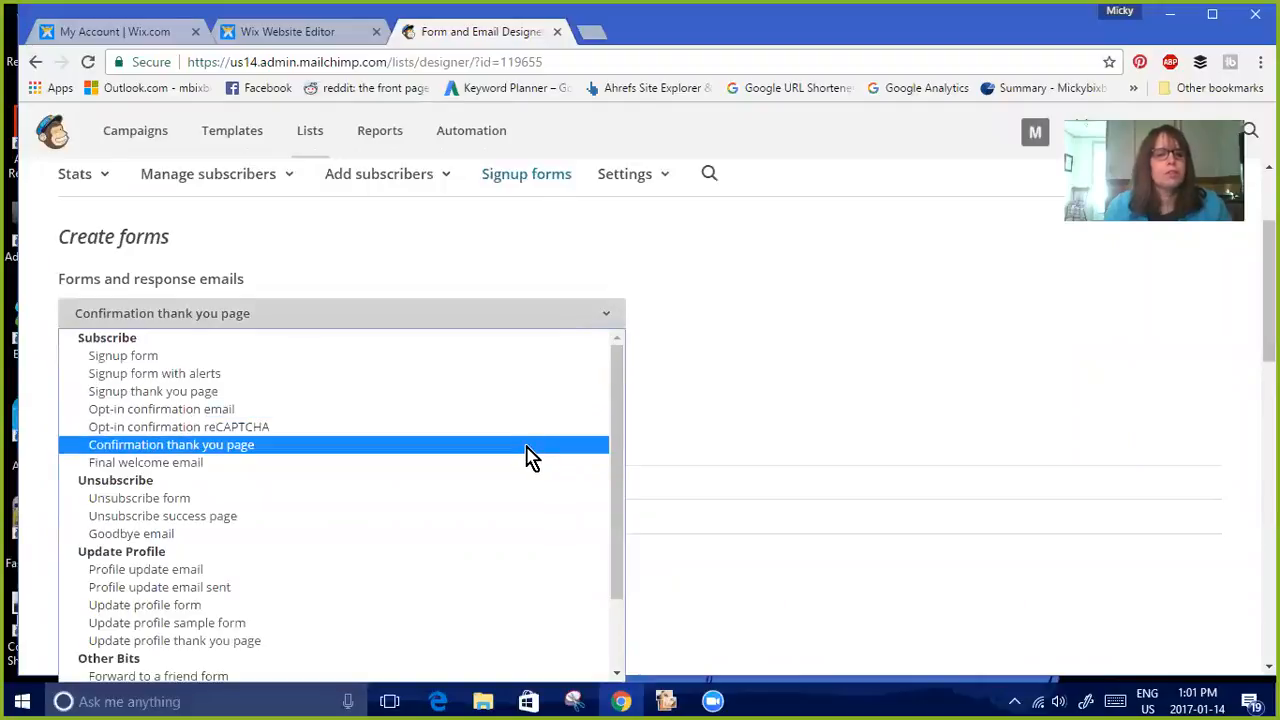
left_click(530, 463)
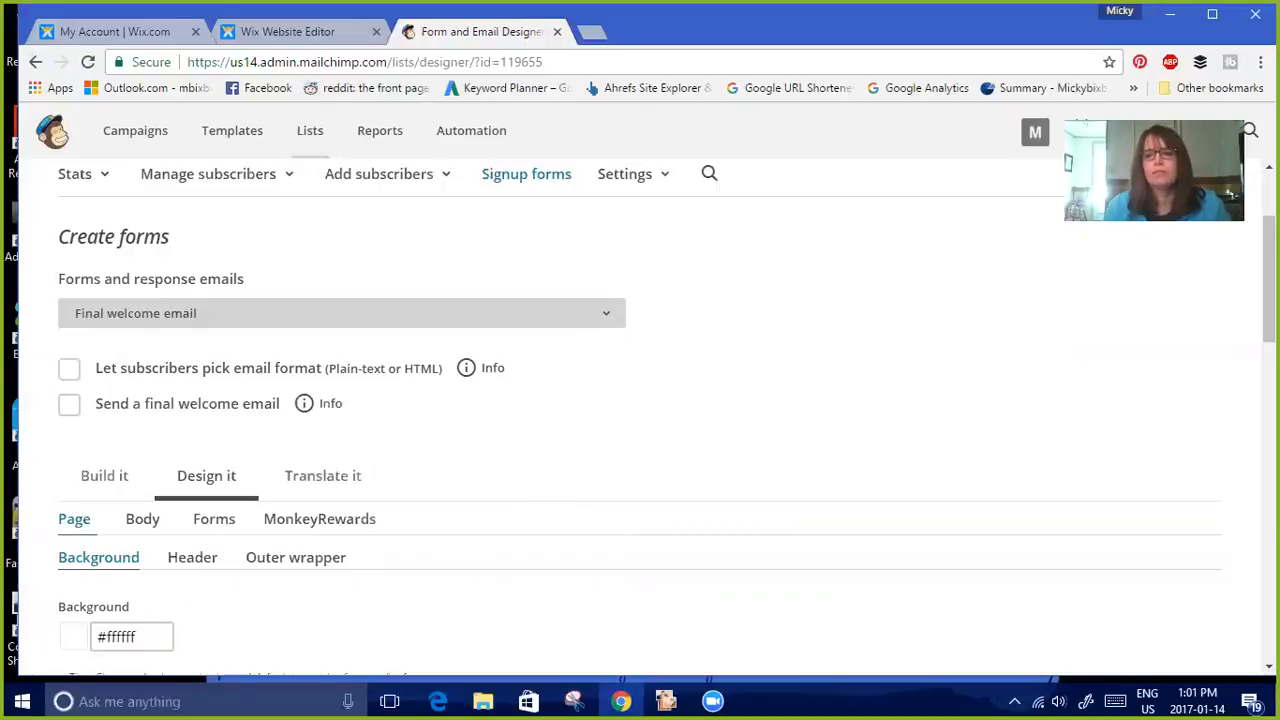
Open the embedded signup form settings and set the form title to 'YES! SEND ME A FREE REPORT'
scroll(640, 420, "up", 2)
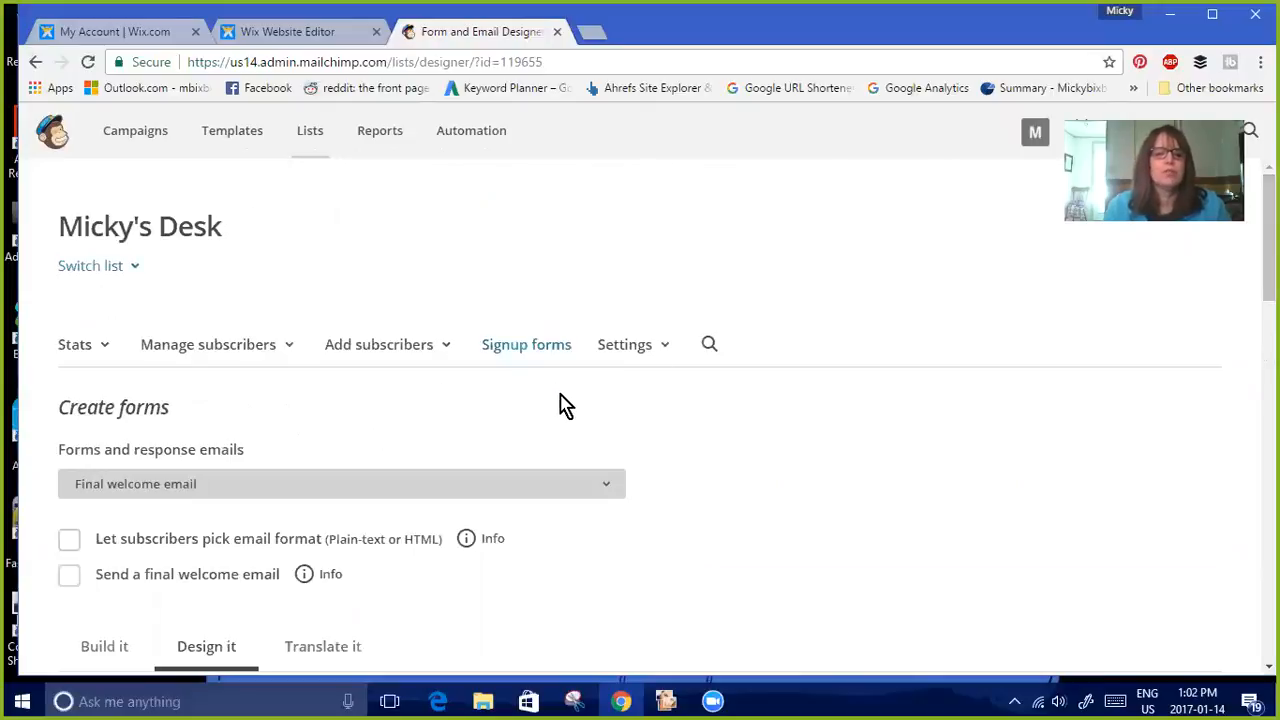
left_click(521, 350)
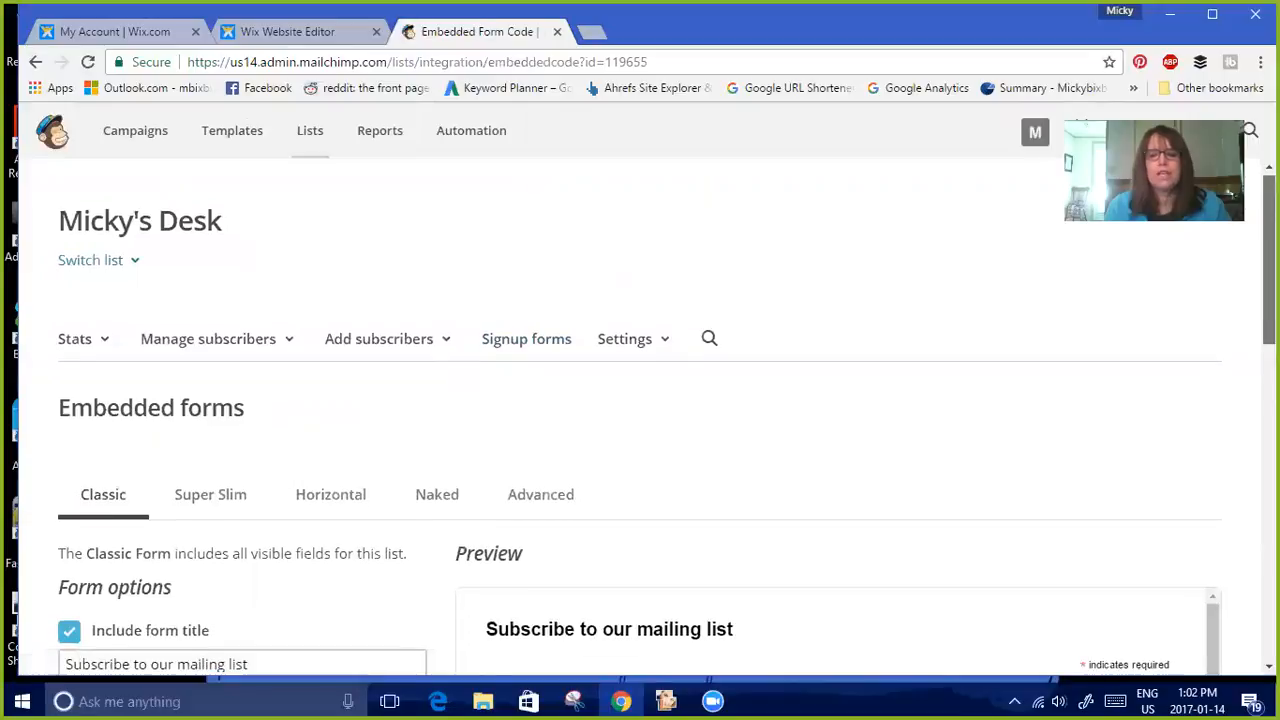
scroll(640, 425, "down", 2)
scroll(640, 425, "down", 2)
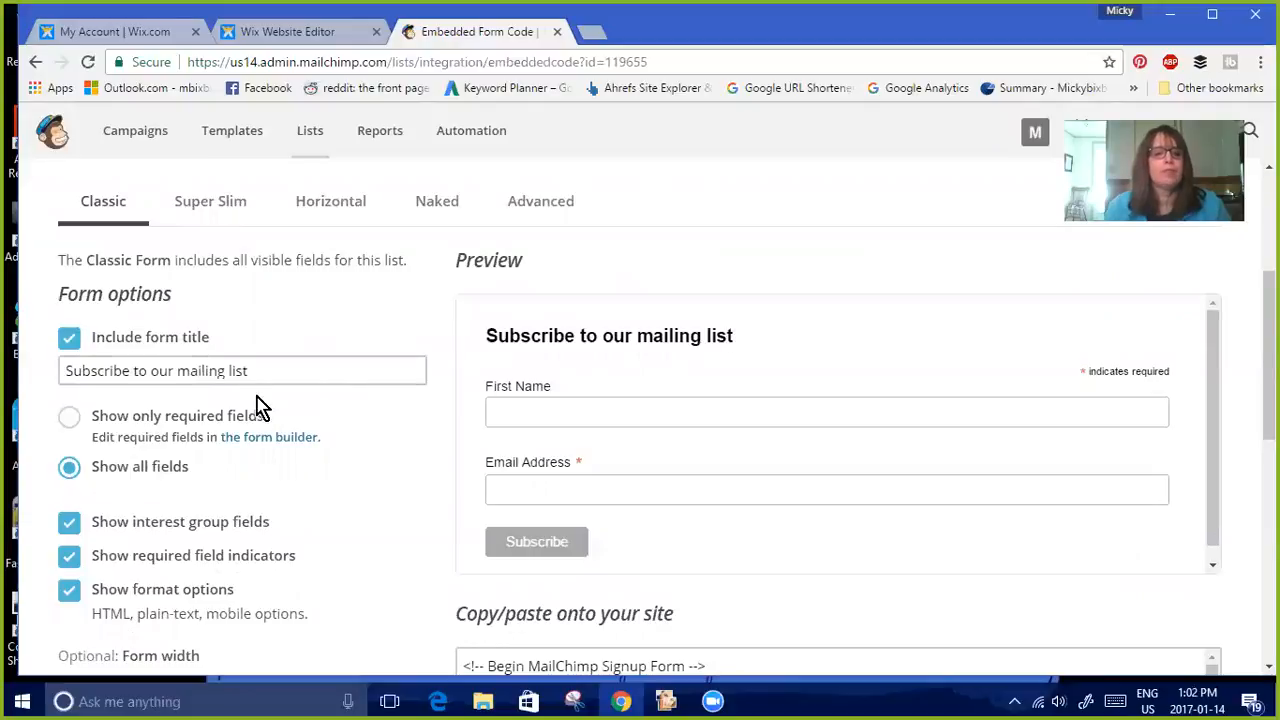
left_click_drag(260, 371, 60, 371)
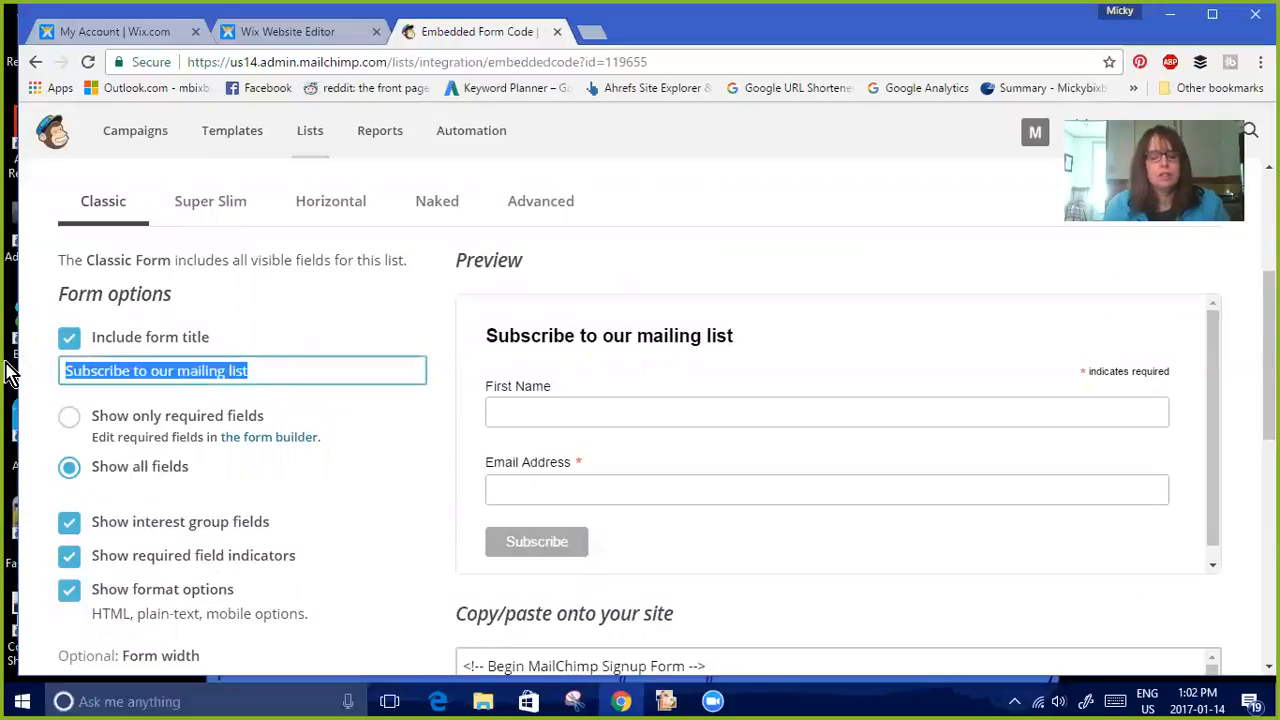
type("YES! SEND M")
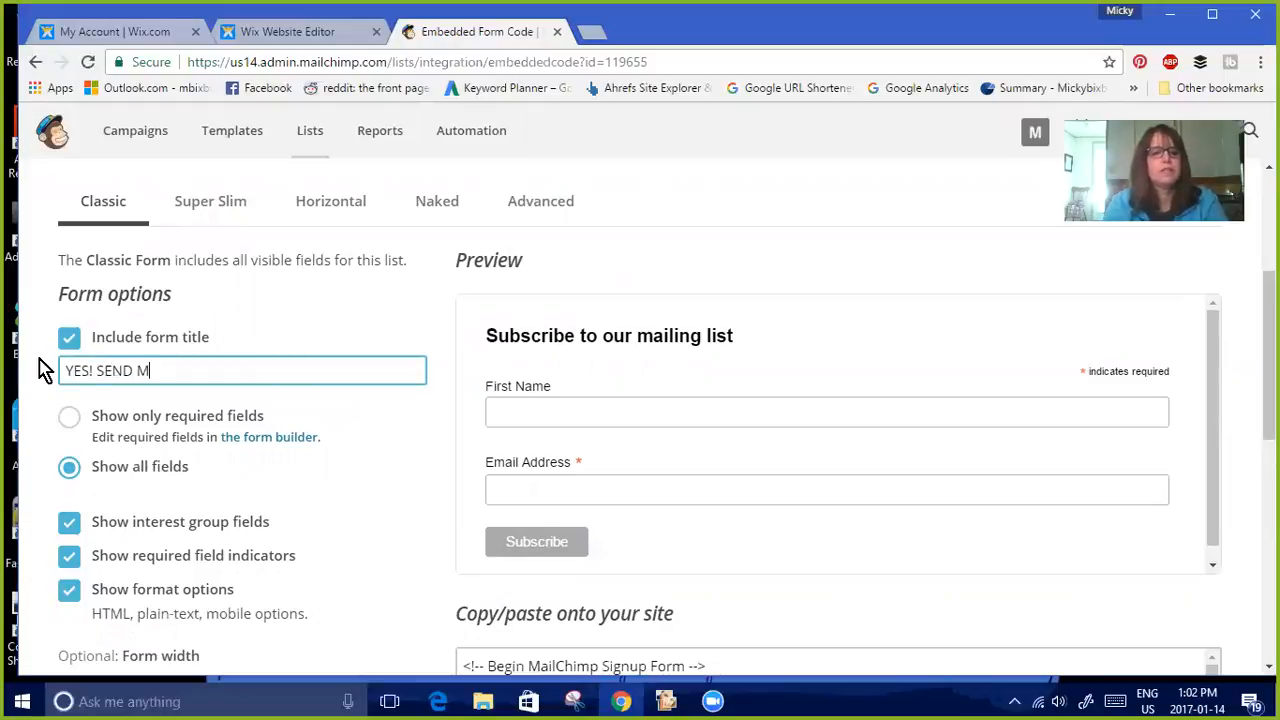
type("E A FREE REPORT")
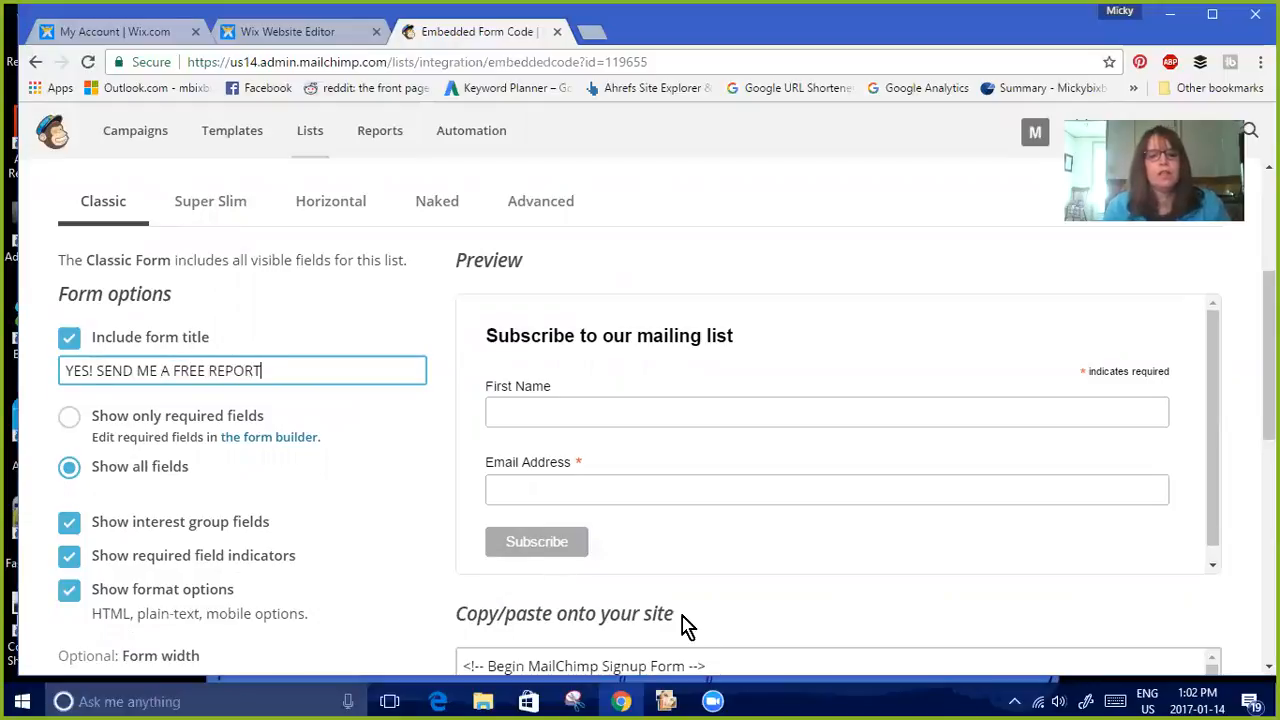
left_click(664, 580)
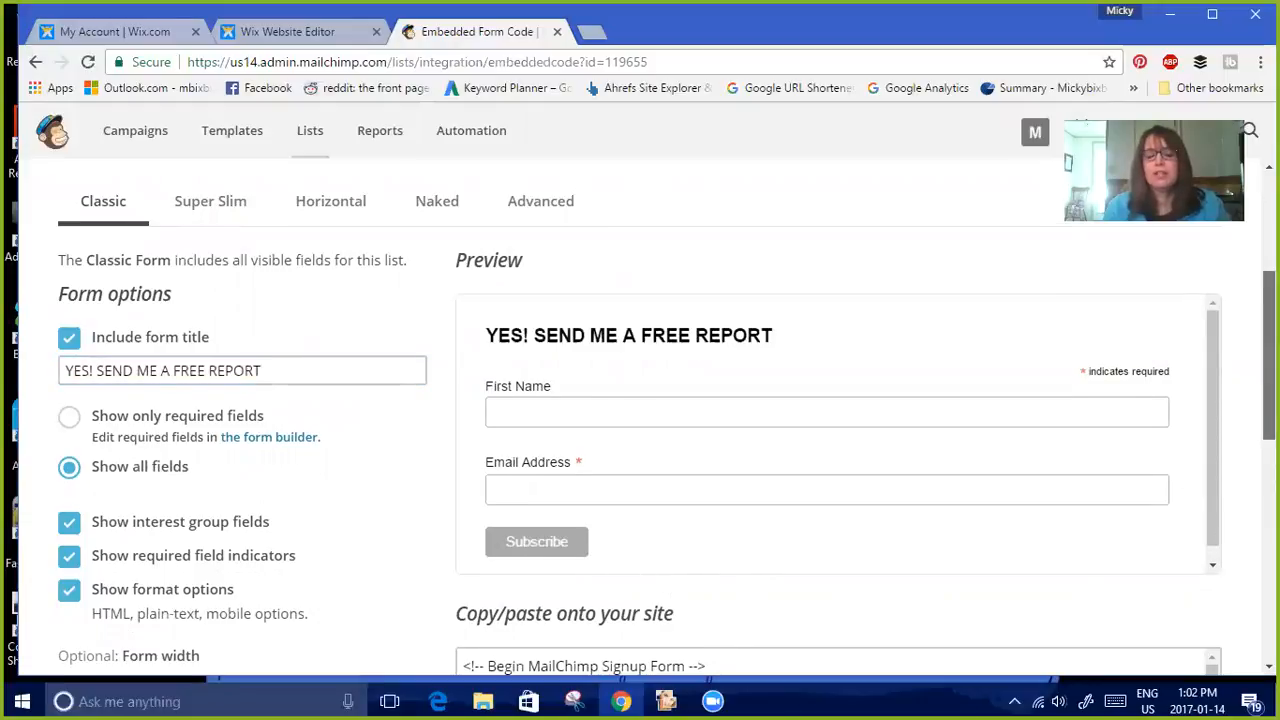
In the embed code, change the submit button's value from Subscribe to 'SEND FREE REPORT'
scroll(1268, 400, "down", 3)
scroll(1268, 420, "down", 2)
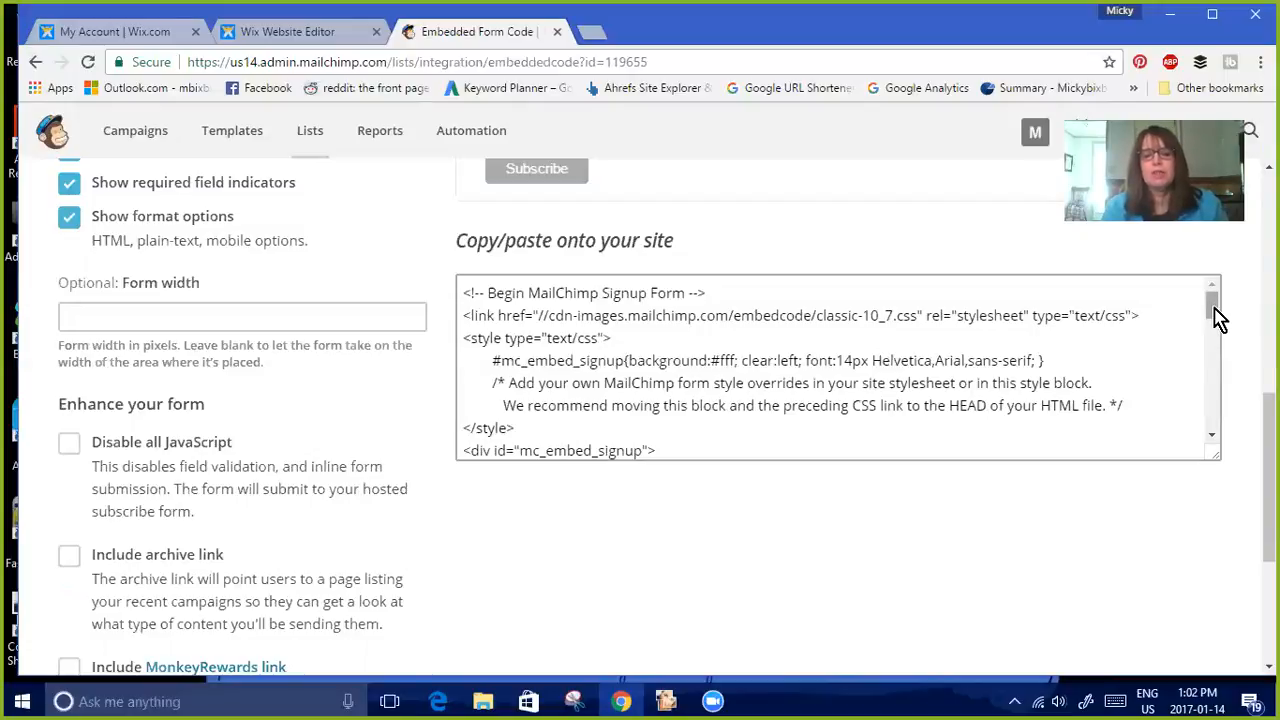
left_click_drag(1213, 318, 1212, 420)
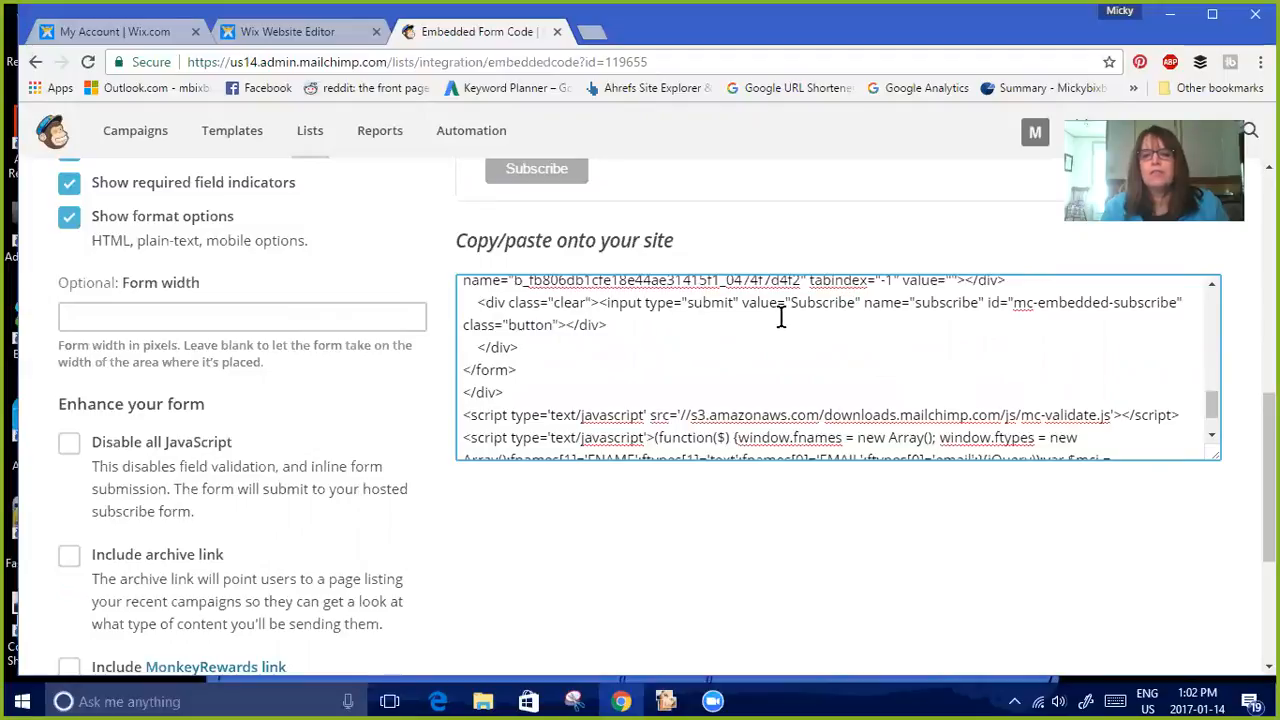
left_click(853, 302)
left_click(852, 302)
key("BackSpace")
key("BackSpace")
key("BackSpace")
key("BackSpace")
key("BackSpace")
key("BackSpace")
key("BackSpace")
key("BackSpace")
key("BackSpace")
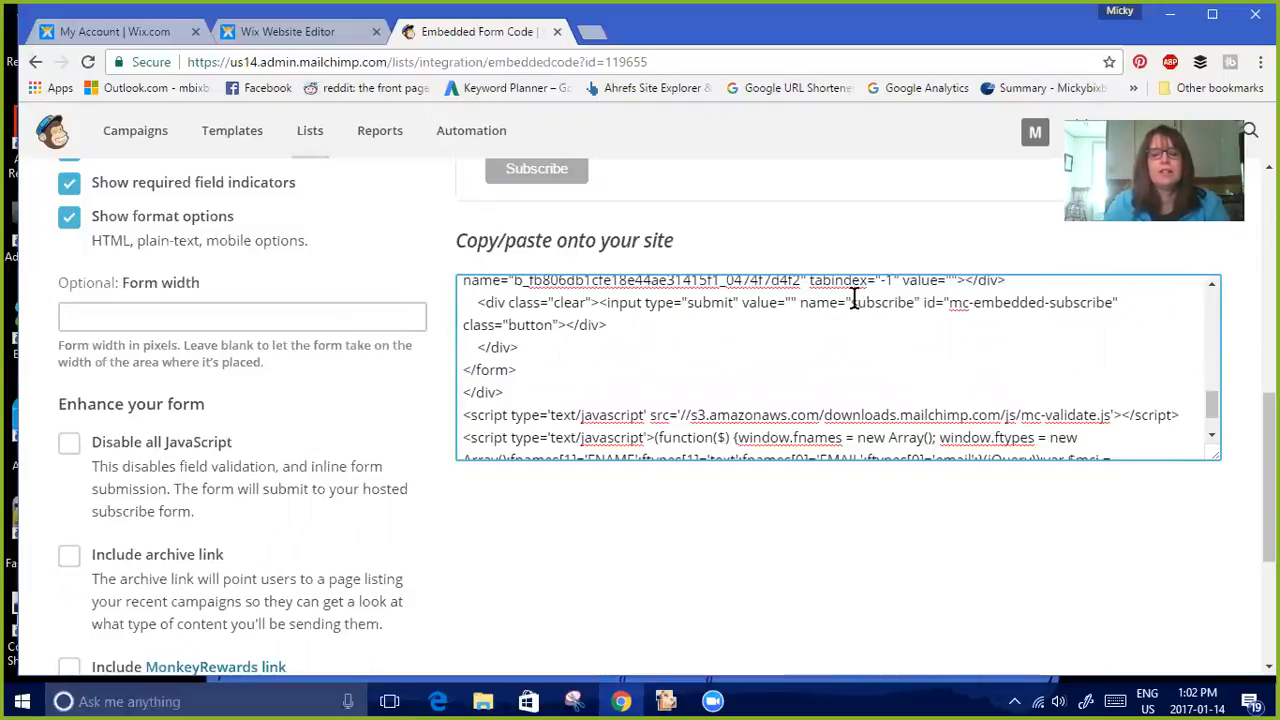
type("s")
key("BackSpace")
type("SEN")
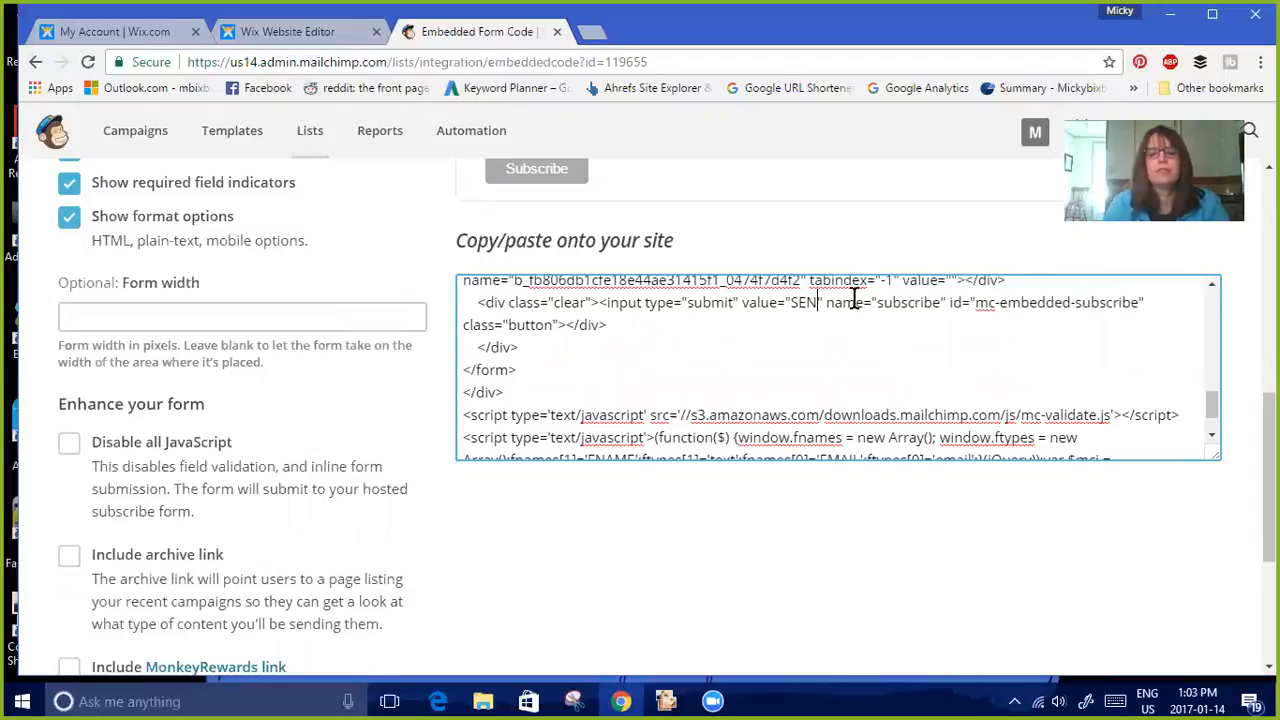
type("D FREE RE")
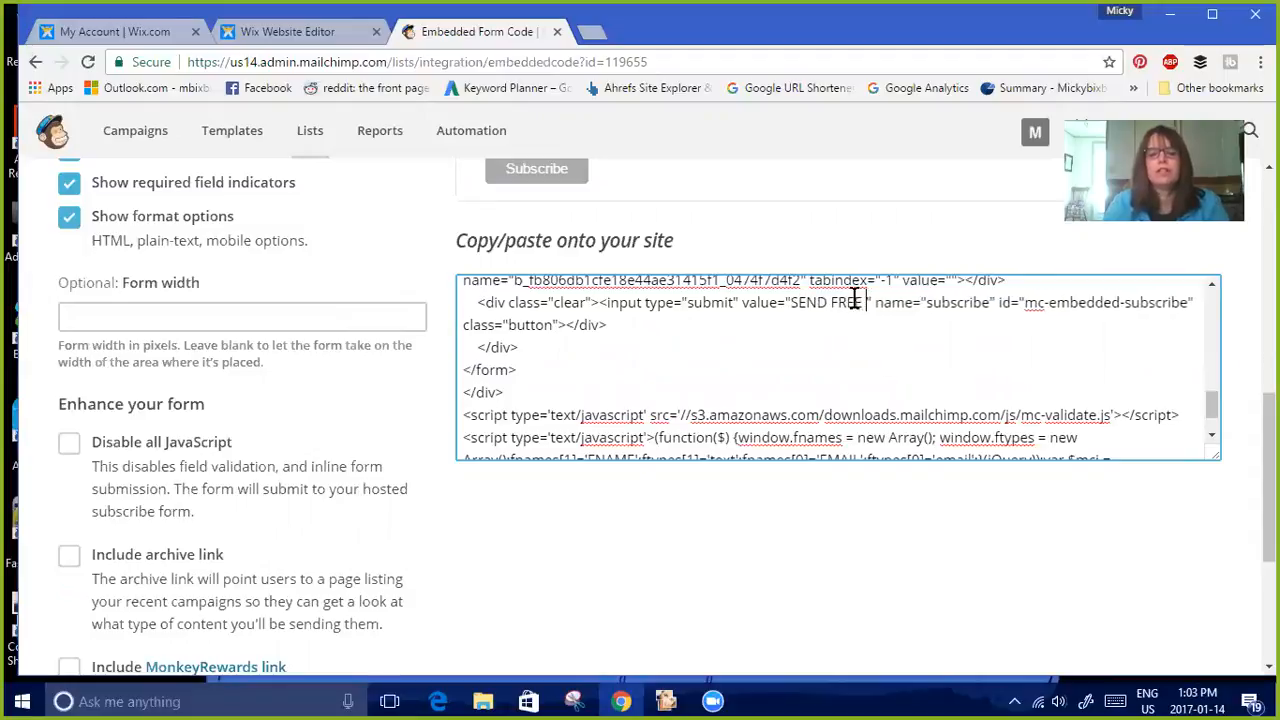
type("PORT")
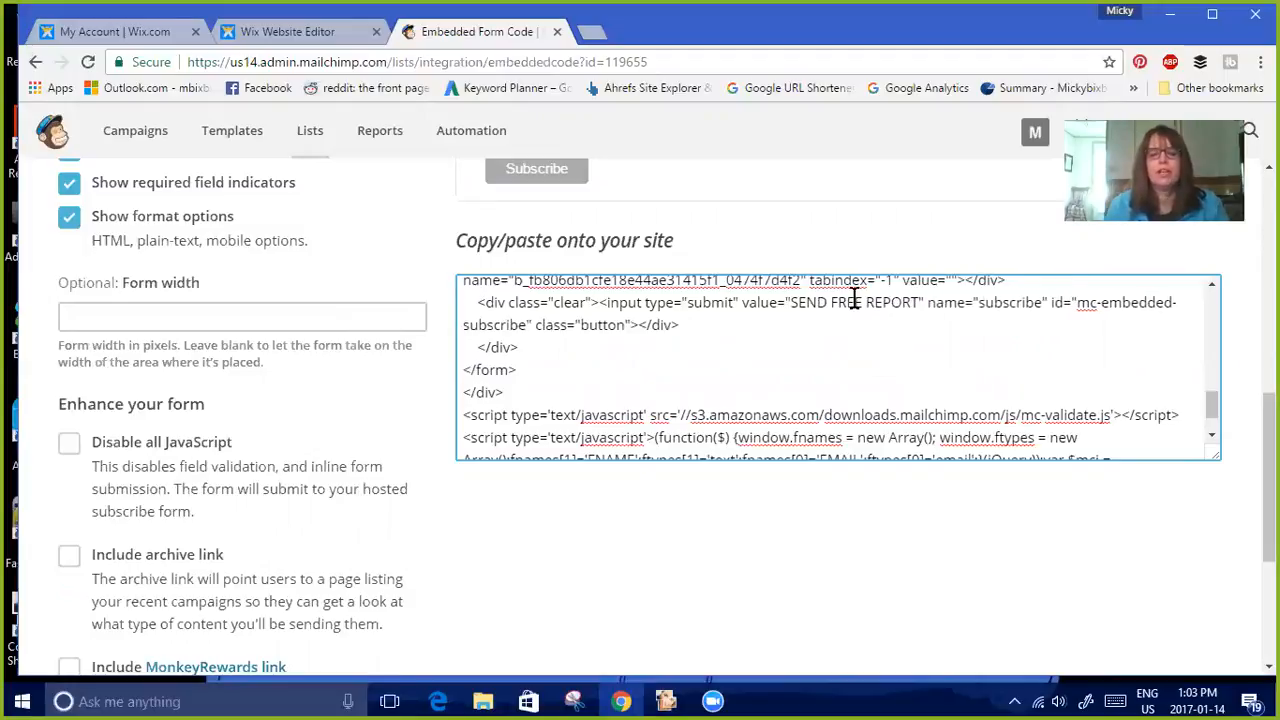
Select and copy the entire embedded form code
scroll(1211, 420, "down", 1)
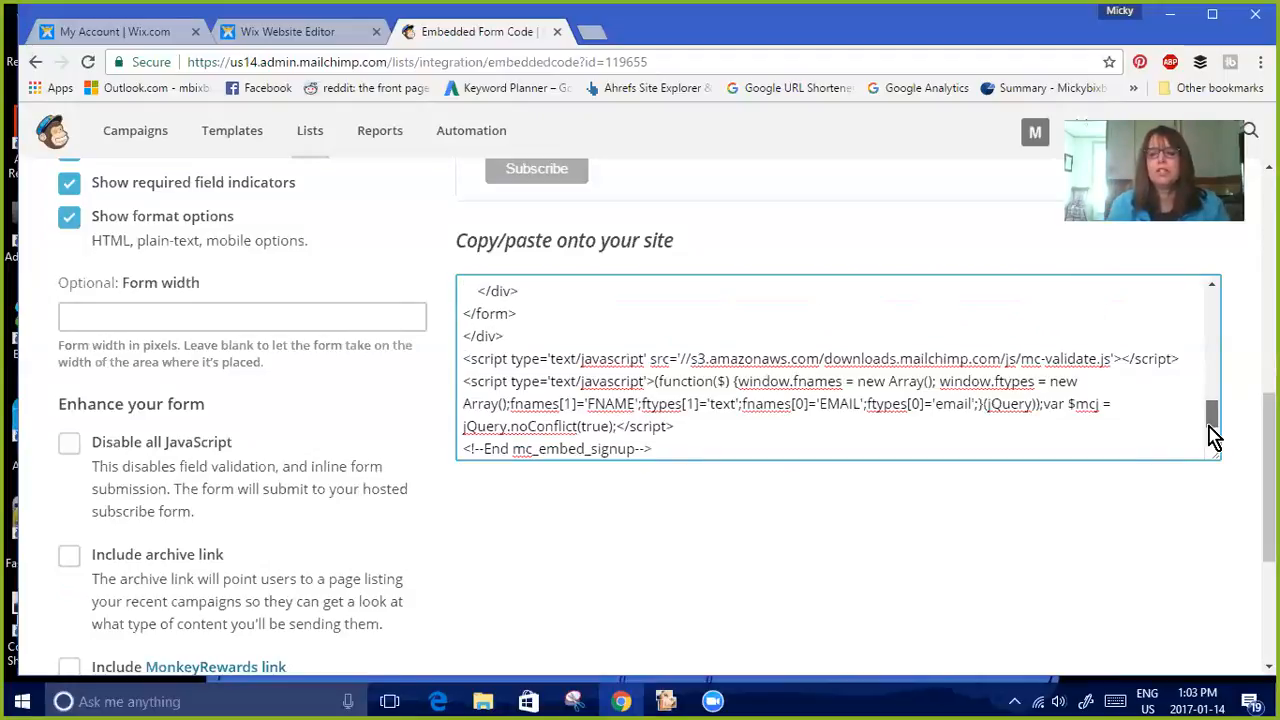
left_click_drag(648, 446, 455, 275)
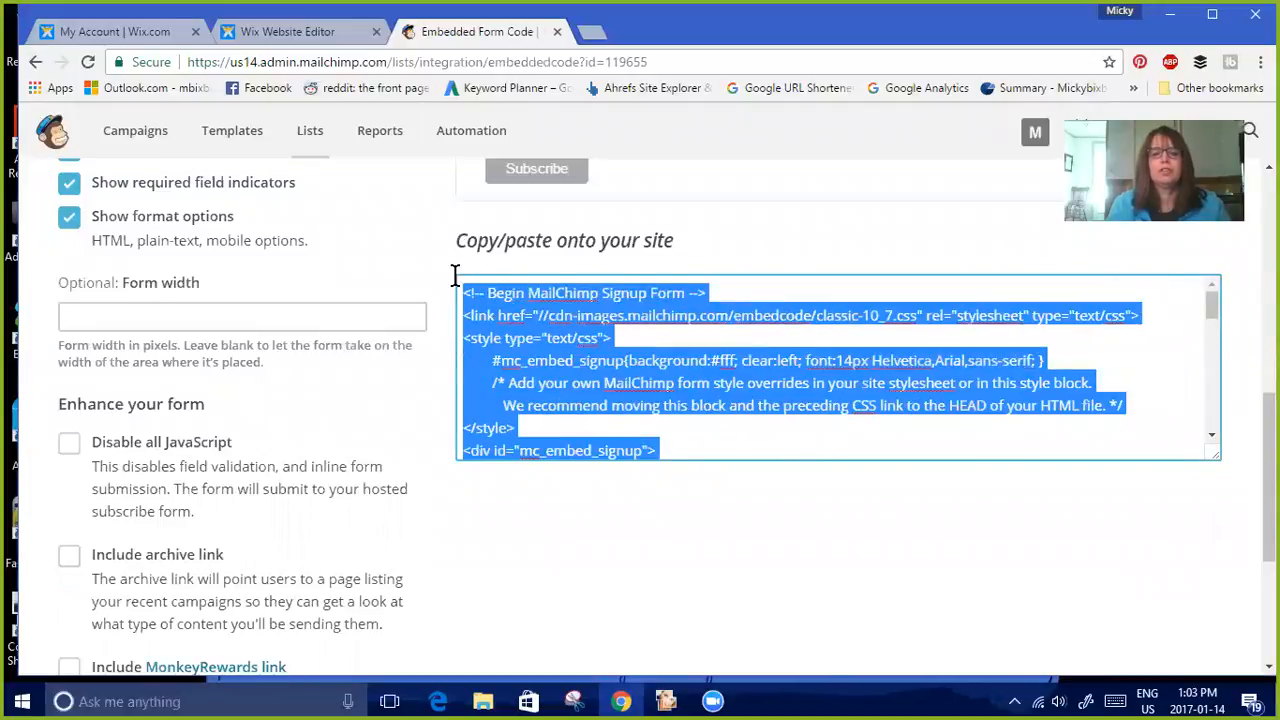
right_click(530, 315)
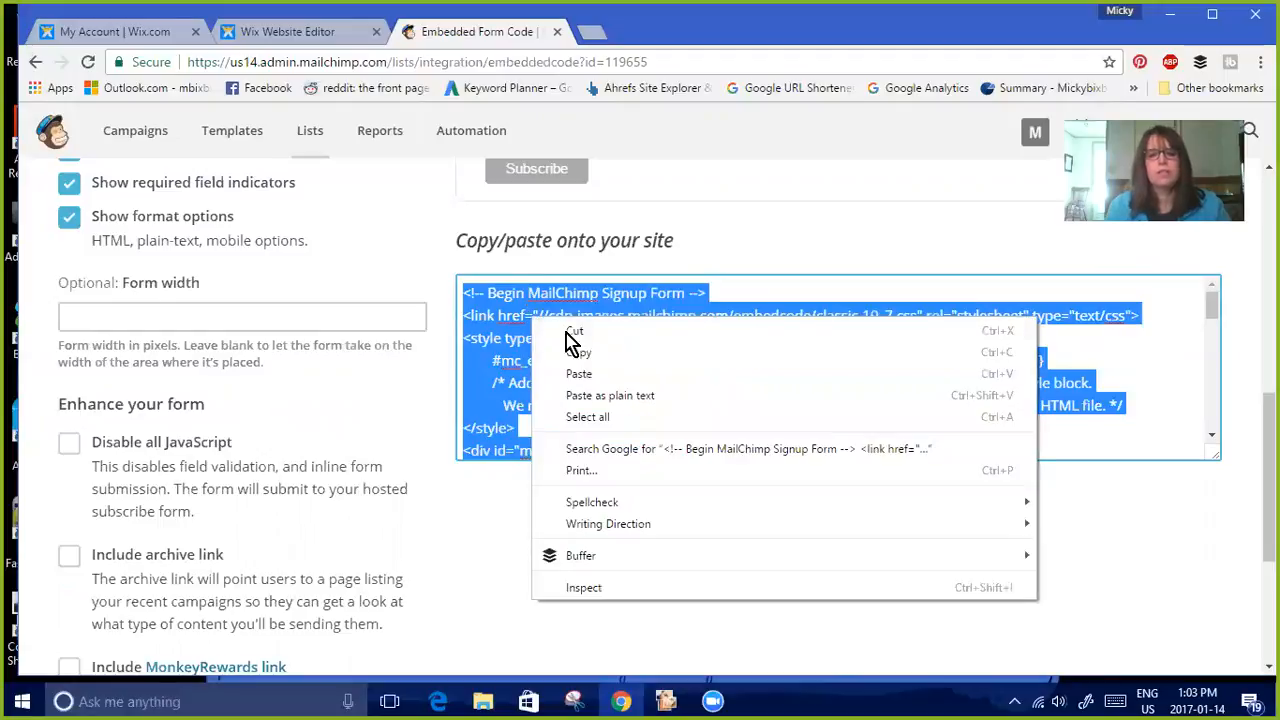
left_click(590, 352)
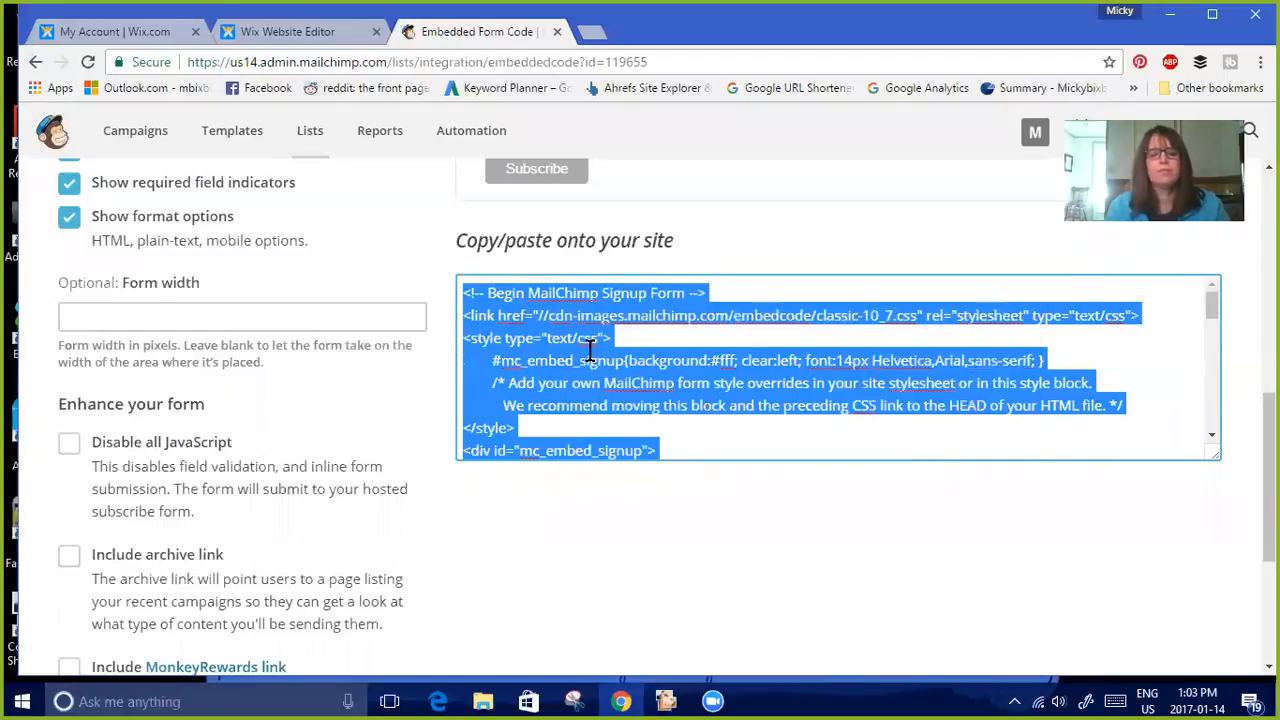
Switch to the Wix editor and delete the existing signup form element on the capture page
left_click(288, 33)
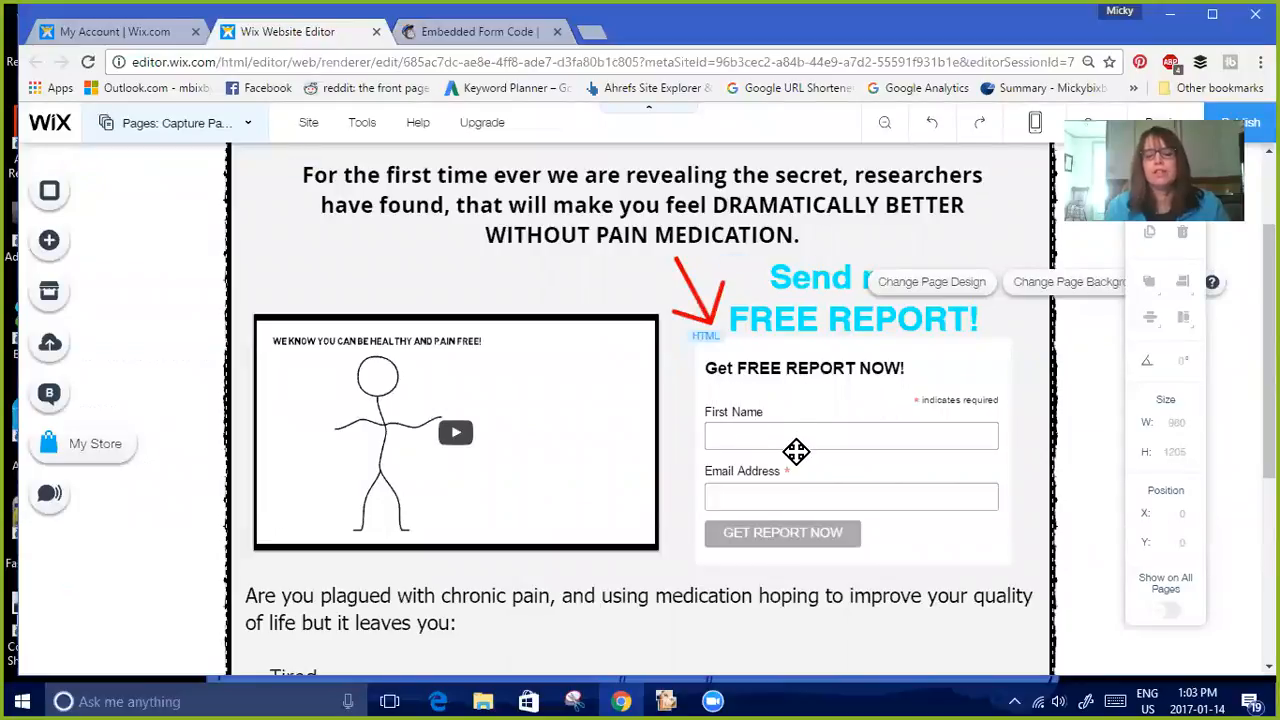
left_click(846, 380)
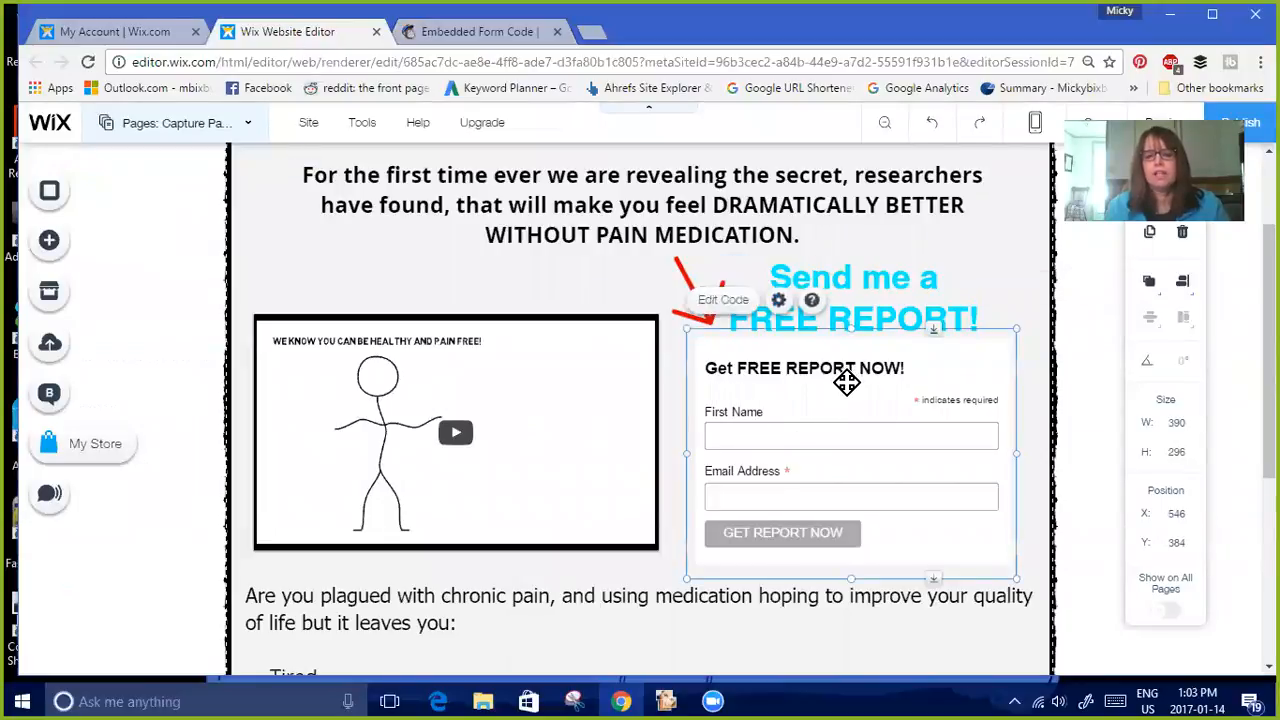
key("Delete")
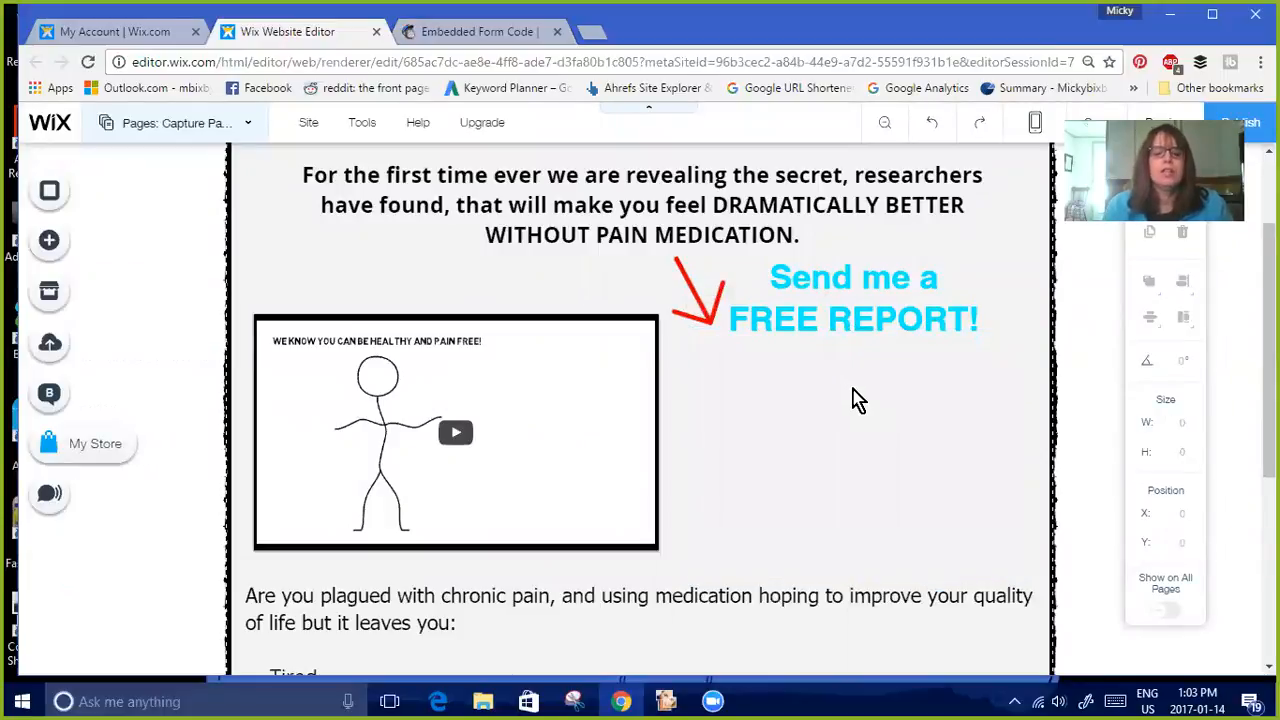
Add an HTML Code element and paste the copied MailChimp form code into its settings
left_click(52, 244)
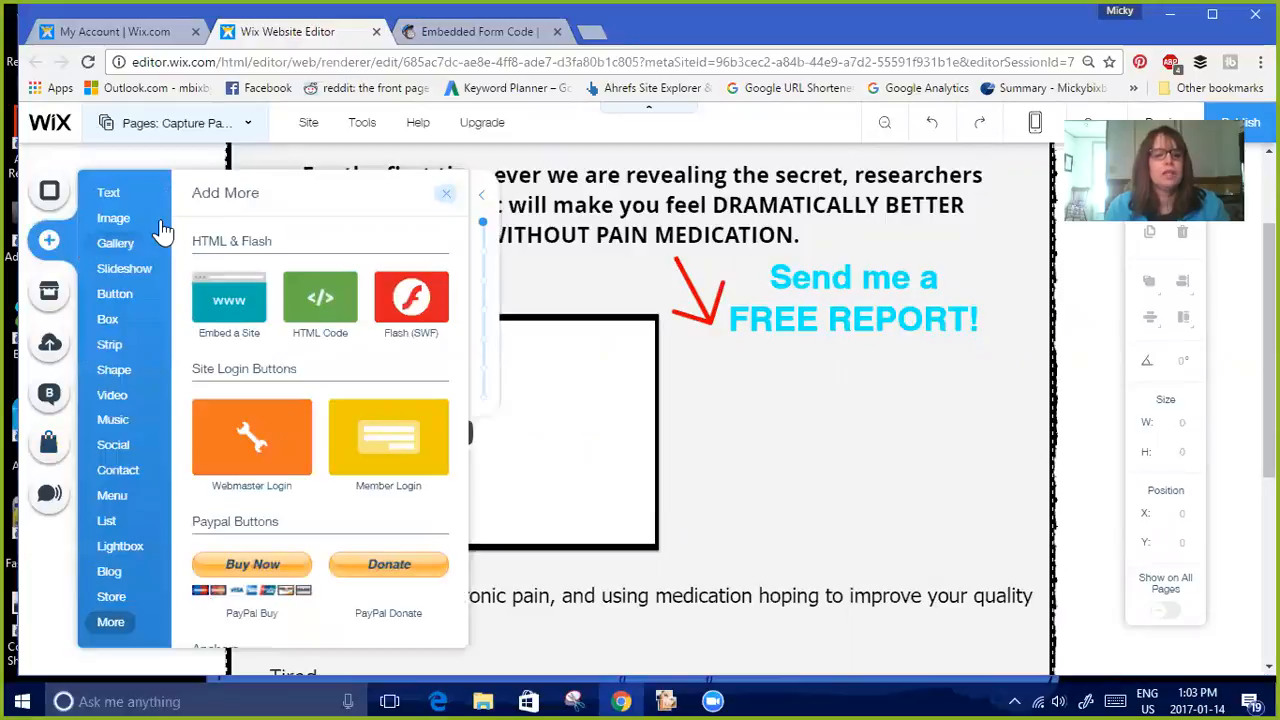
left_click(110, 620)
left_click(330, 300)
left_click(333, 303)
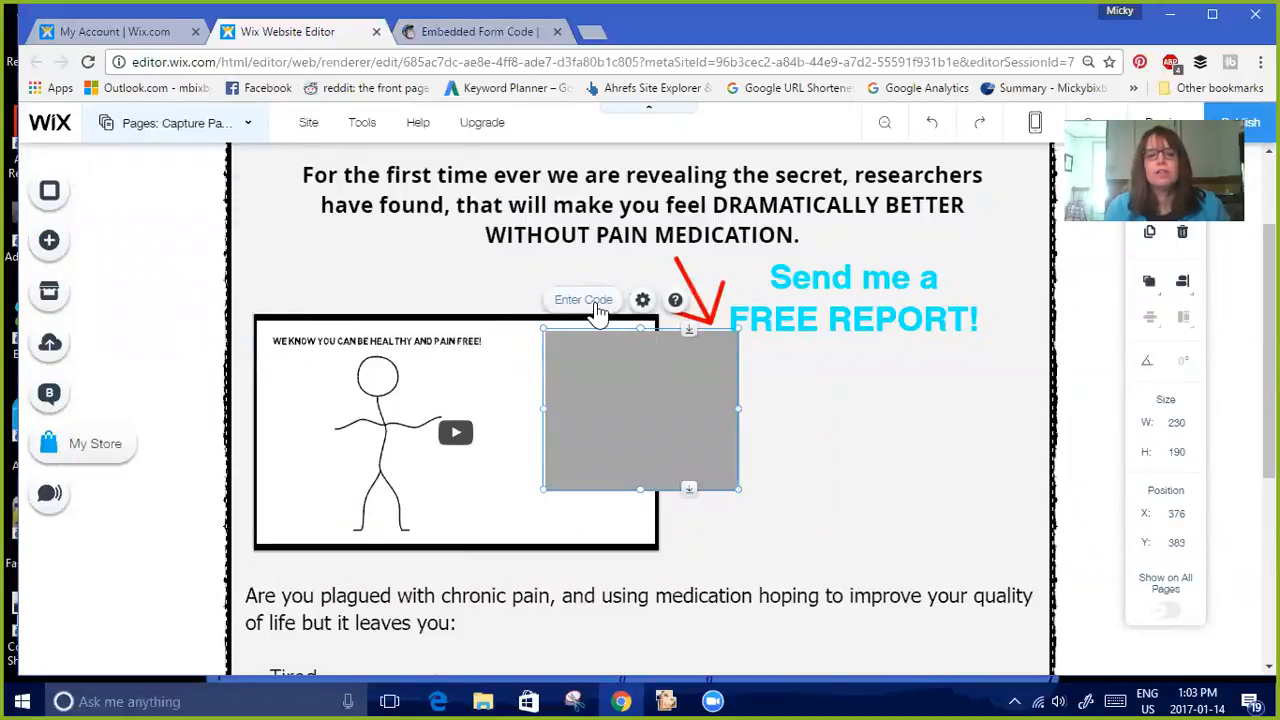
left_click(642, 300)
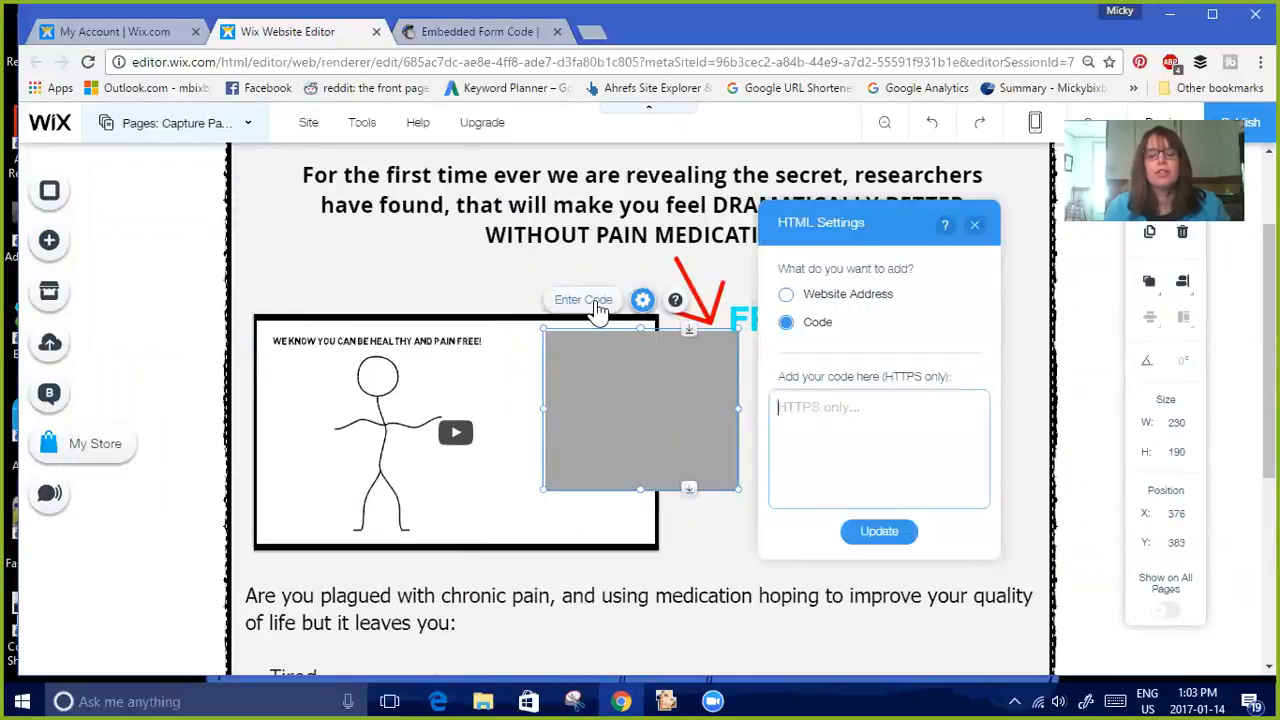
right_click(796, 407)
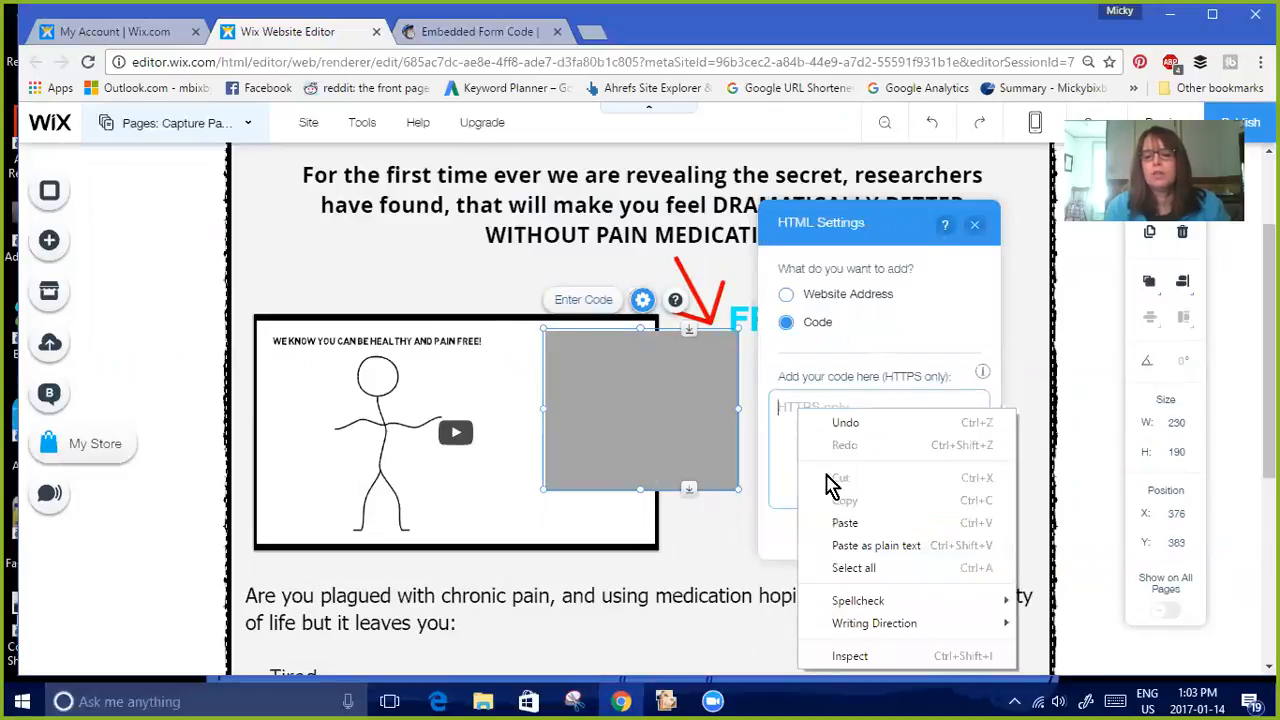
left_click(846, 527)
left_click(858, 533)
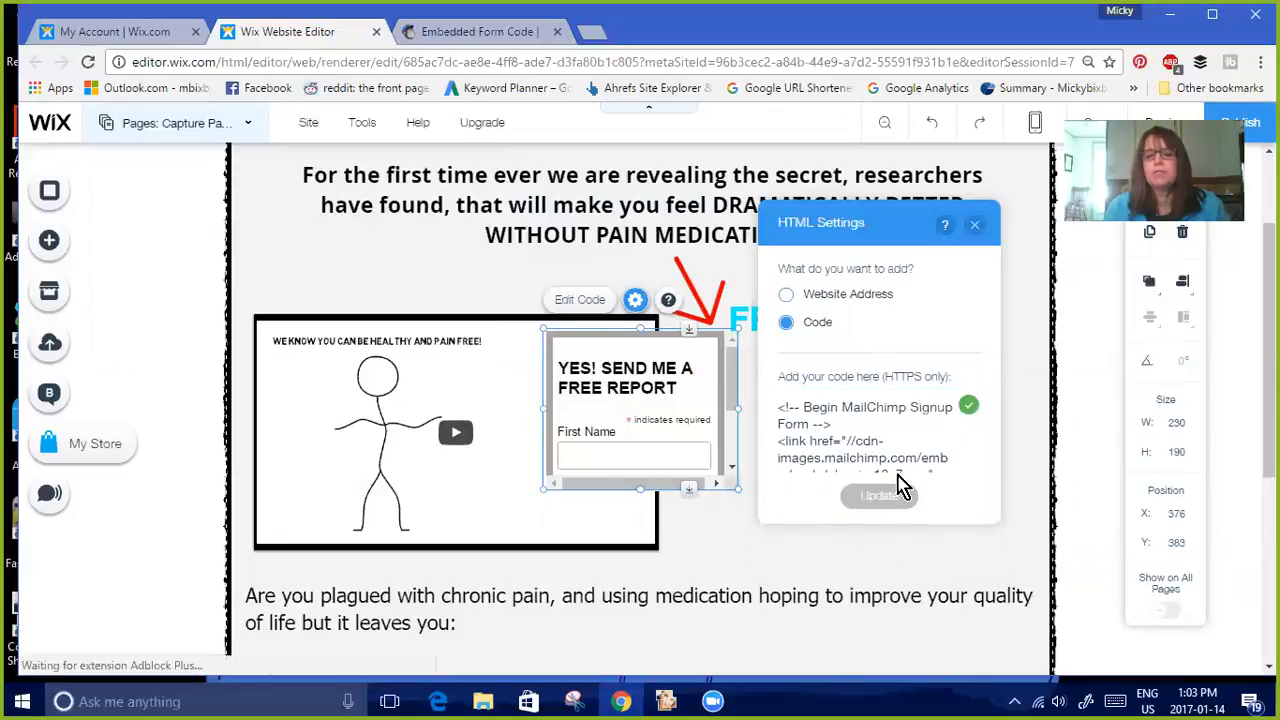
left_click(977, 229)
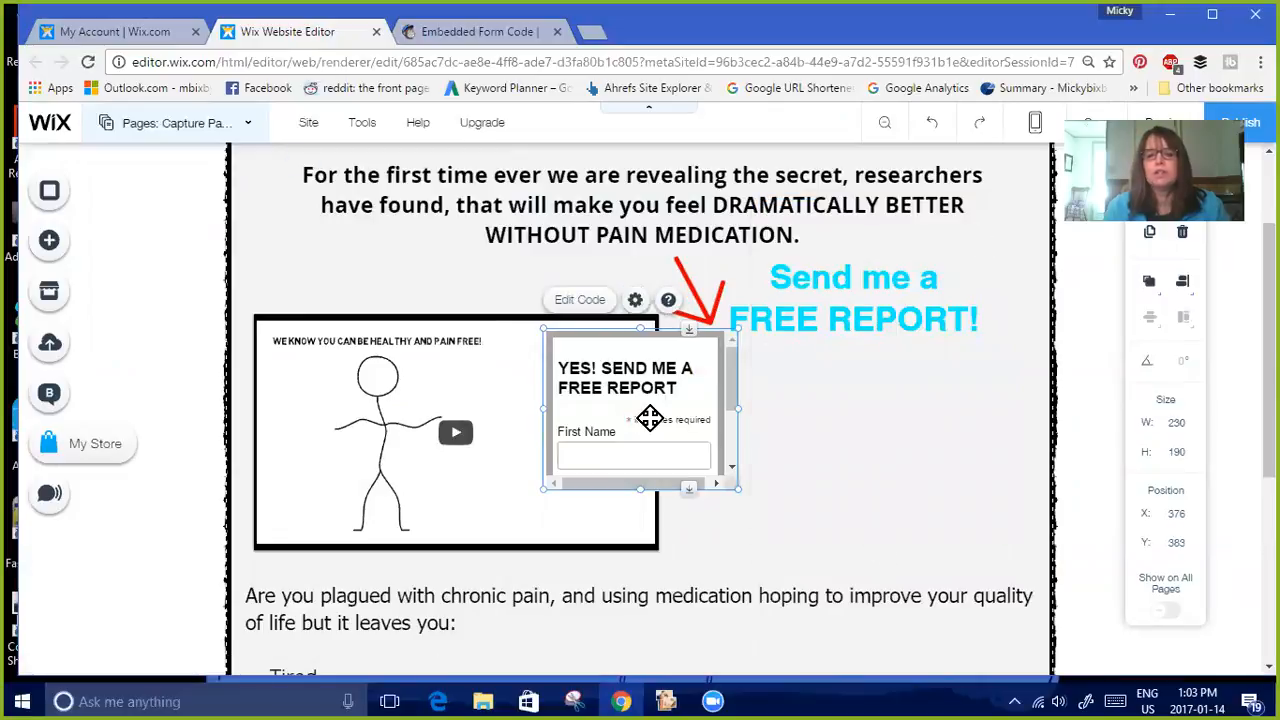
Move the embedded form beside the video and resize it to about 408 by 291
left_click_drag(686, 411, 789, 413)
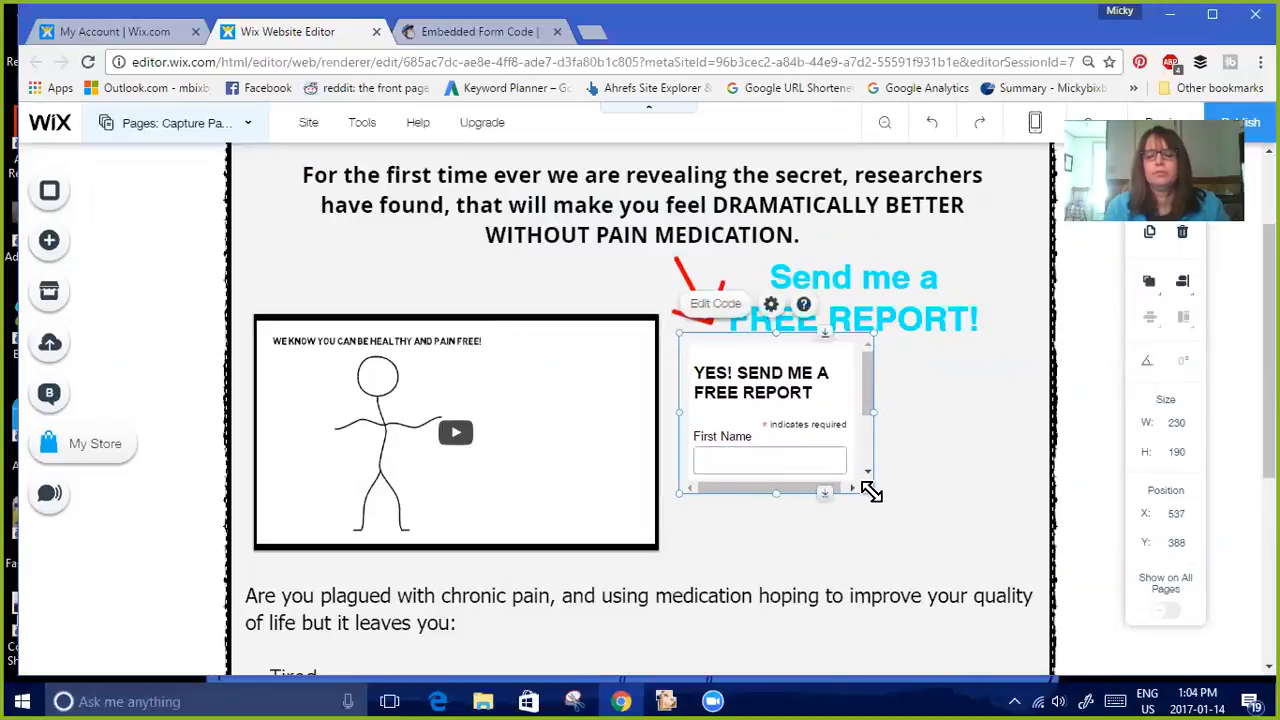
left_click_drag(872, 490, 1022, 580)
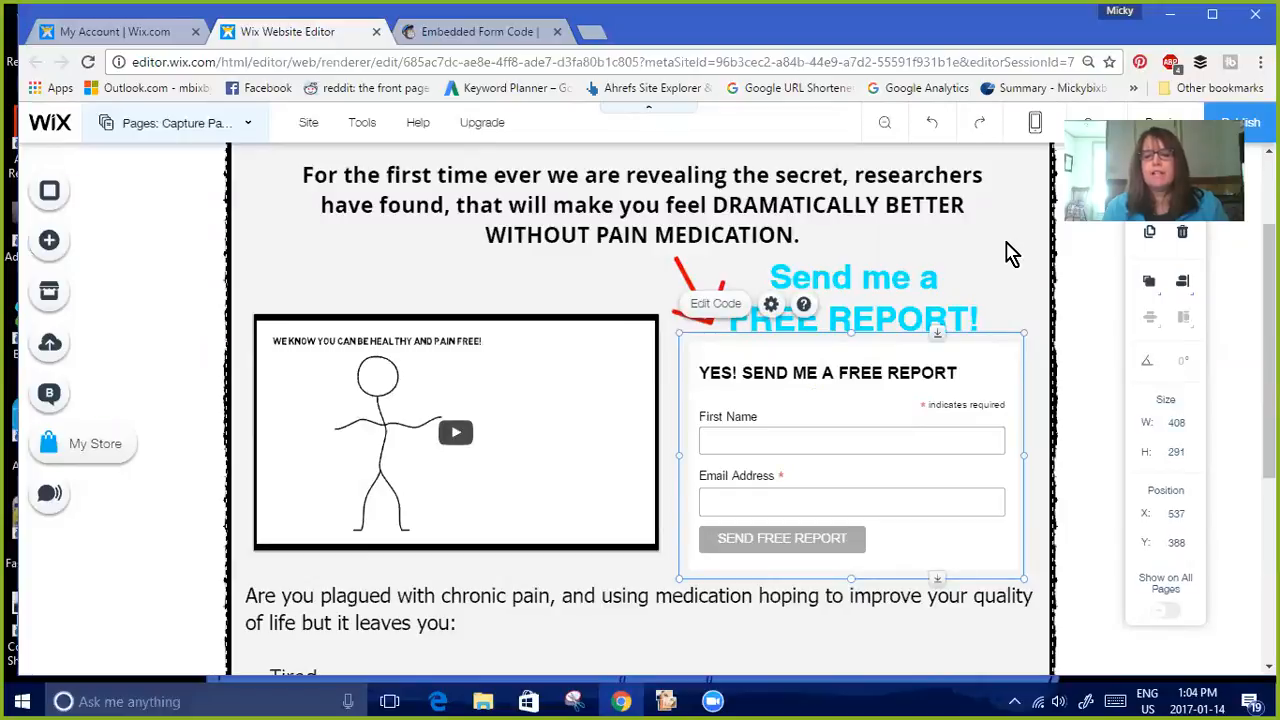
Publish the site and close the confirmation
left_click(1008, 252)
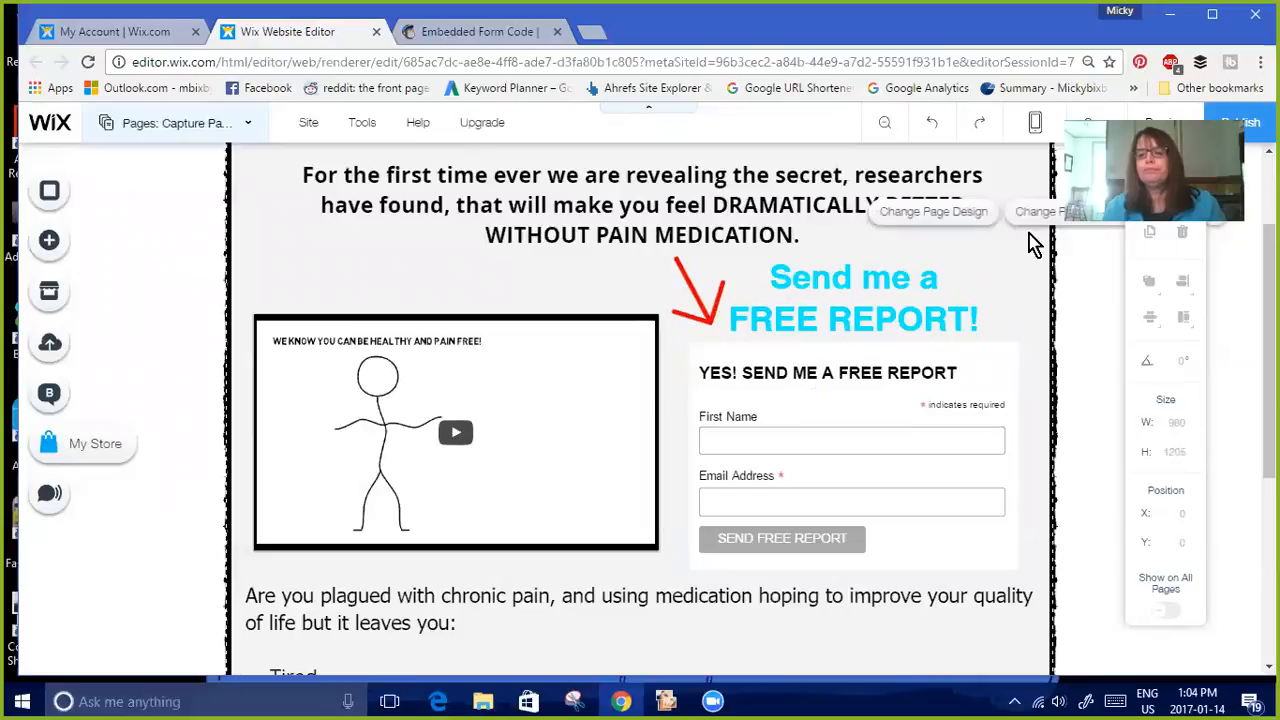
mouse_move(1252, 130)
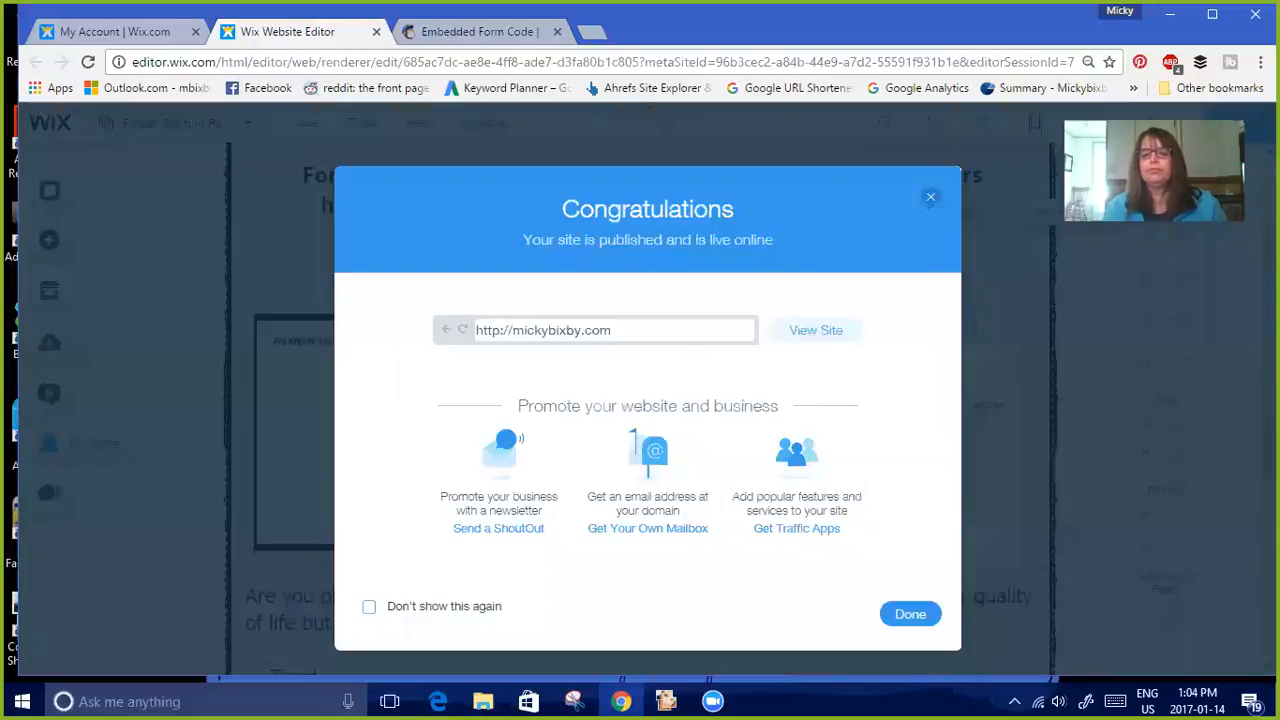
left_click(910, 616)
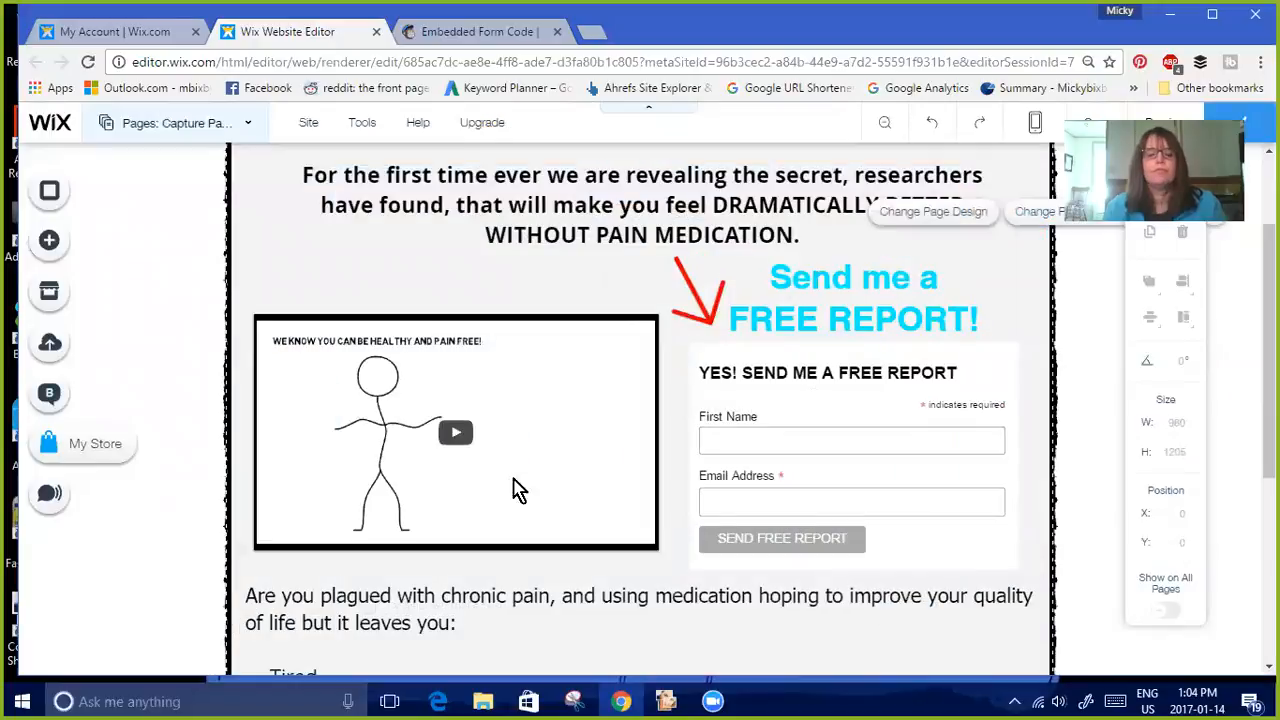
Open the Capture Page Pain page's SEO settings, go to its live URL and review the page
left_click(202, 118)
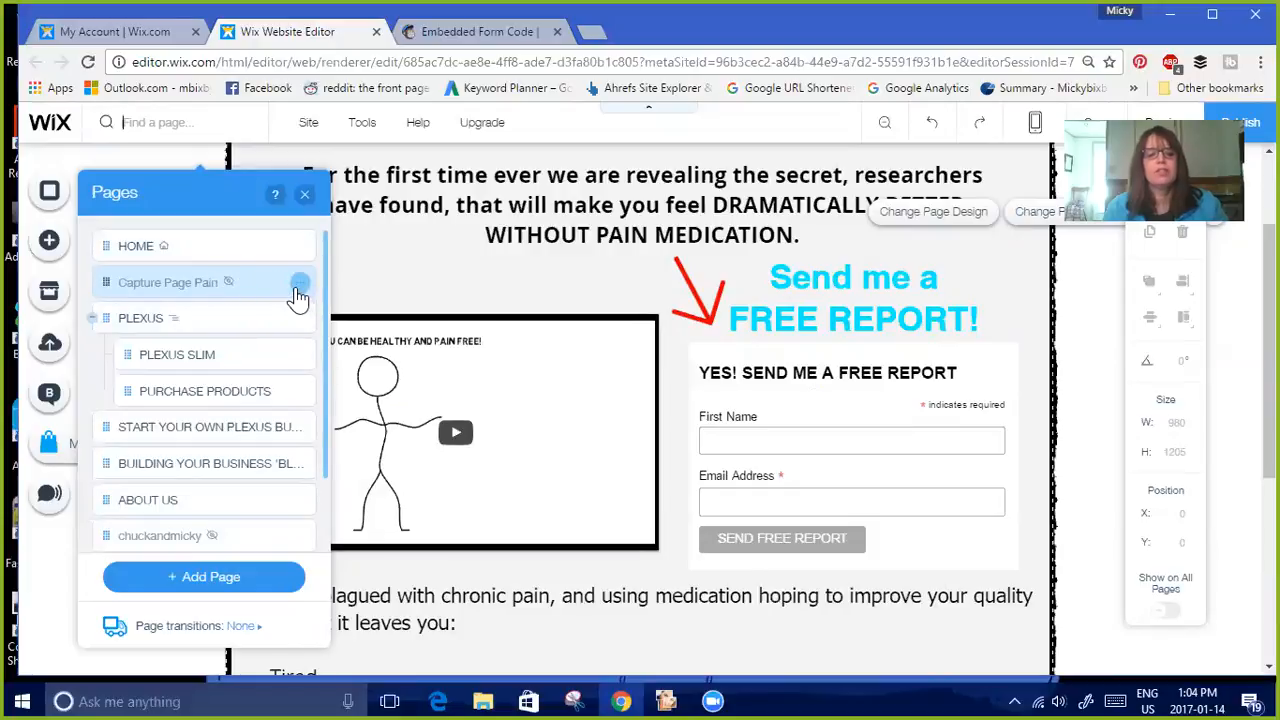
left_click(300, 285)
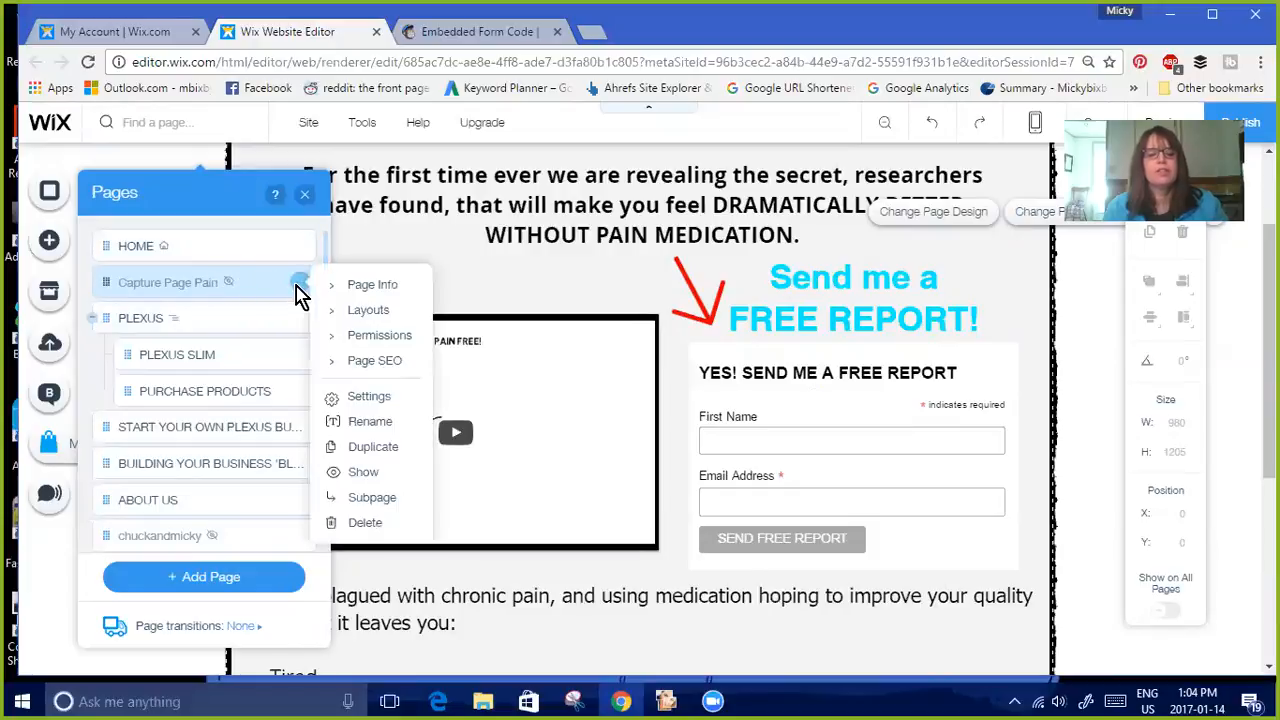
left_click(363, 362)
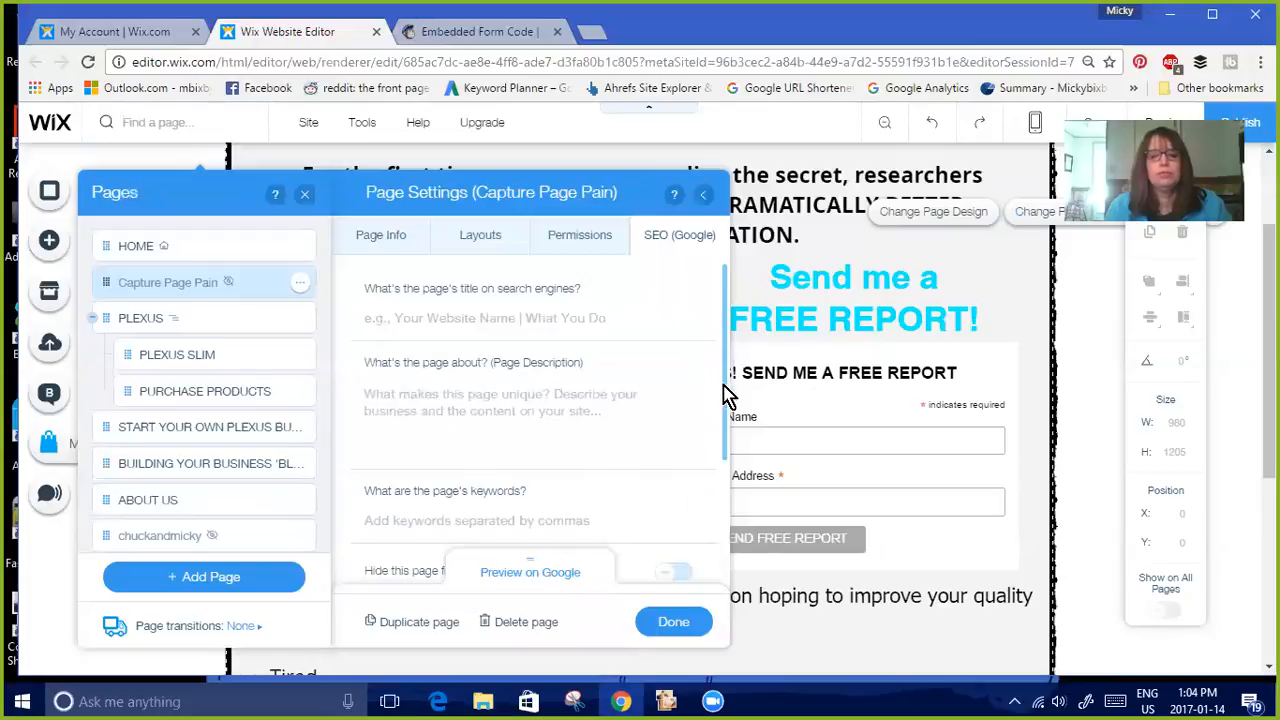
scroll(723, 457, "down", 3)
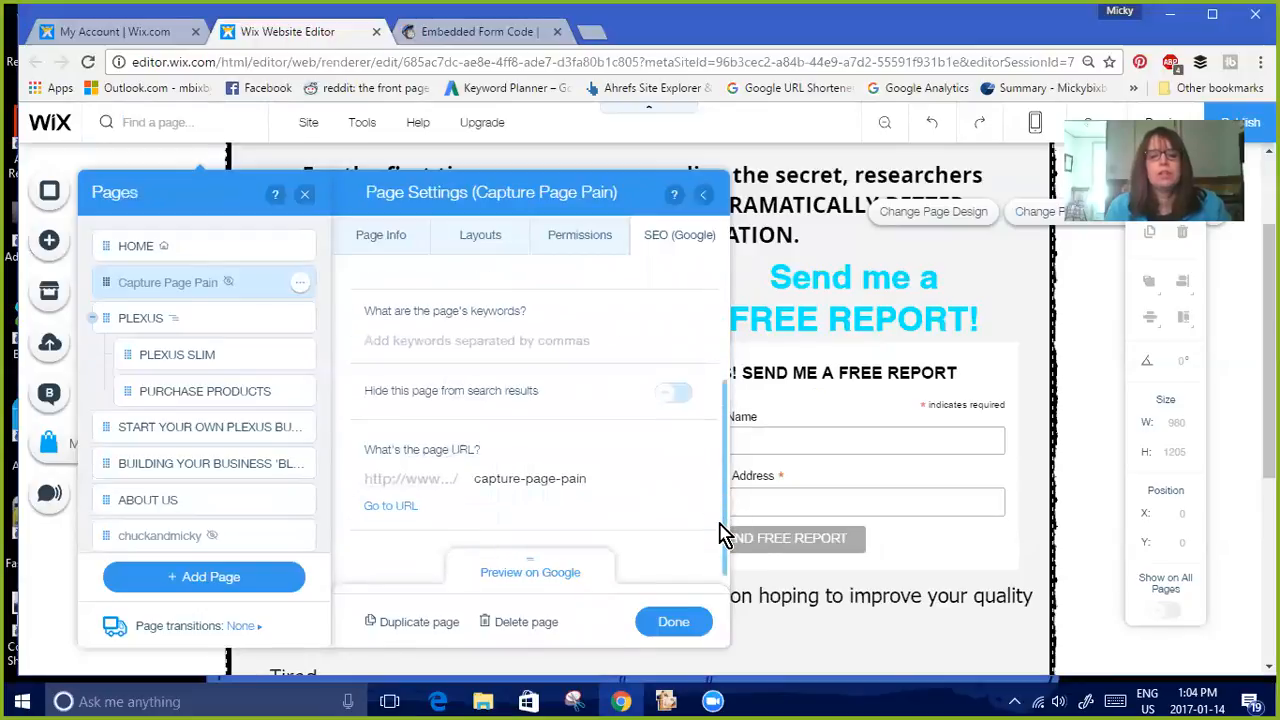
left_click(505, 479)
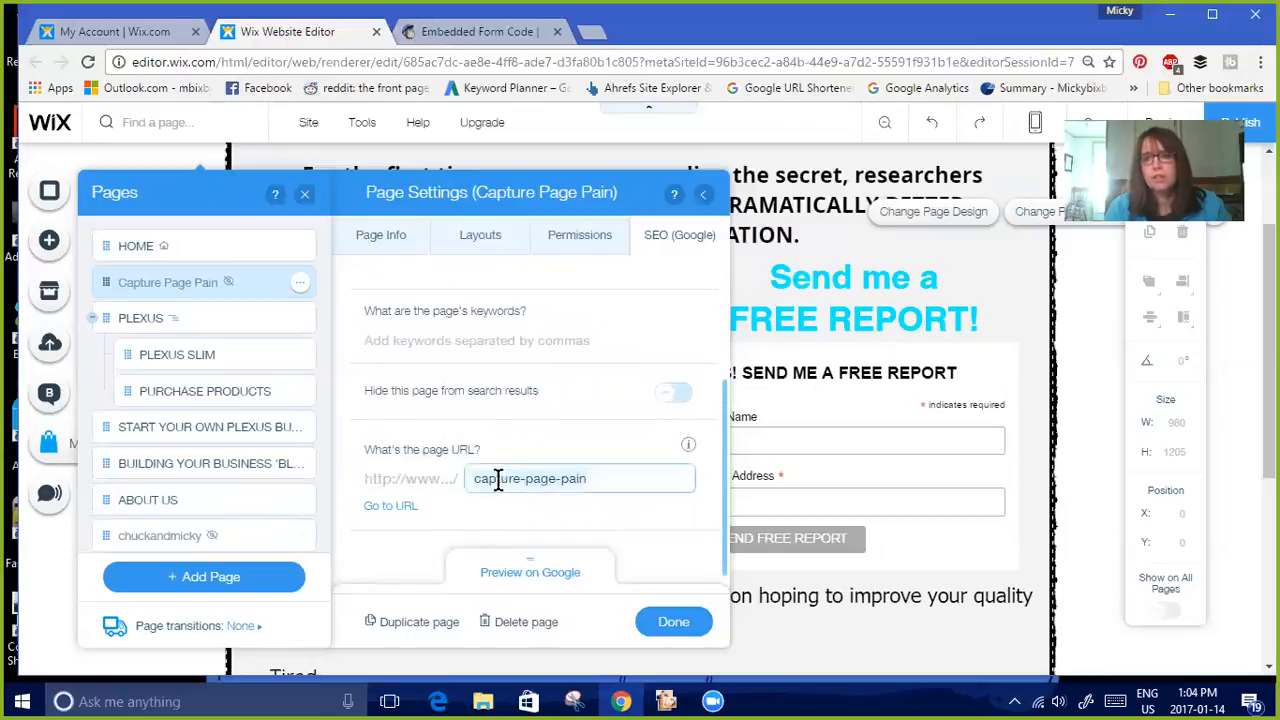
left_click(390, 507)
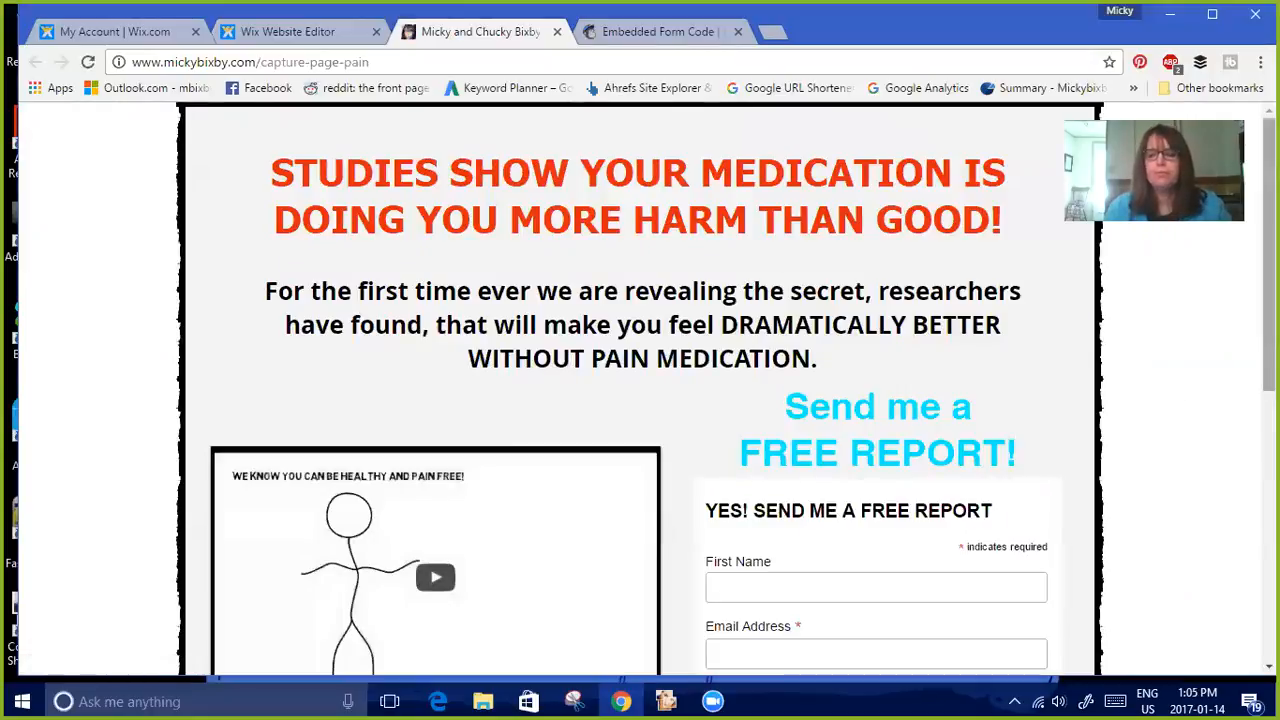
scroll(640, 400, "down", 4)
scroll(640, 400, "up", 4)
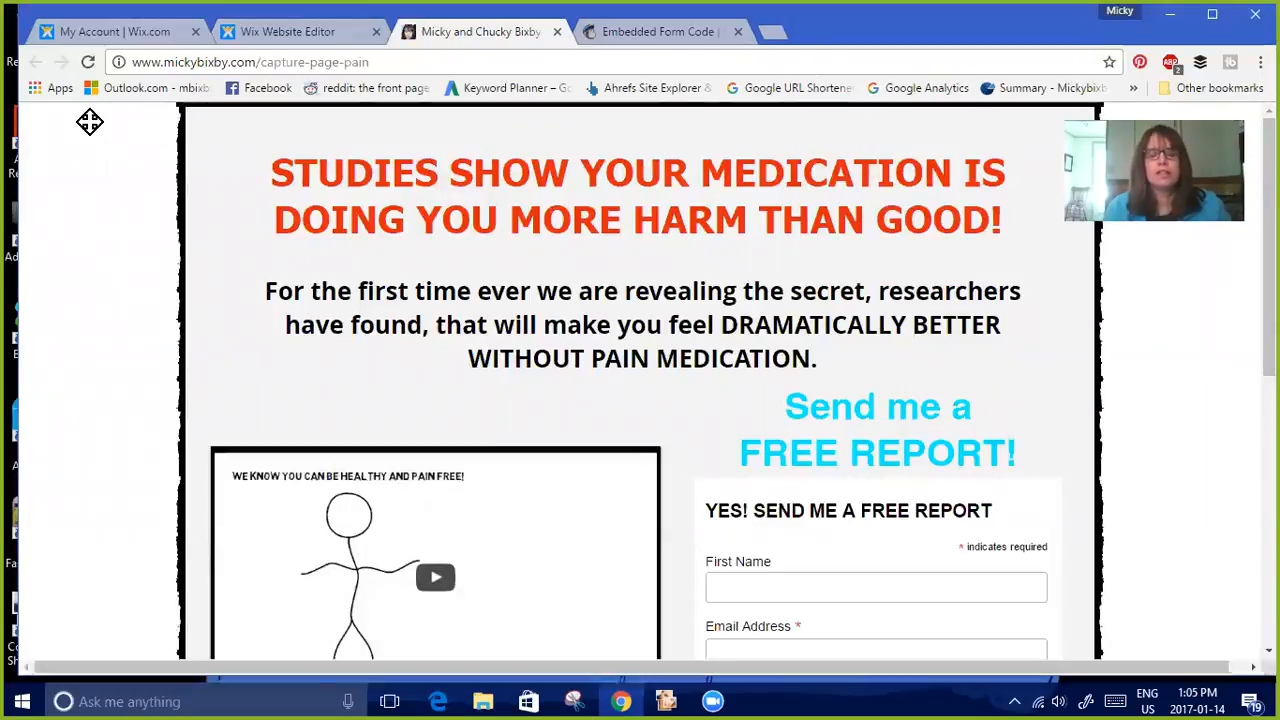
Open the Google URL Shortener and clear the wrongly pasted signup form code from its URL field
left_click(822, 90)
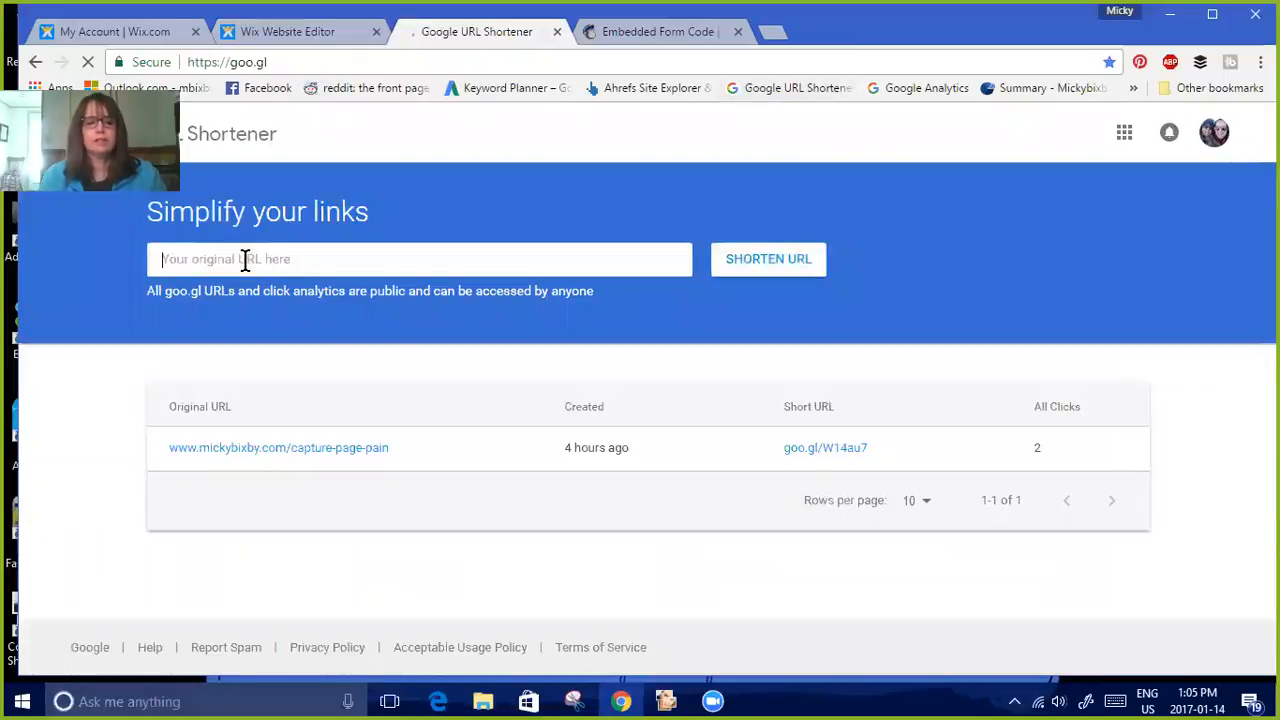
right_click(245, 259)
left_click(330, 380)
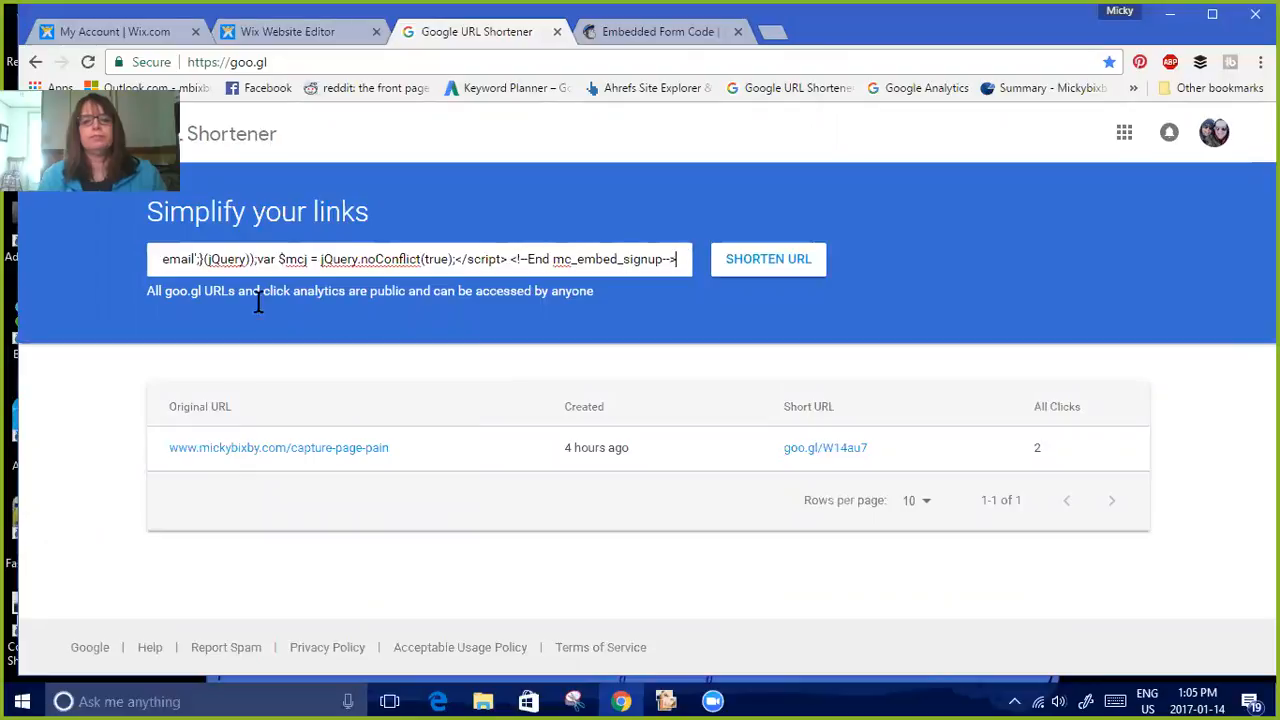
left_click_drag(676, 259, 14, 278)
key("BackSpace")
key("BackSpace")
key("BackSpace")
key("BackSpace")
key("BackSpace")
key("BackSpace")
key("BackSpace")
key("BackSpace")
key("BackSpace")
key("BackSpace")
key("BackSpace")
key("BackSpace")
key("BackSpace")
key("BackSpace")
key("BackSpace")
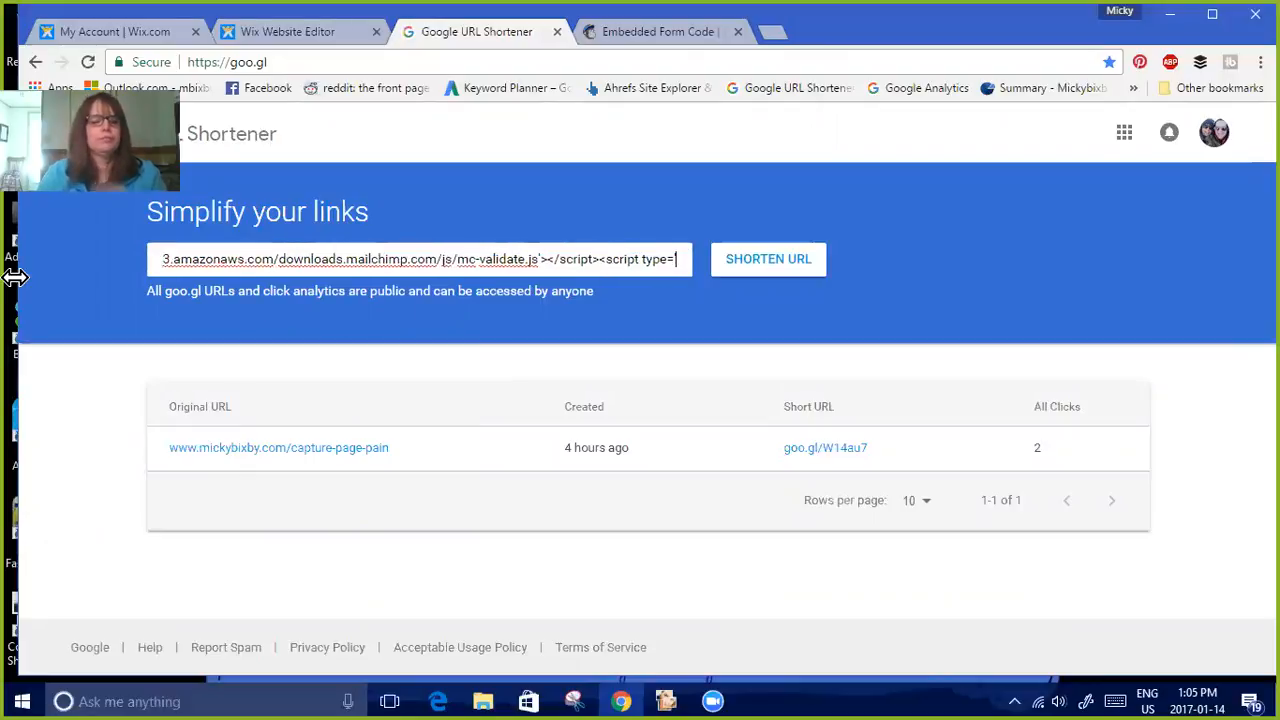
key("BackSpace")
key("BackSpace")
key("BackSpace")
key("BackSpace")
key("BackSpace")
key("BackSpace")
key("BackSpace")
key("BackSpace")
key("BackSpace")
key("BackSpace")
key("BackSpace")
key("BackSpace")
key("BackSpace")
key("BackSpace")
key("BackSpace")
key("BackSpace")
key("BackSpace")
key("BackSpace")
key("BackSpace")
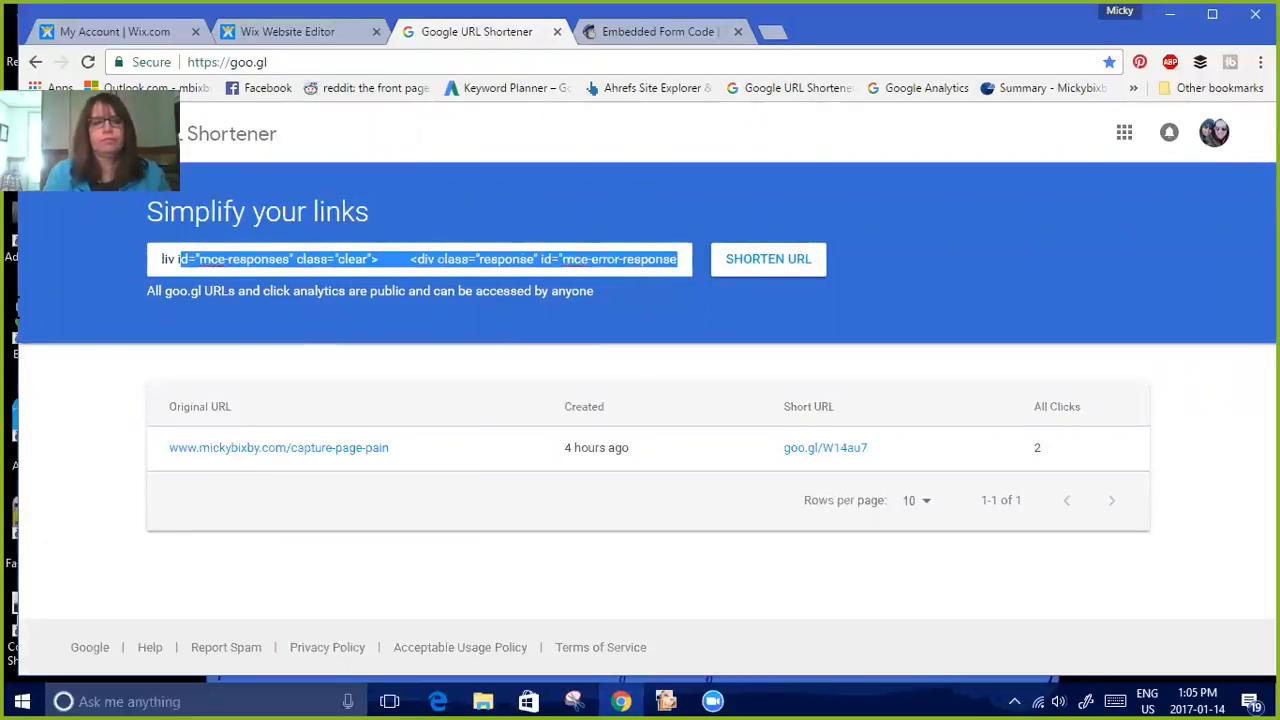
left_click_drag(145, 259, 145, 259)
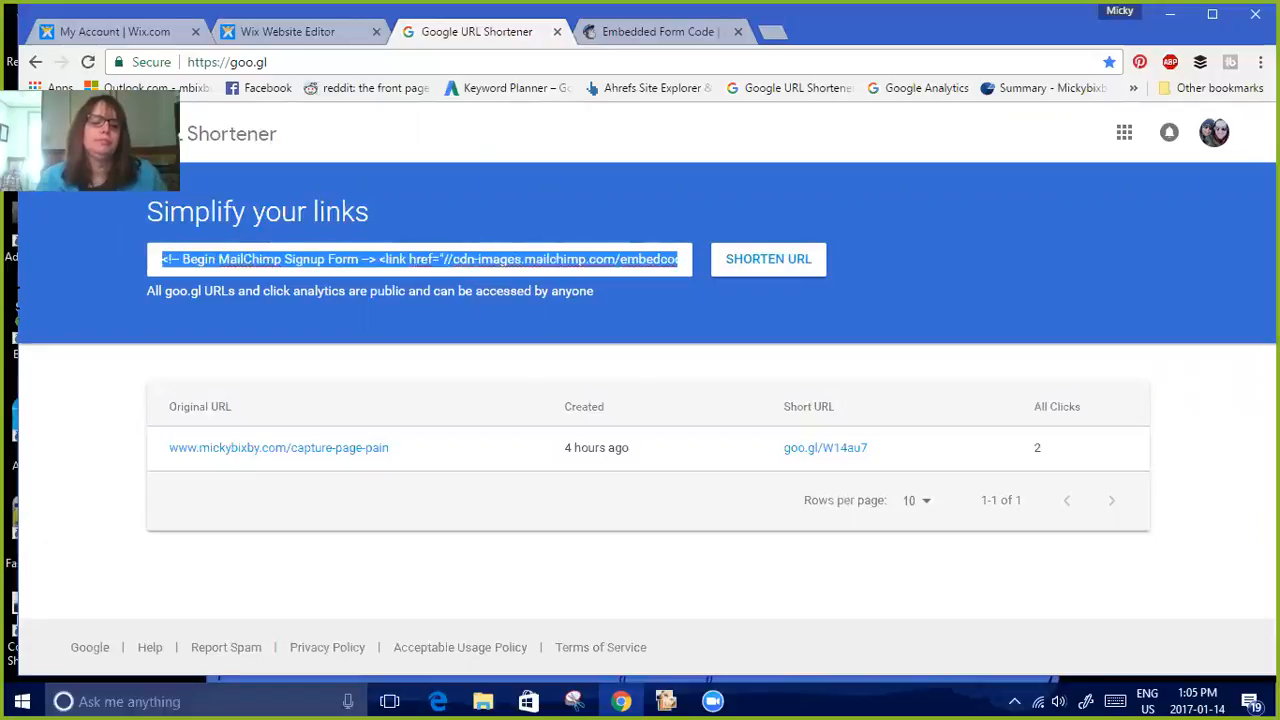
key("Delete")
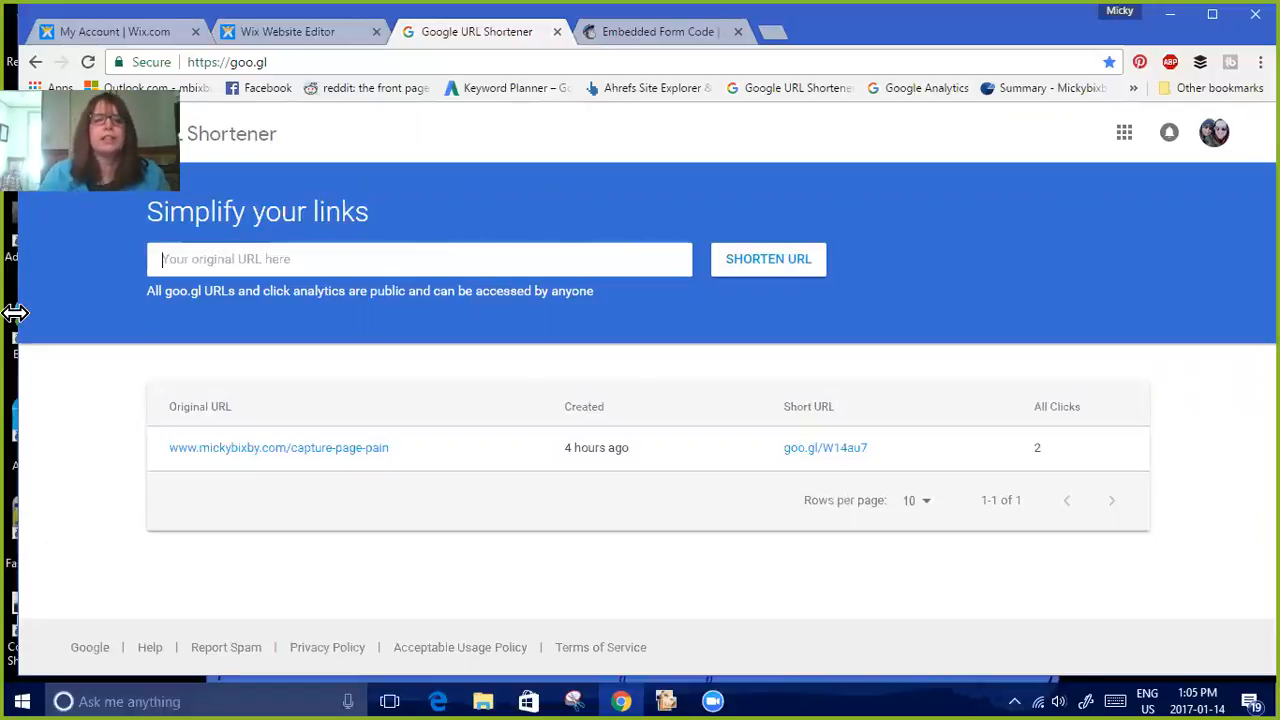
Go back to the live capture page and copy its address
left_click(35, 62)
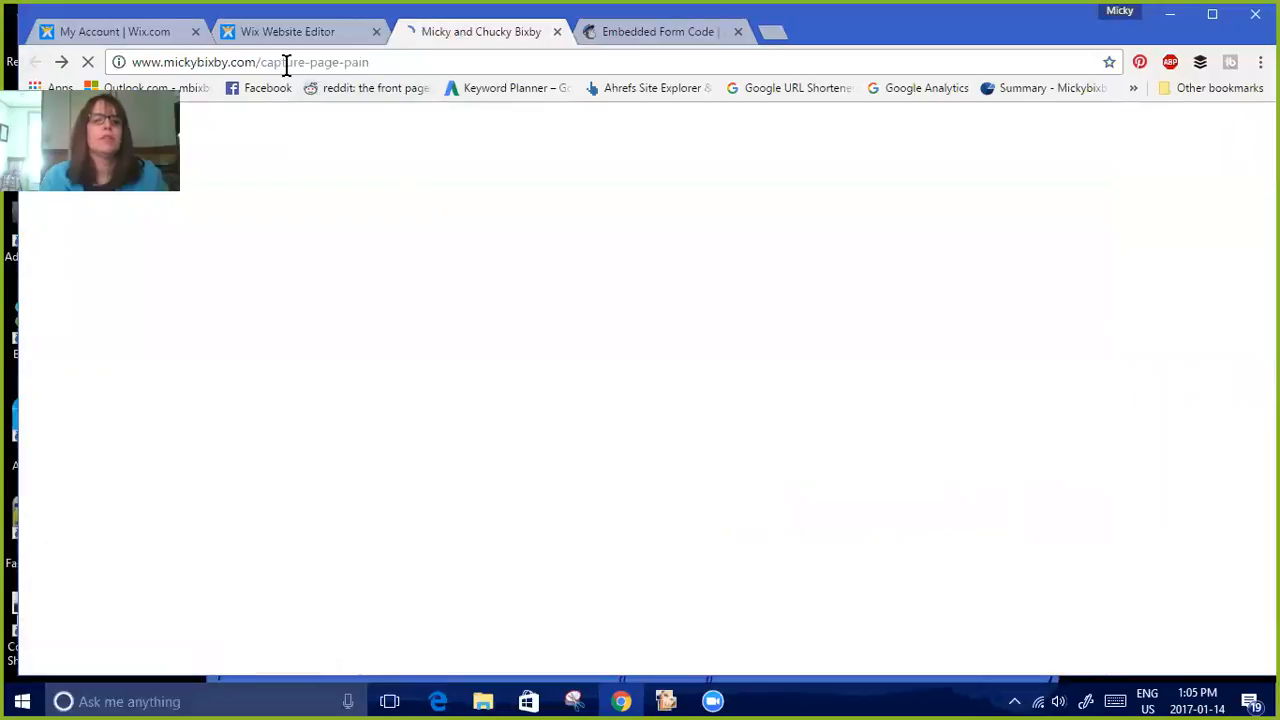
left_click(286, 62)
right_click(295, 78)
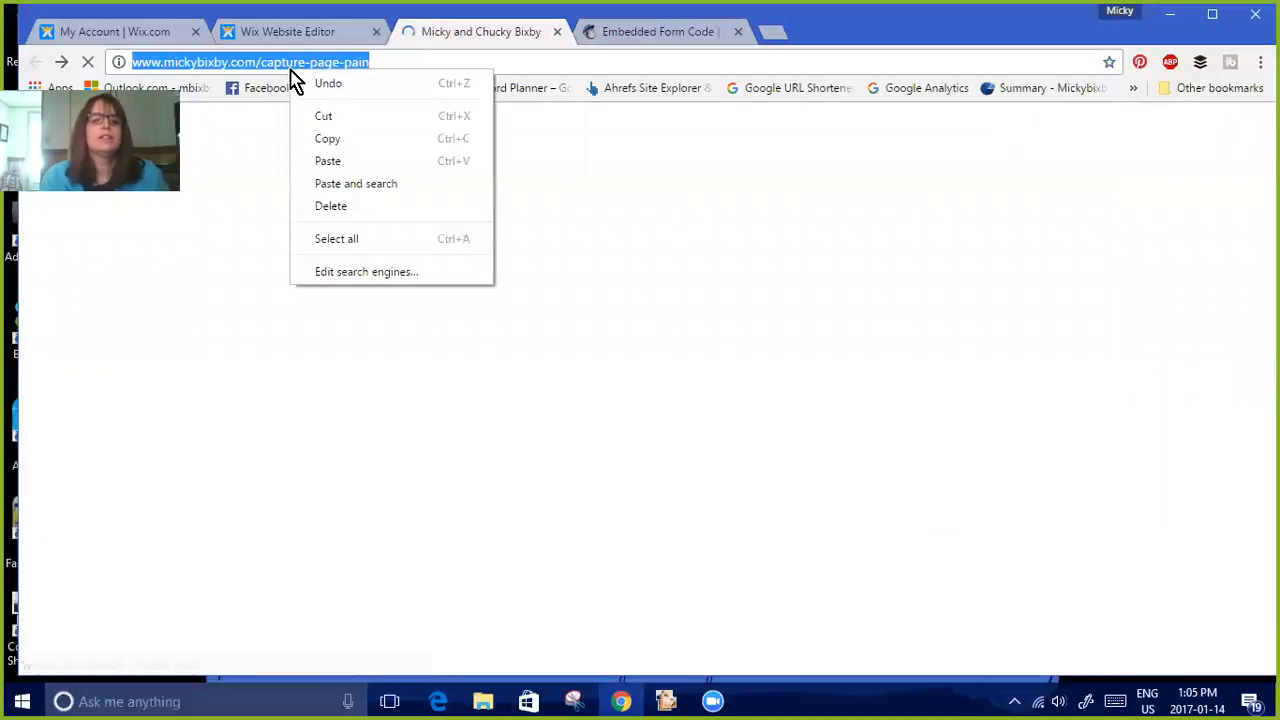
left_click(343, 142)
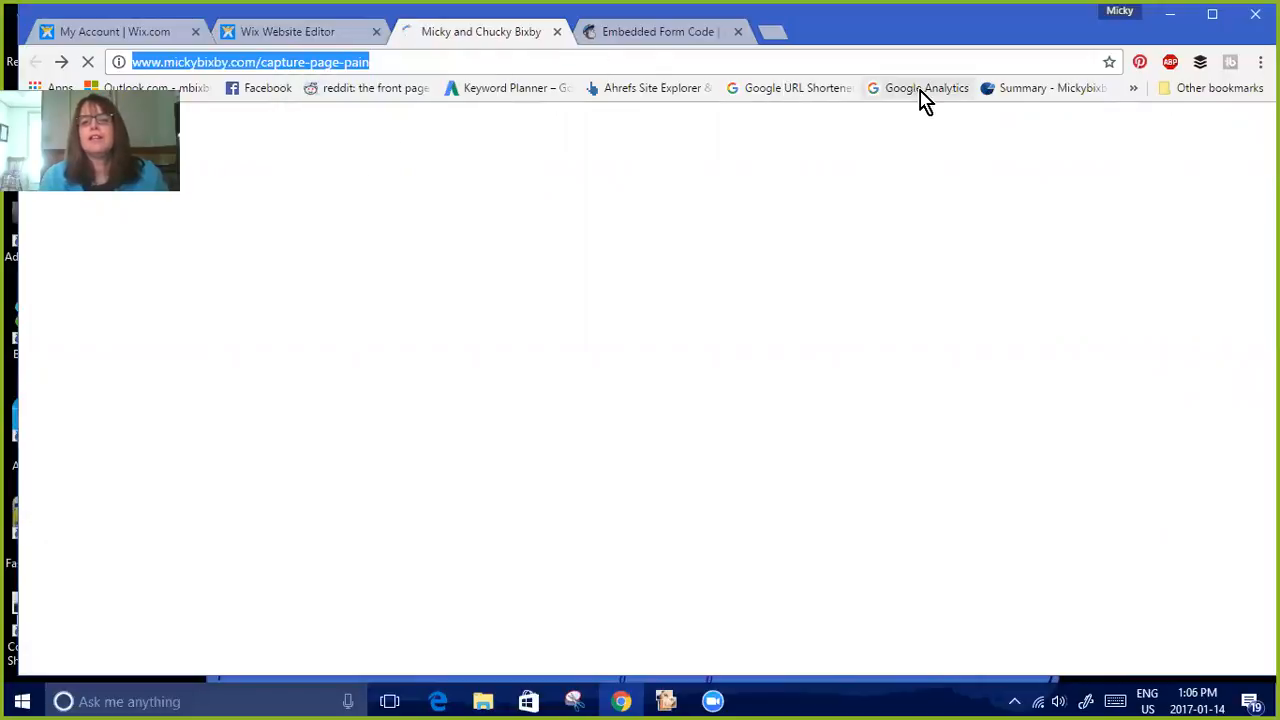
Paste the capture page URL into the Google URL Shortener and shorten it
left_click(790, 98)
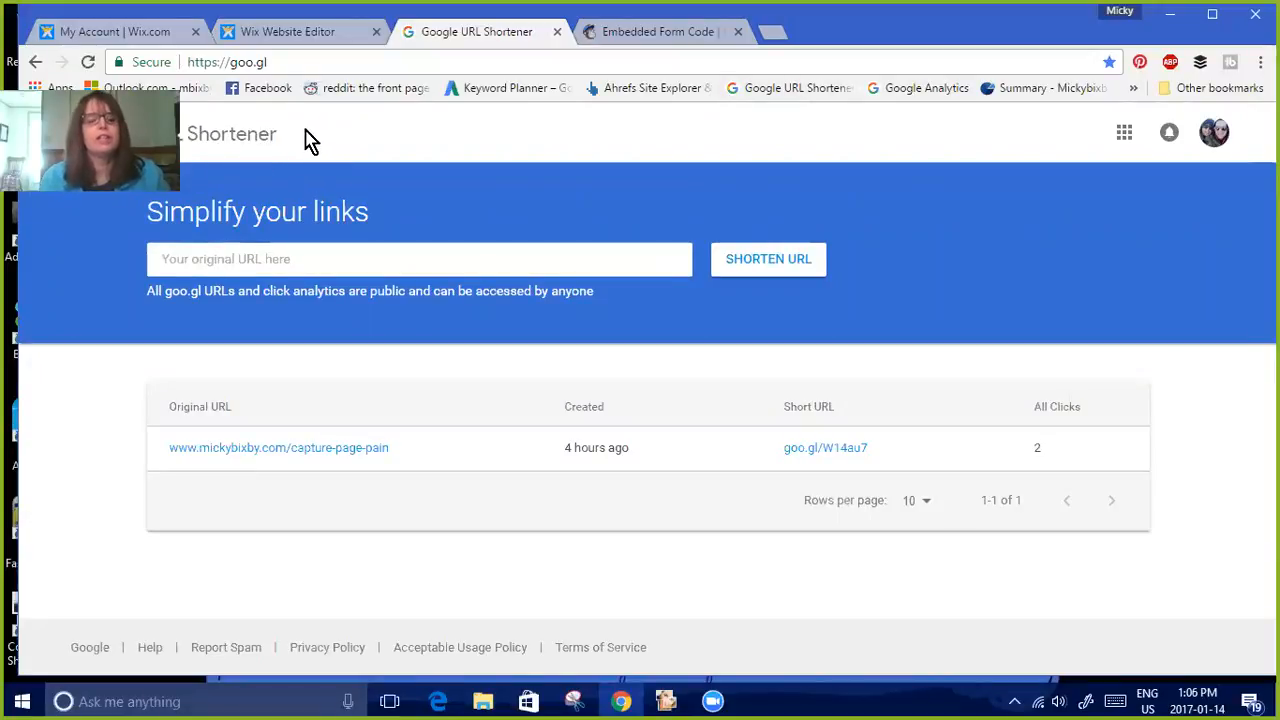
right_click(217, 258)
left_click(294, 378)
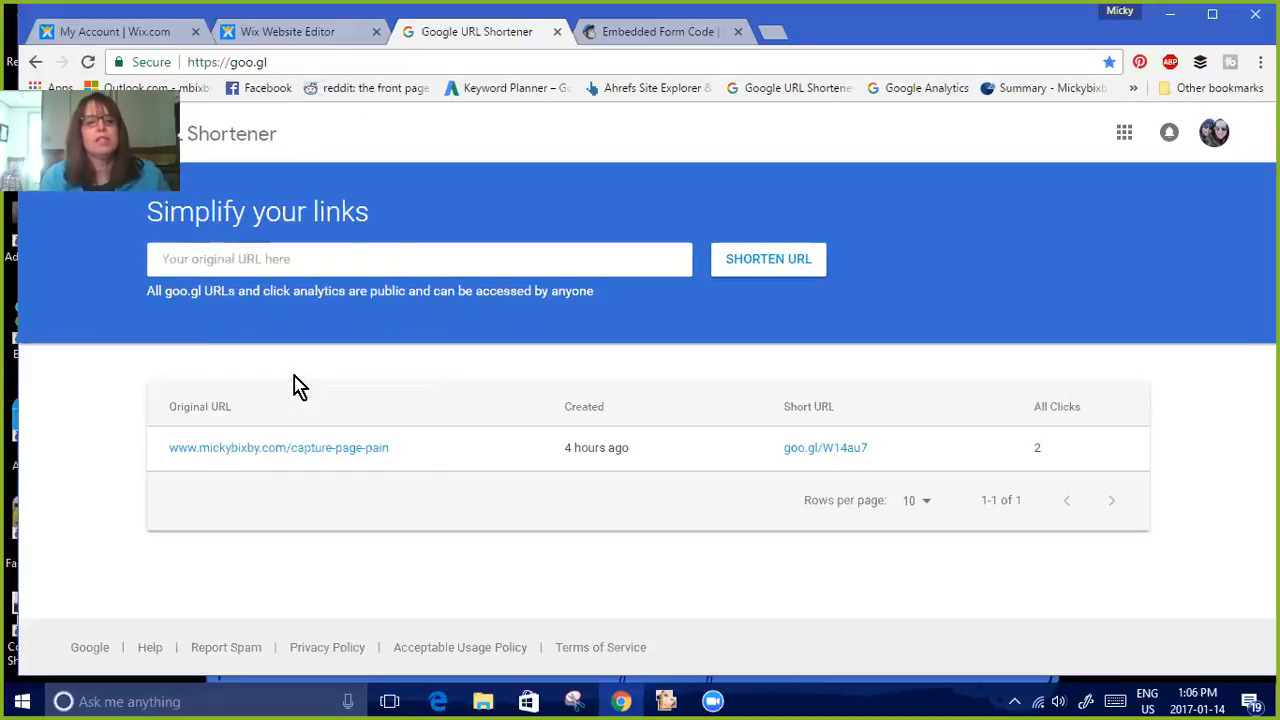
left_click(769, 268)
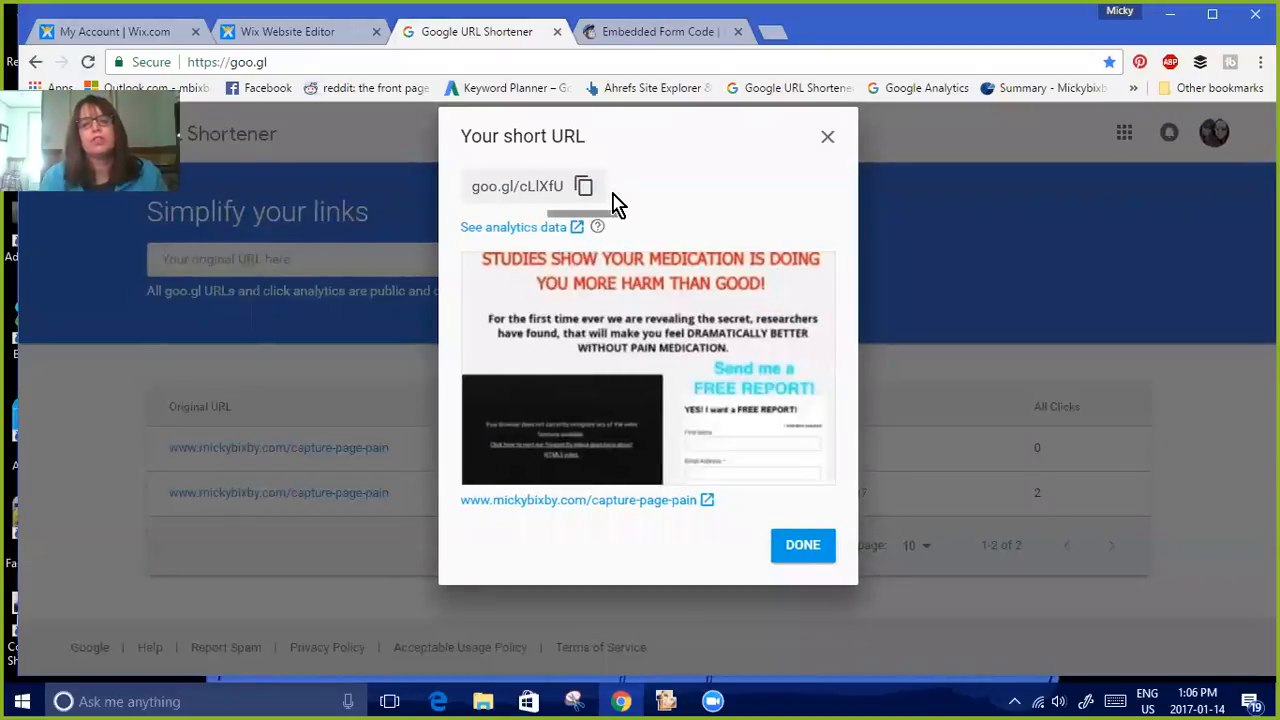
left_click(803, 549)
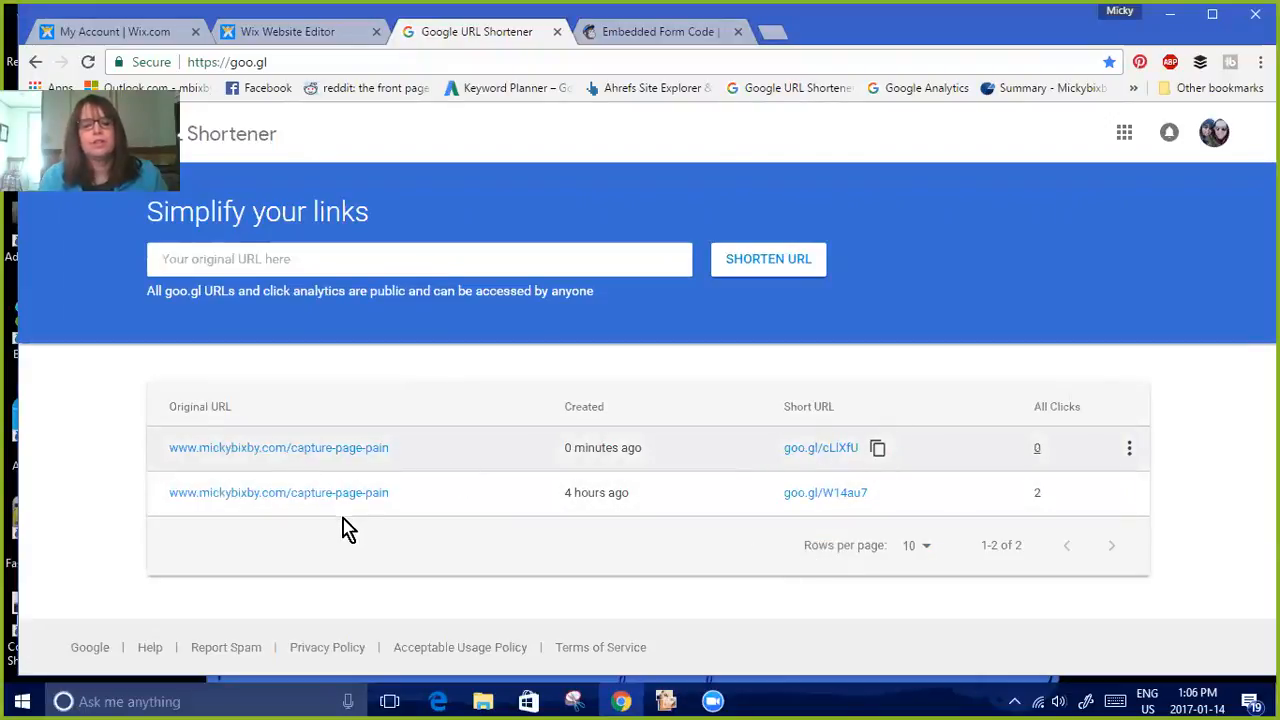
Open the new short link and submit the free report signup form with a first name and email address
left_click(819, 449)
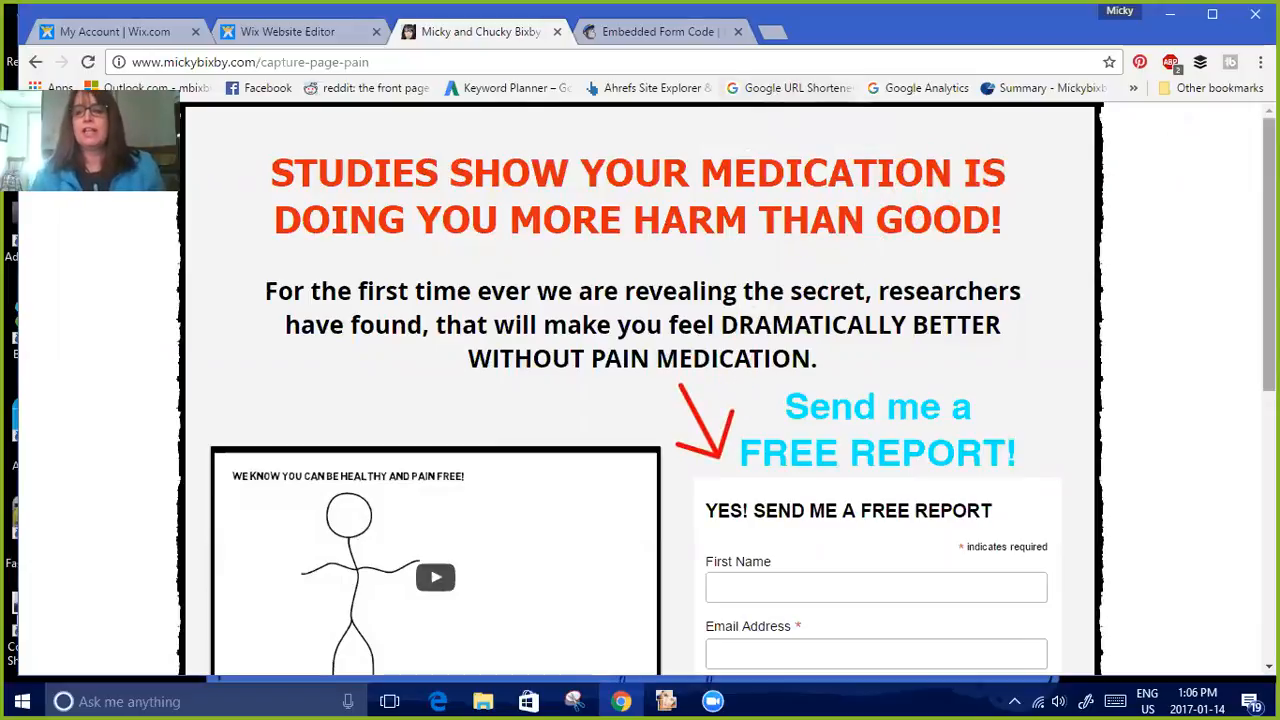
scroll(1237, 286, "down", 2)
left_click(759, 370)
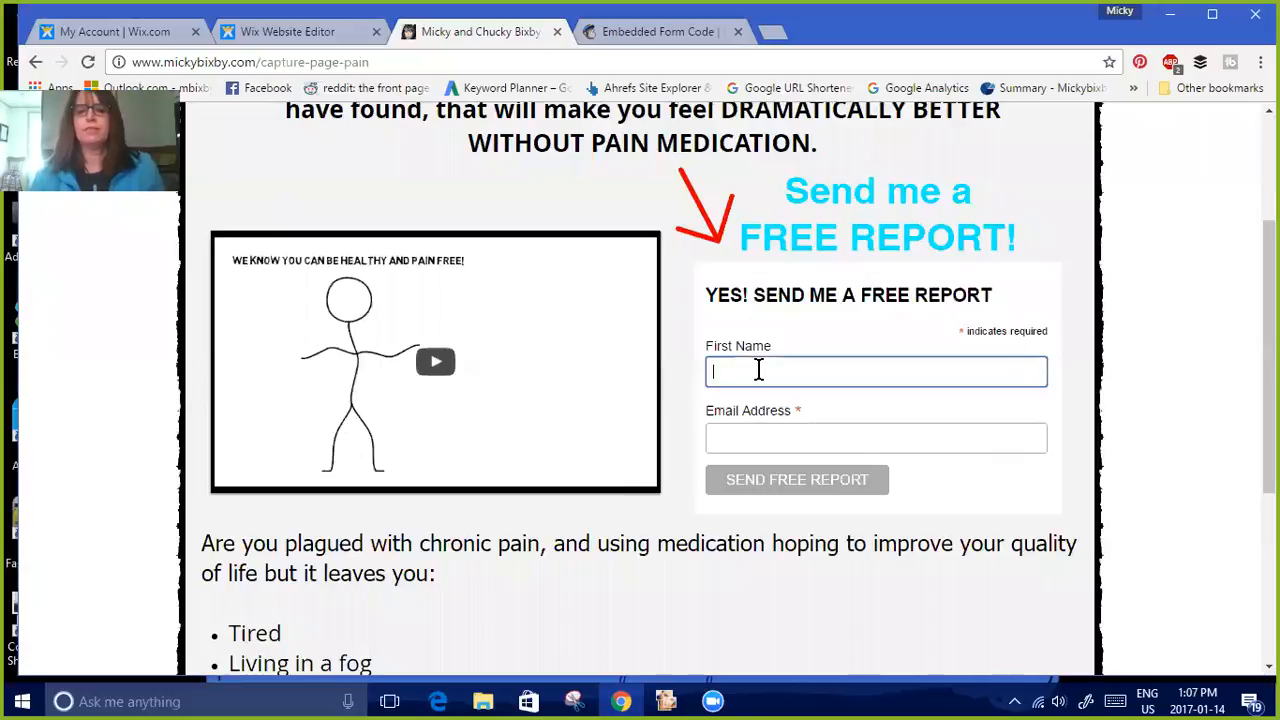
type("IC")
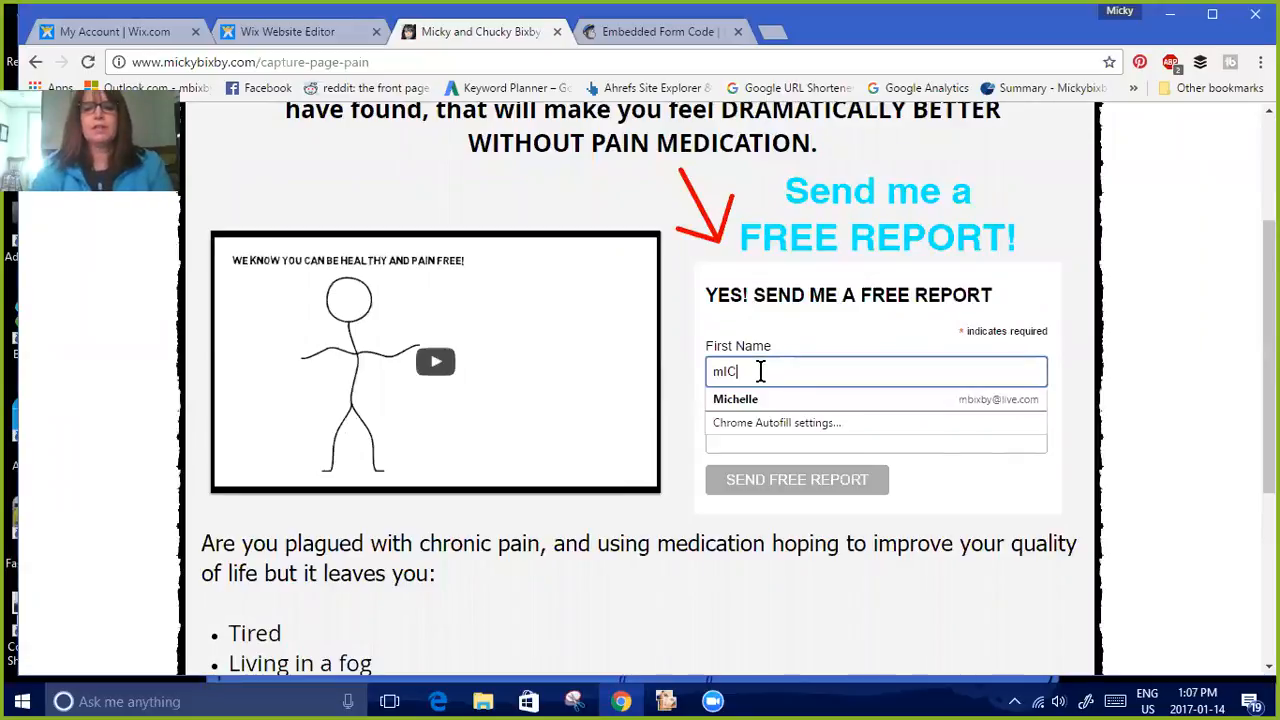
key("BackSpace")
key("BackSpace")
key("BackSpace")
type("Micky")
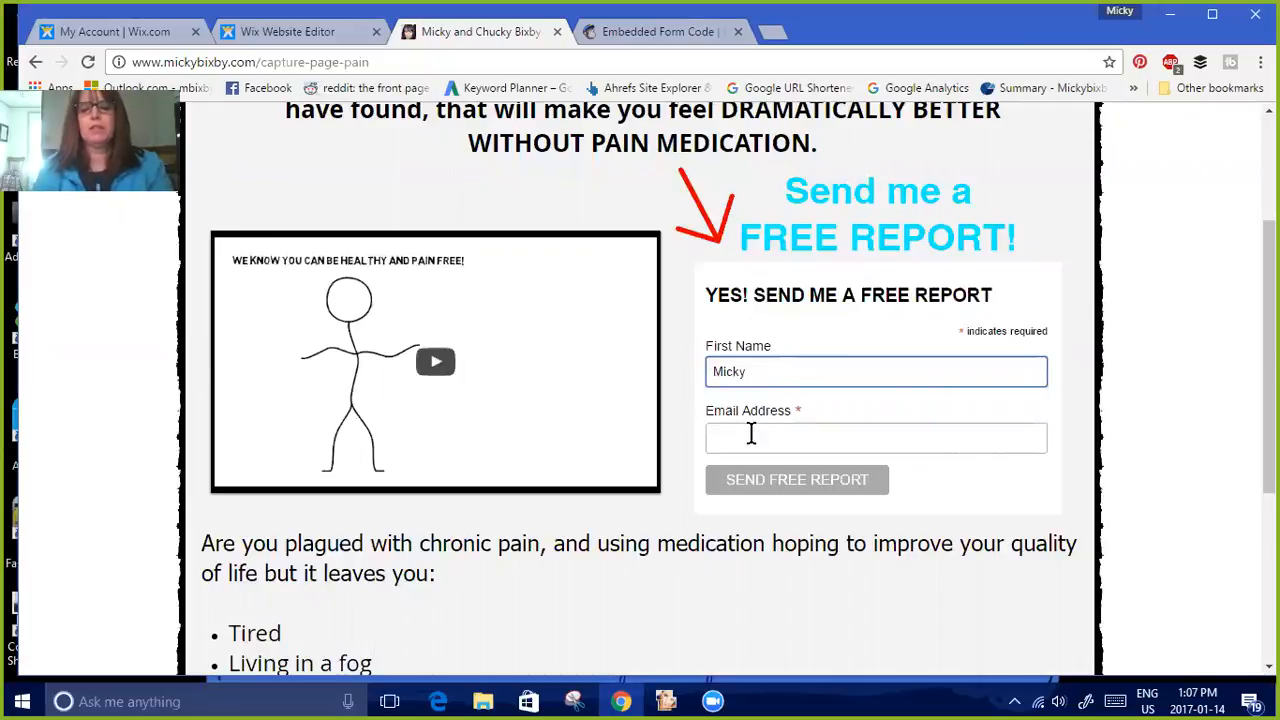
left_click(751, 440)
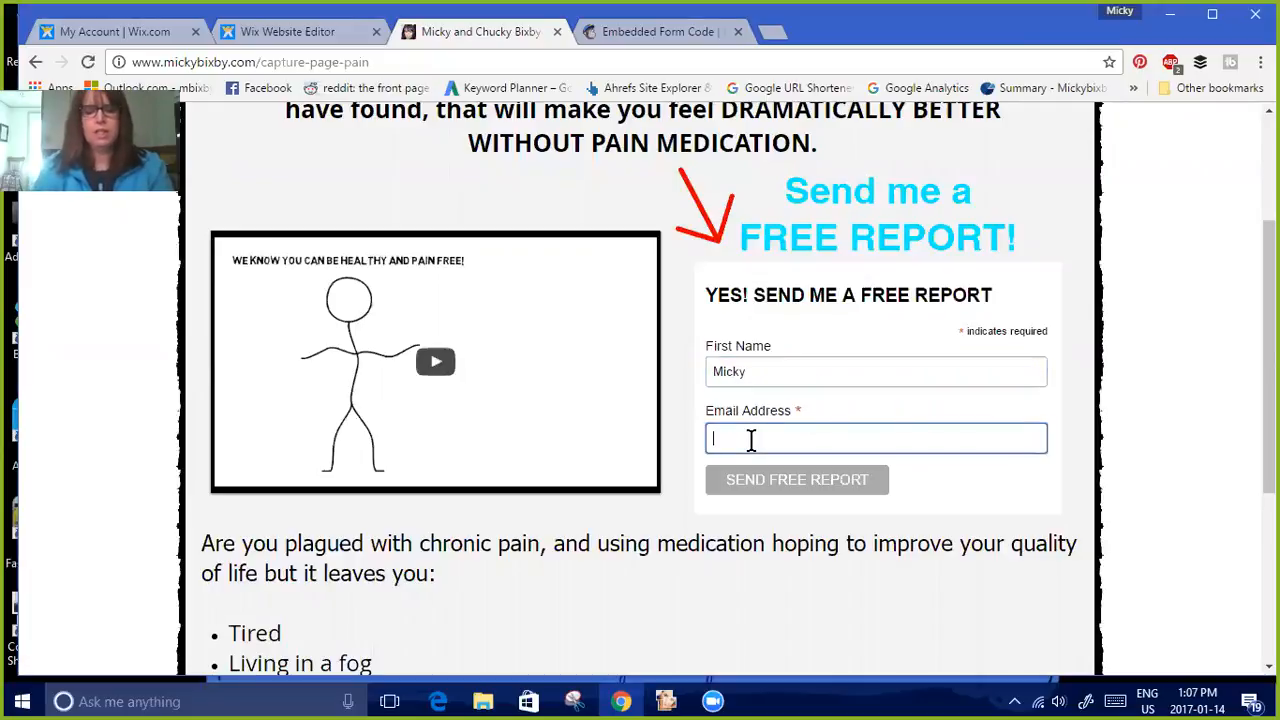
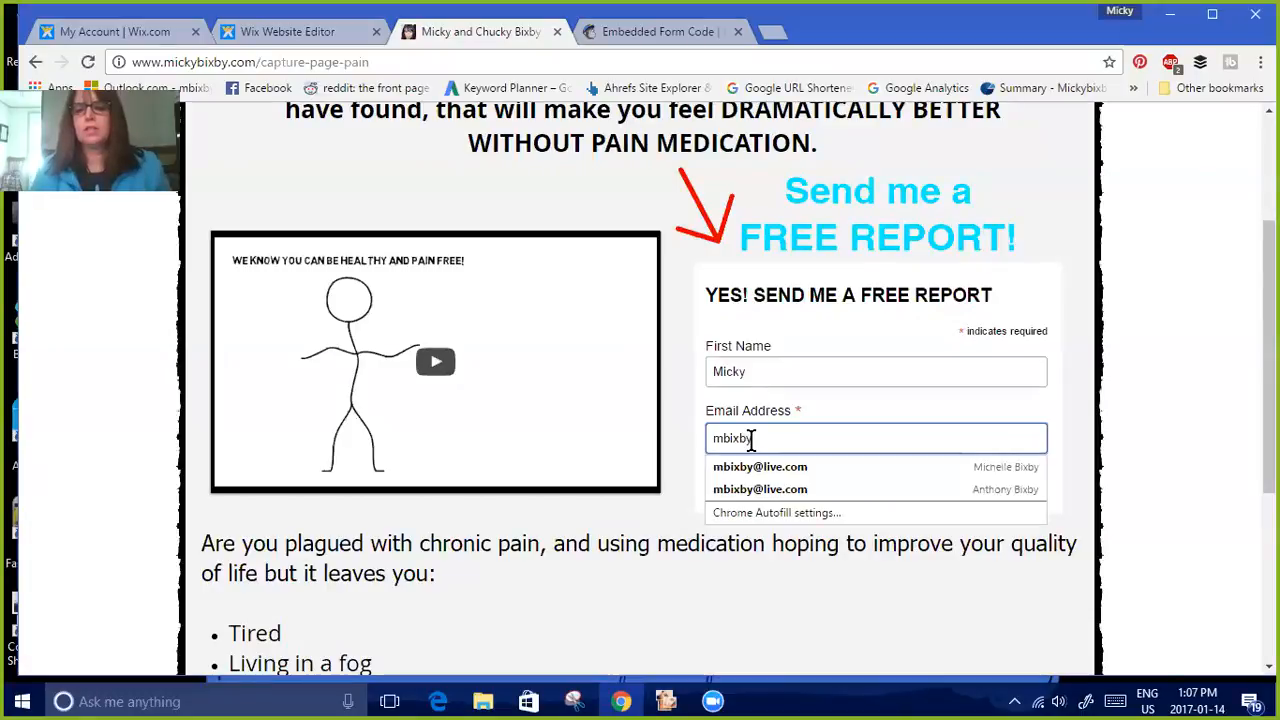
left_click(778, 467)
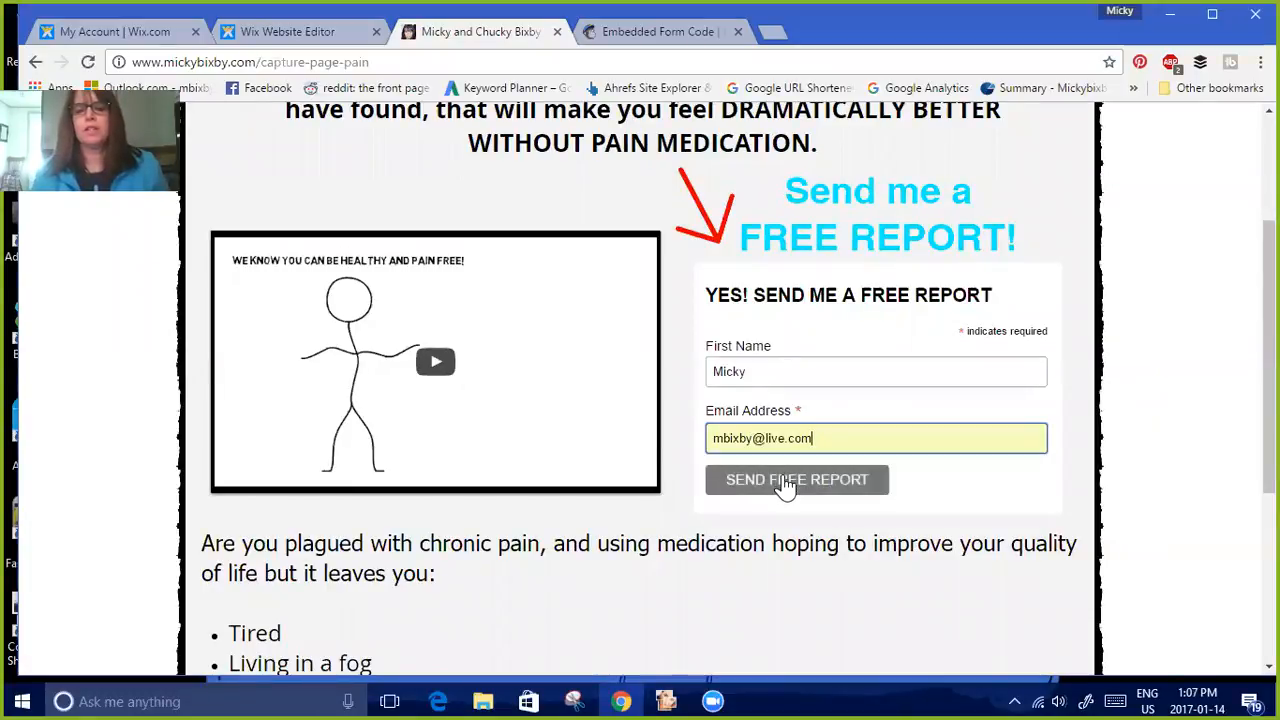
left_click(786, 483)
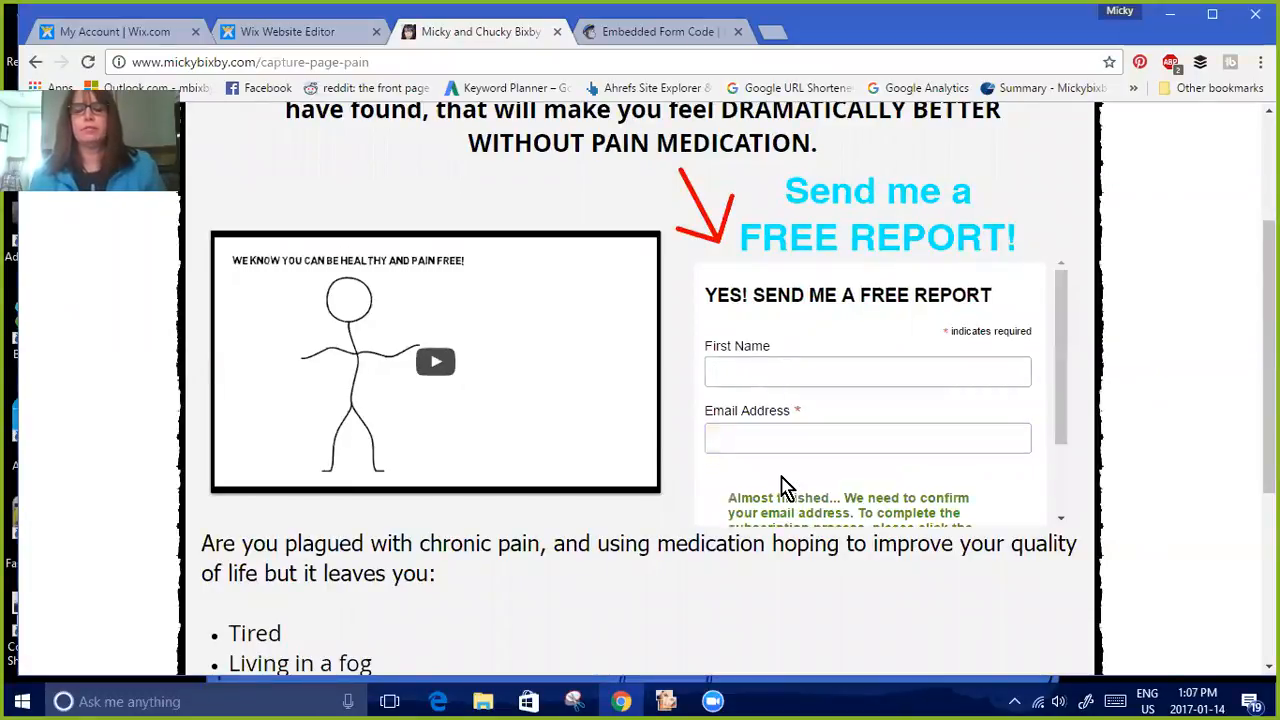
left_click_drag(1060, 366, 1060, 458)
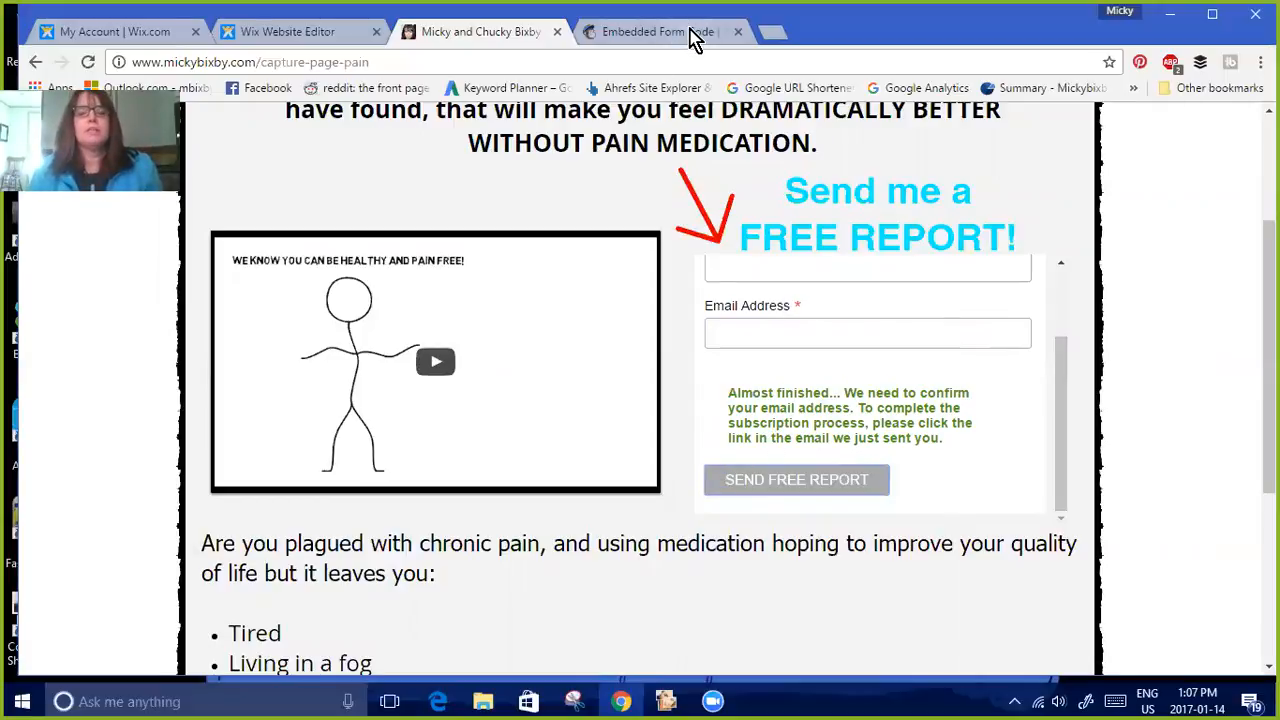
Open the Outlook inbox in a new tab and confirm the subscription from the Please Confirm Subscription email
left_click(768, 35)
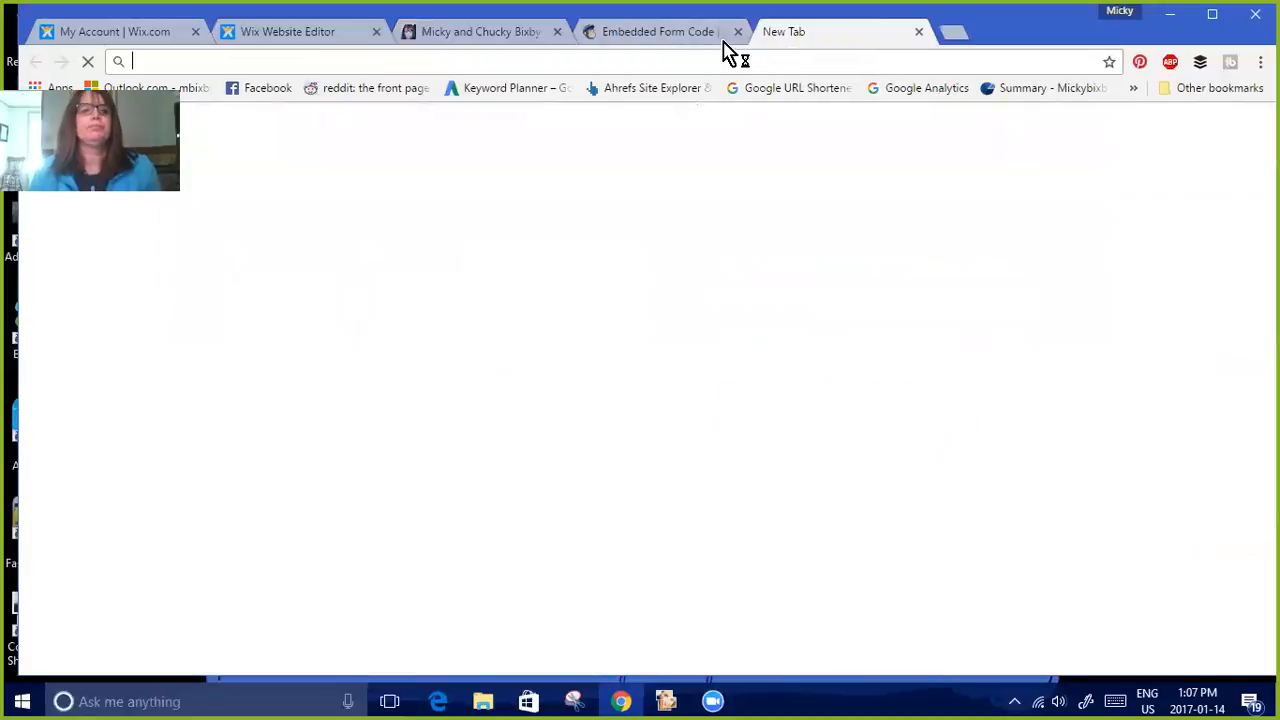
left_click(165, 88)
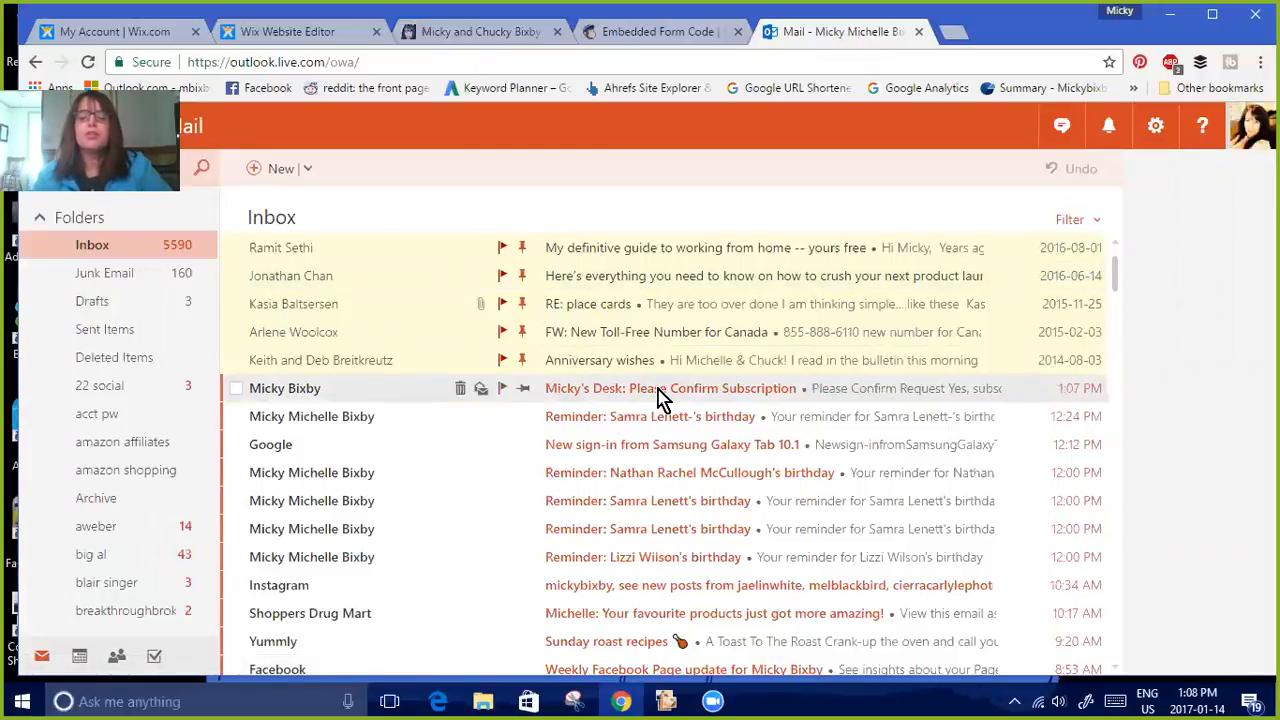
left_click(658, 397)
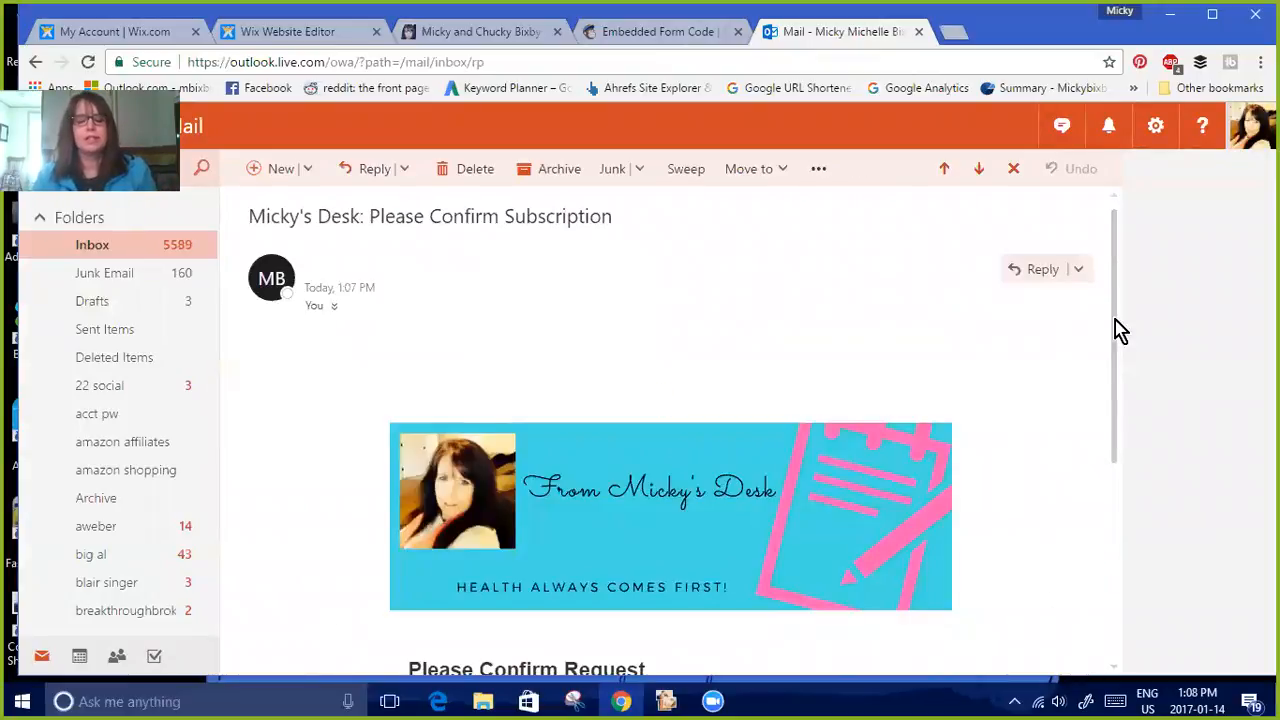
scroll(1113, 400, "down", 3)
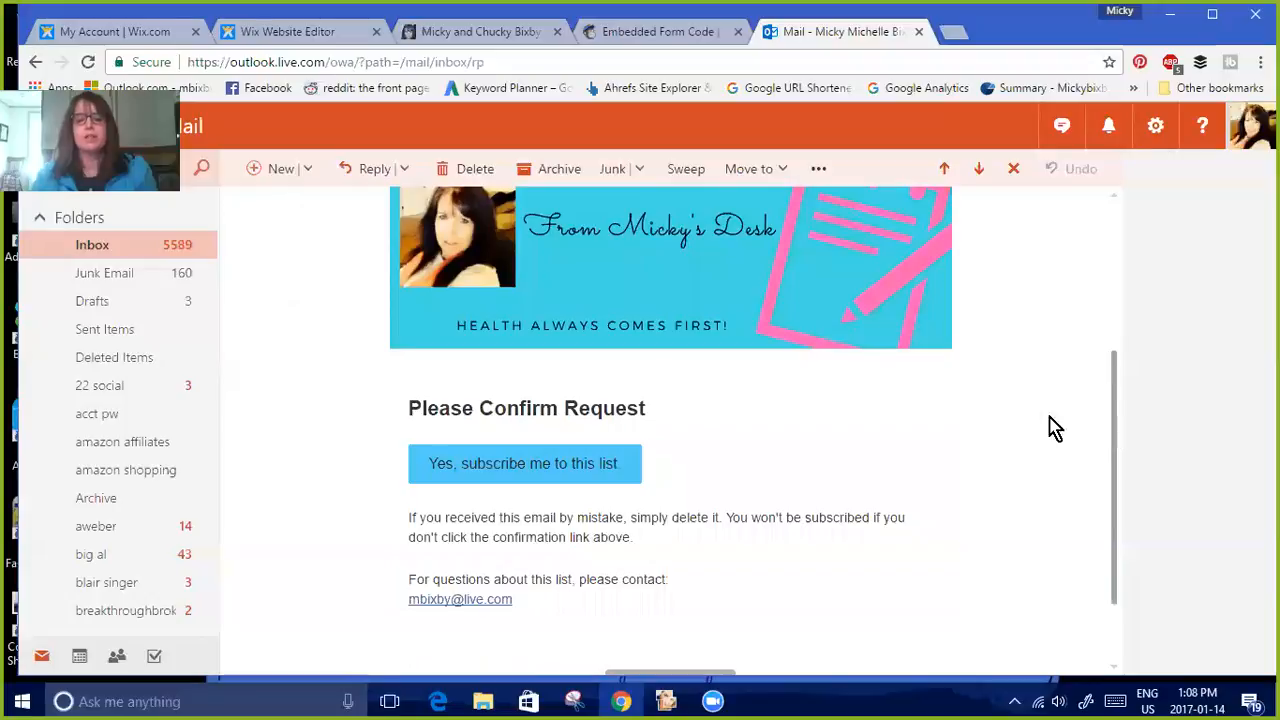
scroll(691, 414, "down", 2)
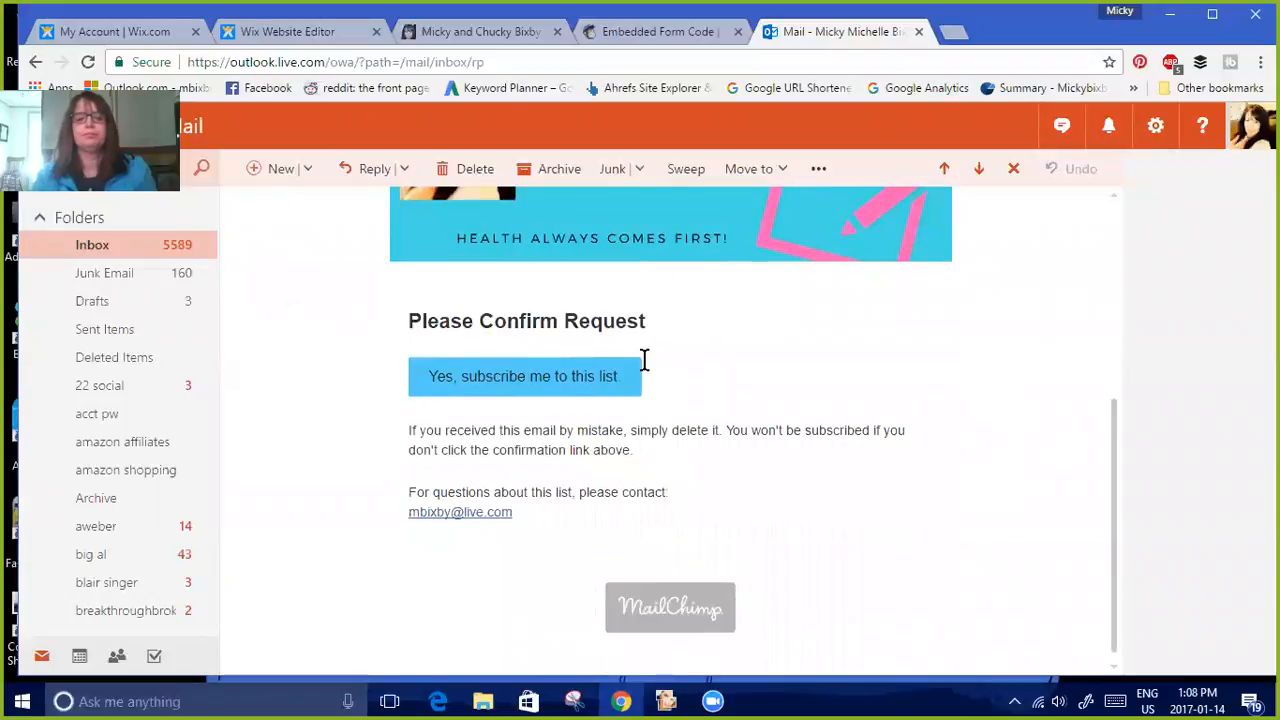
left_click(557, 384)
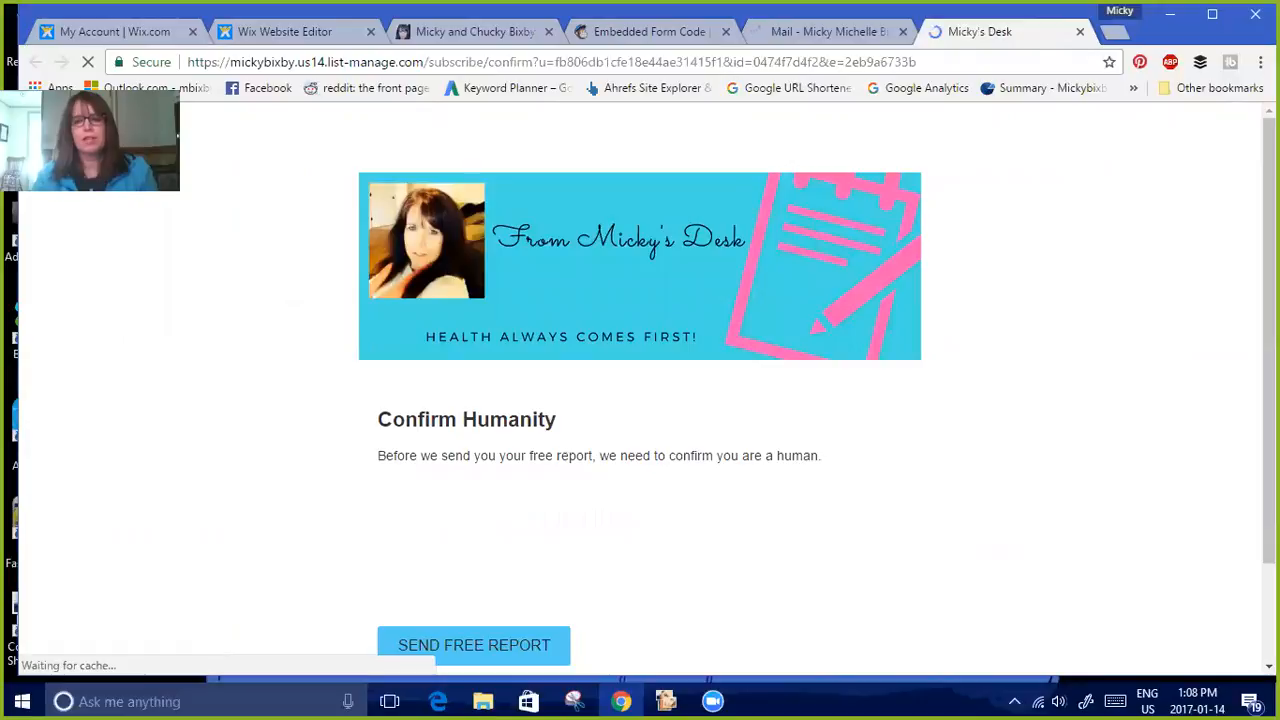
Tick the I'm not a robot check and request the free report
scroll(668, 425, "down", 2)
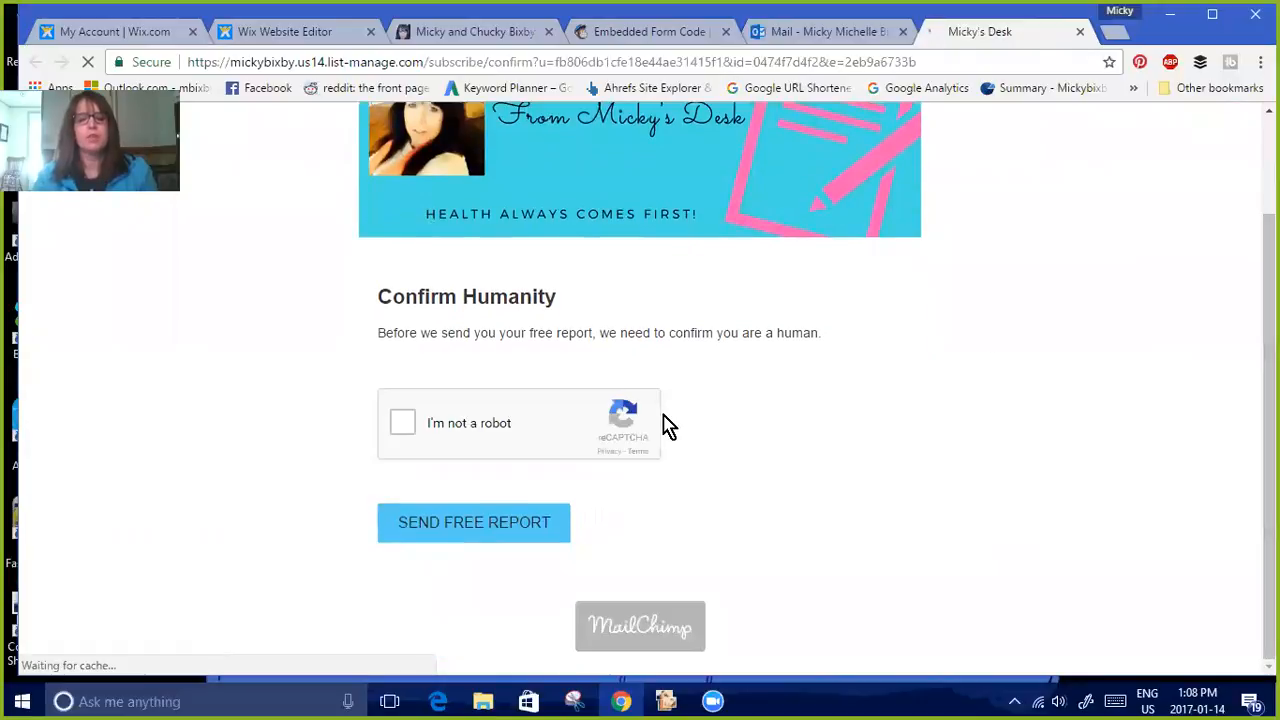
left_click(403, 431)
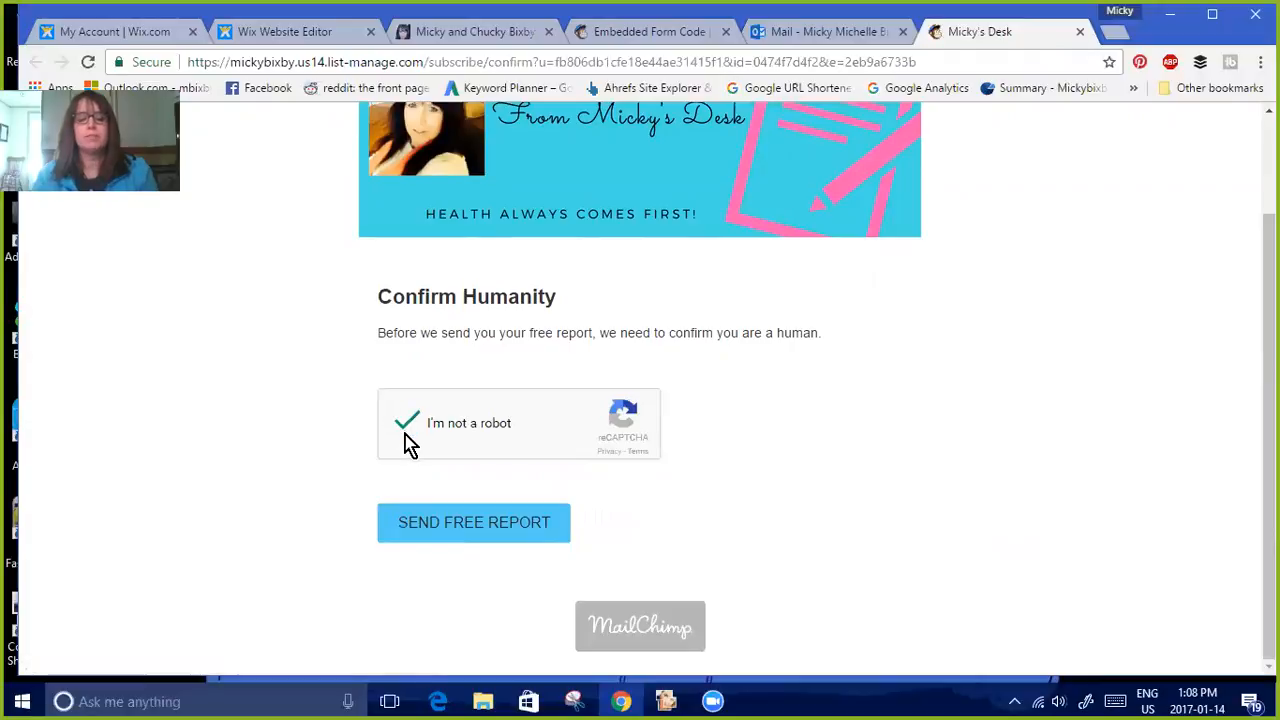
left_click(472, 527)
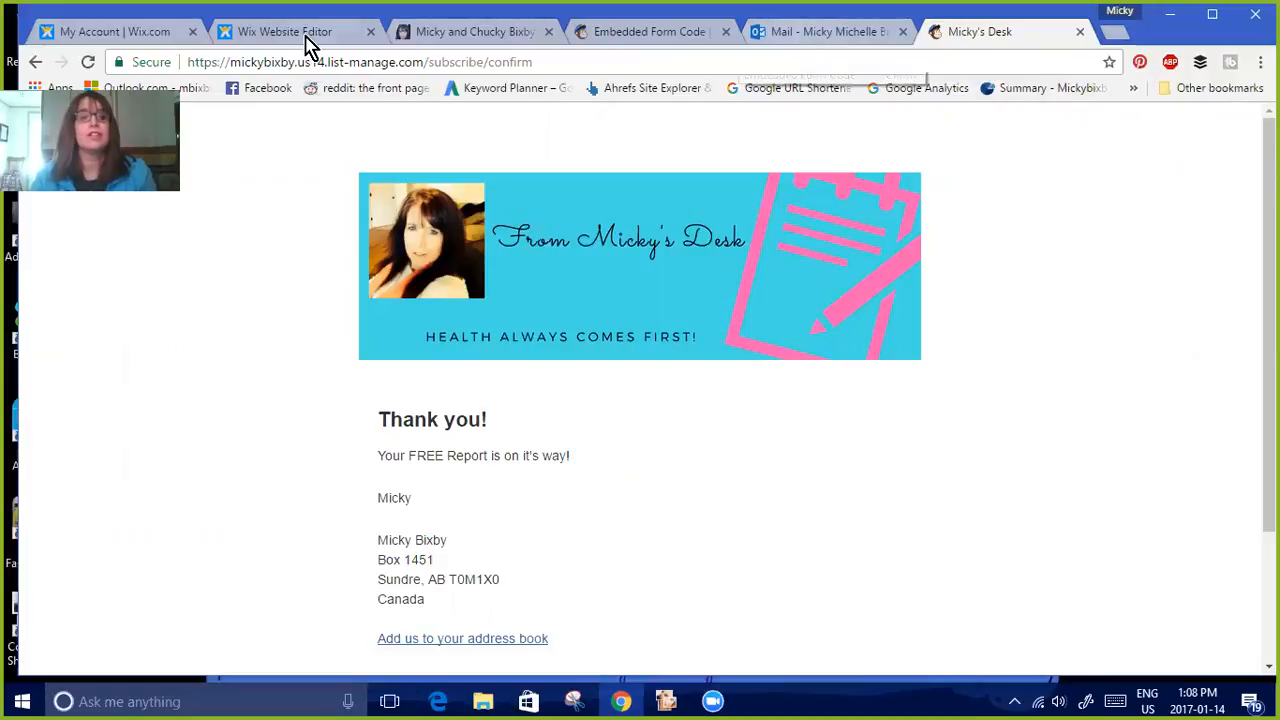
Return to MailChimp and open the Lists page to check the lists' subscribers
left_click(637, 40)
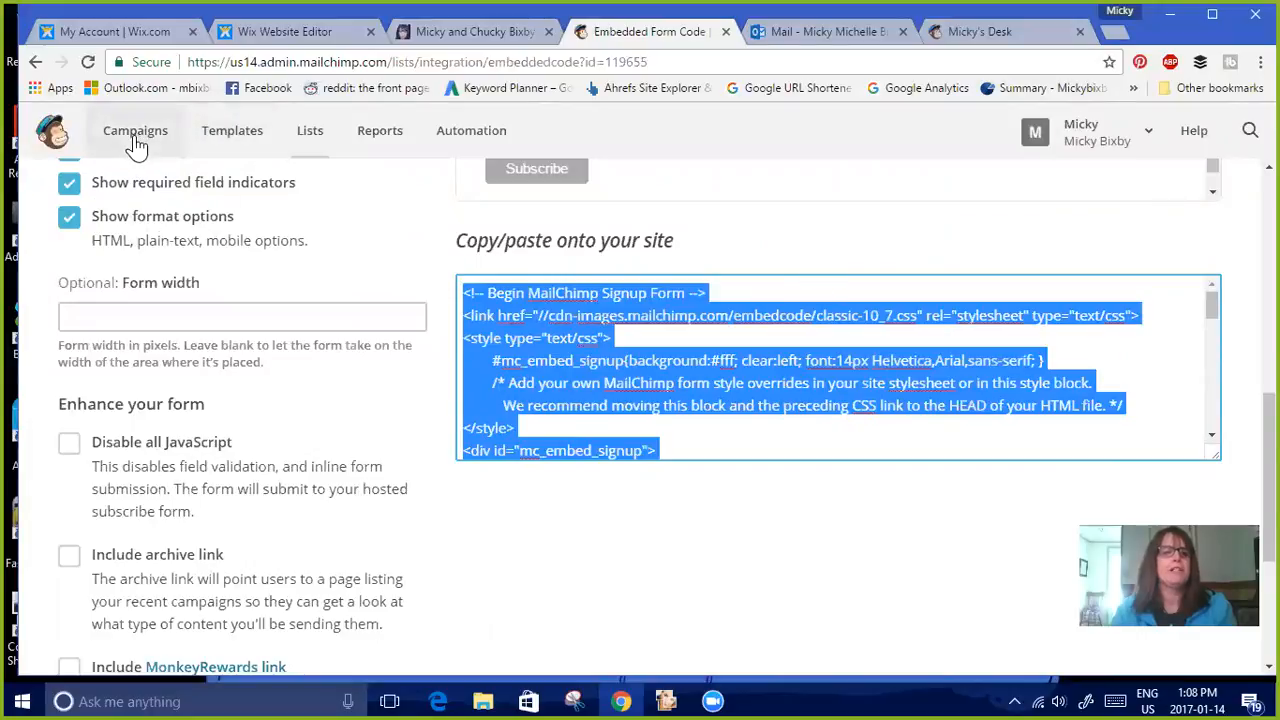
left_click(53, 140)
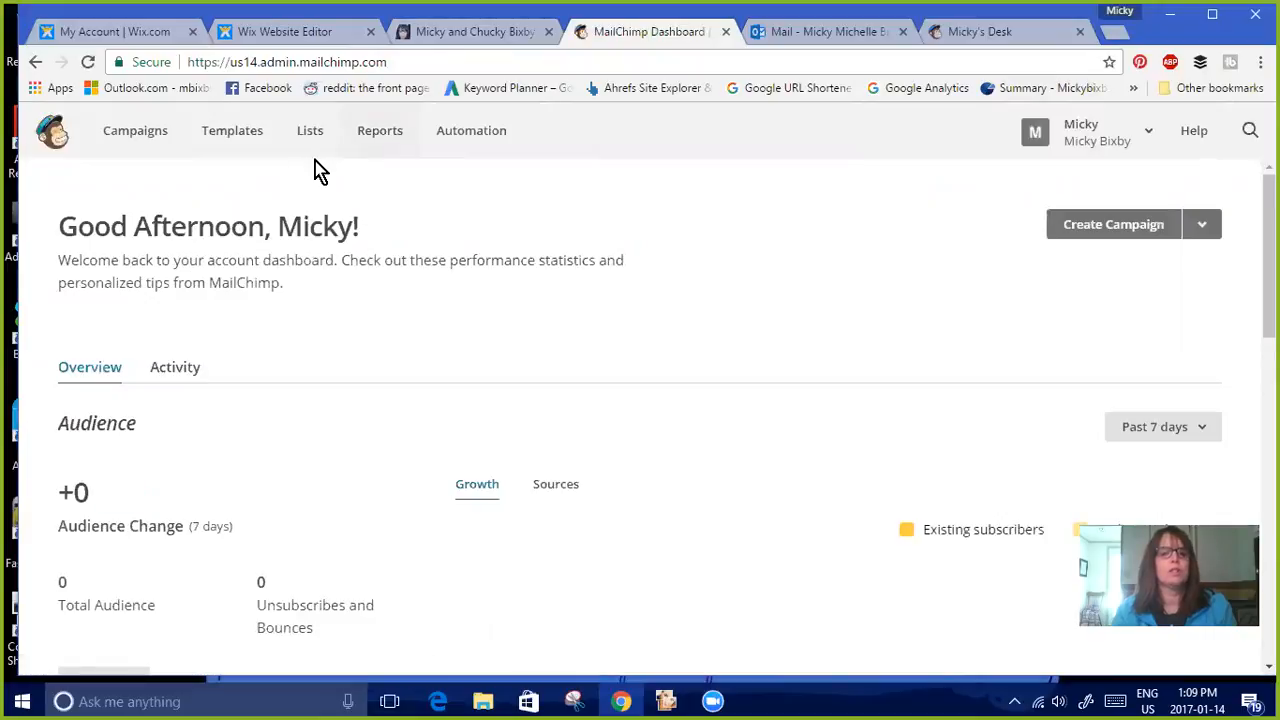
left_click(380, 140)
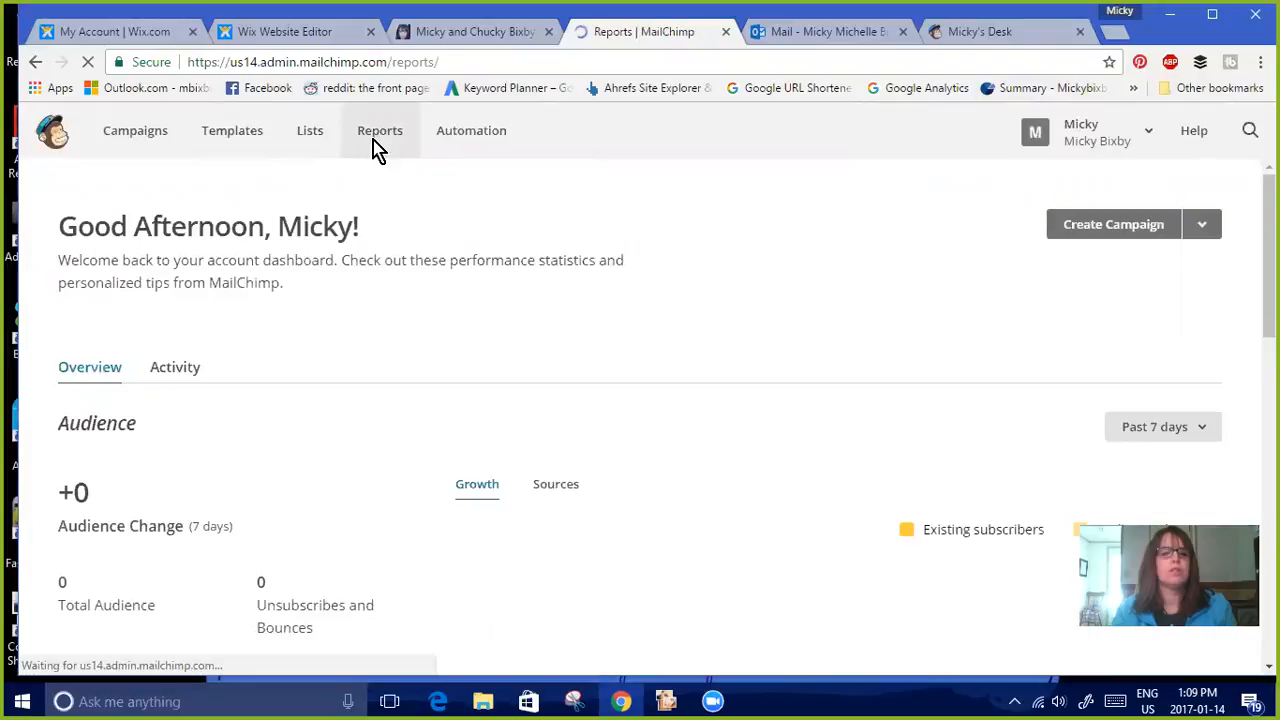
left_click(313, 140)
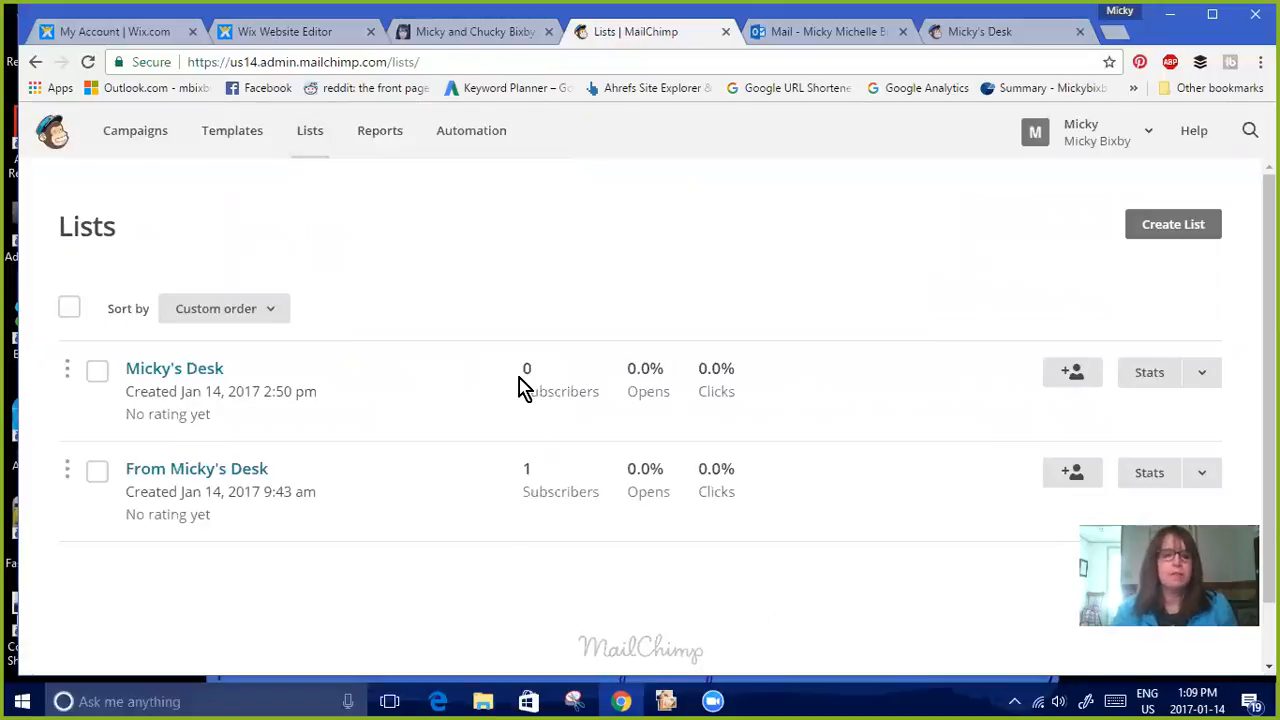
left_click(88, 62)
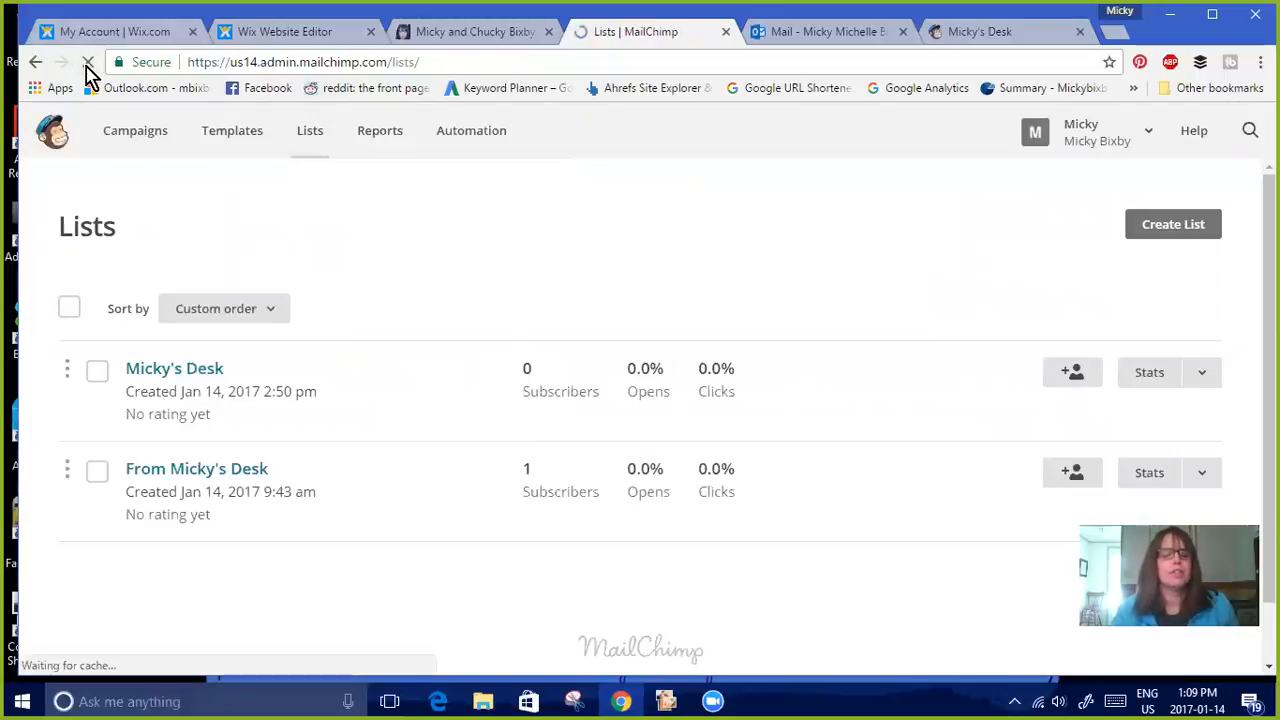